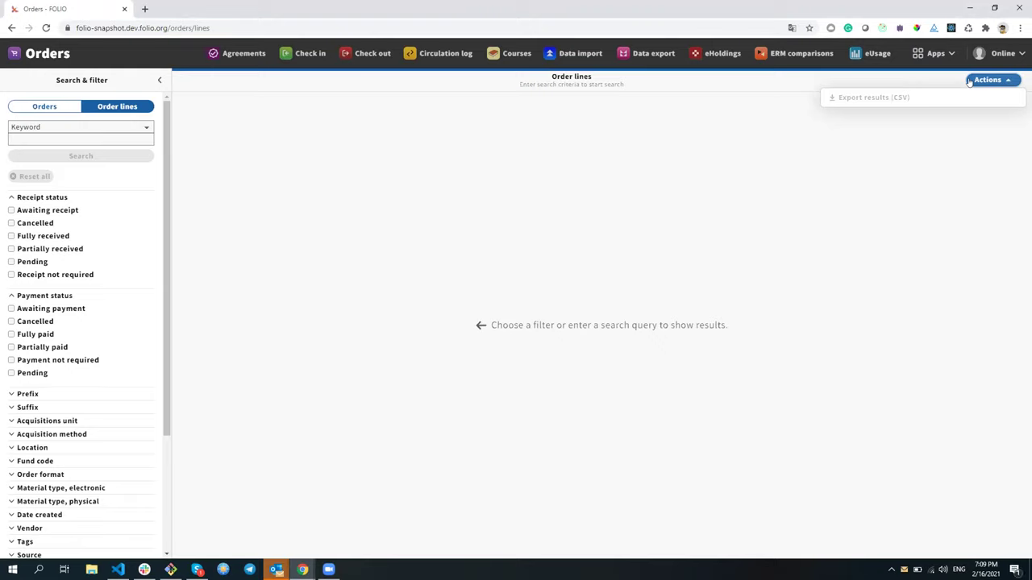
# Filter the order lines to Fully received and bring up the CSV export settings
pyautogui.click(1012, 456)
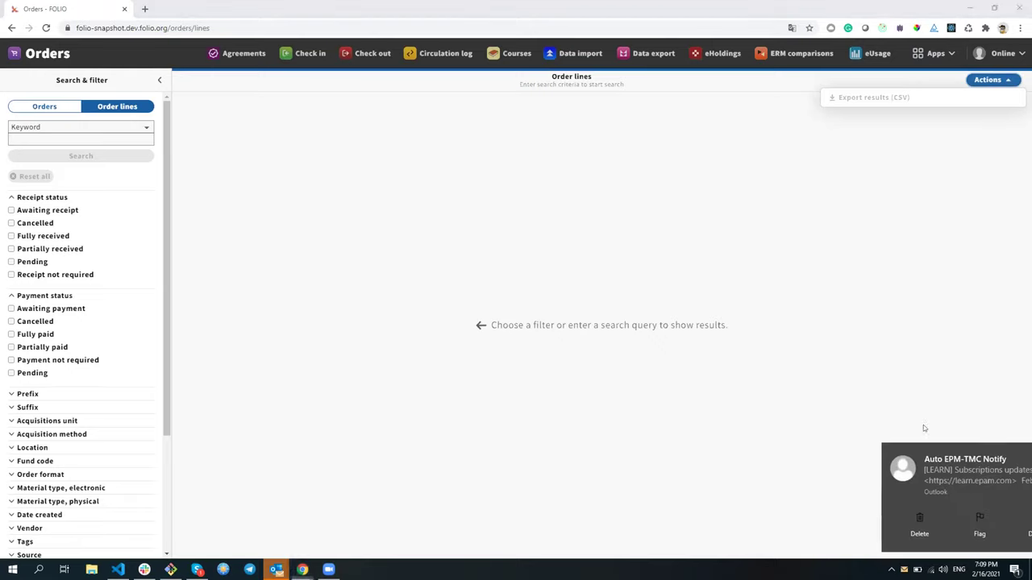
pyautogui.click(538, 279)
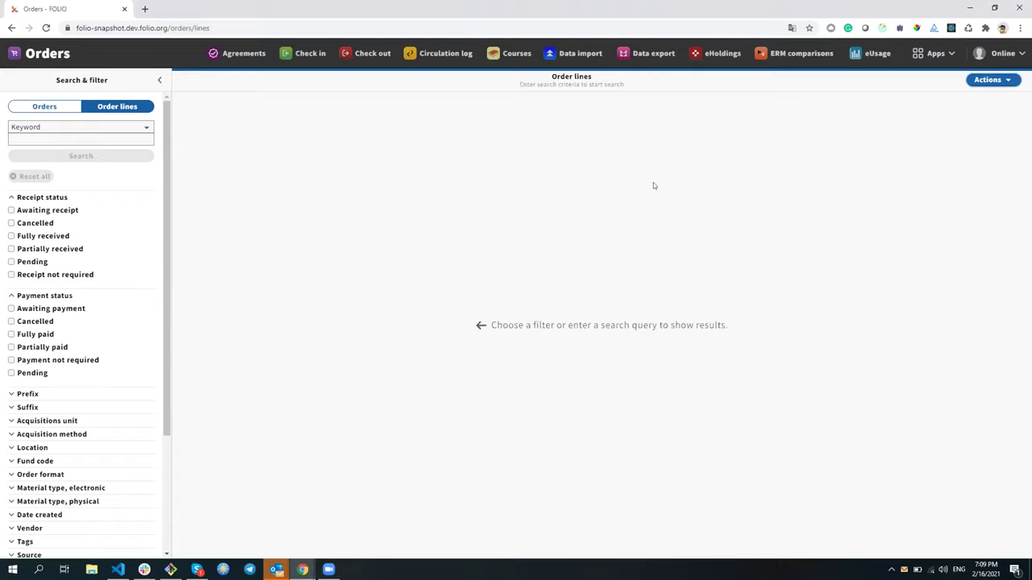
pyautogui.click(50, 236)
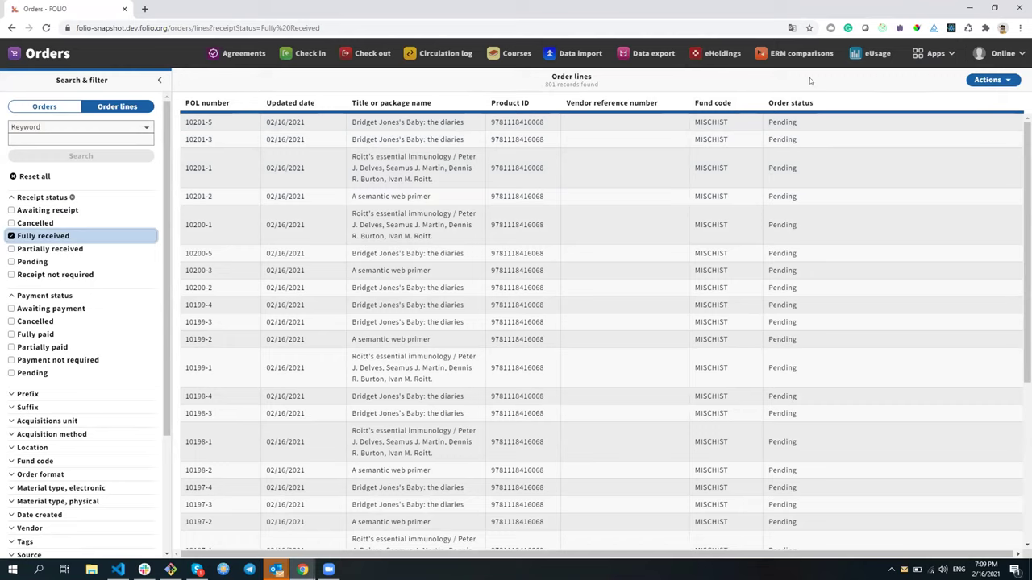
pyautogui.click(1001, 80)
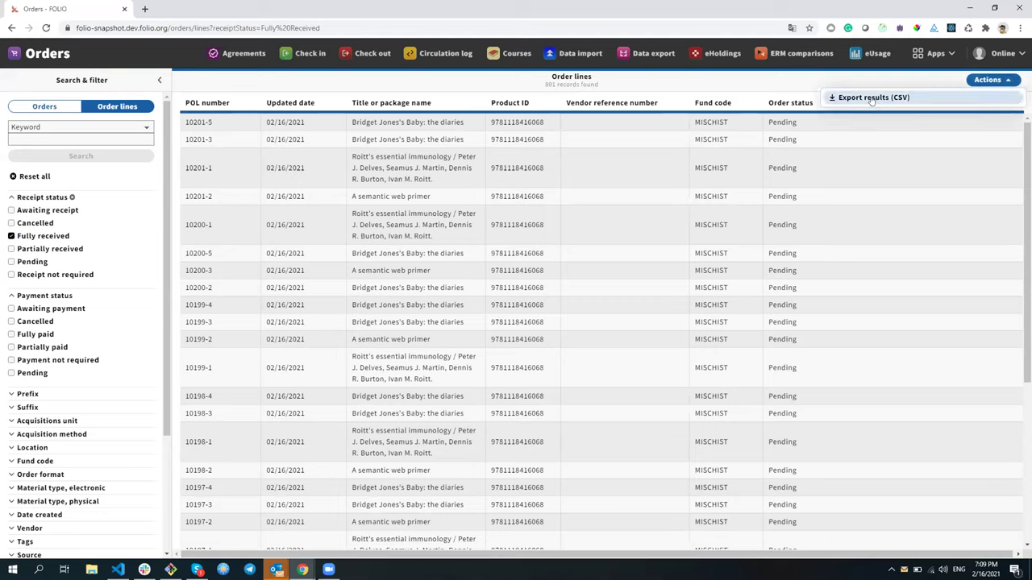
pyautogui.click(874, 100)
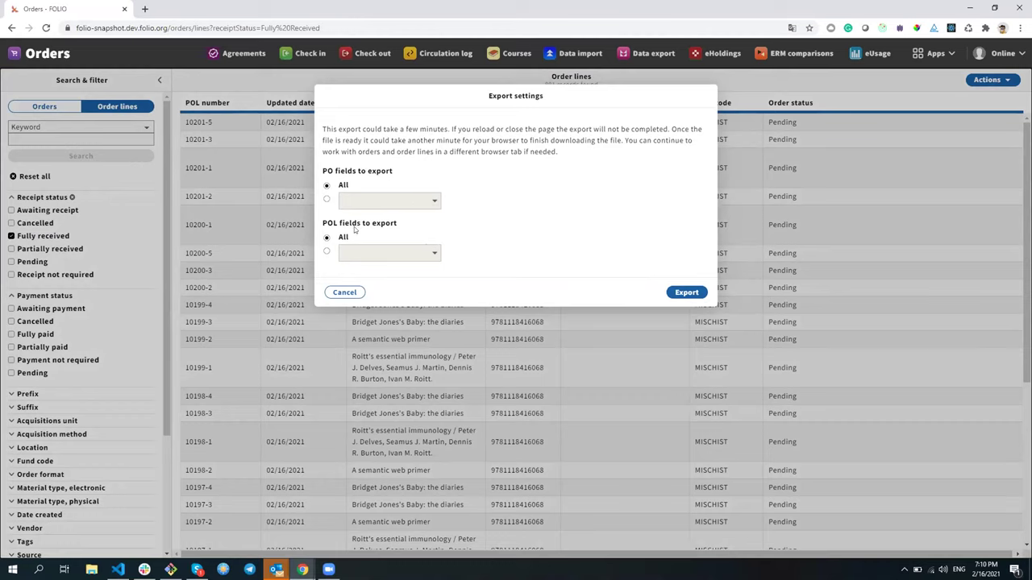
# Choose POLine number, Title and Order format as the exported order line fields
pyautogui.click(327, 253)
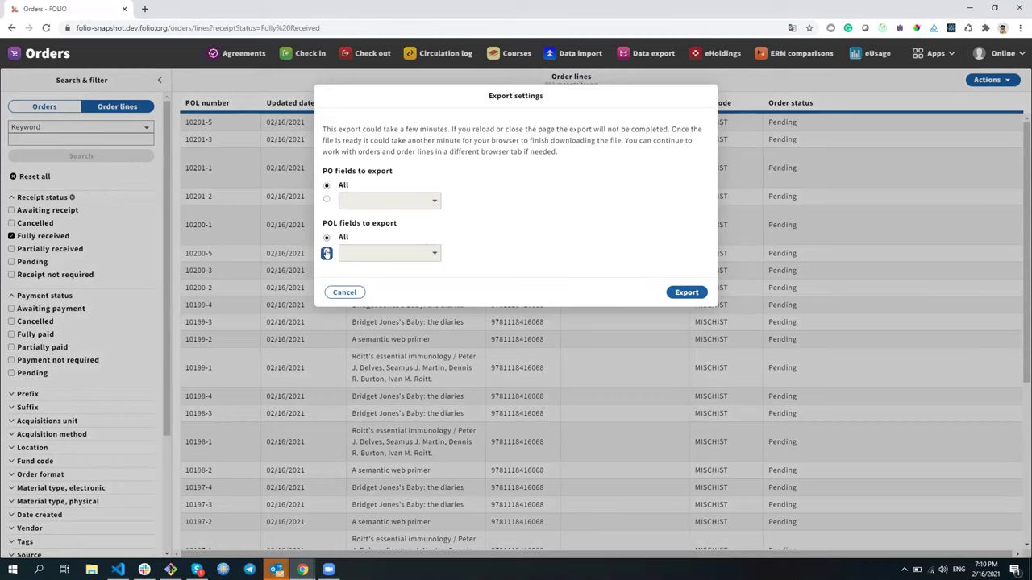
pyautogui.click(418, 254)
pyautogui.click(386, 163)
pyautogui.click(374, 184)
pyautogui.scroll(-3, 413, 216)
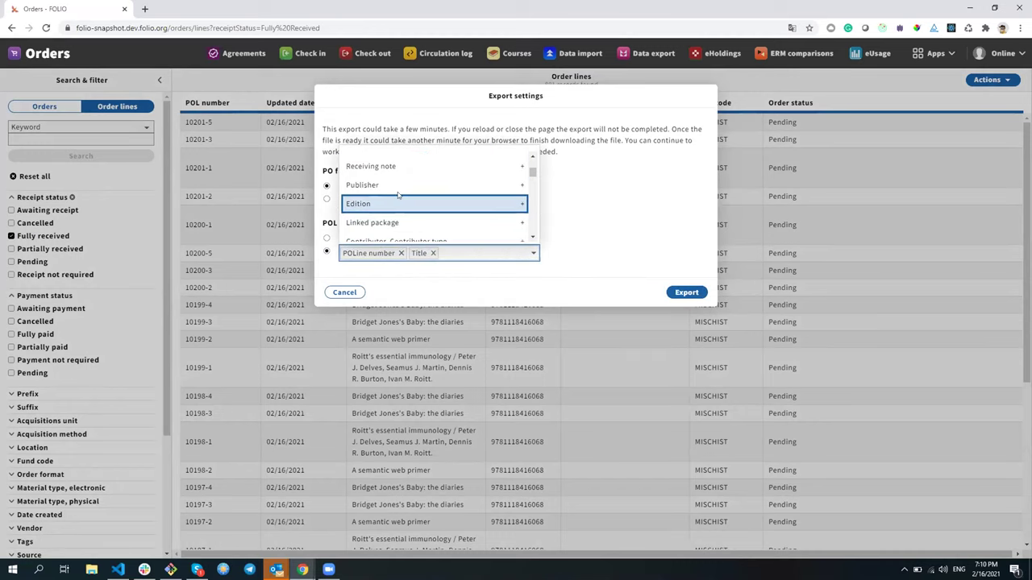
pyautogui.scroll(-3, 399, 224)
pyautogui.scroll(-3, 388, 234)
pyautogui.click(393, 213)
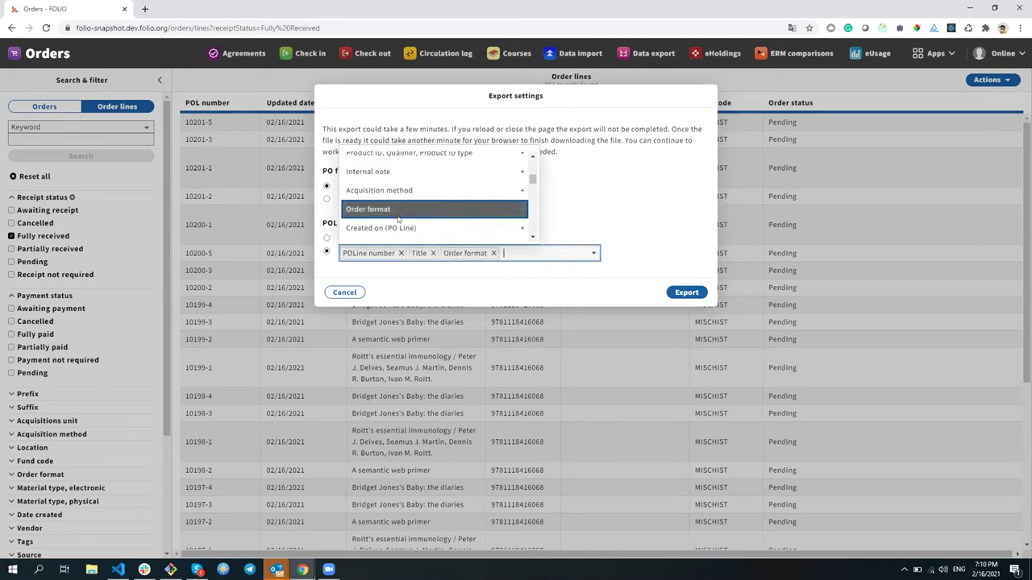
pyautogui.click(643, 228)
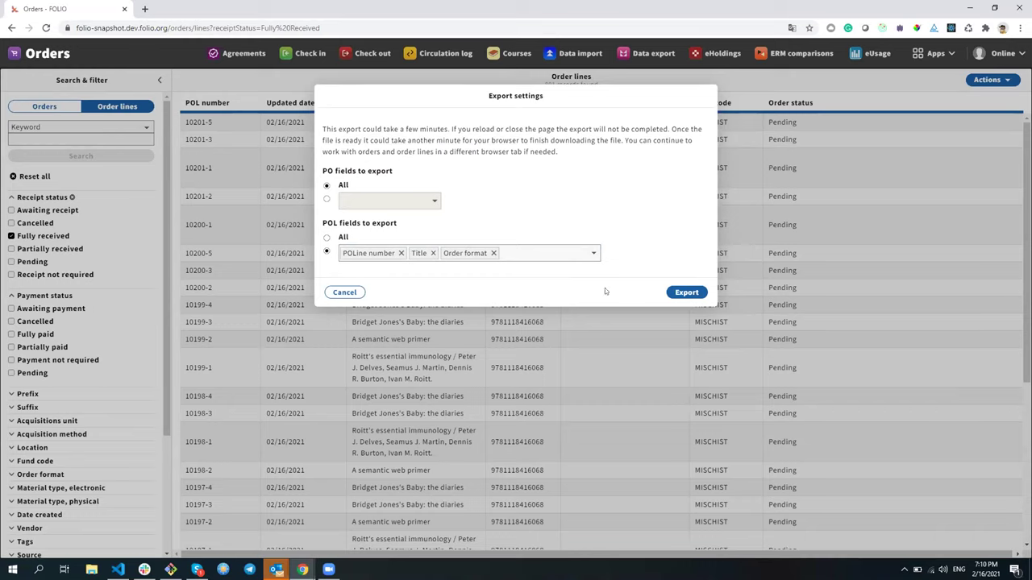
# Run the CSV export of the Fully received order lines
pyautogui.click(688, 295)
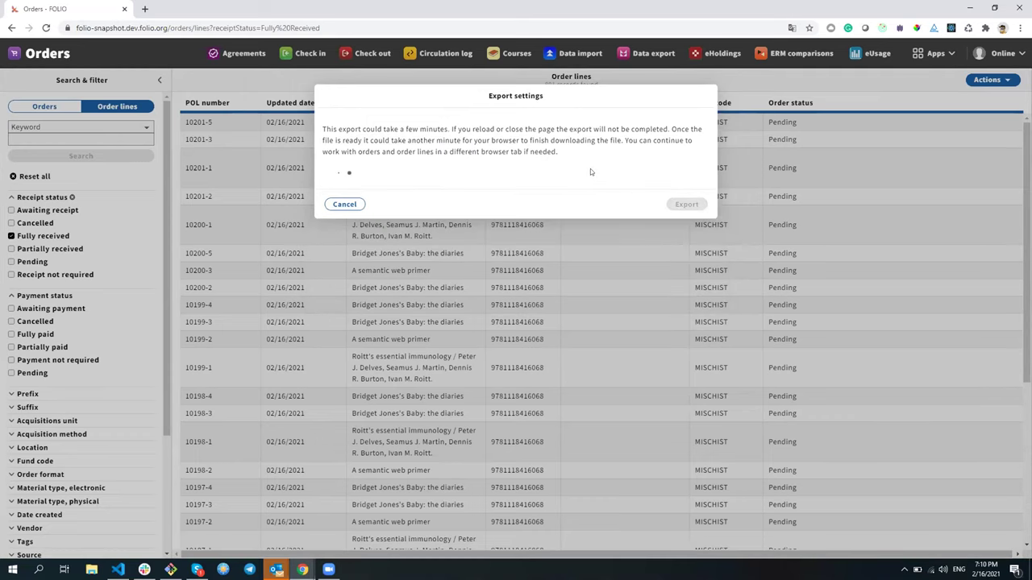
pyautogui.moveTo(318, 120); pyautogui.dragTo(512, 140)
pyautogui.click(567, 150)
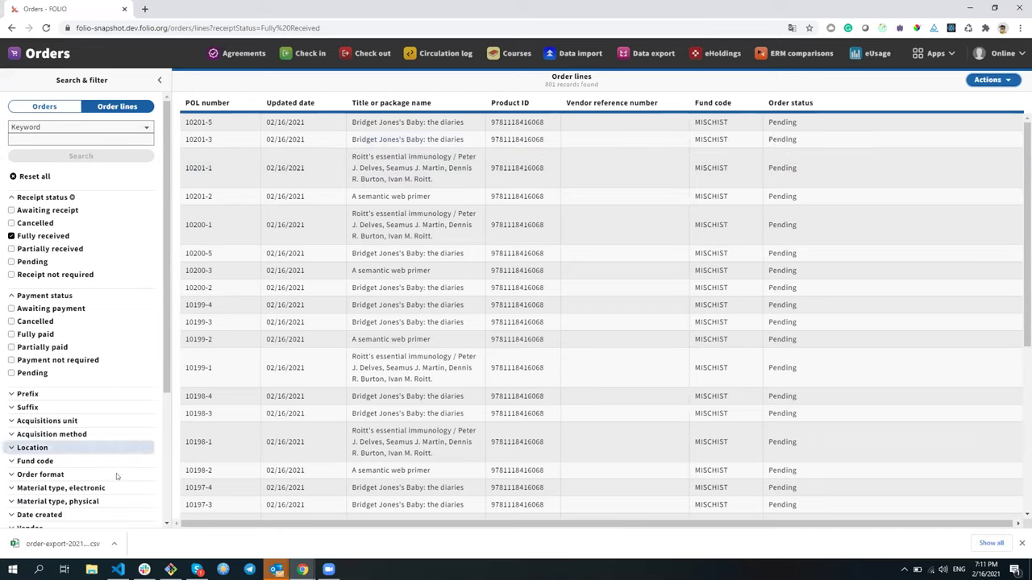
# Open the downloaded order export CSV and autofit columns W (POLine number) and X (Title)
pyautogui.click(46, 545)
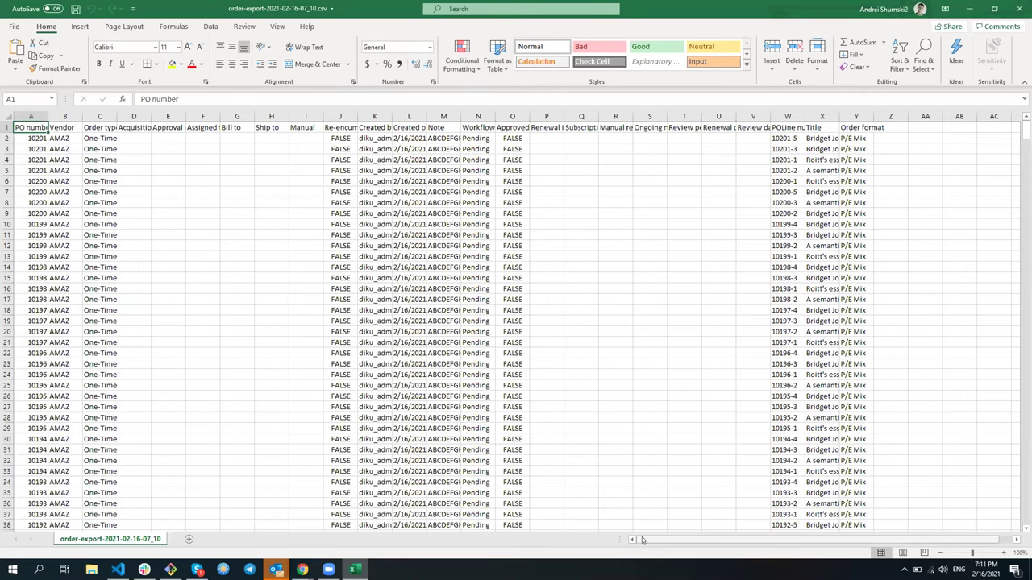
pyautogui.hscroll(1, 642, 540)
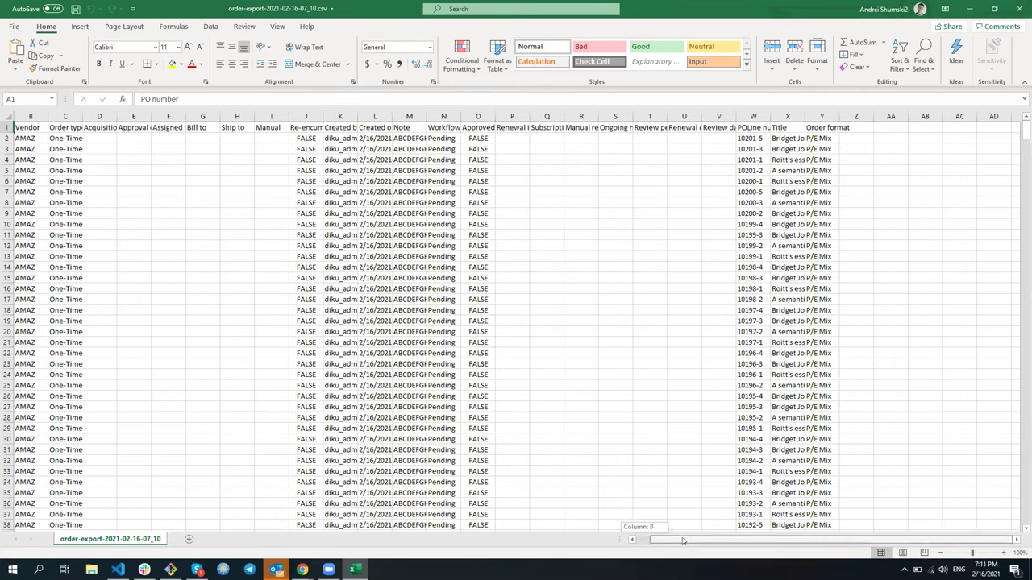
pyautogui.doubleClick(771, 116)
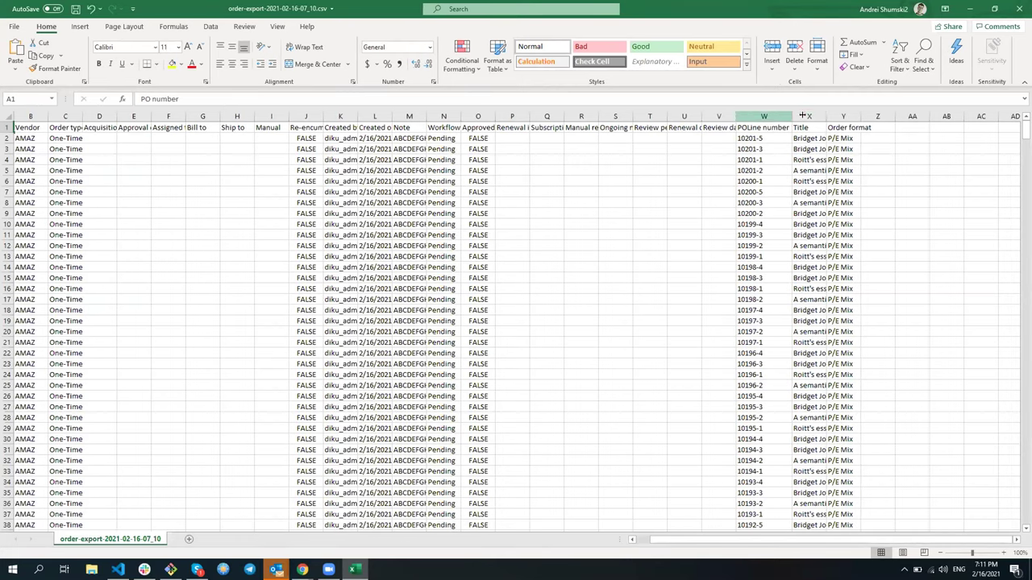
pyautogui.doubleClick(826, 116)
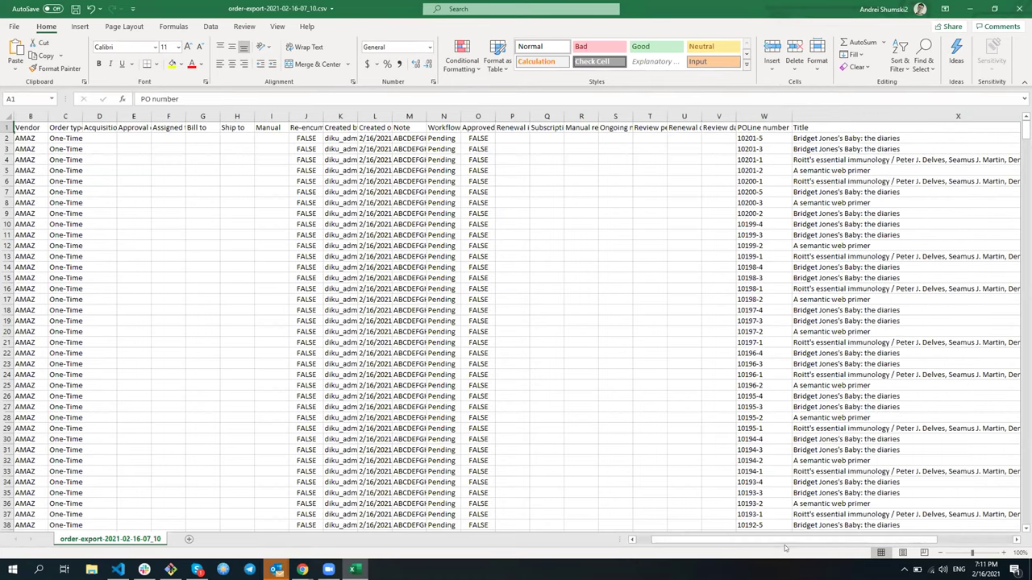
pyautogui.hscroll(5, 797, 541)
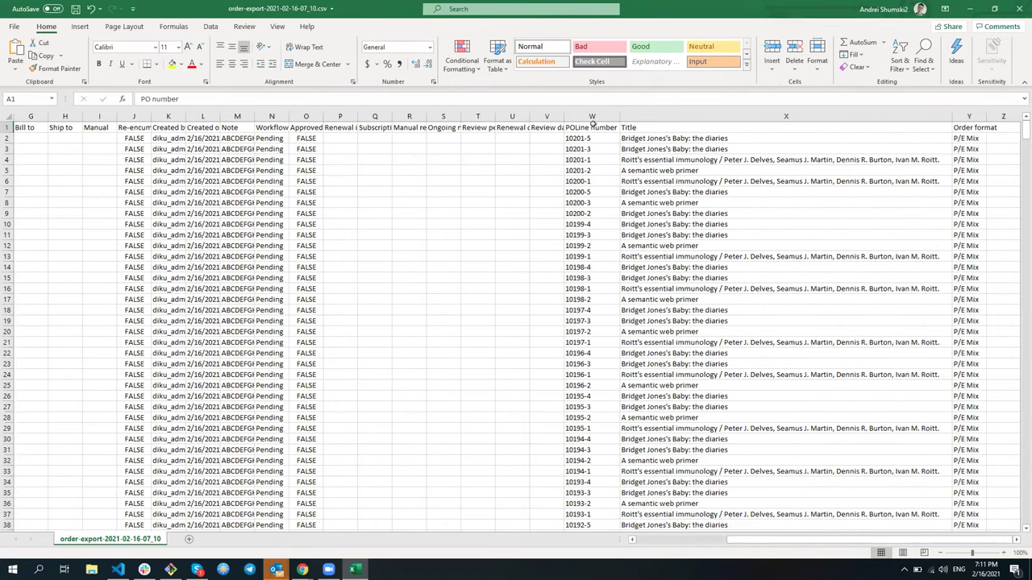
# Scroll through the exported rows, then close the workbook without saving
pyautogui.click(592, 118)
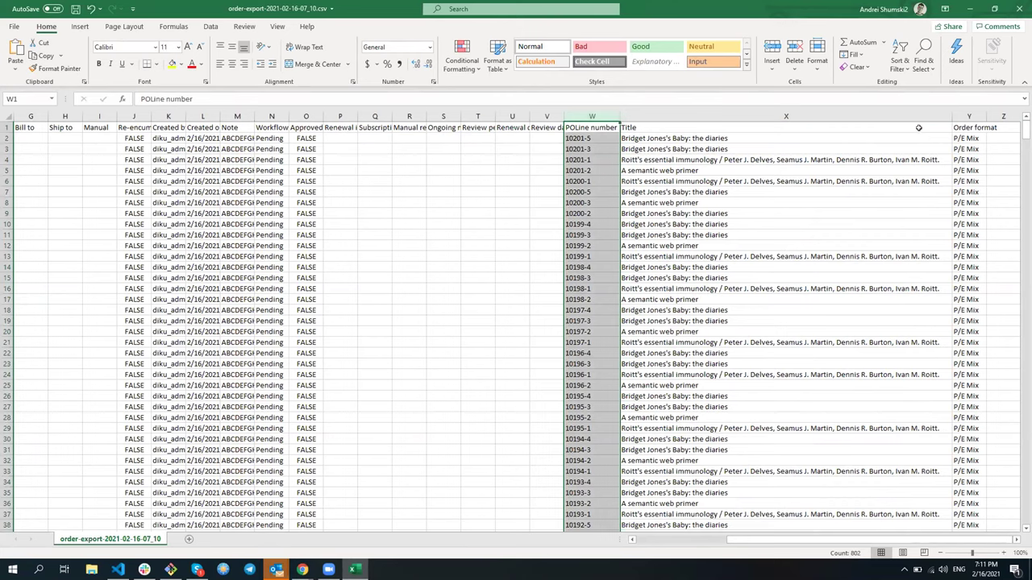
pyautogui.moveTo(1027, 129); pyautogui.dragTo(1026, 520)
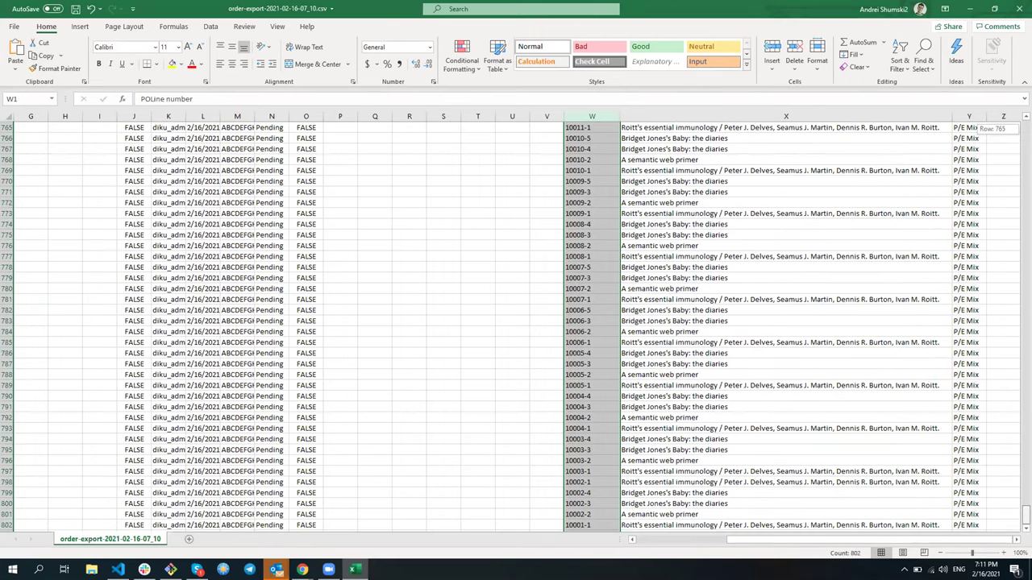
pyautogui.moveTo(831, 539); pyautogui.dragTo(623, 556)
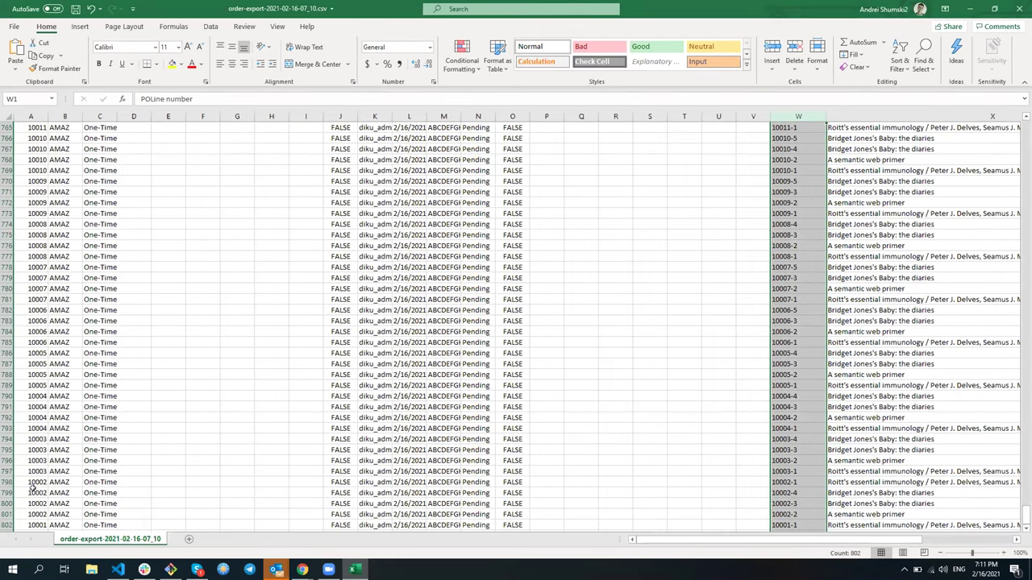
pyautogui.scroll(-1, 33, 489)
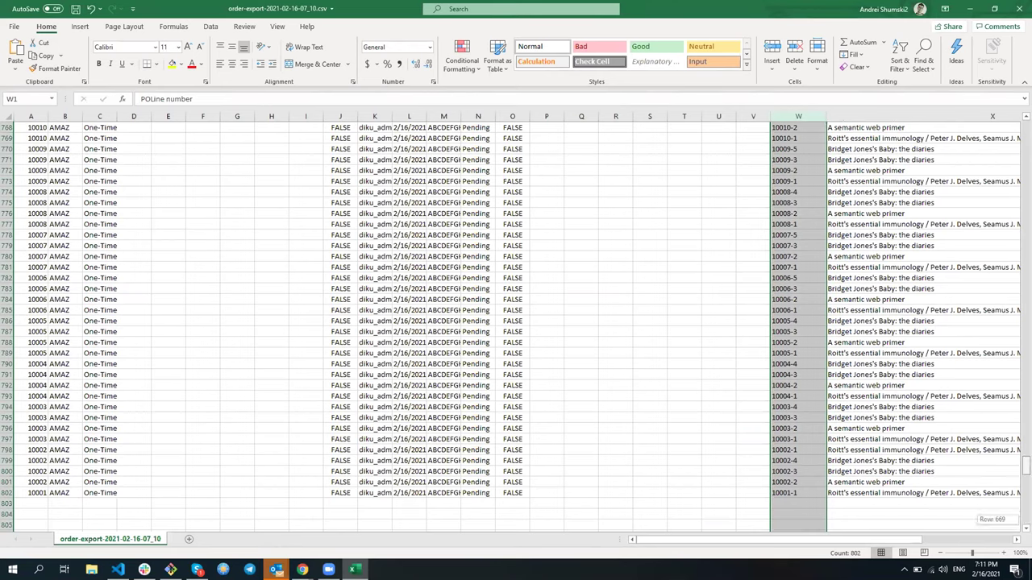
pyautogui.moveTo(1027, 517); pyautogui.dragTo(1027, 133)
pyautogui.click(10, 127)
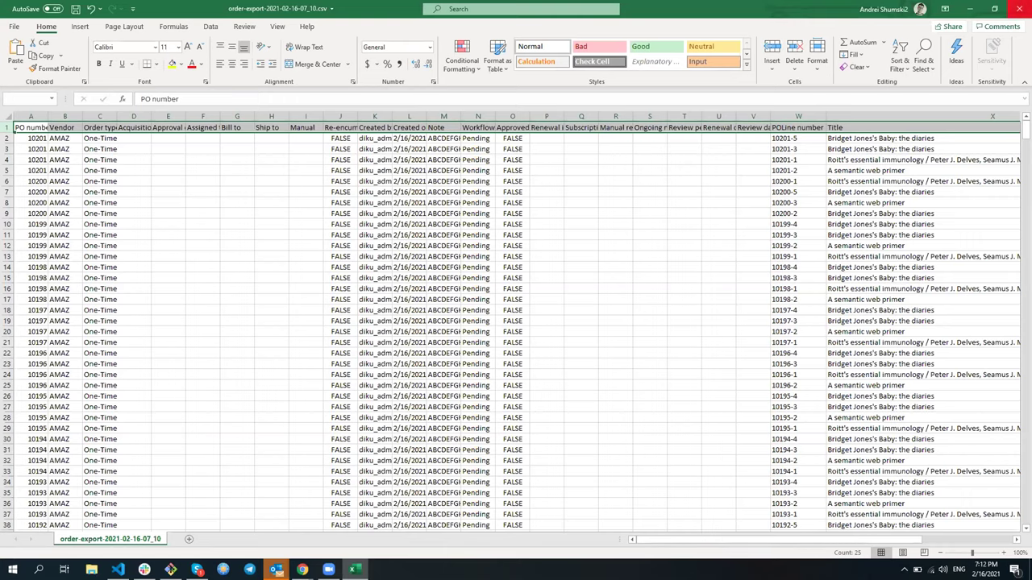
pyautogui.hotkey('ctrl', 'w')
pyautogui.click(506, 300)
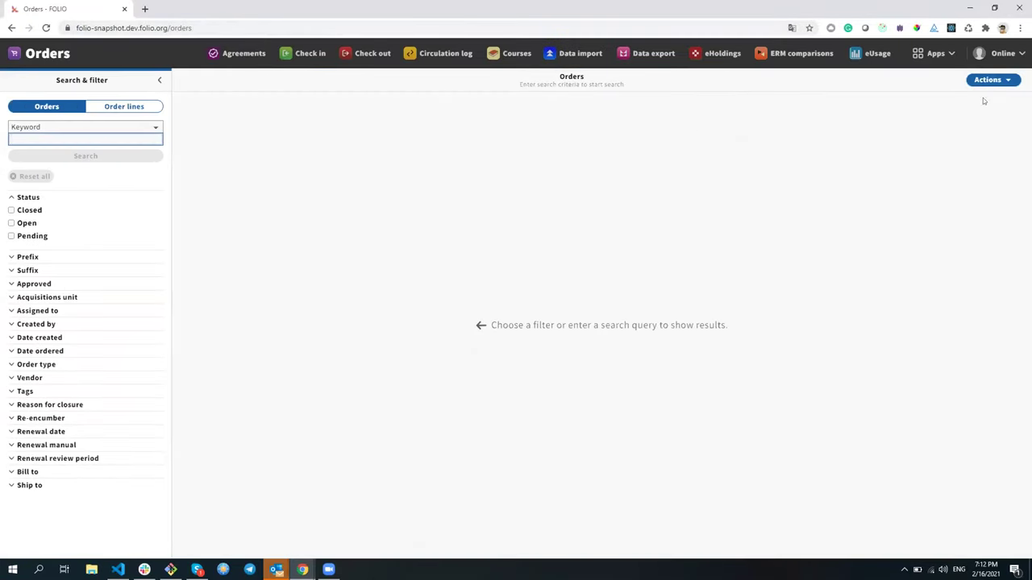
# Open the Actions menu on the order lines results
pyautogui.click(1004, 80)
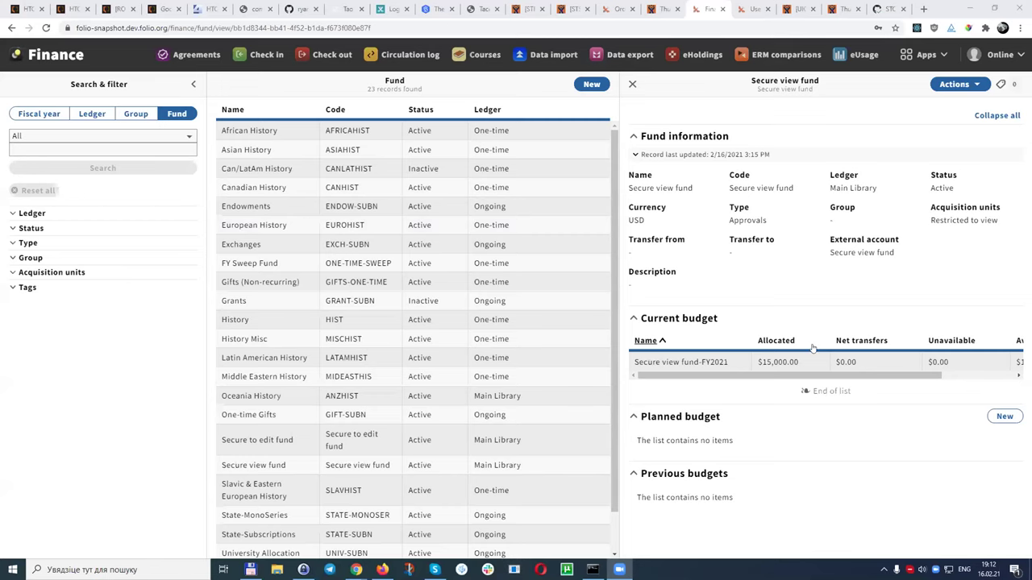
# Bring up the incognito Chrome window showing FOLIO Home
pyautogui.moveTo(356, 570)
pyautogui.click(407, 524)
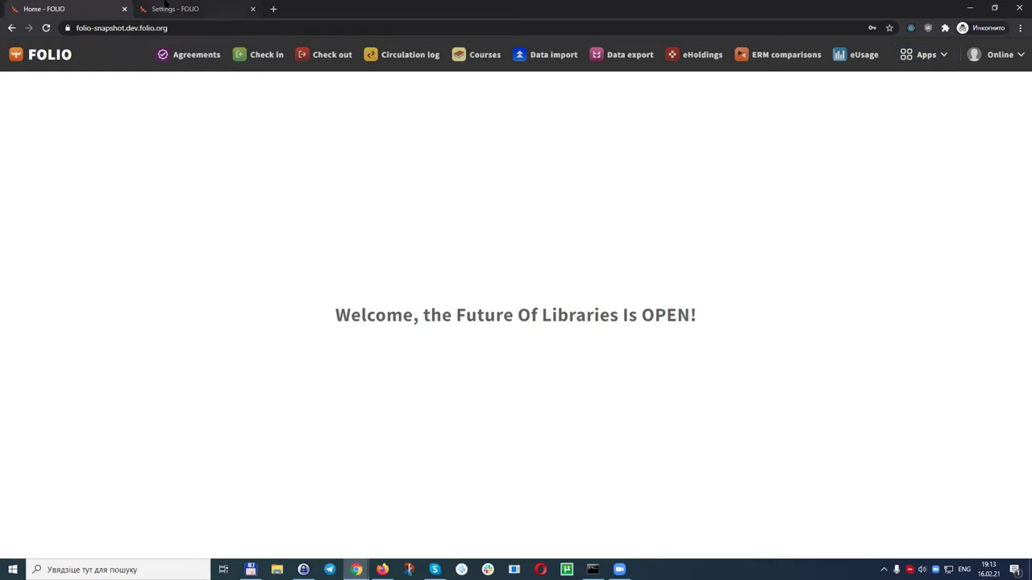
# In the Settings tab, view the Restricted to edit-create-delete and Restricted to view acquisition units
pyautogui.click(166, 8)
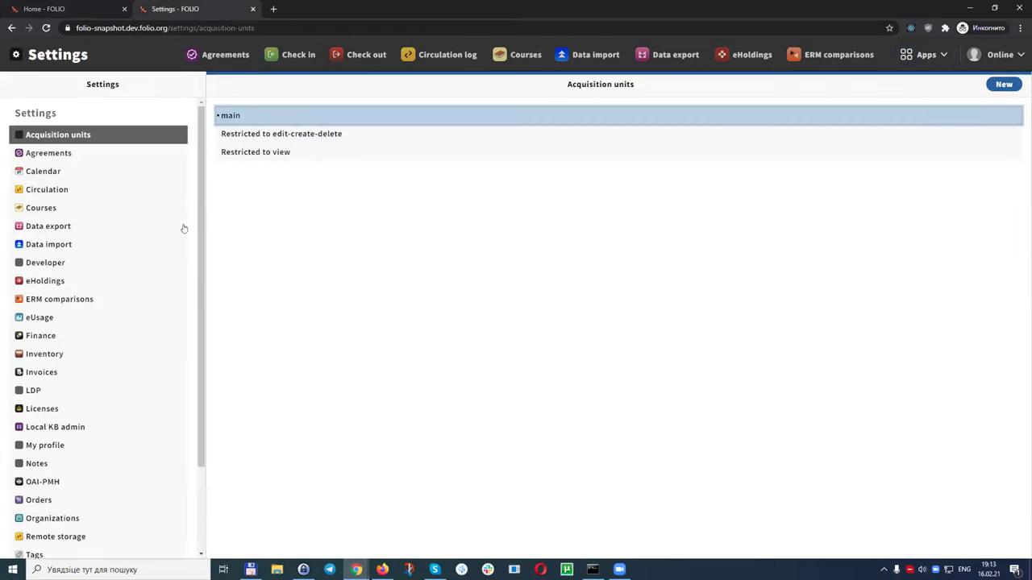
pyautogui.click(291, 134)
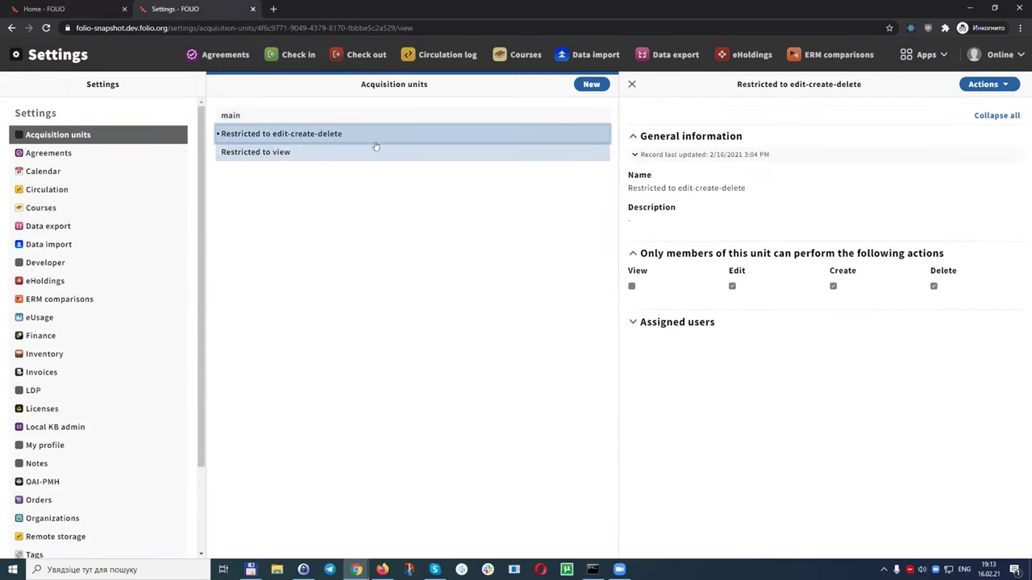
pyautogui.click(363, 152)
pyautogui.click(393, 134)
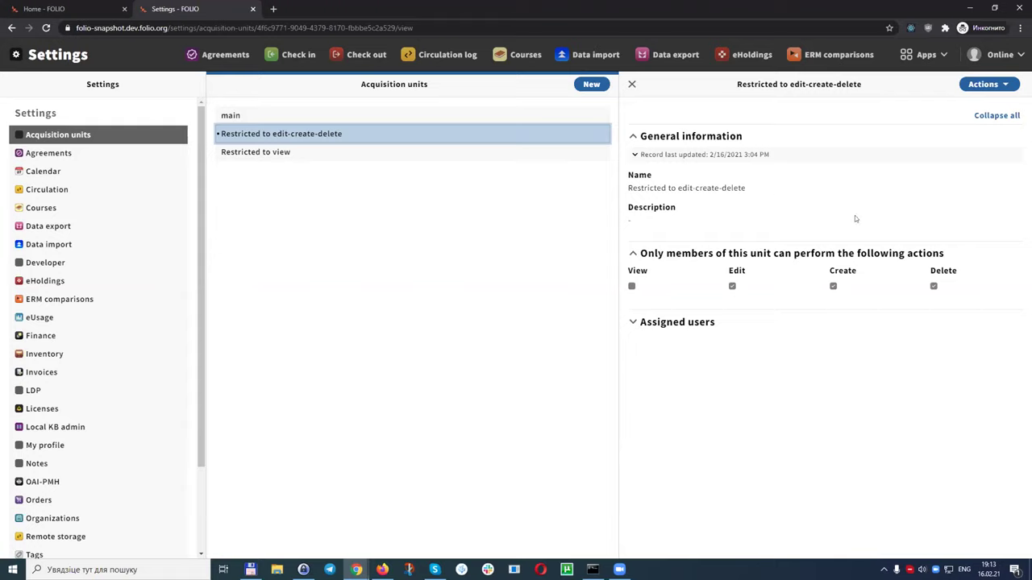
pyautogui.click(507, 151)
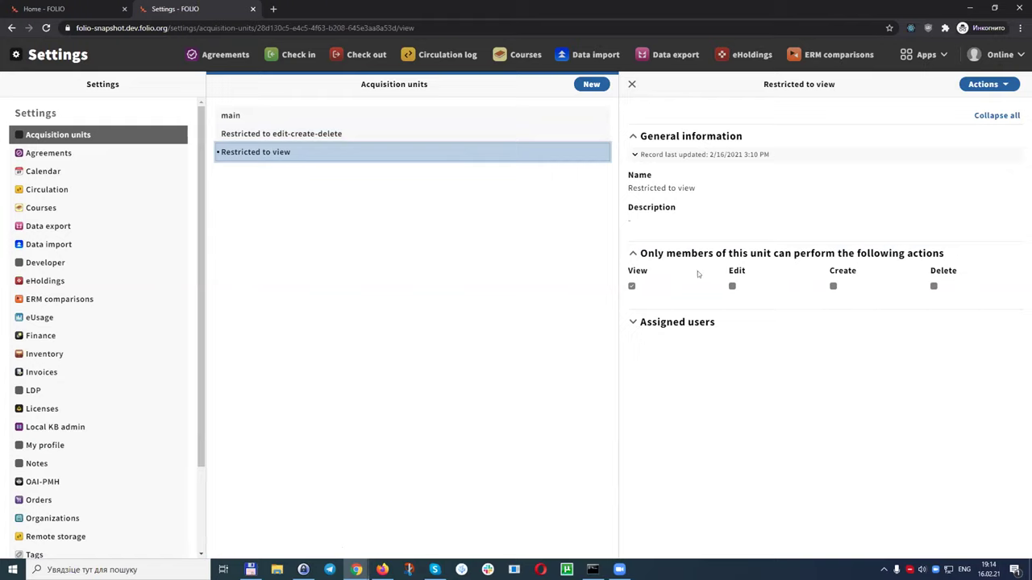
# Check the Restricted to view unit's assigned users, recheck both units, then return to Home
pyautogui.click(683, 322)
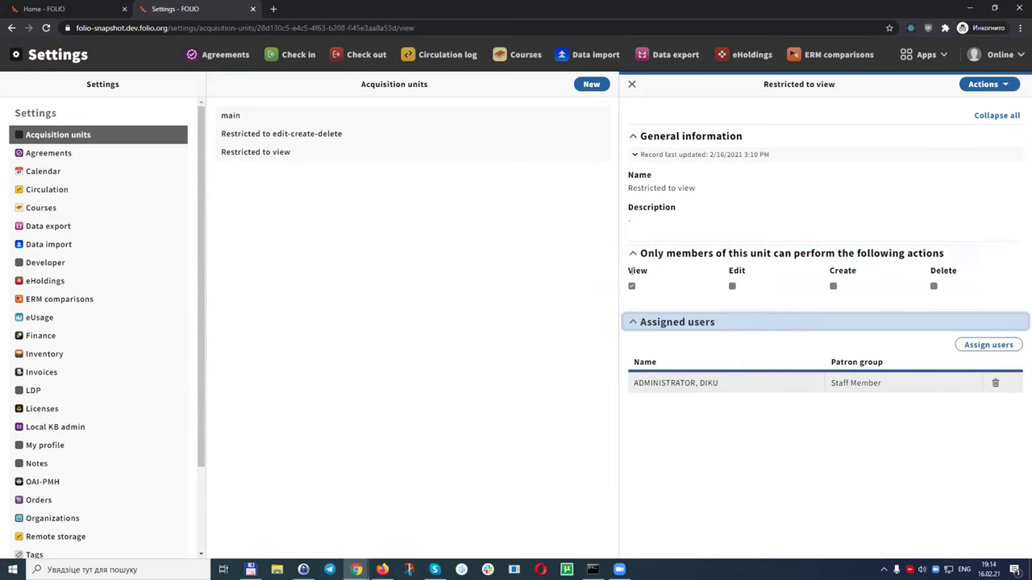
pyautogui.moveTo(633, 271); pyautogui.dragTo(647, 280)
pyautogui.click(647, 289)
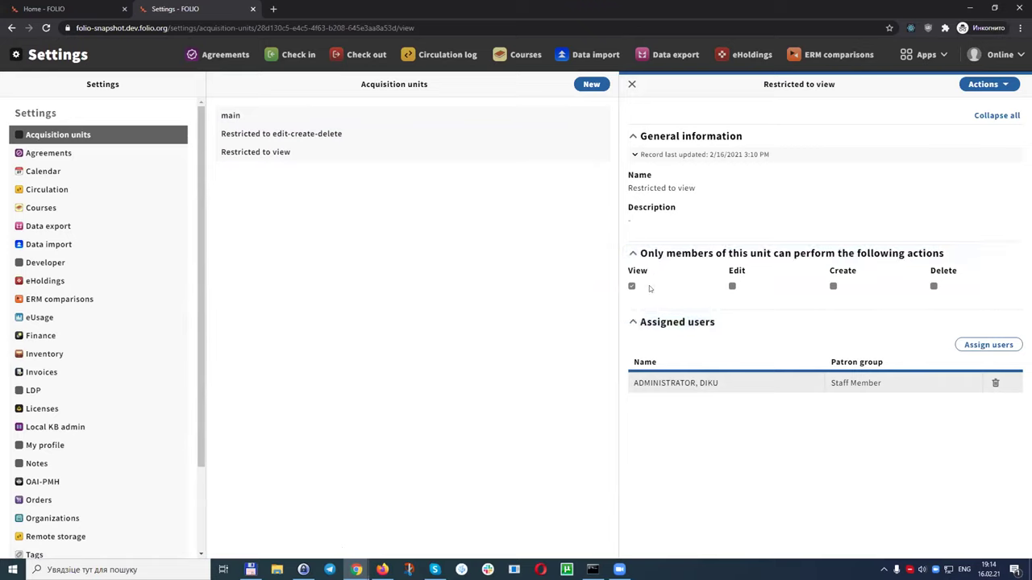
pyautogui.click(415, 136)
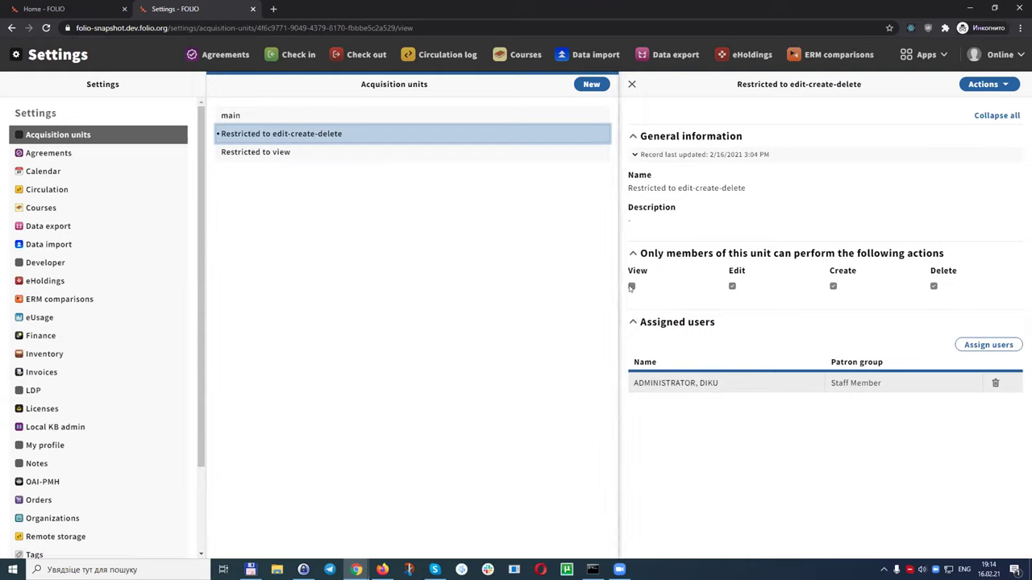
pyautogui.click(351, 153)
pyautogui.click(361, 135)
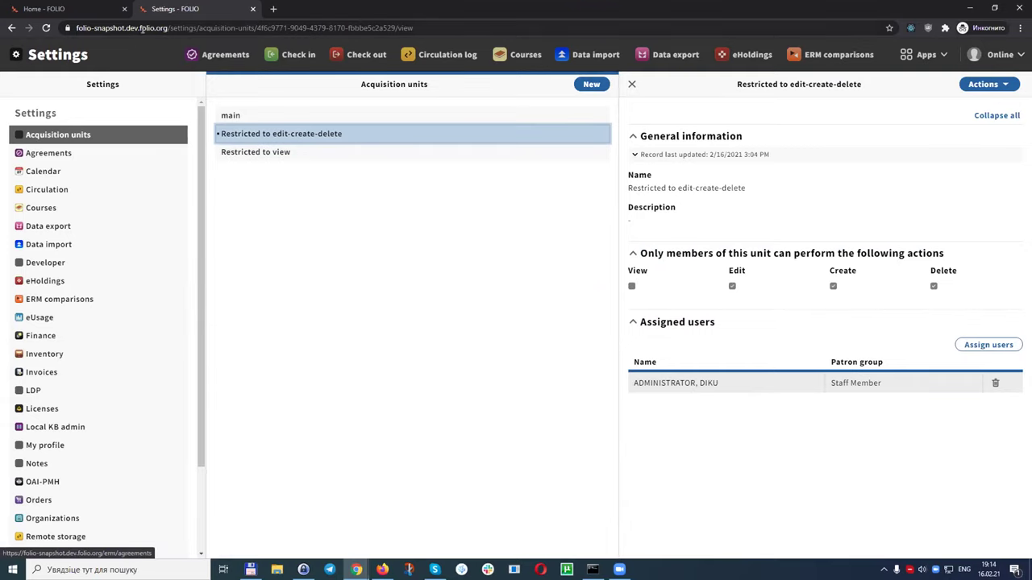
pyautogui.click(56, 6)
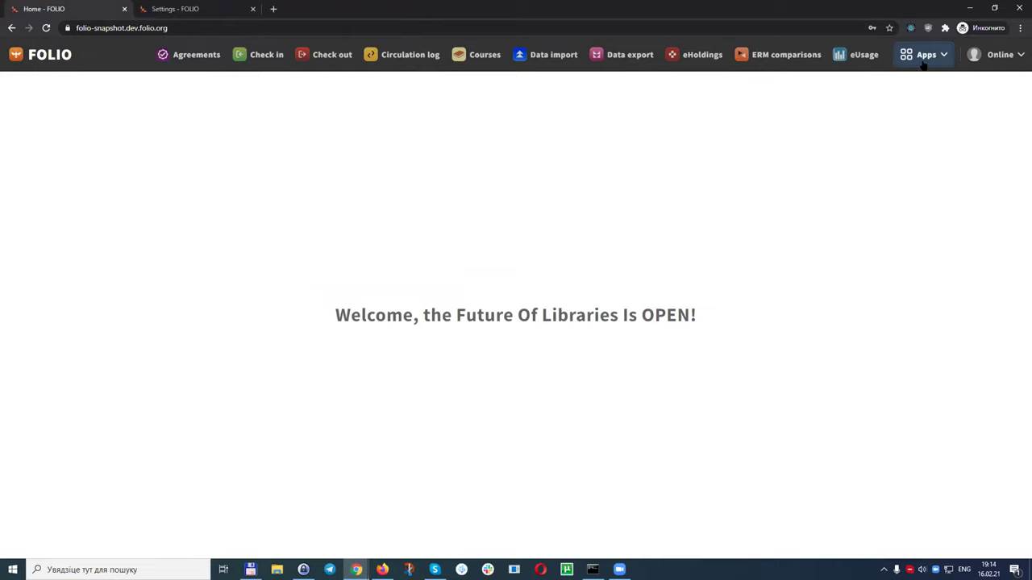
# Open the Secure view fund in Finance and check its Restricted to view acquisition unit
pyautogui.click(997, 54)
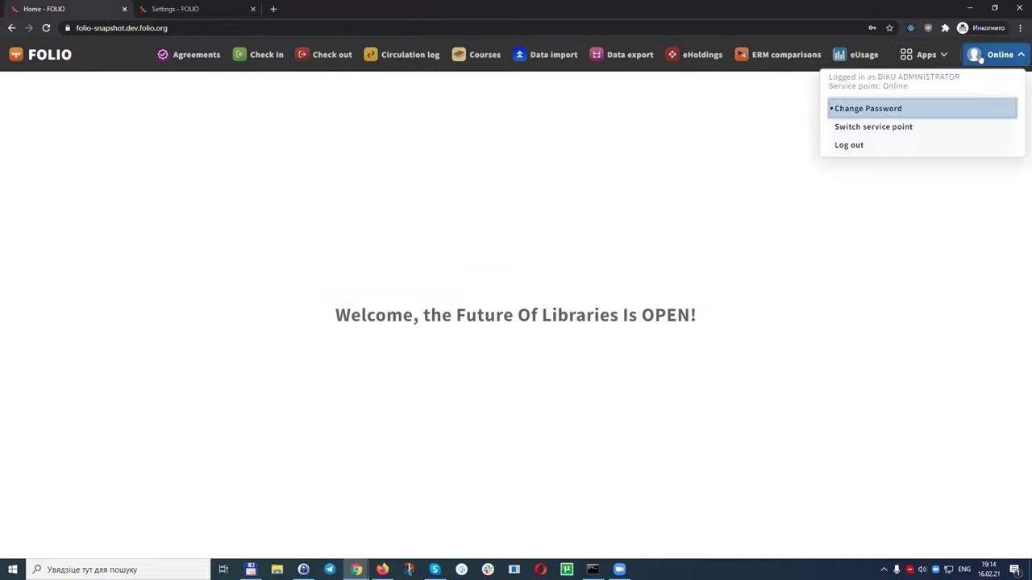
pyautogui.click(898, 199)
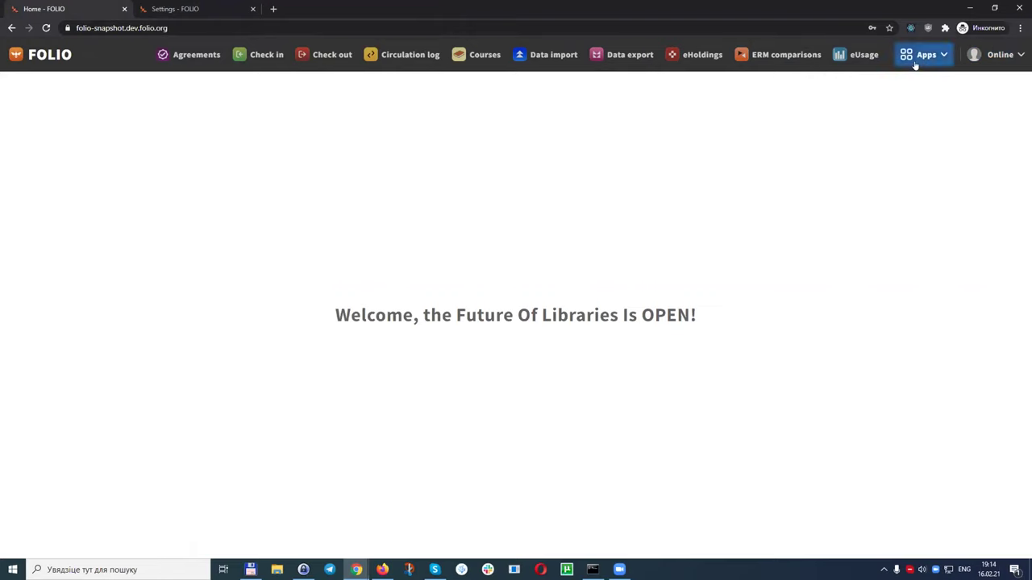
pyautogui.click(919, 54)
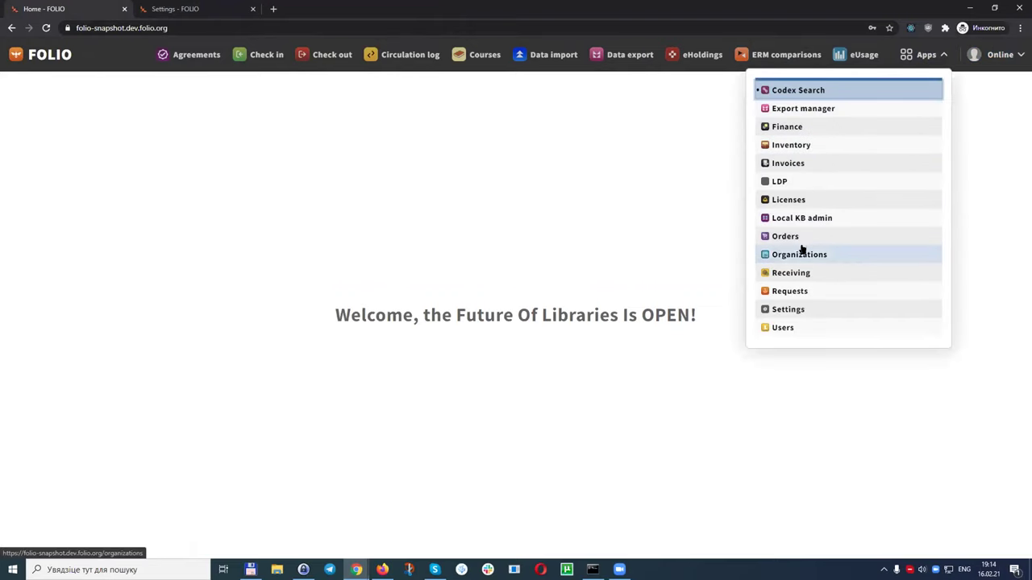
pyautogui.click(808, 128)
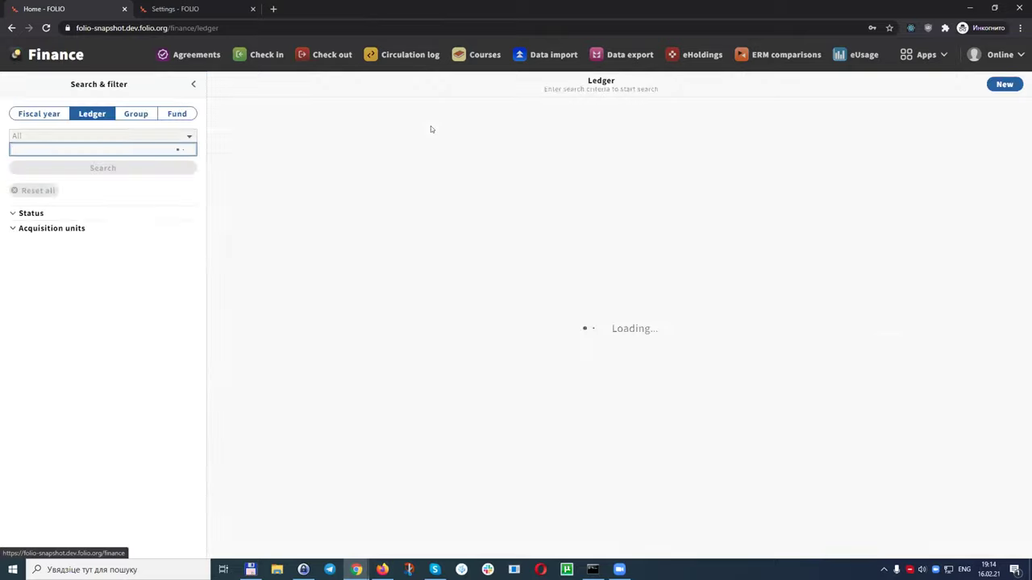
pyautogui.click(177, 114)
pyautogui.scroll(-2, 490, 364)
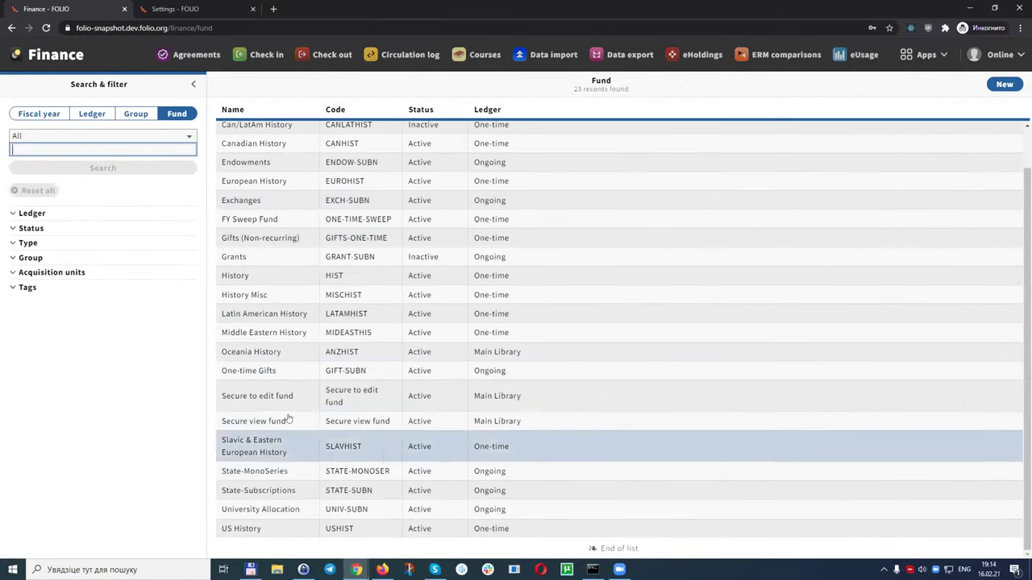
pyautogui.click(291, 425)
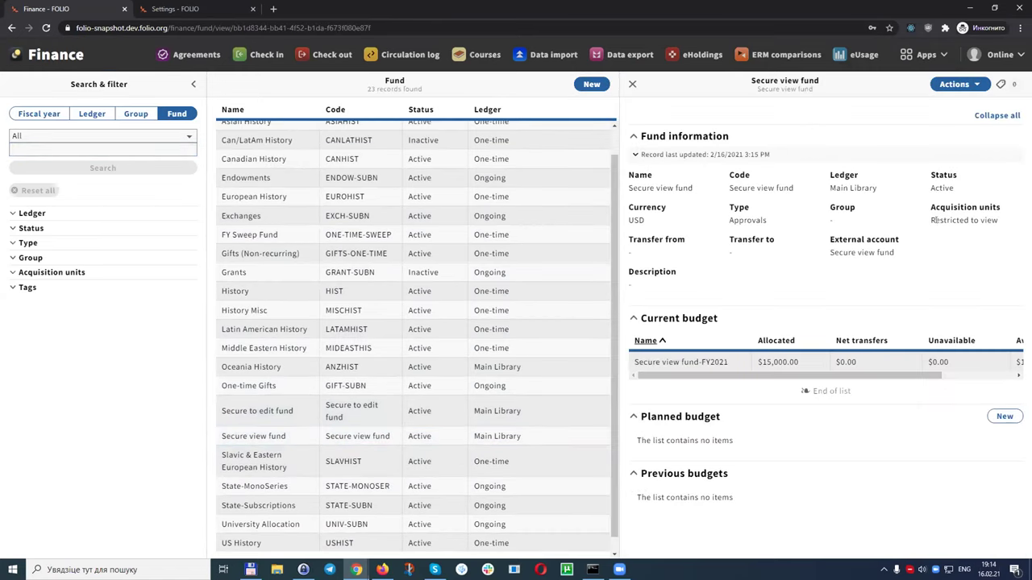
pyautogui.moveTo(929, 203)
pyautogui.mouseDown()
pyautogui.moveTo(956, 221)
pyautogui.moveTo(1001, 224)
pyautogui.moveTo(928, 214)
pyautogui.mouseUp()
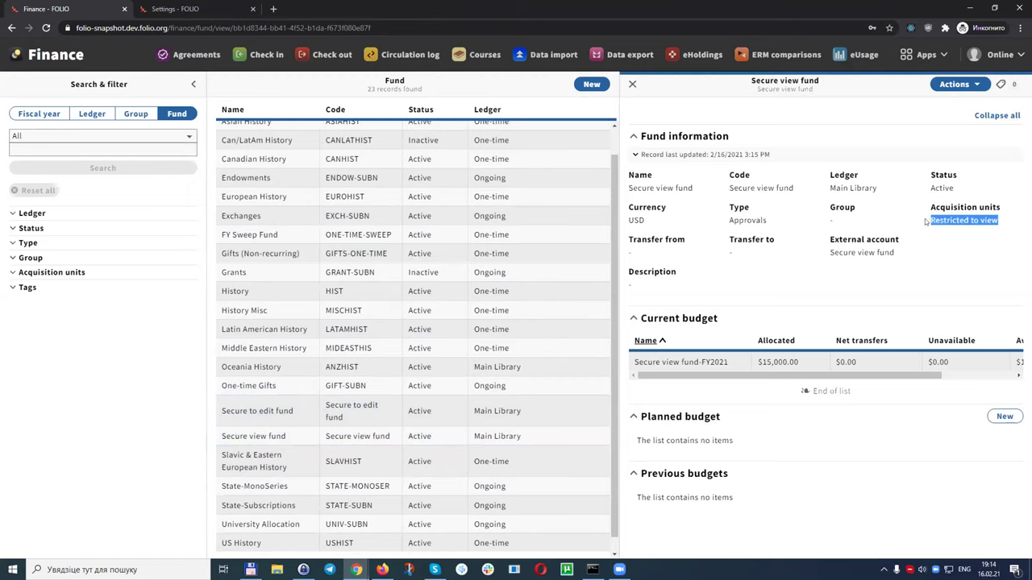
# Open the Secure to edit fund record for editing
pyautogui.click(279, 413)
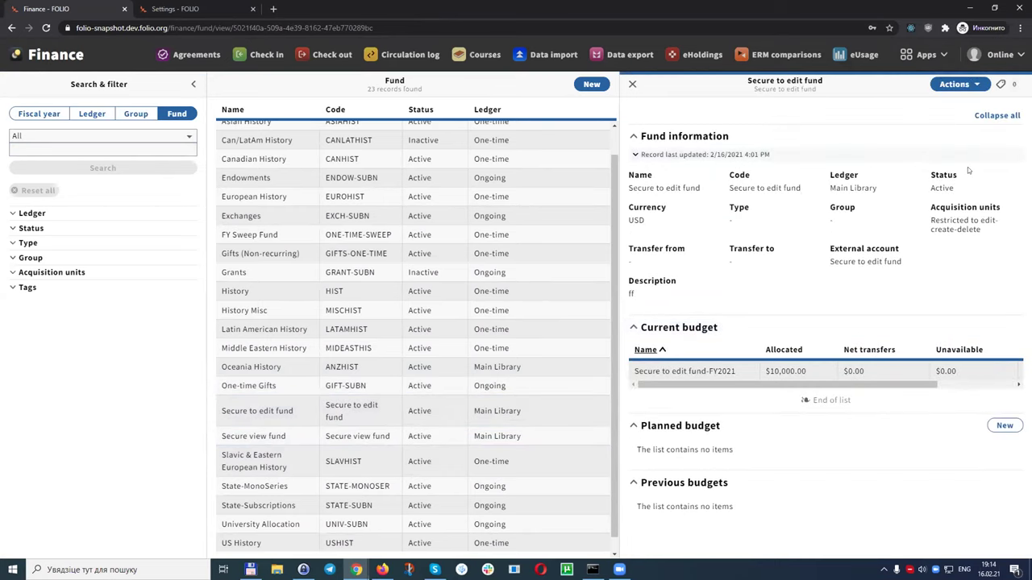
pyautogui.click(955, 84)
pyautogui.click(844, 100)
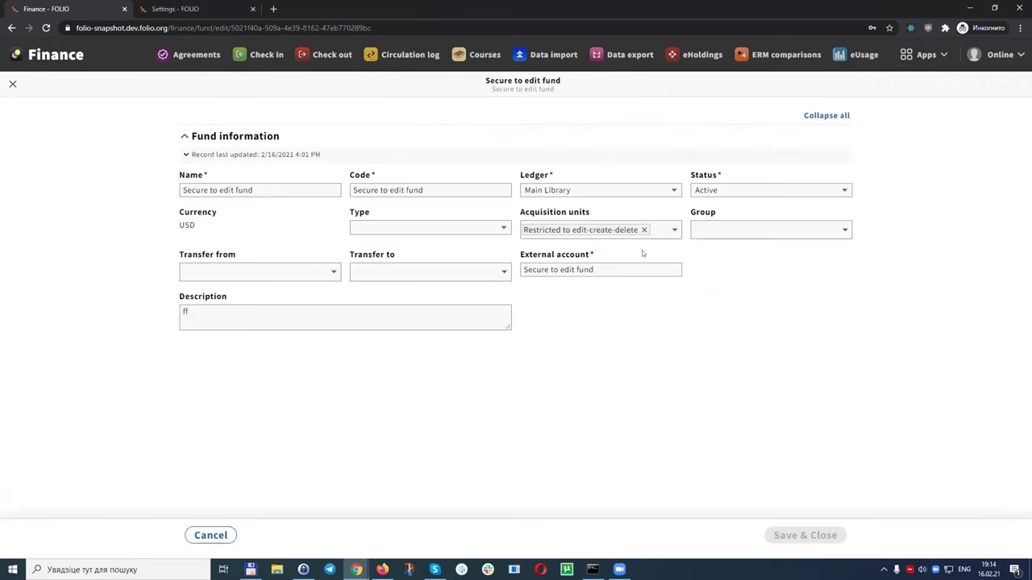
# Inspect the acquisition units list without changes, then close the fund edit form unsaved
pyautogui.click(675, 233)
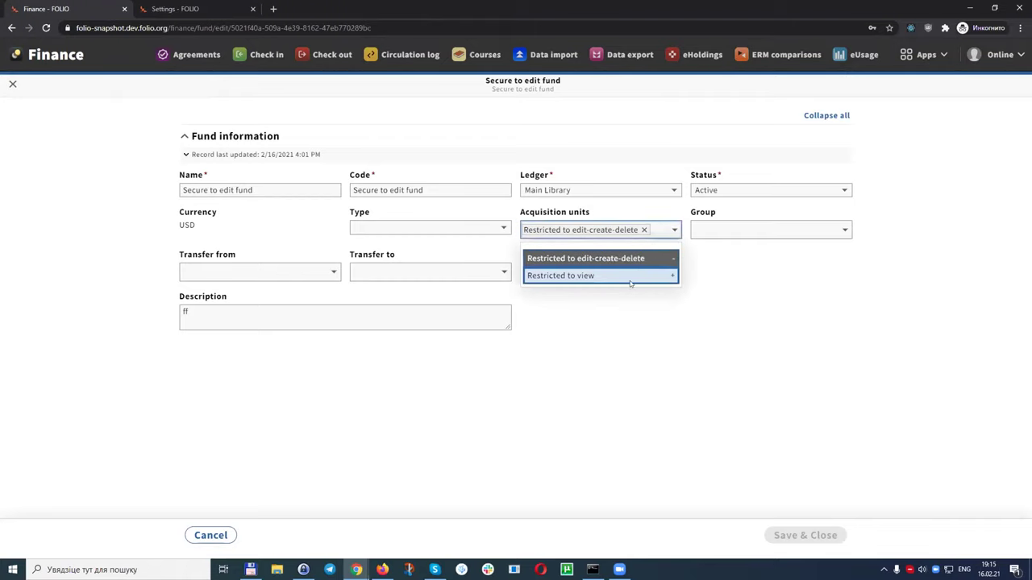
pyautogui.click(787, 306)
pyautogui.click(13, 83)
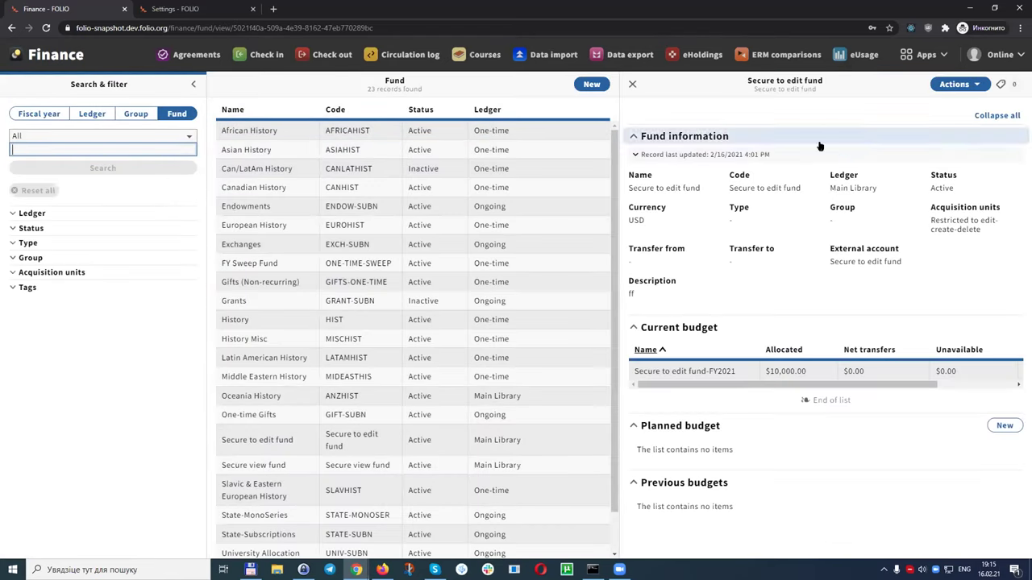
# Open the Orders app and search purchase orders to show pending PO 10203 from AMAZ
pyautogui.hotkey('ctrl', 'Tab')
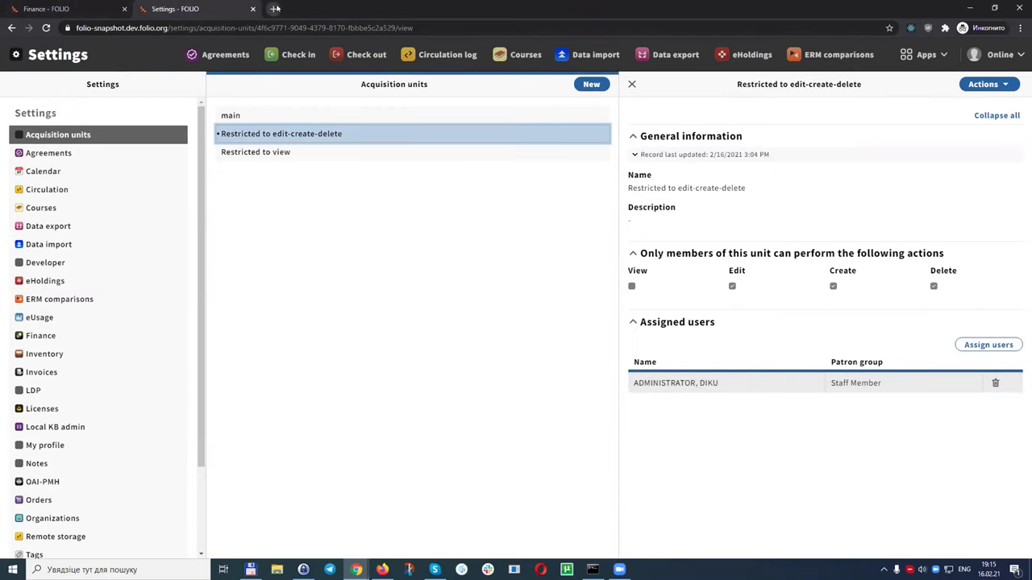
pyautogui.click(91, 7)
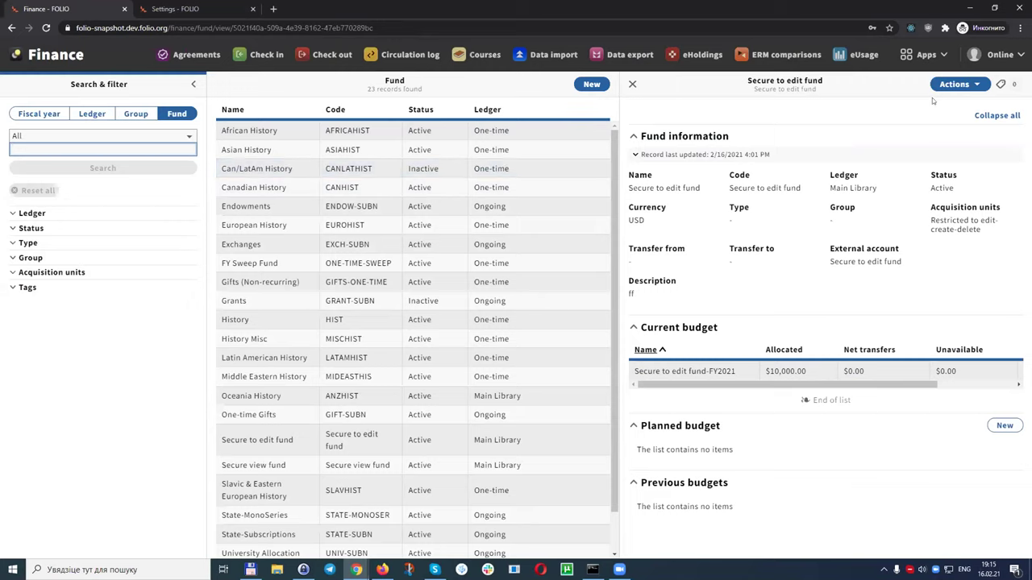
pyautogui.click(925, 54)
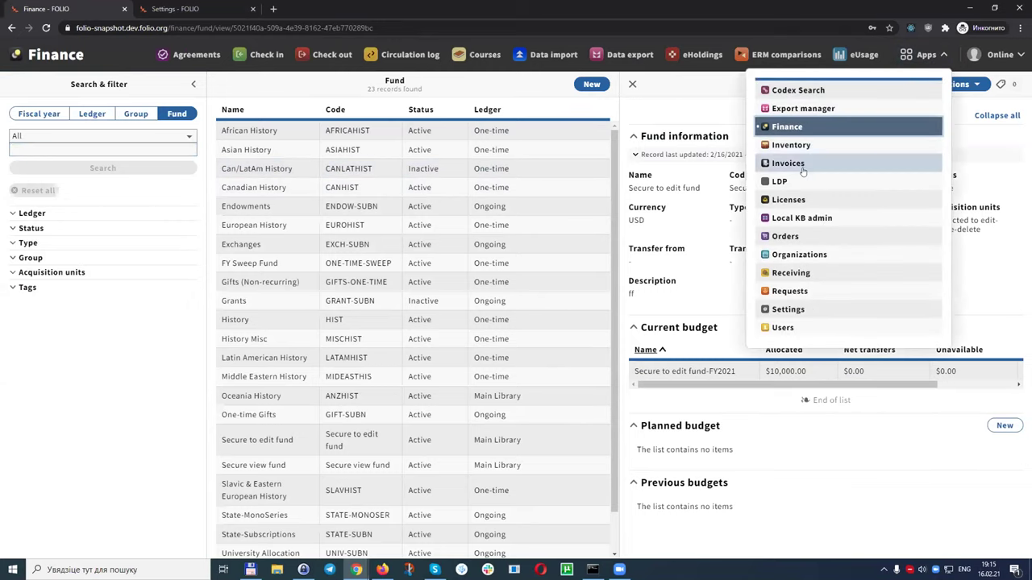
pyautogui.click(786, 236)
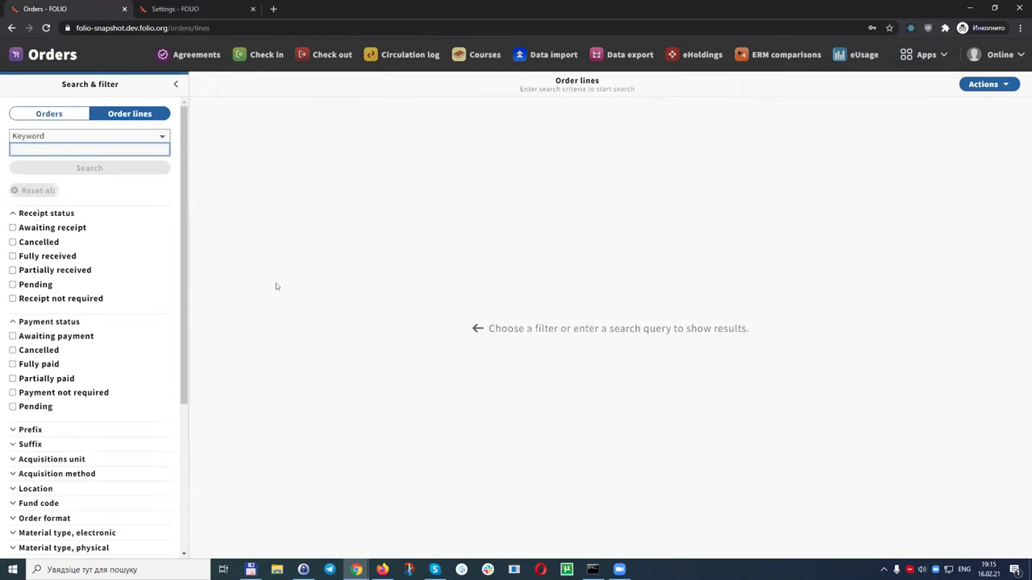
pyautogui.click(38, 115)
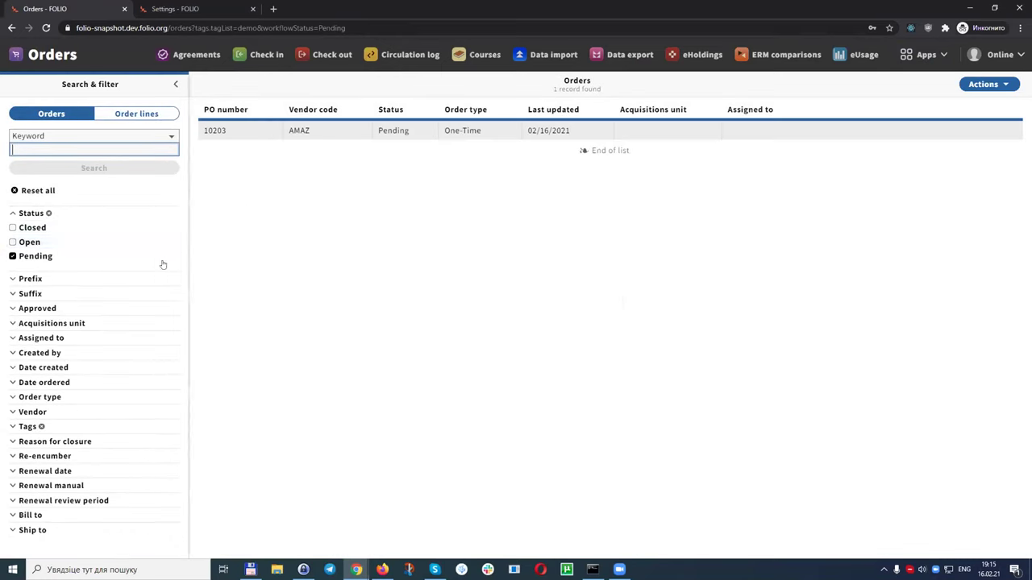
# Start a new PO line on order 10203 with a physical unit price of 55
pyautogui.click(301, 140)
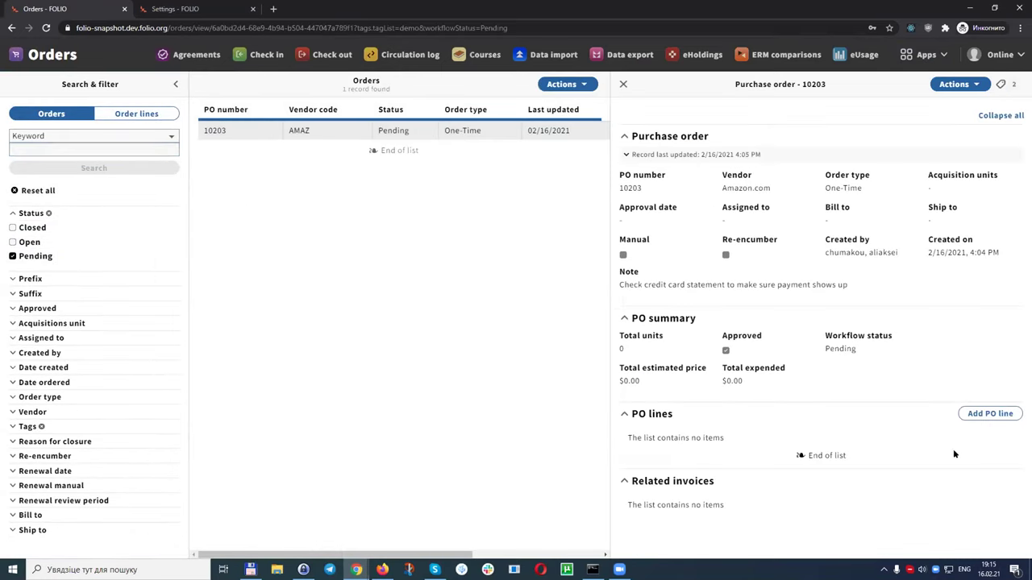
pyautogui.click(984, 416)
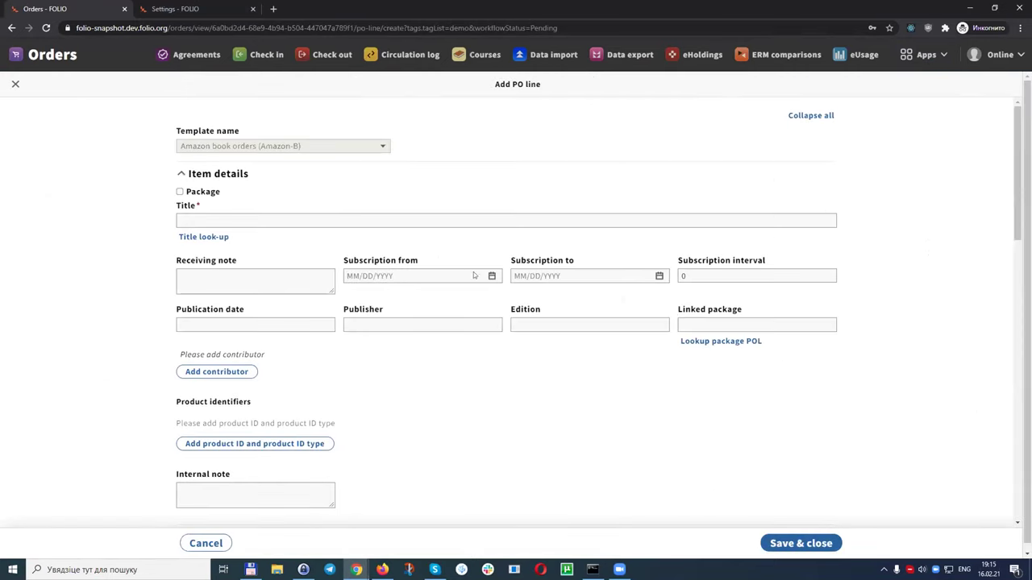
pyautogui.scroll(-6, 570, 386)
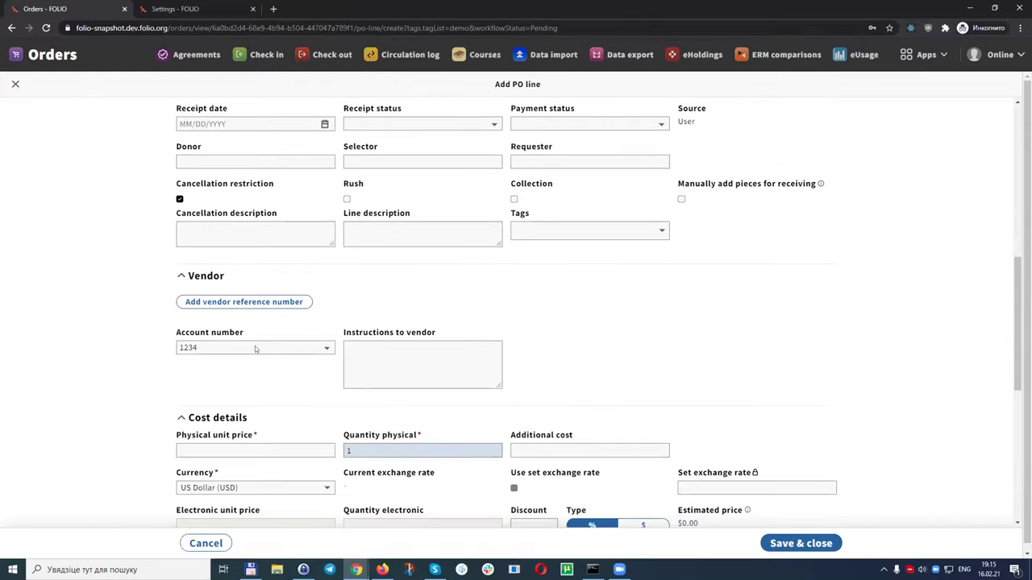
pyautogui.scroll(-4, 254, 348)
pyautogui.click(238, 127)
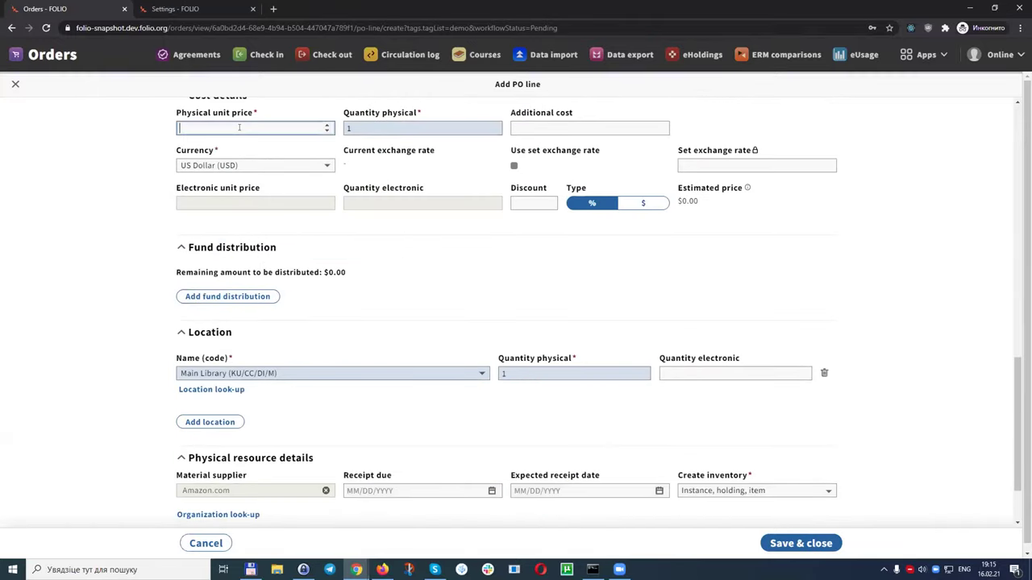
pyautogui.write('55')
# Add a fund distribution charging the PO line to Secure view fund
pyautogui.click(244, 297)
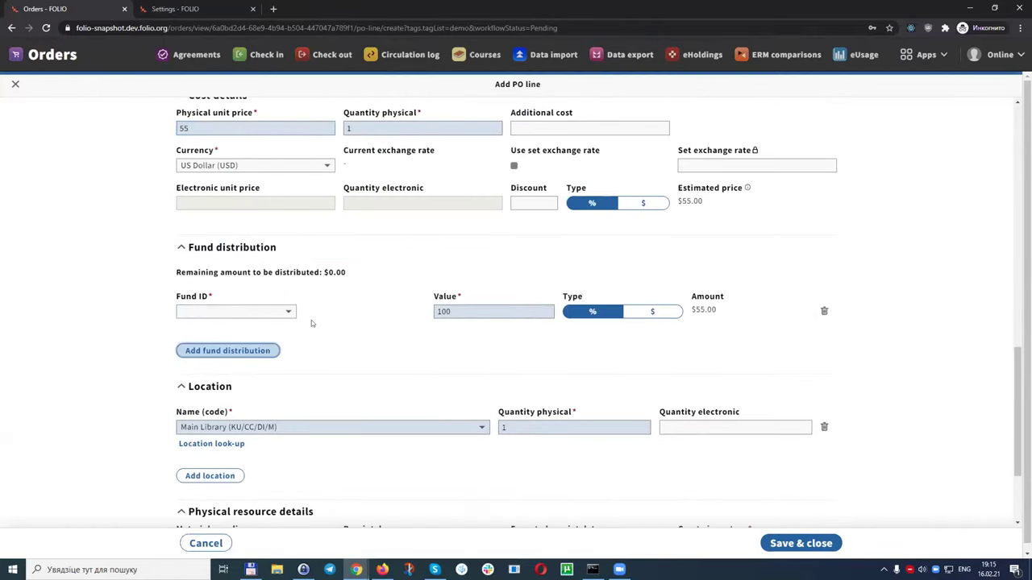
pyautogui.click(261, 311)
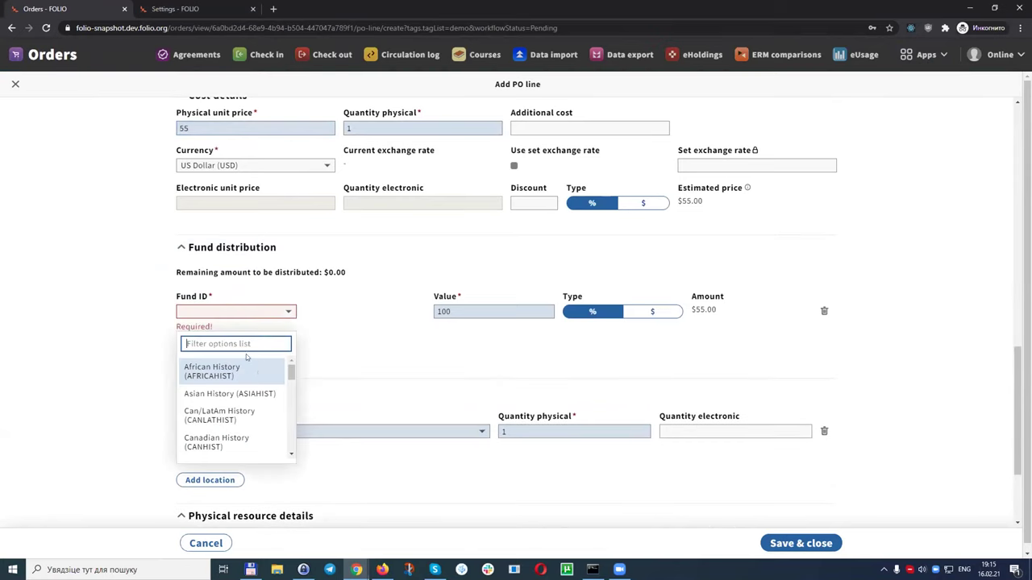
pyautogui.scroll(-10, 250, 387)
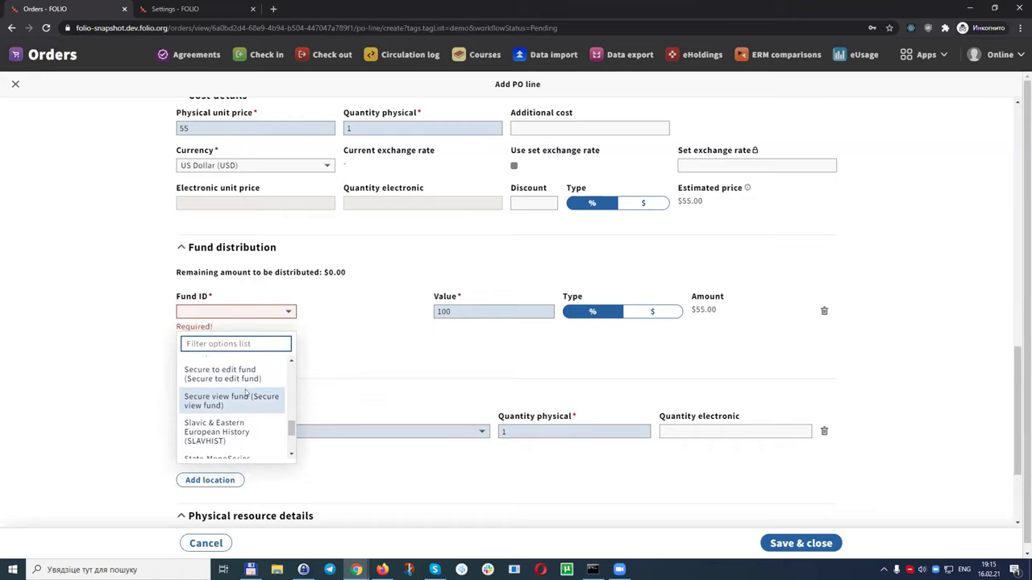
pyautogui.click(254, 395)
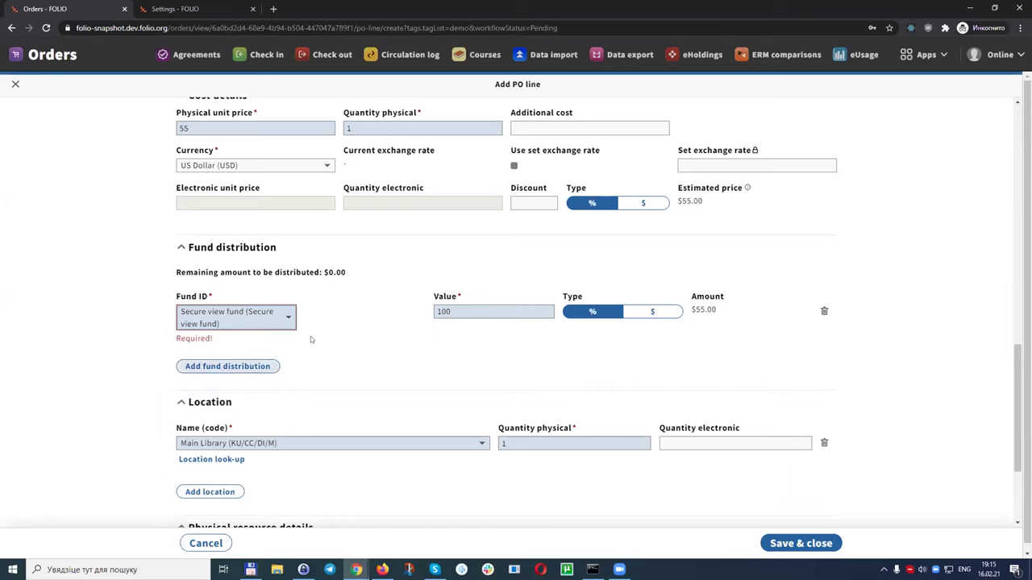
pyautogui.scroll(6, 410, 331)
pyautogui.scroll(-7, 494, 369)
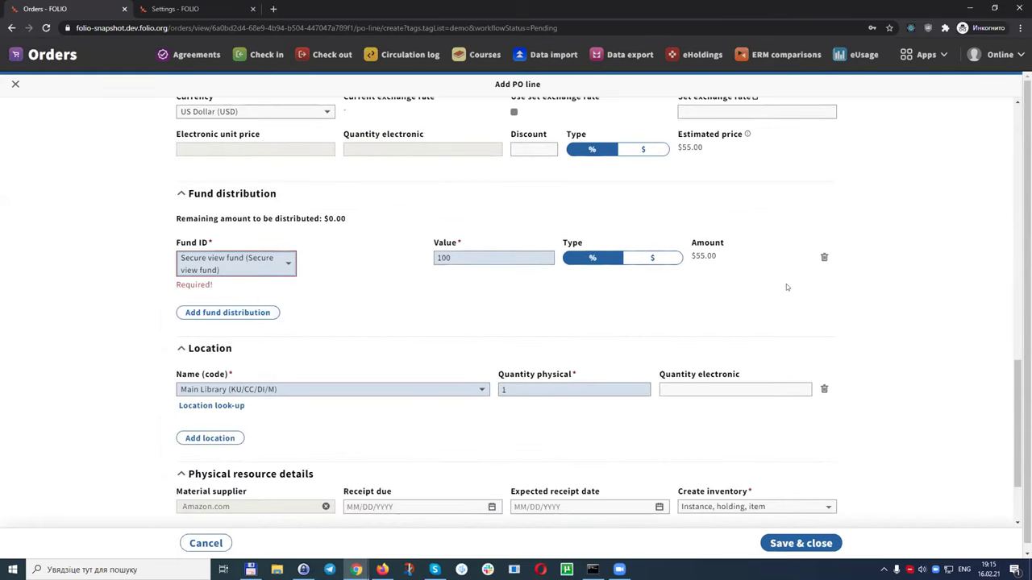
# Add Secure to edit fund as a second distribution, set both values to 50, then go to Title
pyautogui.click(265, 315)
pyautogui.click(253, 300)
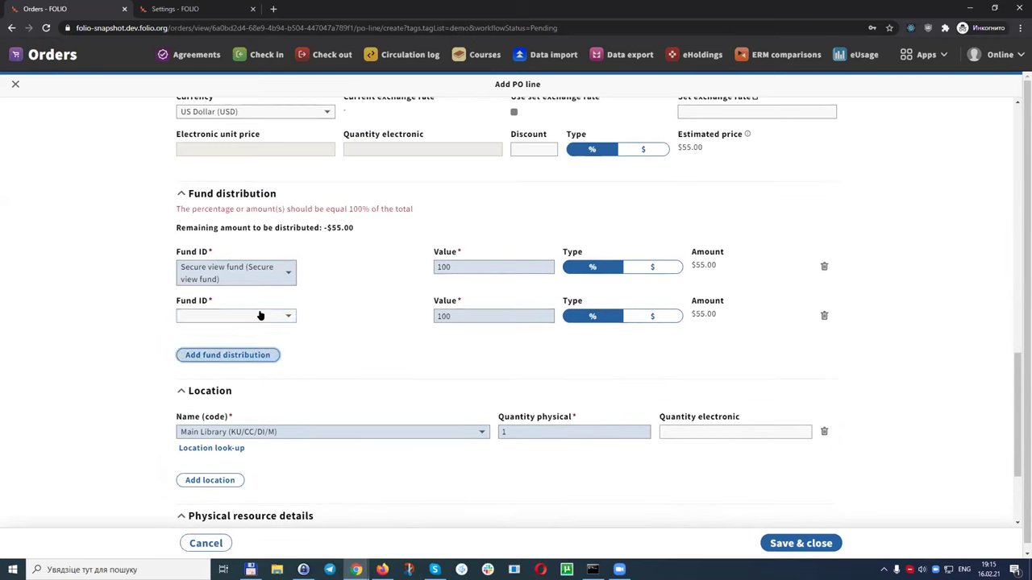
pyautogui.click(260, 310)
pyautogui.scroll(-10, 247, 378)
pyautogui.scroll(1, 246, 404)
pyautogui.click(247, 373)
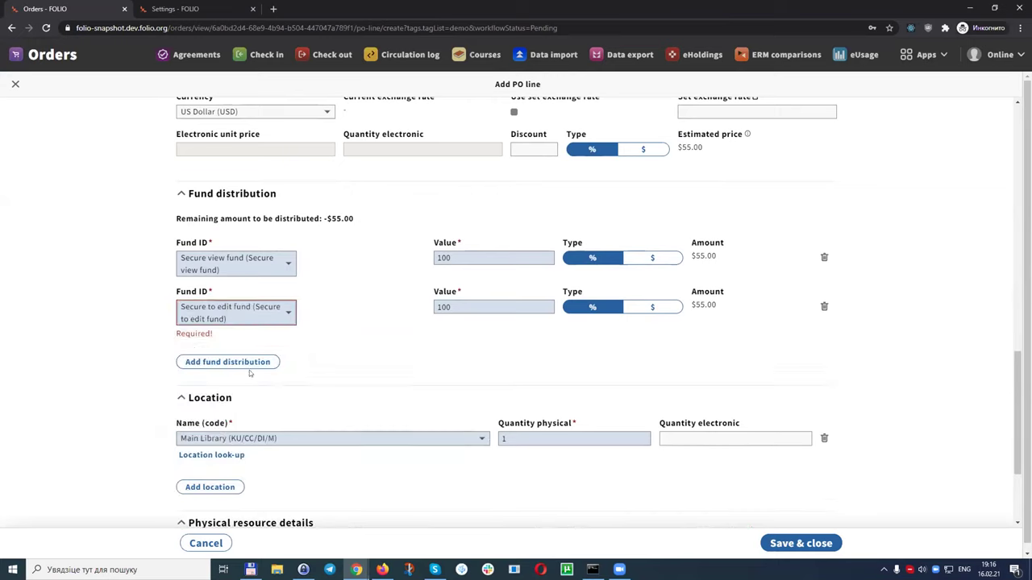
pyautogui.doubleClick(466, 258)
pyautogui.write('50')
pyautogui.press('Tab')
pyautogui.write('50')
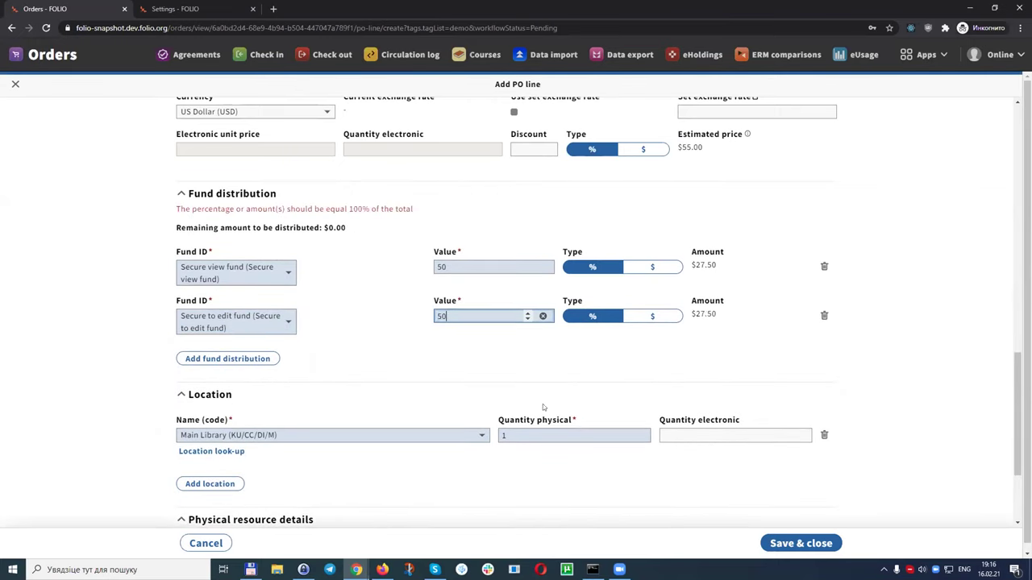
pyautogui.scroll(10, 278, 303)
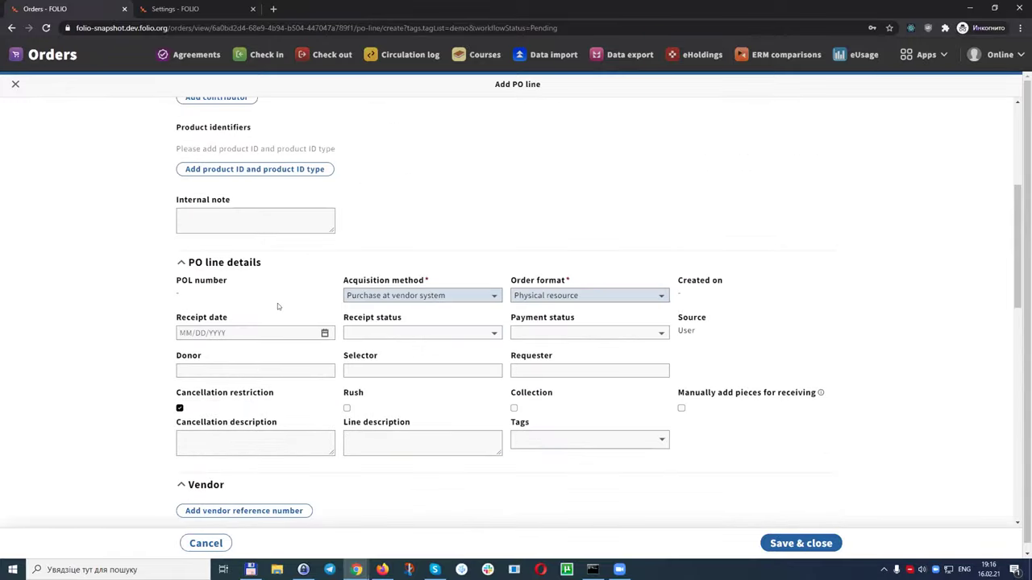
pyautogui.click(266, 219)
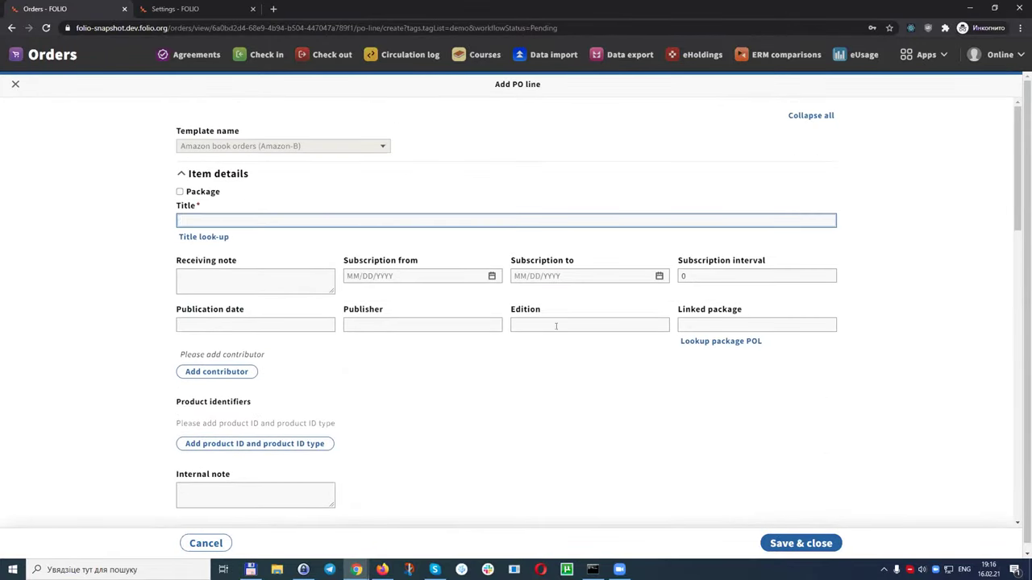
# Title the PO line 'test', save PO line 10203-1, and log out of FOLIO
pyautogui.write('test')
pyautogui.click(827, 550)
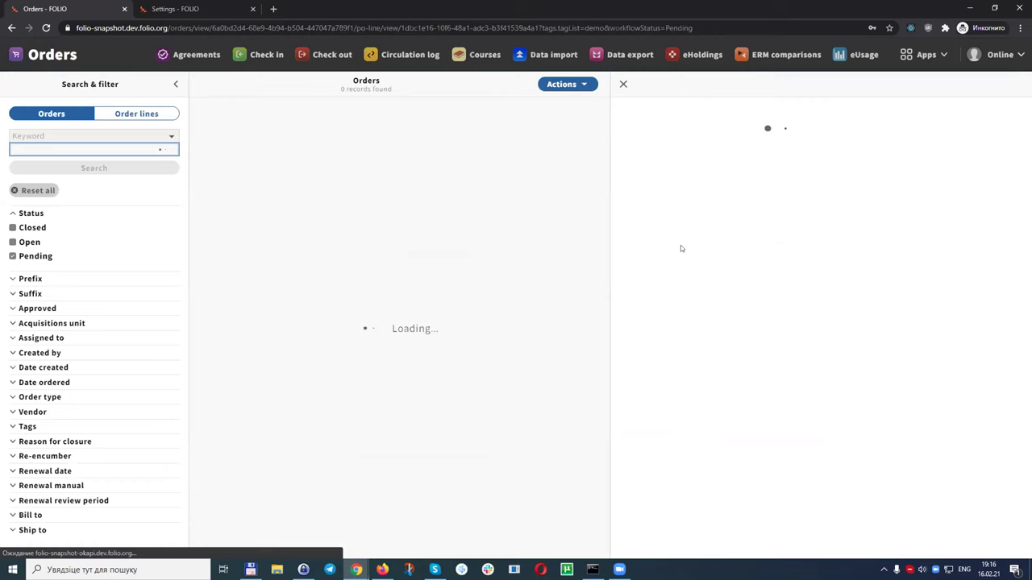
pyautogui.click(995, 55)
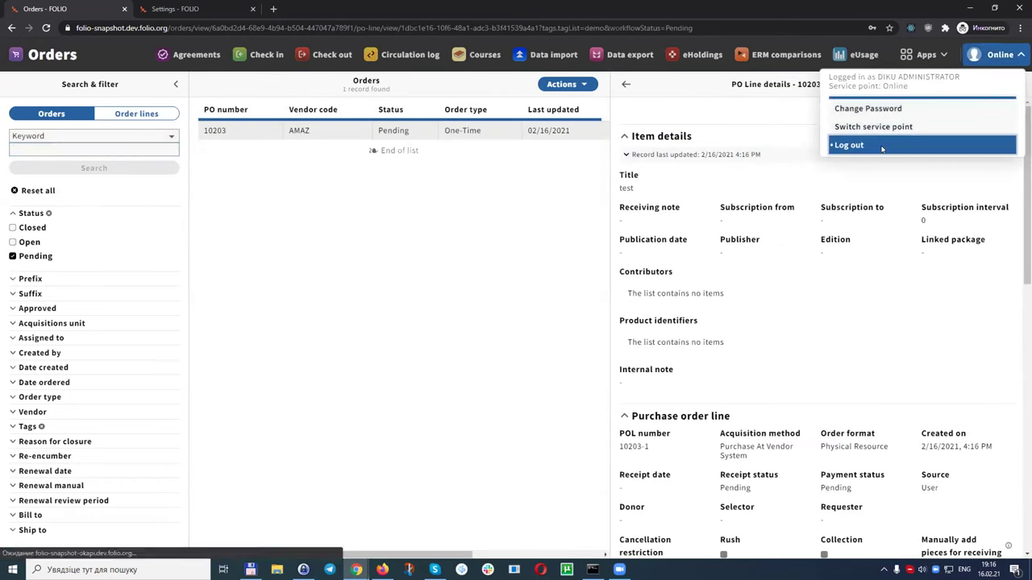
pyautogui.click(855, 143)
# Sign back in as another user with that user's username and password
pyautogui.click(400, 358)
pyautogui.write('a')
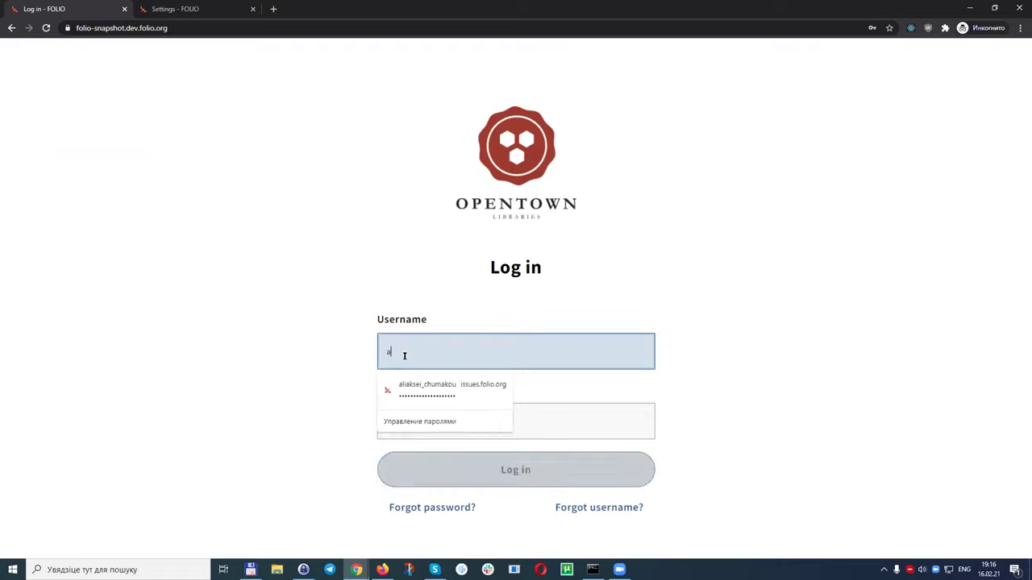
pyautogui.write('liaksei1')
pyautogui.press('Tab')
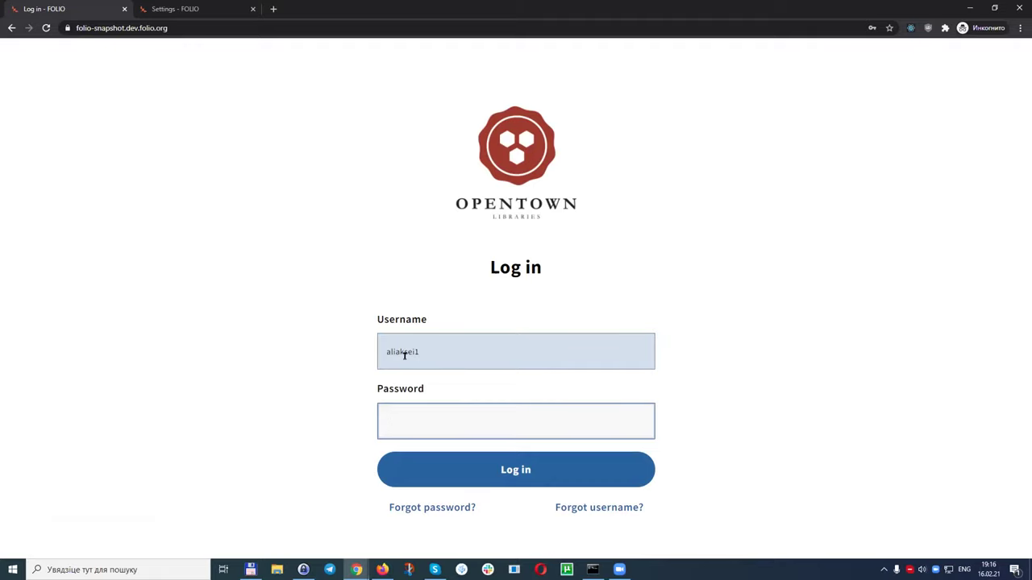
pyautogui.write('••••')
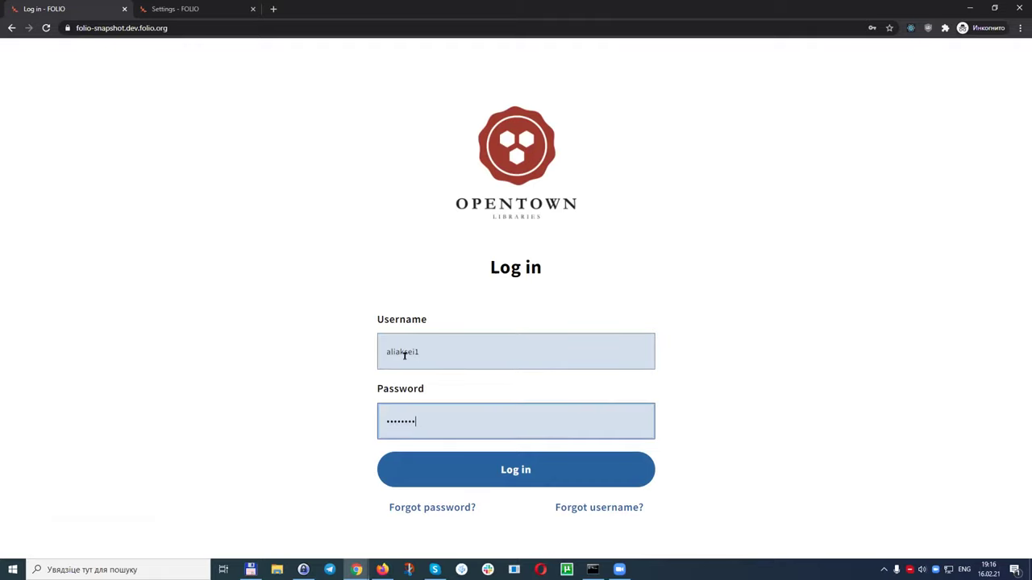
pyautogui.write('••••••')
pyautogui.press('Return')
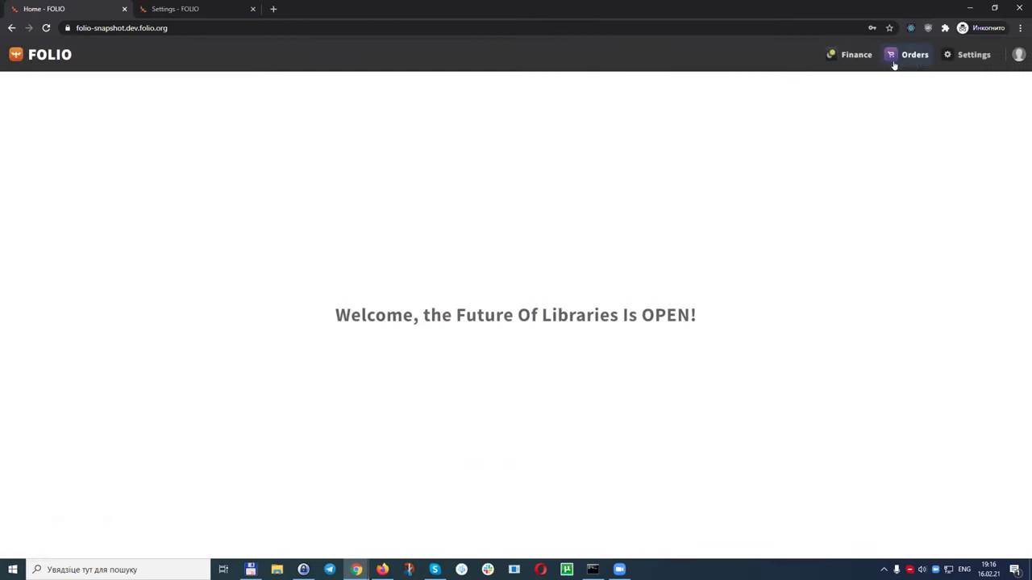
# In Orders, open purchase order 10203 and its PO line 10203-1
pyautogui.click(919, 58)
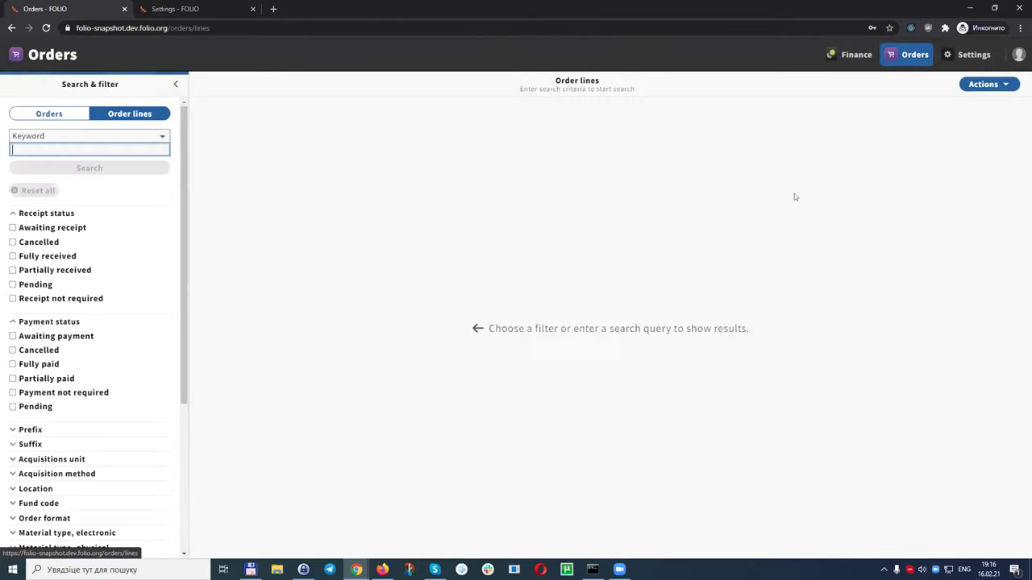
pyautogui.click(63, 115)
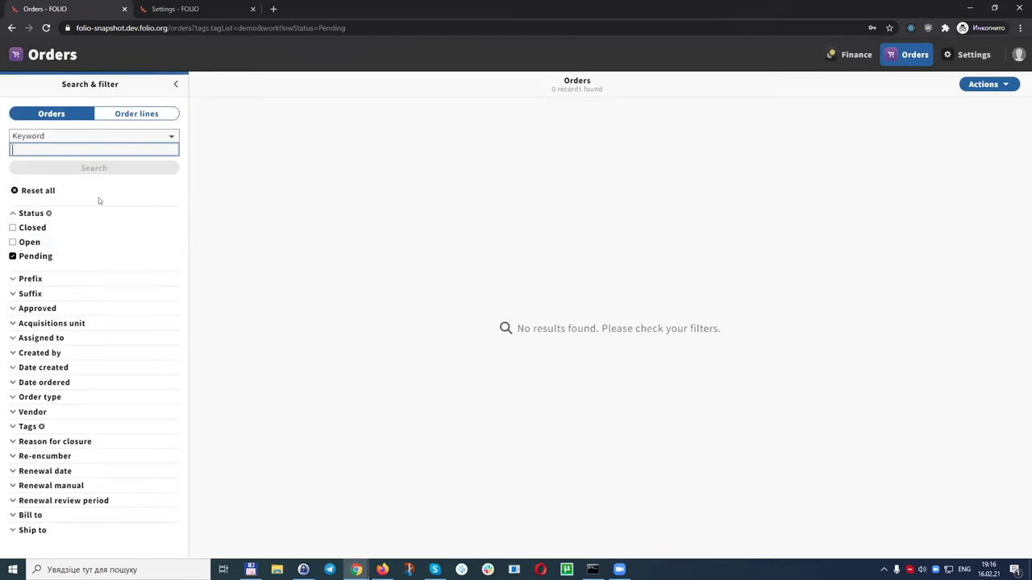
pyautogui.click(518, 134)
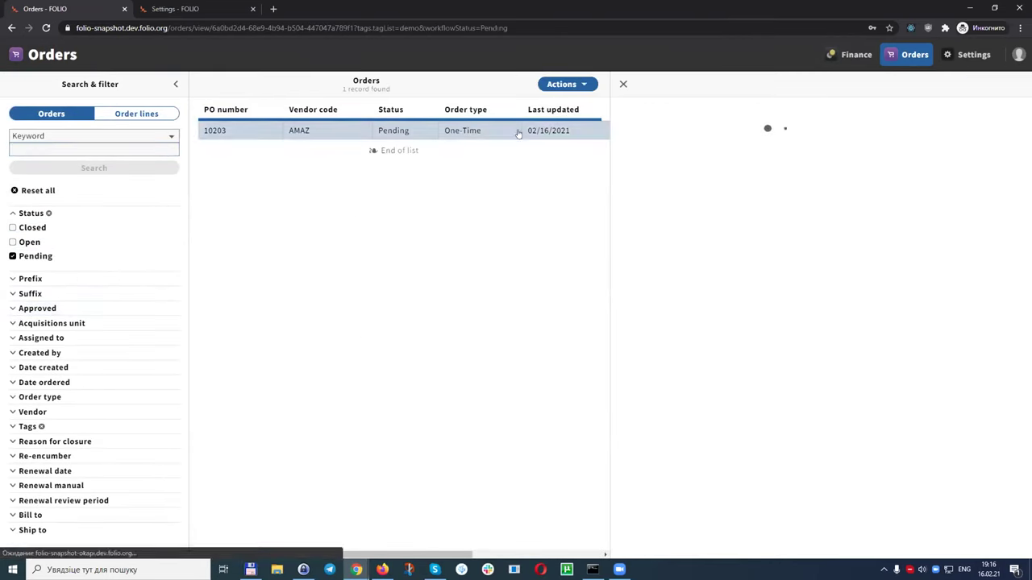
pyautogui.click(856, 461)
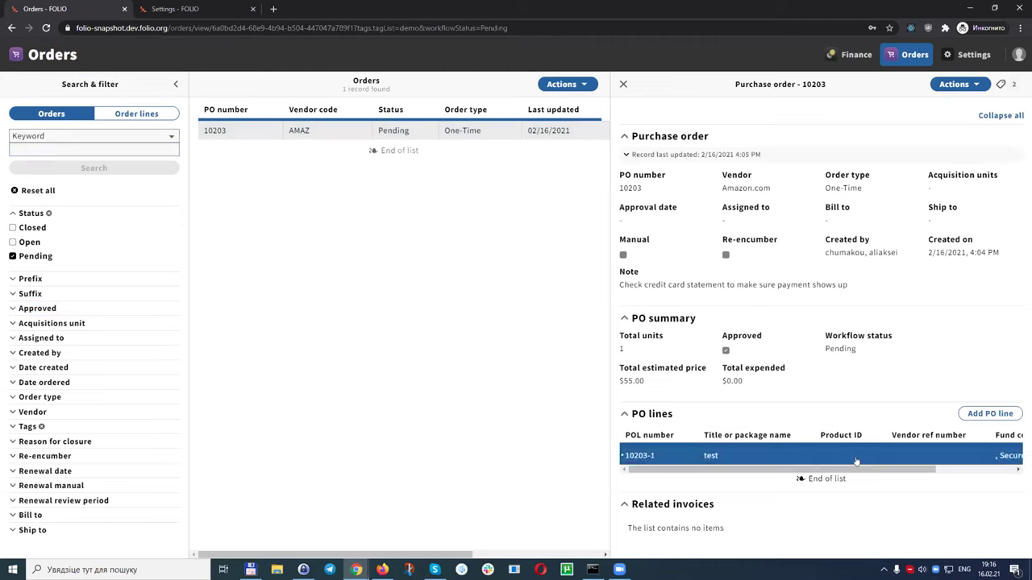
# Scroll to Fund distribution and examine the first fund shown as <Unavailable fund name>
pyautogui.scroll(-4, 803, 379)
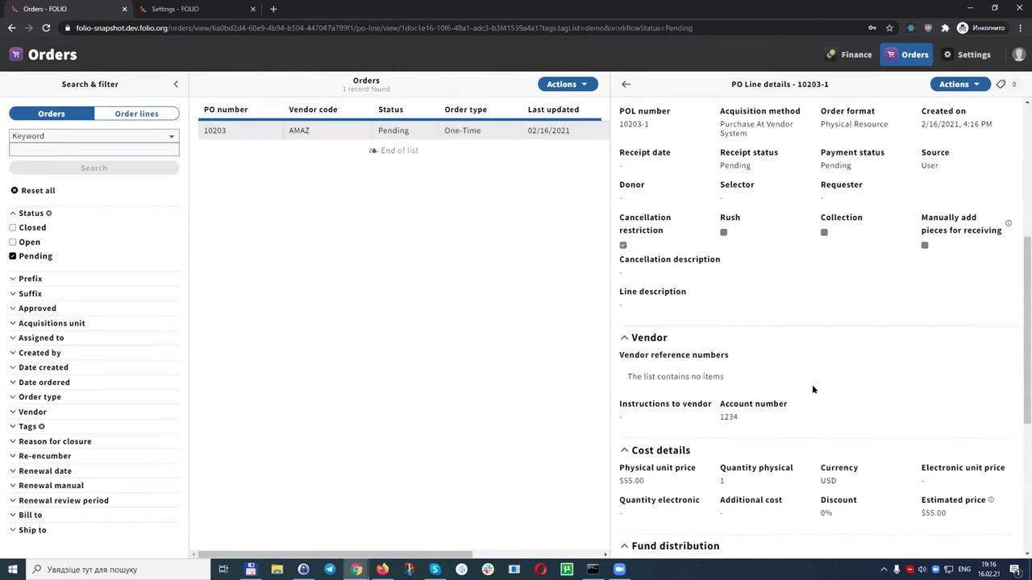
pyautogui.scroll(-3, 812, 385)
pyautogui.scroll(-1, 839, 407)
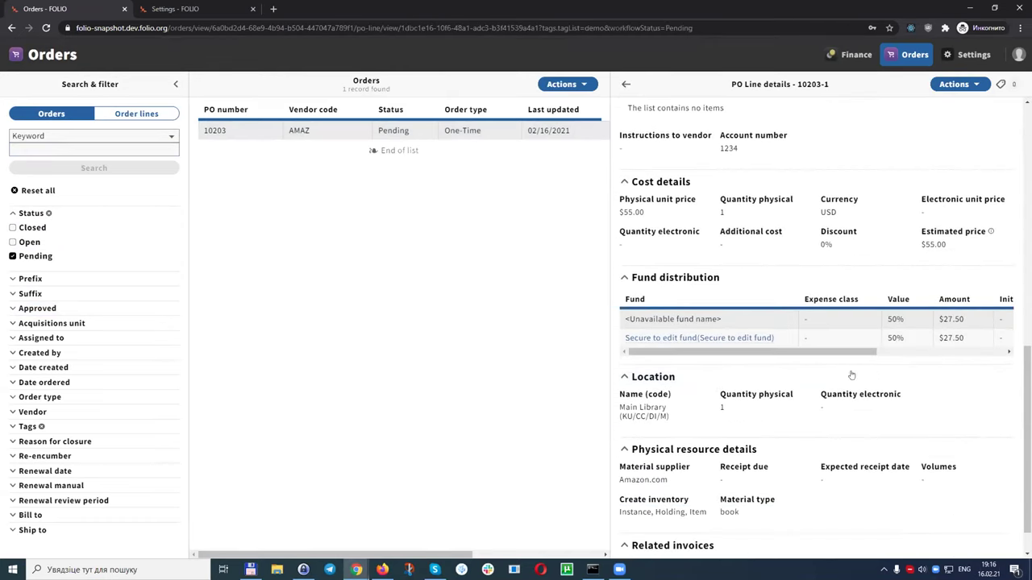
pyautogui.hscroll(-1, 786, 357)
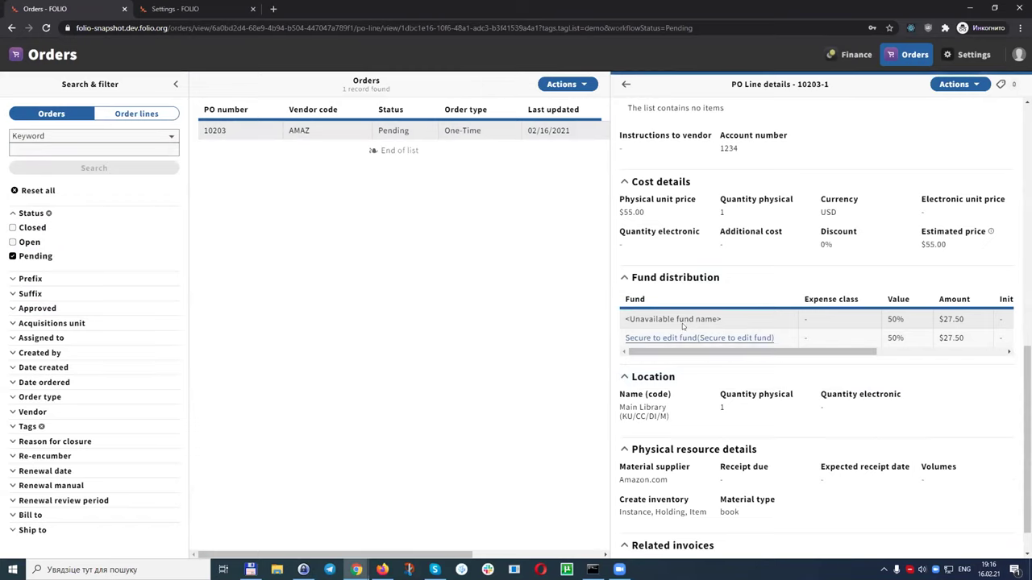
pyautogui.moveTo(732, 318); pyautogui.dragTo(621, 316)
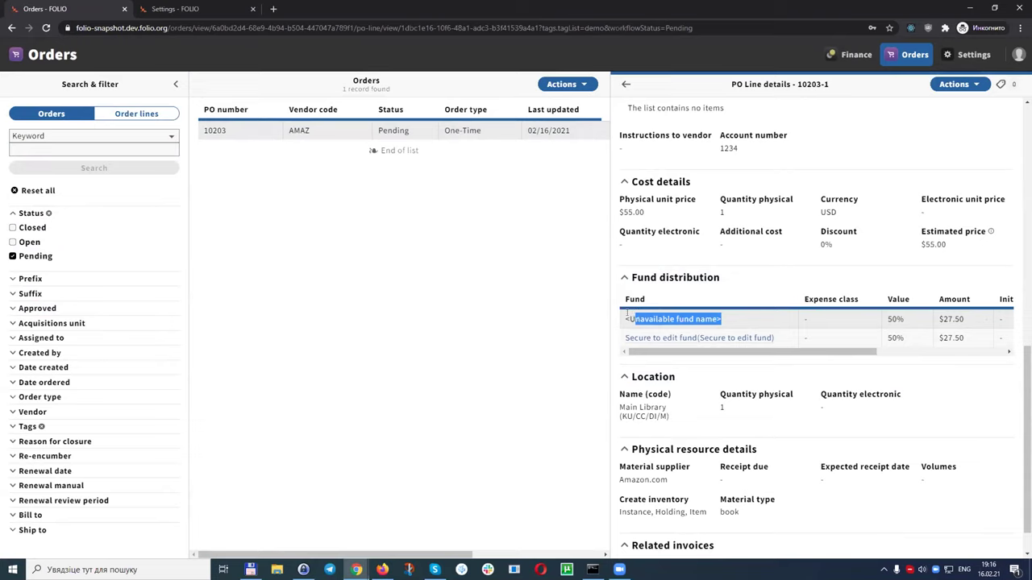
pyautogui.click(744, 321)
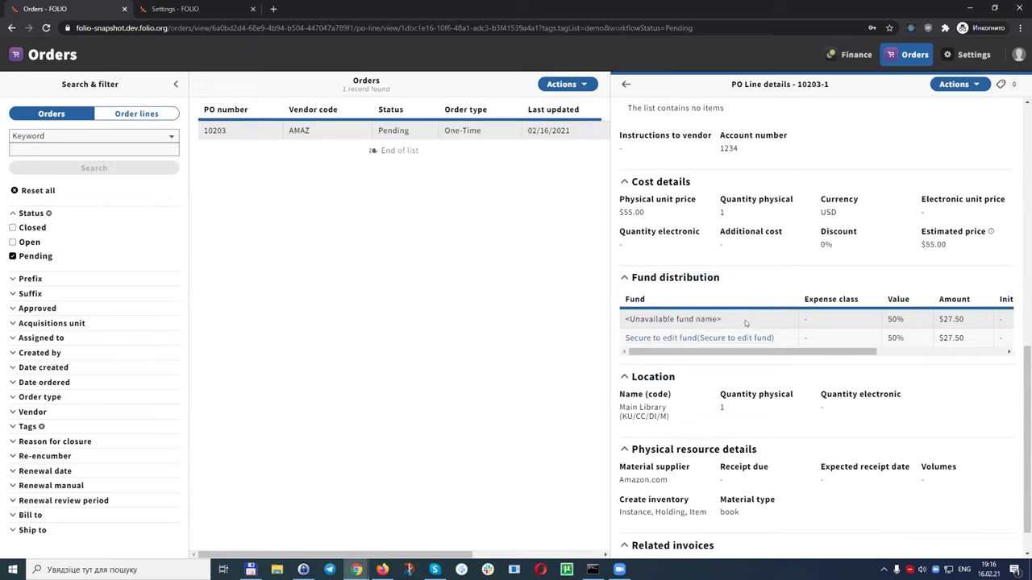
pyautogui.moveTo(745, 320); pyautogui.dragTo(703, 319)
pyautogui.click(720, 319)
pyautogui.moveTo(753, 313)
pyautogui.mouseDown()
pyautogui.moveTo(715, 316)
pyautogui.moveTo(751, 319)
pyautogui.mouseUp()
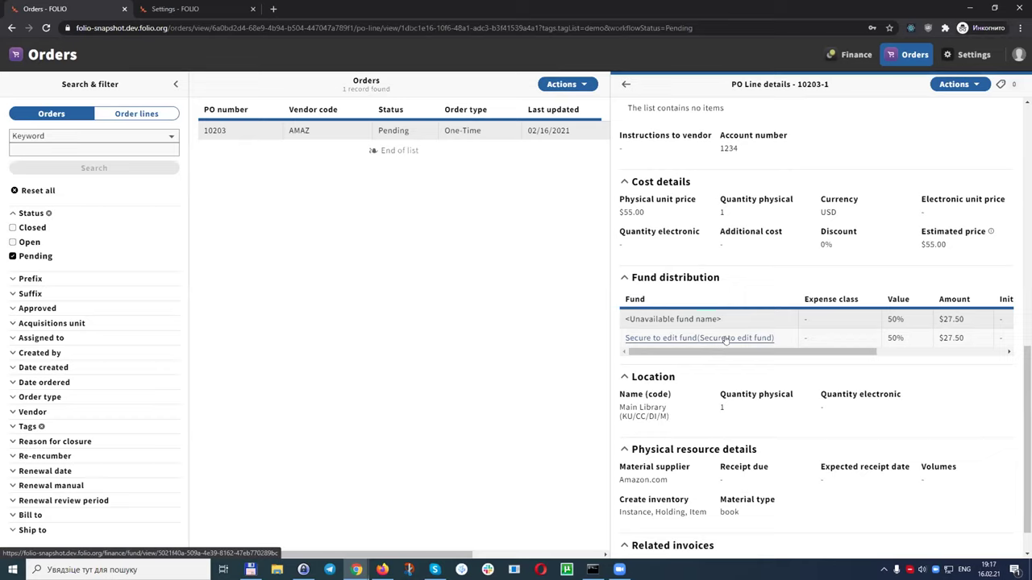
# Edit PO line 10203-1 and look through the second distribution's fund choices
pyautogui.click(953, 84)
pyautogui.click(901, 103)
pyautogui.scroll(-10, 563, 496)
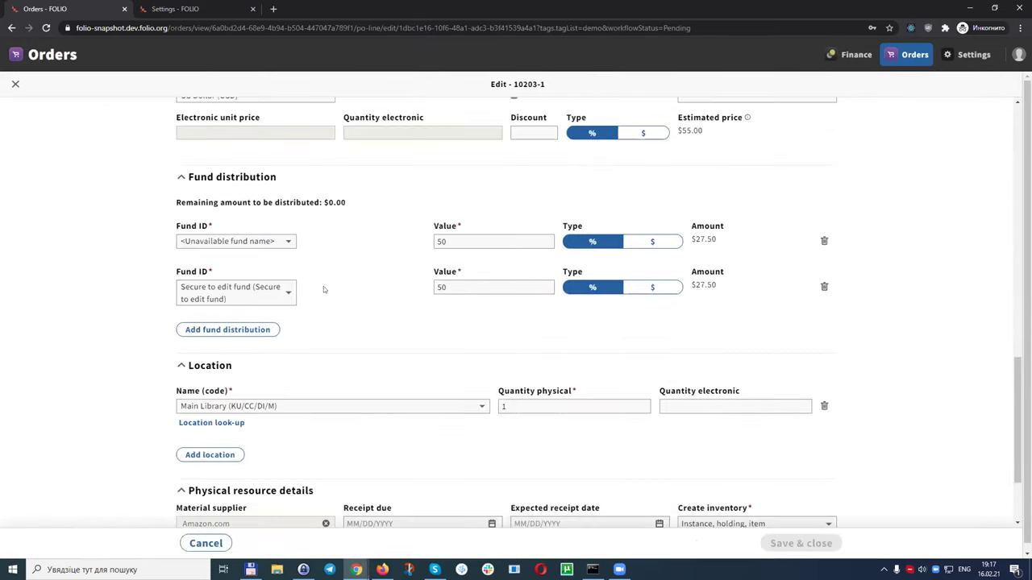
pyautogui.click(284, 297)
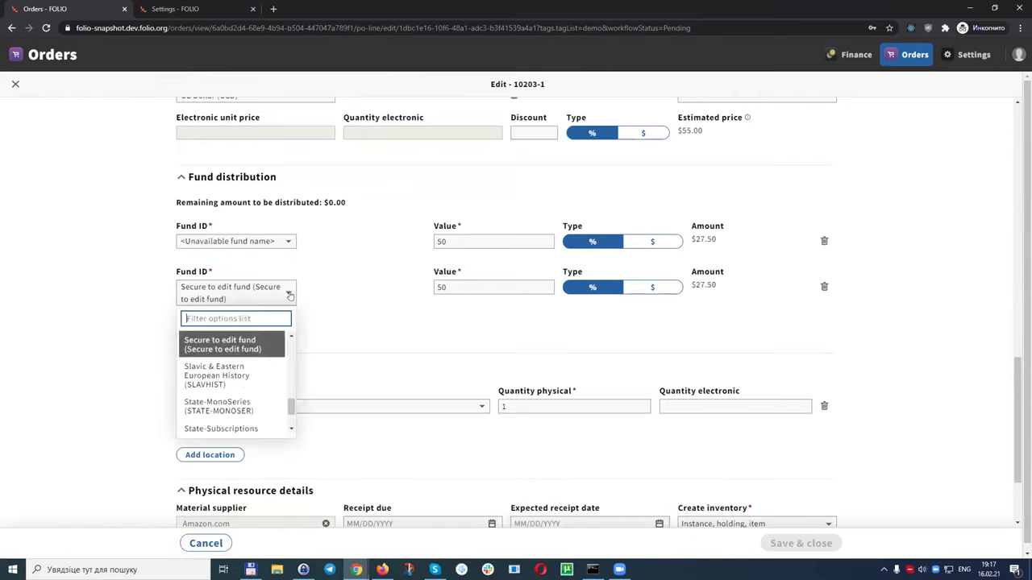
pyautogui.click(290, 296)
pyautogui.click(289, 297)
pyautogui.scroll(1, 252, 386)
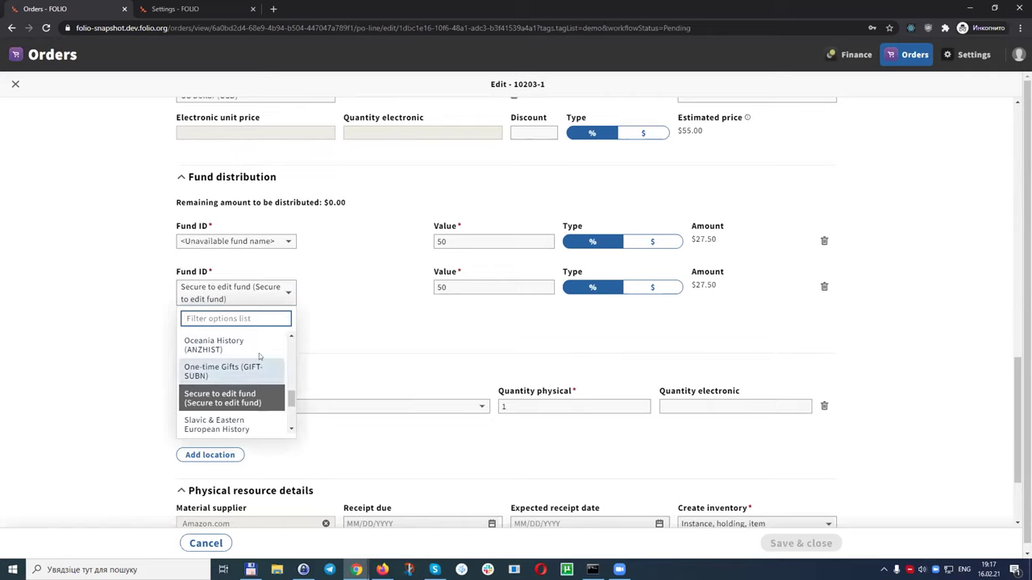
pyautogui.scroll(-1, 258, 371)
pyautogui.scroll(1, 262, 379)
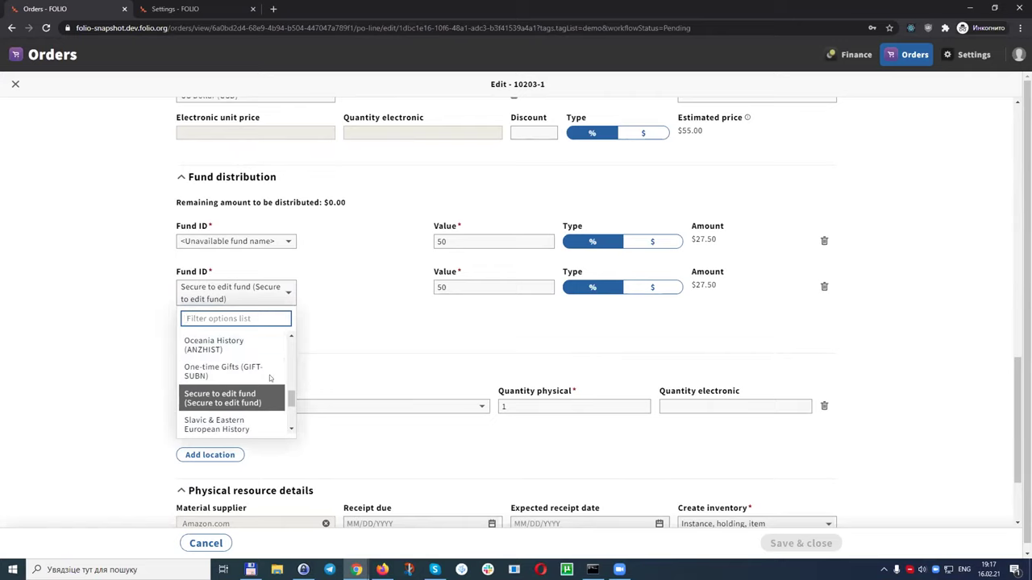
pyautogui.scroll(-1, 266, 391)
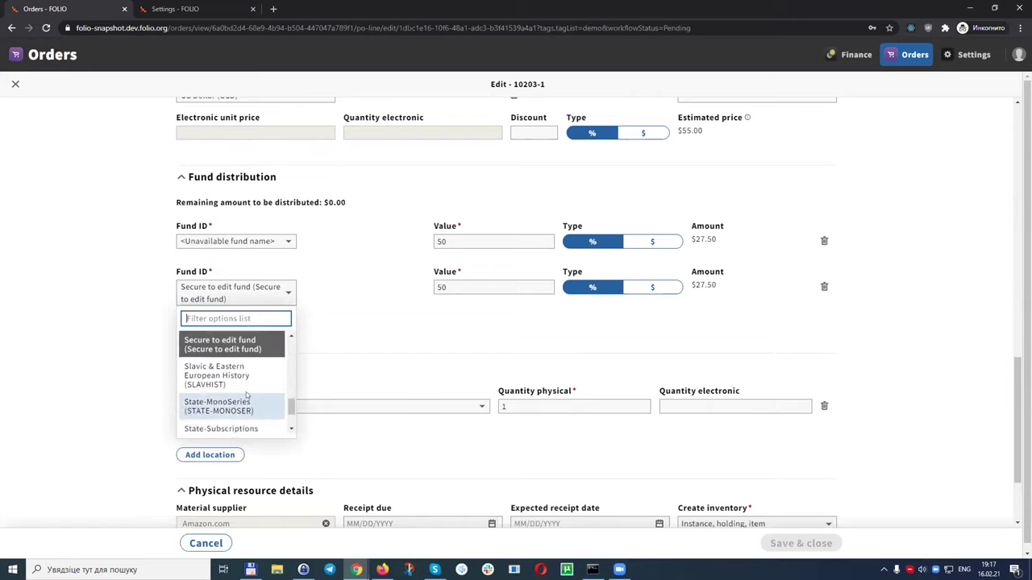
# Inspect the first distribution's fund choices unchanged, then cancel the edit without saving
pyautogui.click(274, 240)
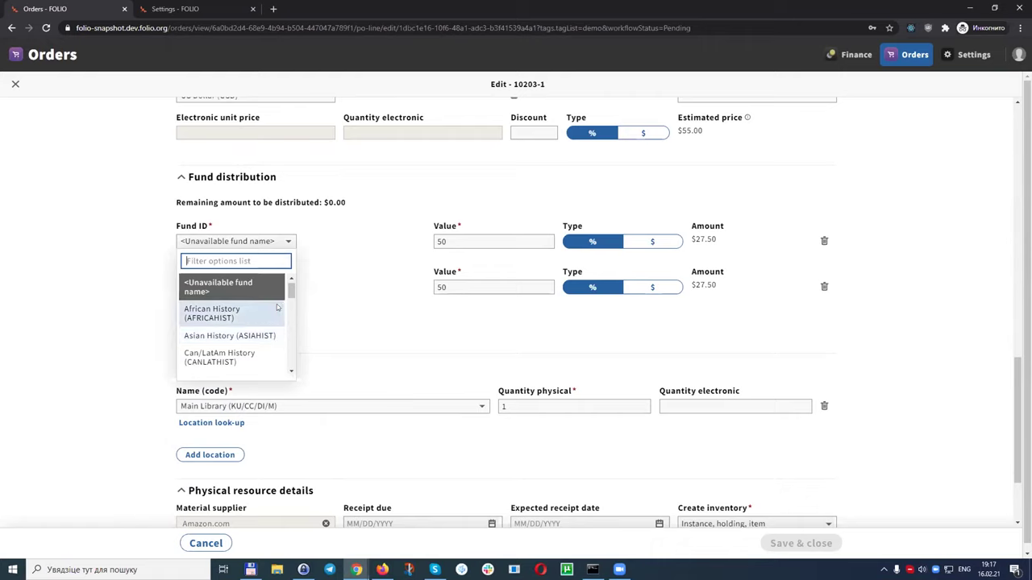
pyautogui.scroll(-1, 269, 327)
pyautogui.scroll(2, 269, 327)
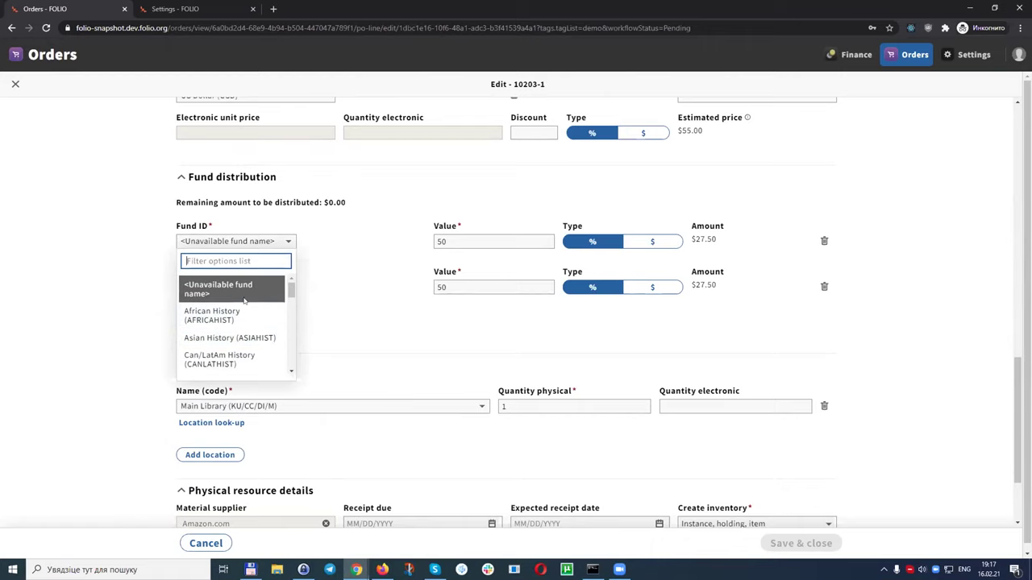
pyautogui.press('Escape')
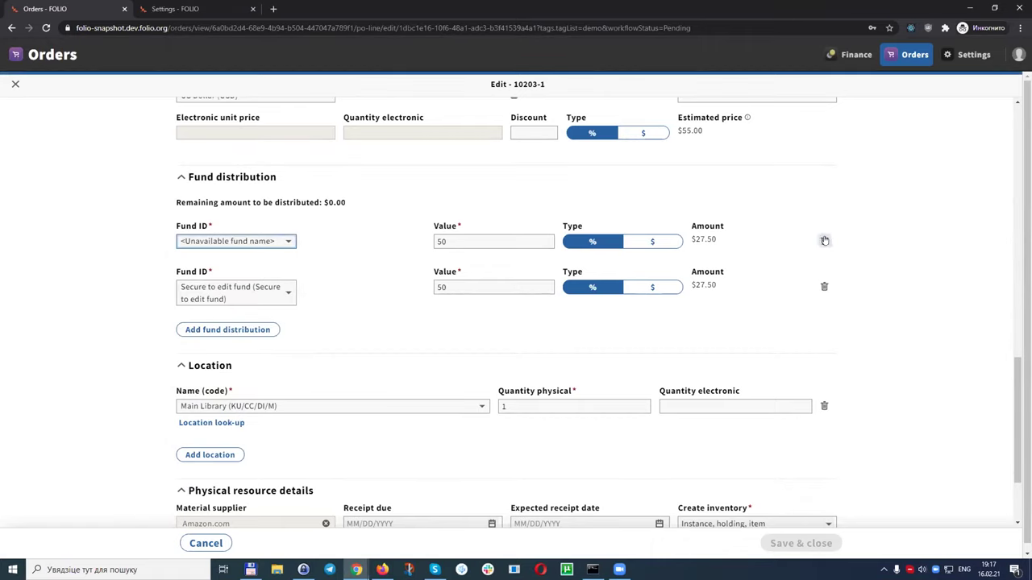
pyautogui.click(285, 241)
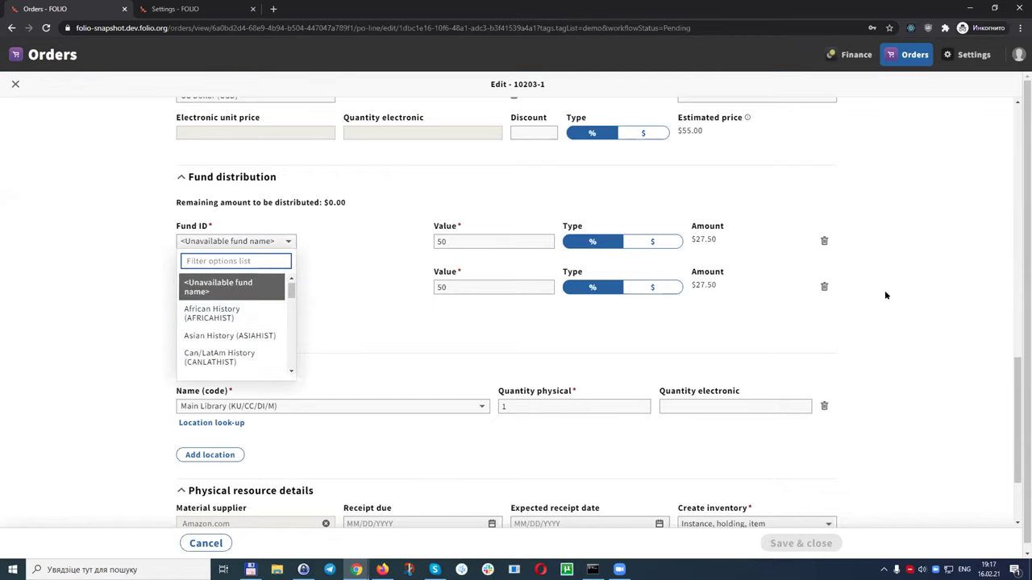
pyautogui.press('Escape')
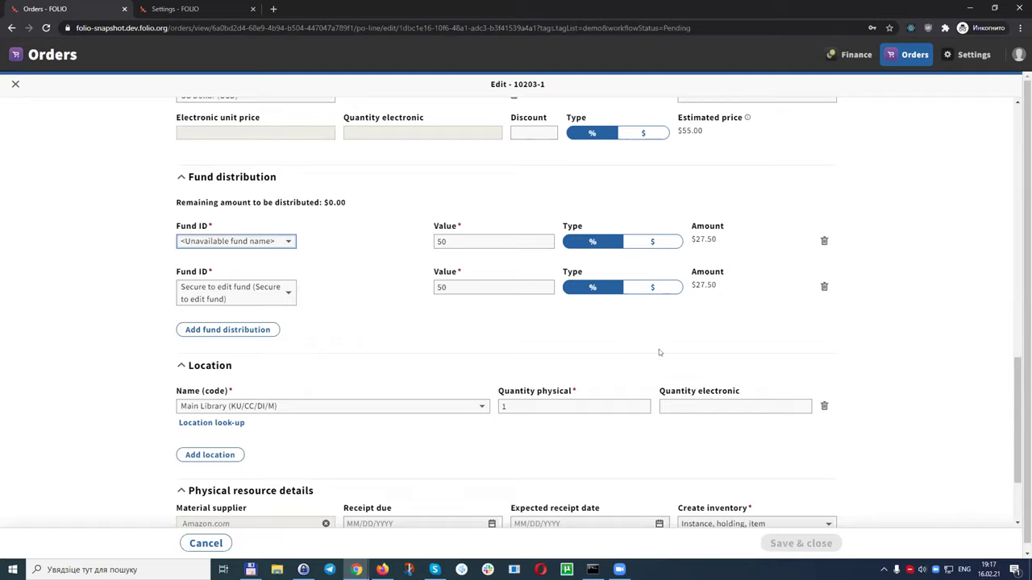
pyautogui.scroll(-2, 698, 441)
pyautogui.scroll(2, 693, 437)
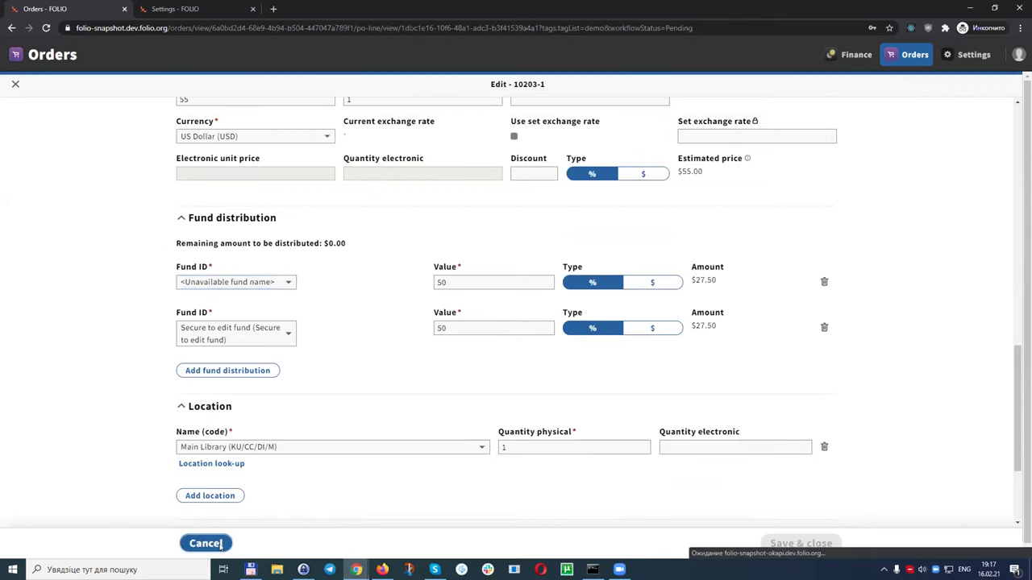
pyautogui.click(211, 547)
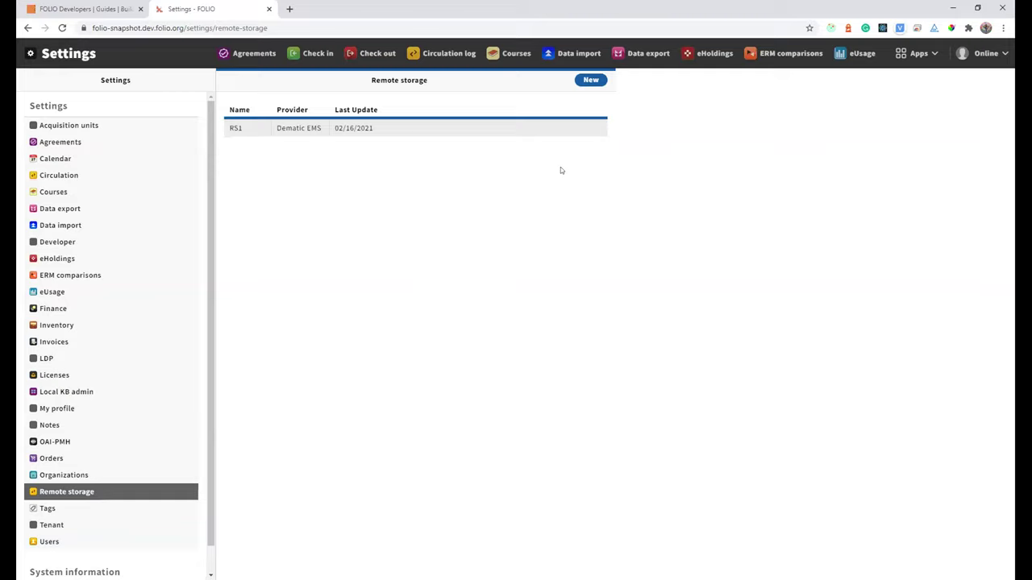
# Add remote storage rs4 with URL rs4.com and accession every 2 hour(s), then save
pyautogui.click(591, 81)
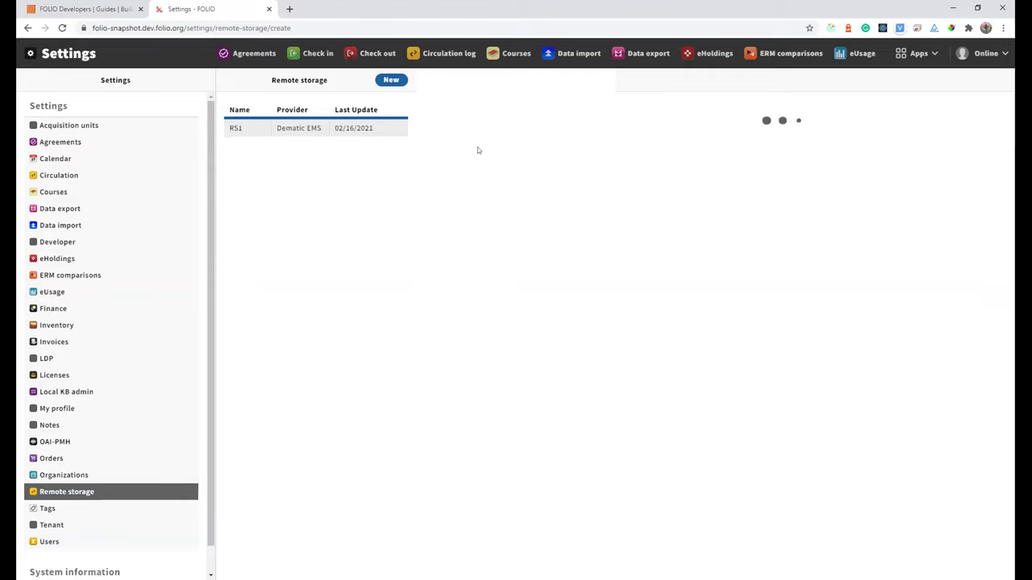
pyautogui.click(274, 154)
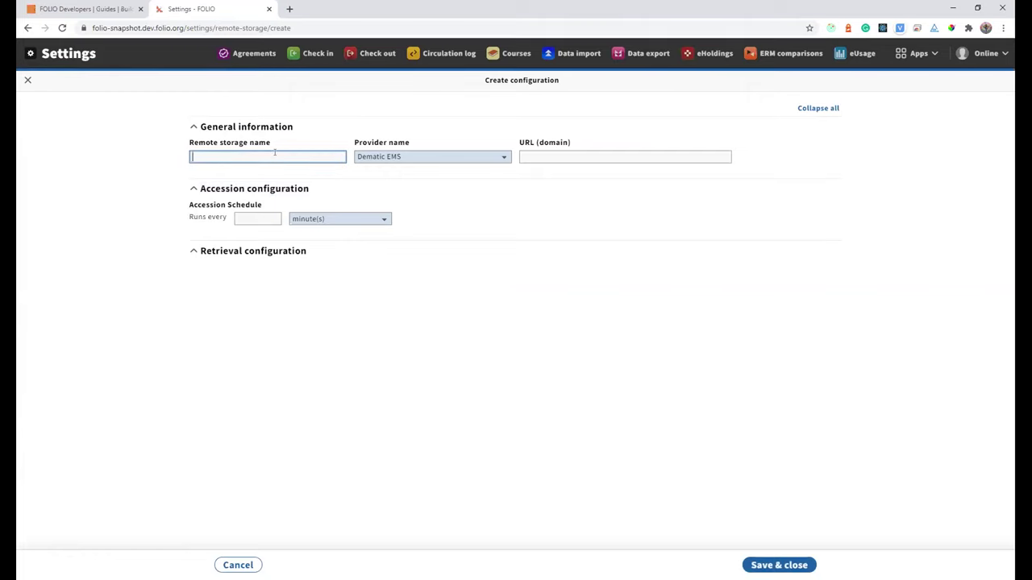
pyautogui.write('rs4')
pyautogui.press('Tab')
pyautogui.press('Tab')
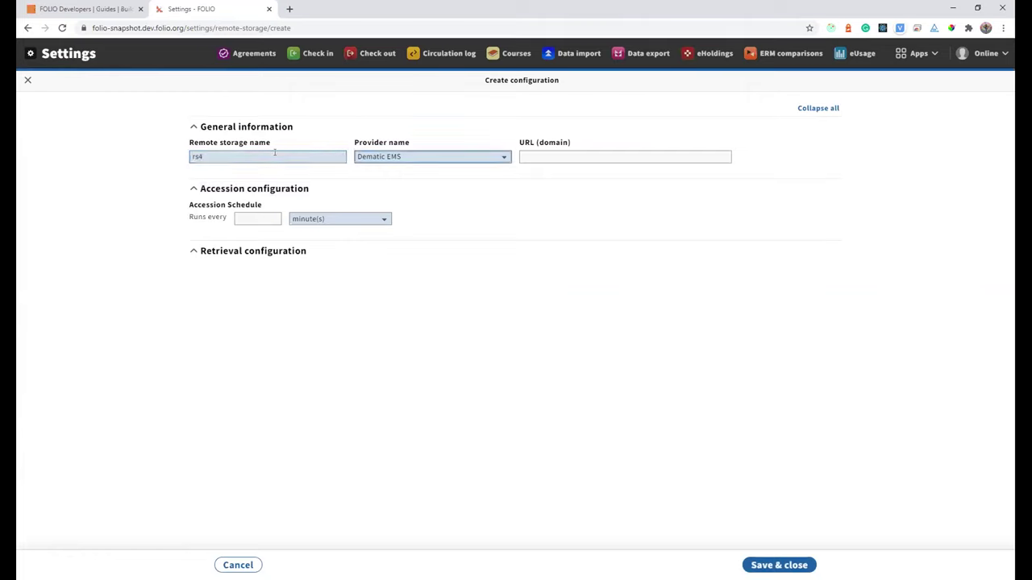
pyautogui.write('rs4')
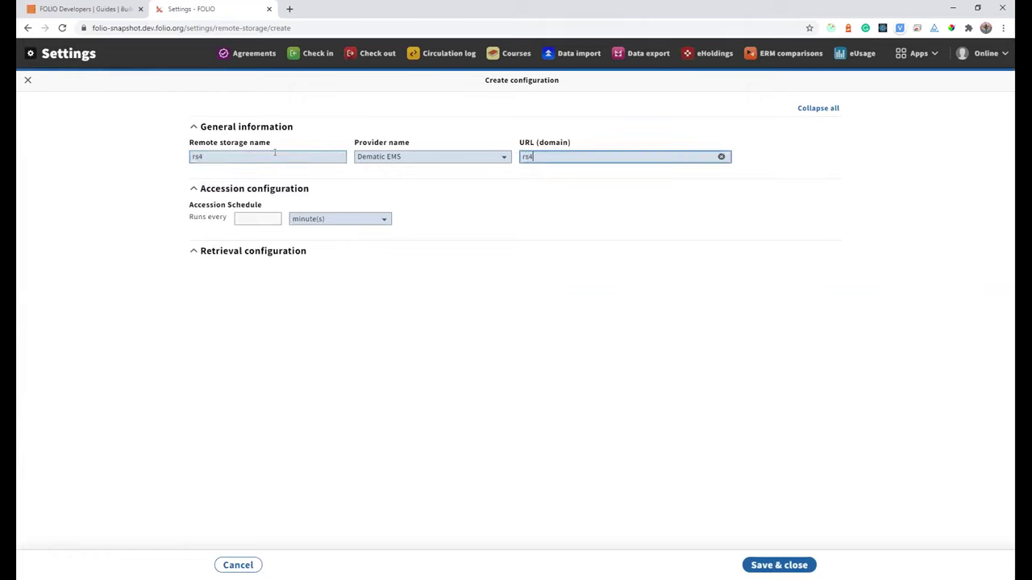
pyautogui.write('.com')
pyautogui.press('Tab')
pyautogui.press('Tab')
pyautogui.write('2')
pyautogui.click(339, 219)
pyautogui.click(331, 242)
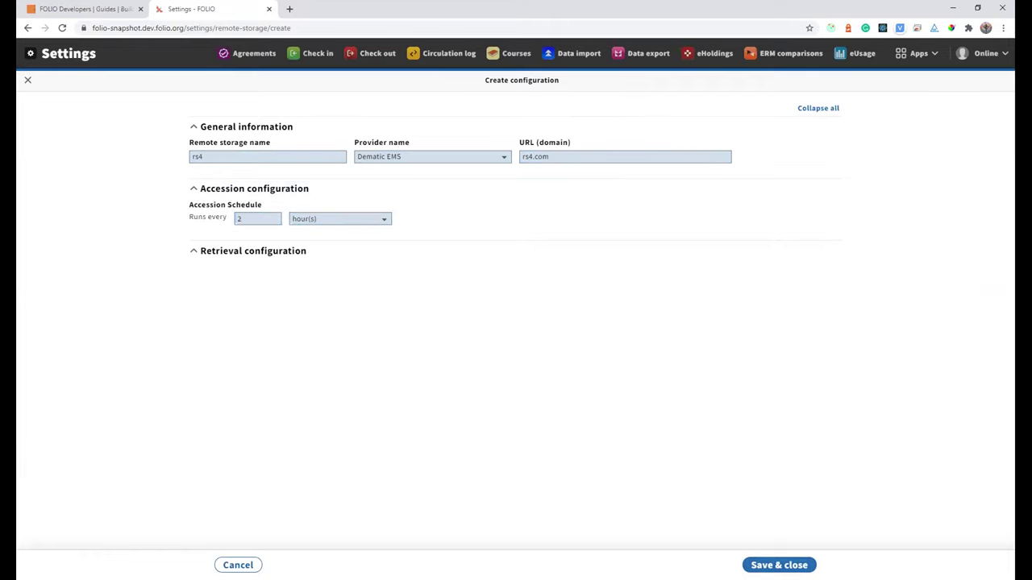
pyautogui.click(779, 565)
pyautogui.click(636, 151)
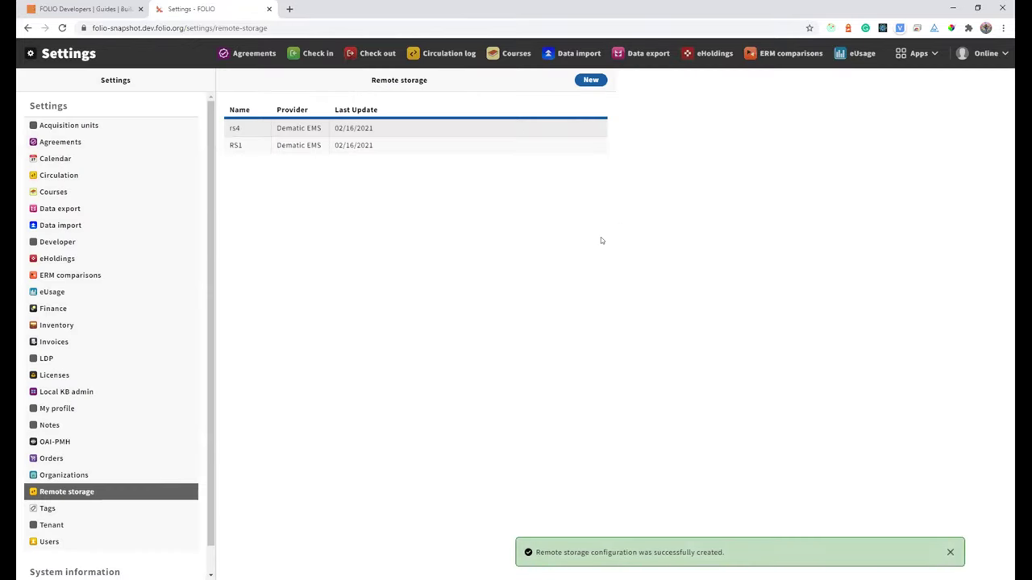
# Edit rs4 so its URL domain reads rs4.url instead of rs4.com, and save
pyautogui.click(435, 131)
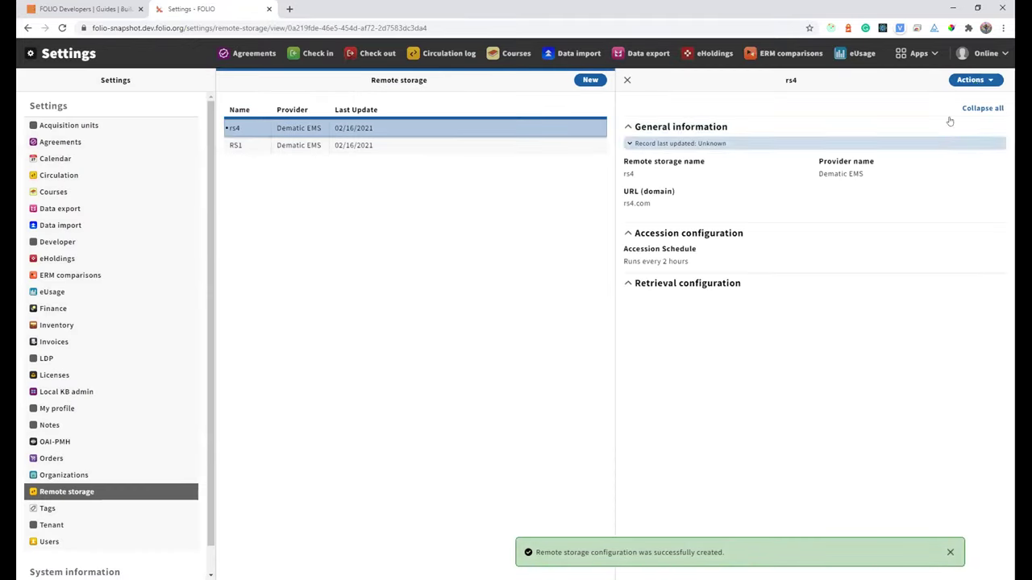
pyautogui.click(970, 80)
pyautogui.click(887, 97)
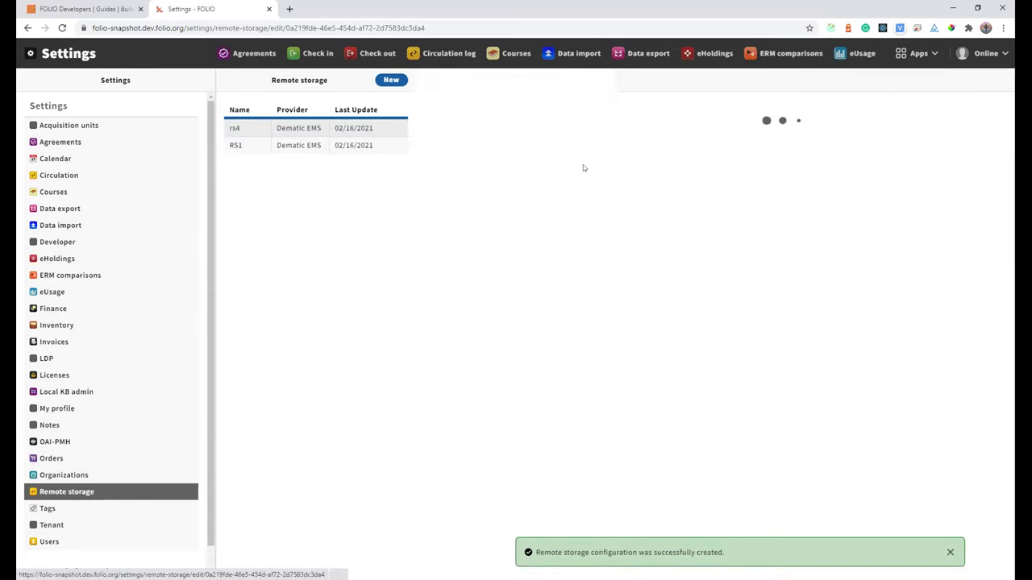
pyautogui.moveTo(535, 174); pyautogui.dragTo(555, 174)
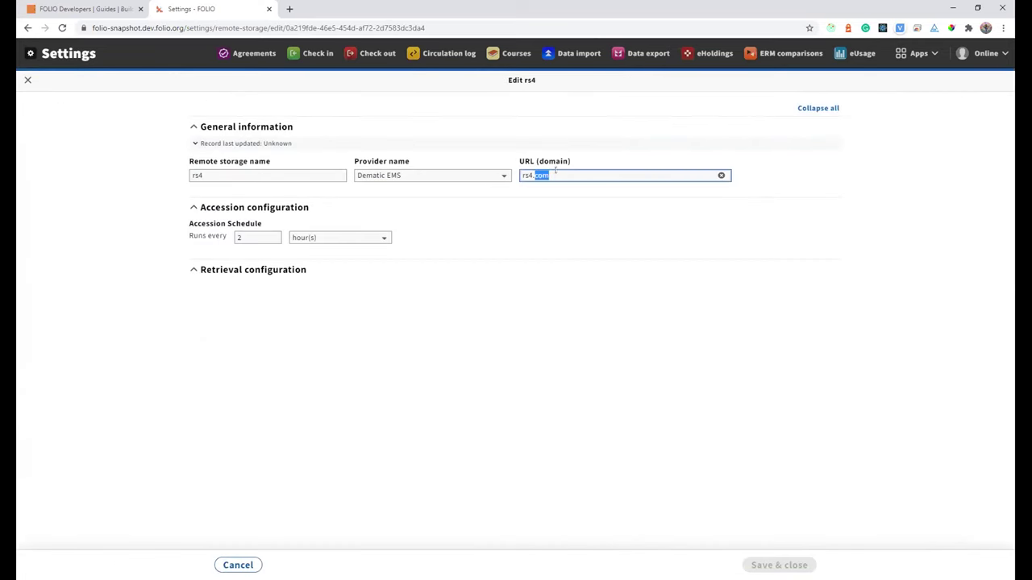
pyautogui.write('url')
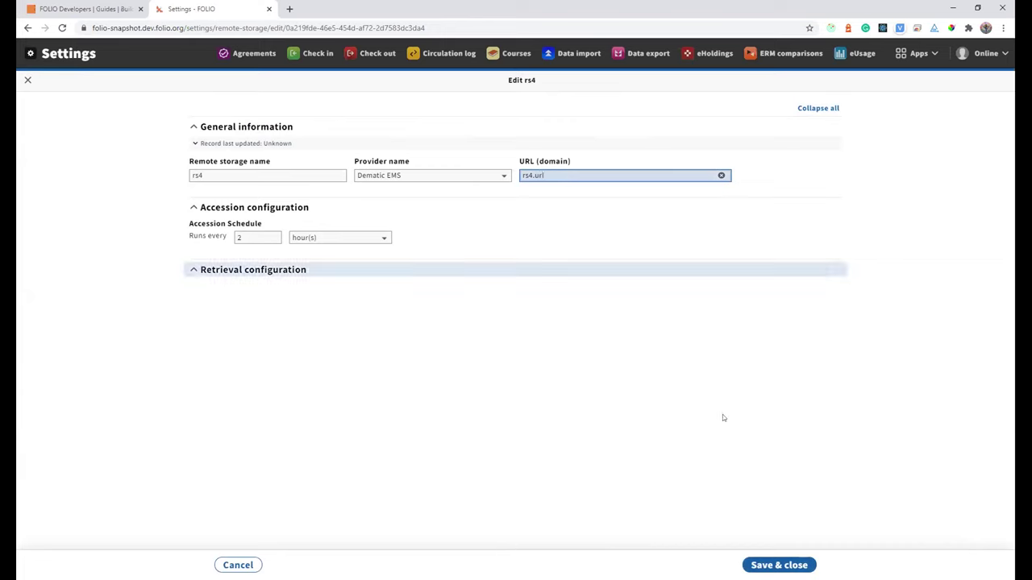
pyautogui.click(766, 565)
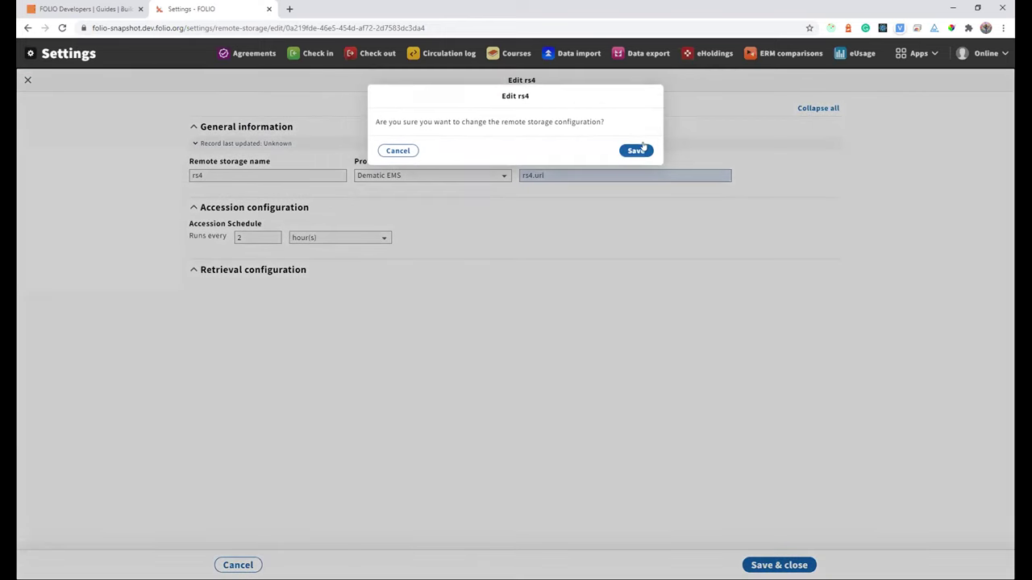
pyautogui.click(637, 150)
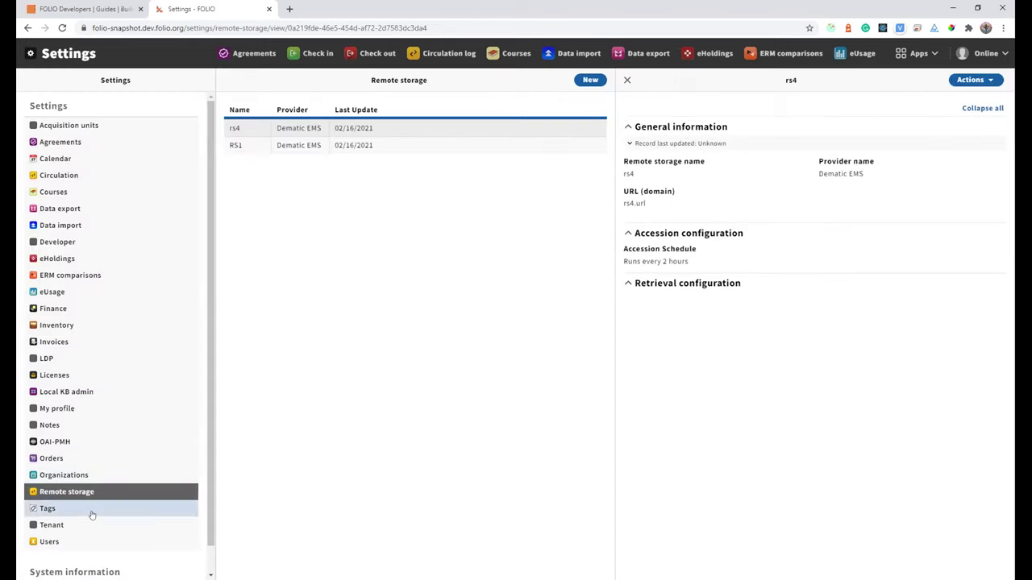
# In Tenant Locations, filter to KU / Online / Online and open REMOTE DEMO 2
pyautogui.click(73, 524)
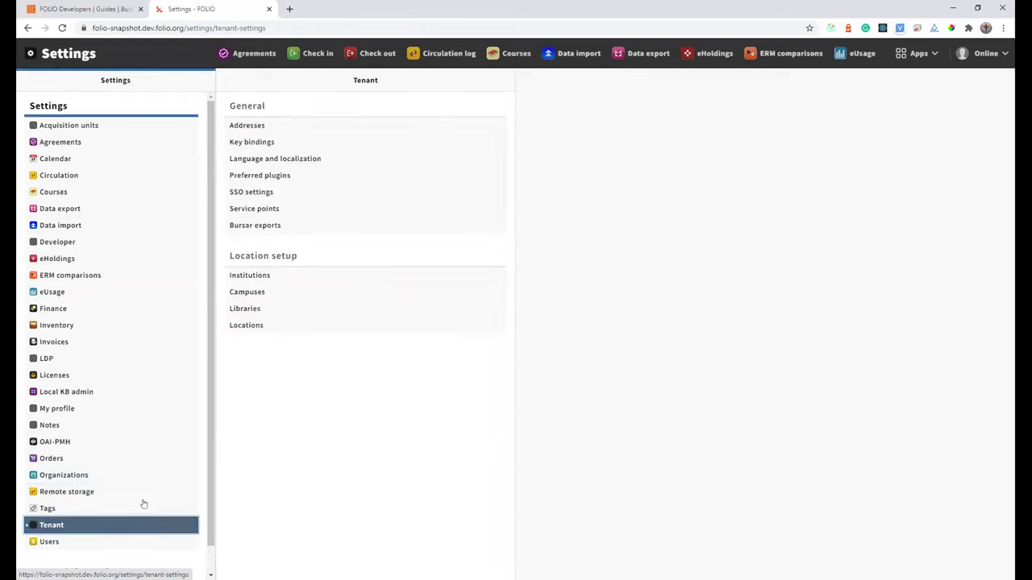
pyautogui.click(290, 330)
pyautogui.click(644, 119)
pyautogui.click(606, 143)
pyautogui.click(605, 153)
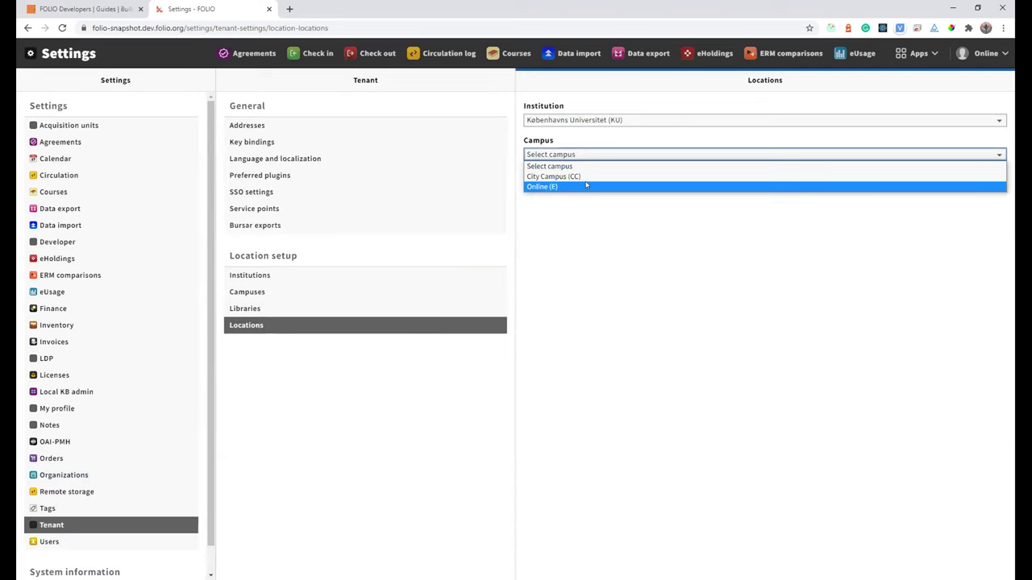
pyautogui.click(586, 186)
pyautogui.click(583, 188)
pyautogui.click(579, 207)
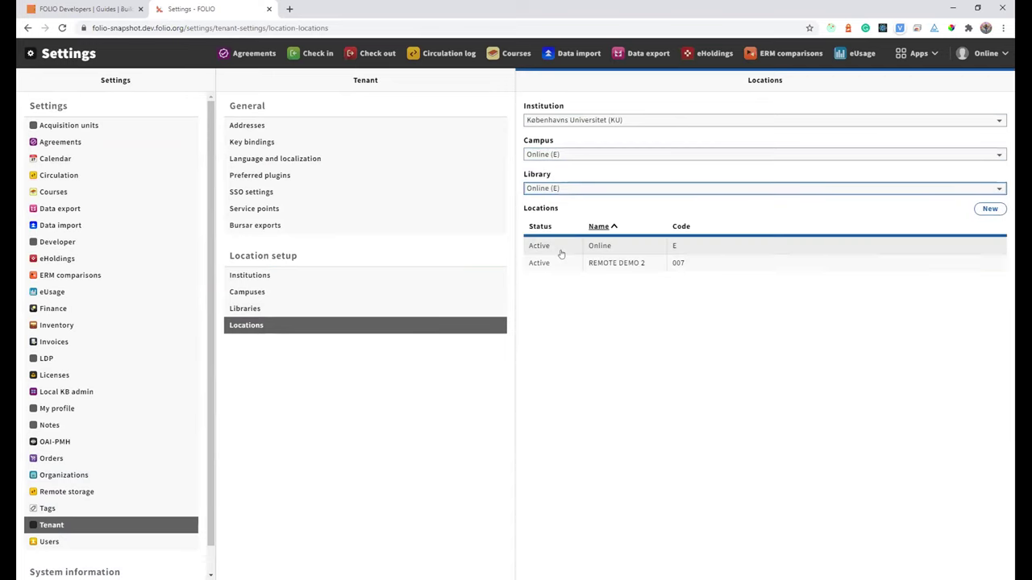
pyautogui.click(608, 262)
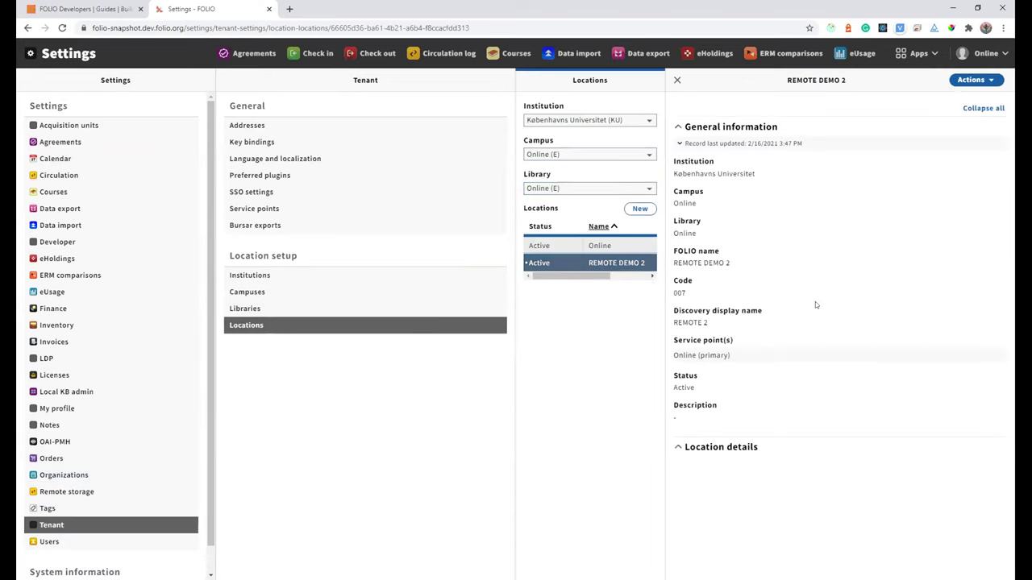
# Set REMOTE DEMO 2's remote storage to rs4 and save the location
pyautogui.click(971, 79)
pyautogui.click(837, 98)
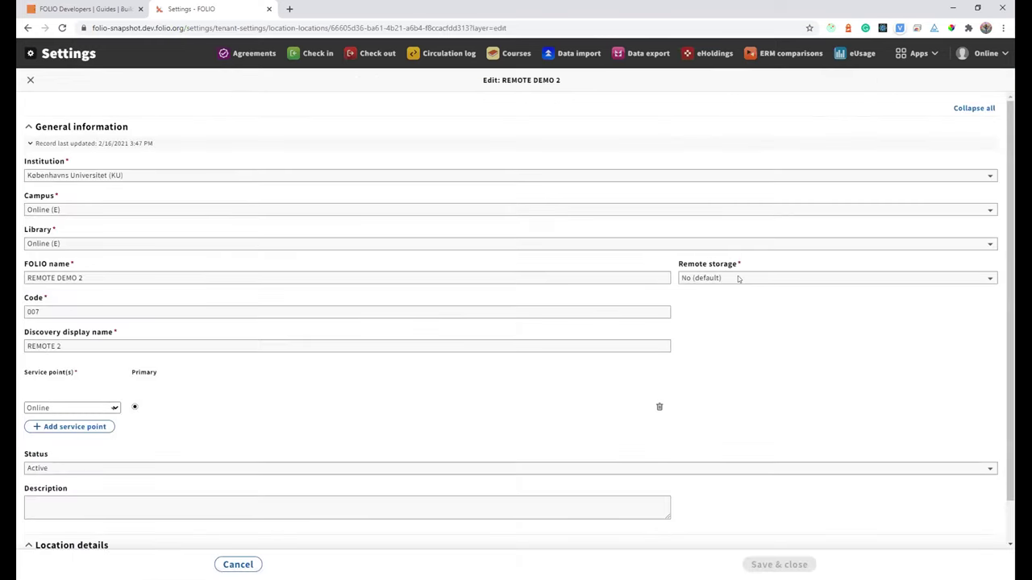
pyautogui.click(739, 279)
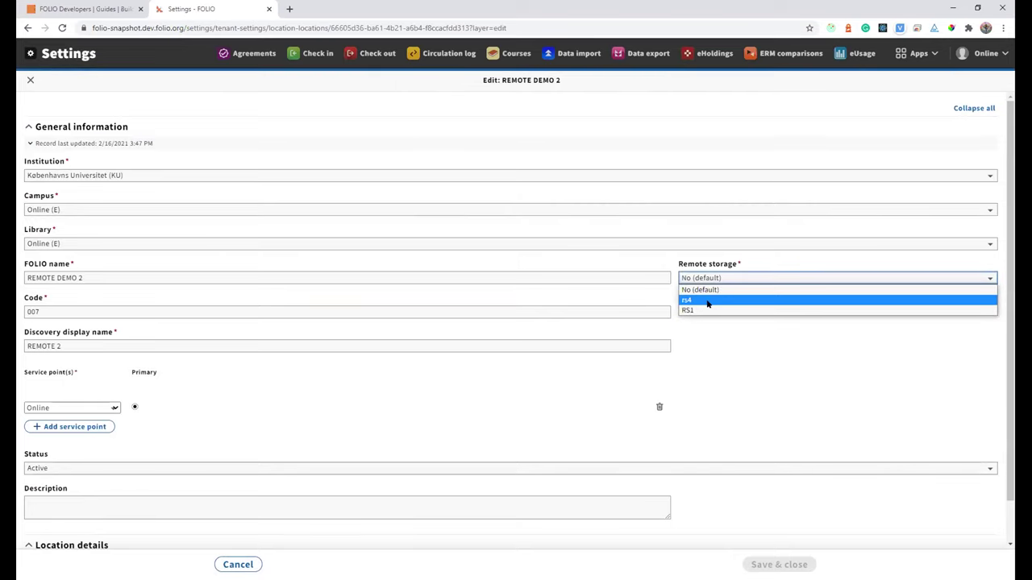
pyautogui.click(707, 301)
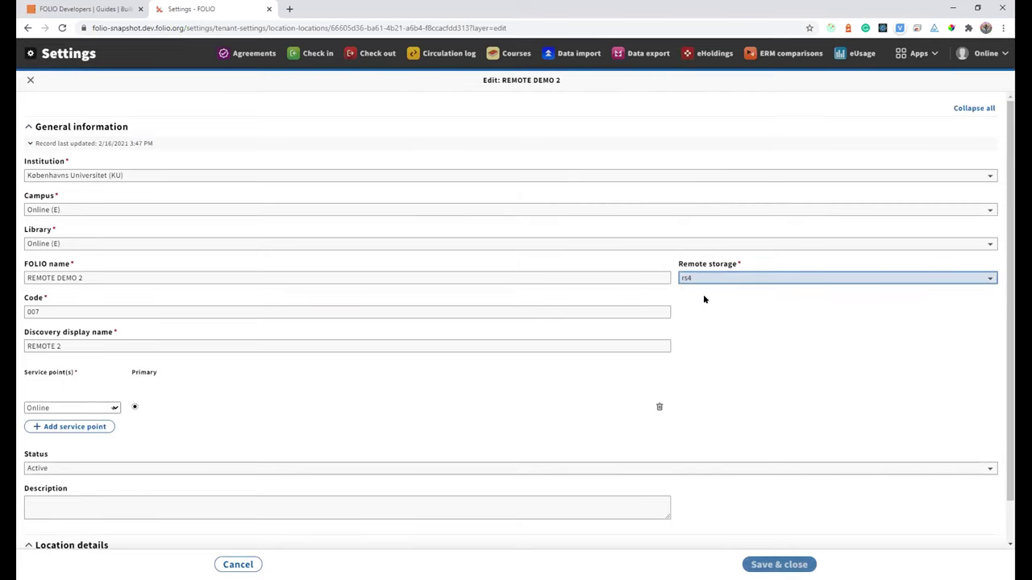
pyautogui.click(779, 565)
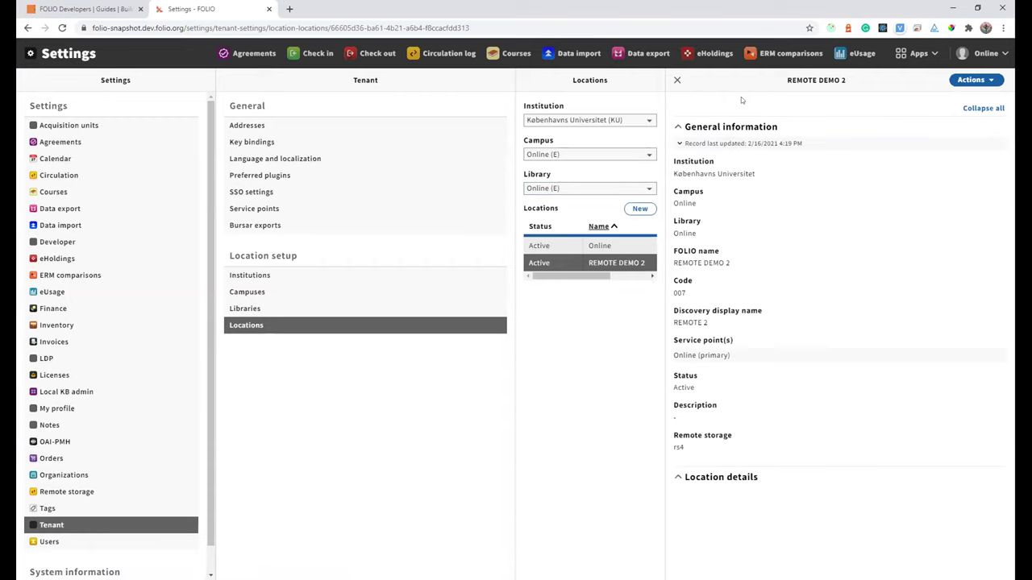
pyautogui.click(915, 53)
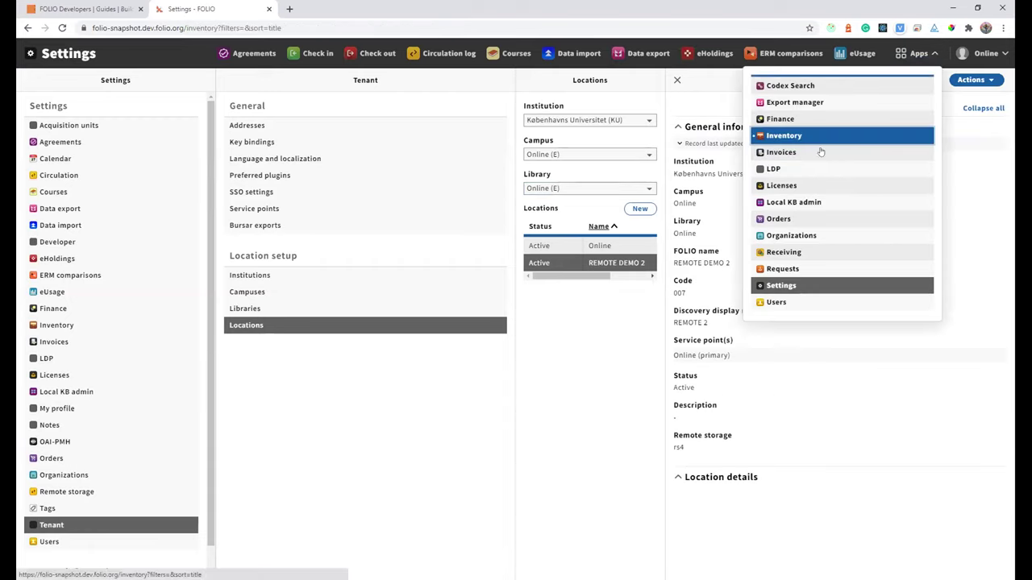
# In Inventory, search all records with * and open ABA Journal's Online holdings
pyautogui.click(822, 135)
pyautogui.write('*')
pyautogui.click(113, 155)
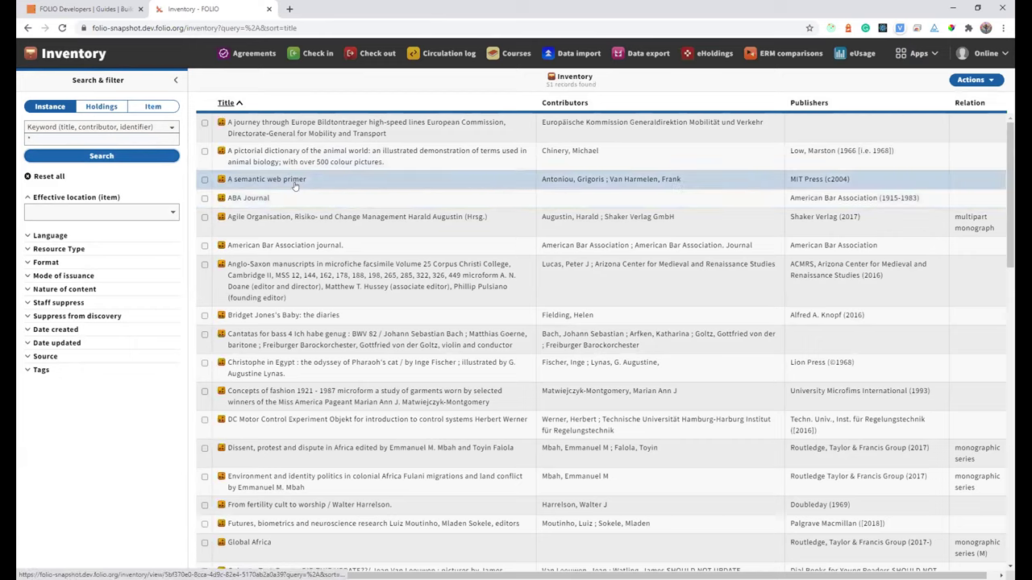
pyautogui.click(295, 197)
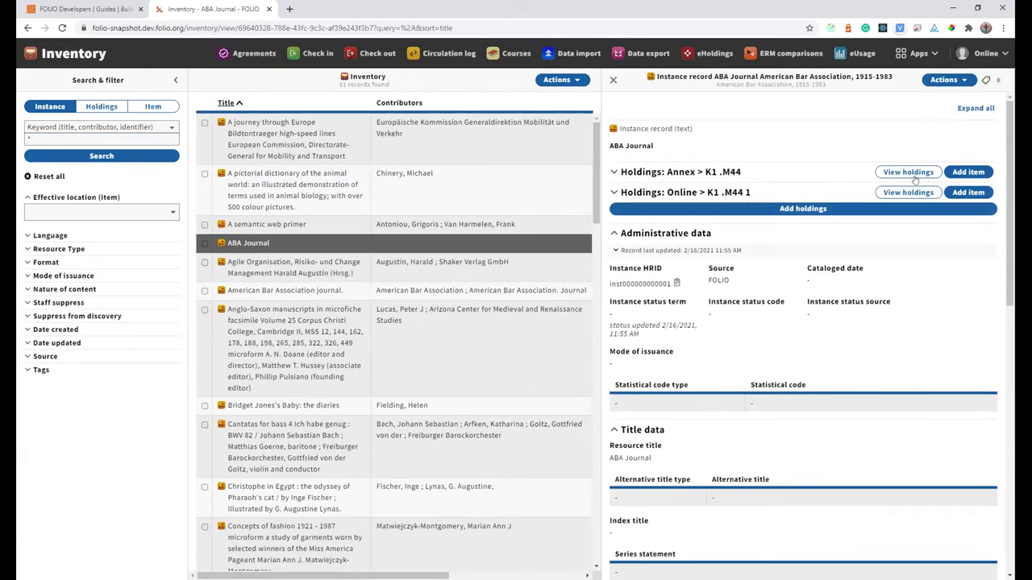
pyautogui.click(903, 193)
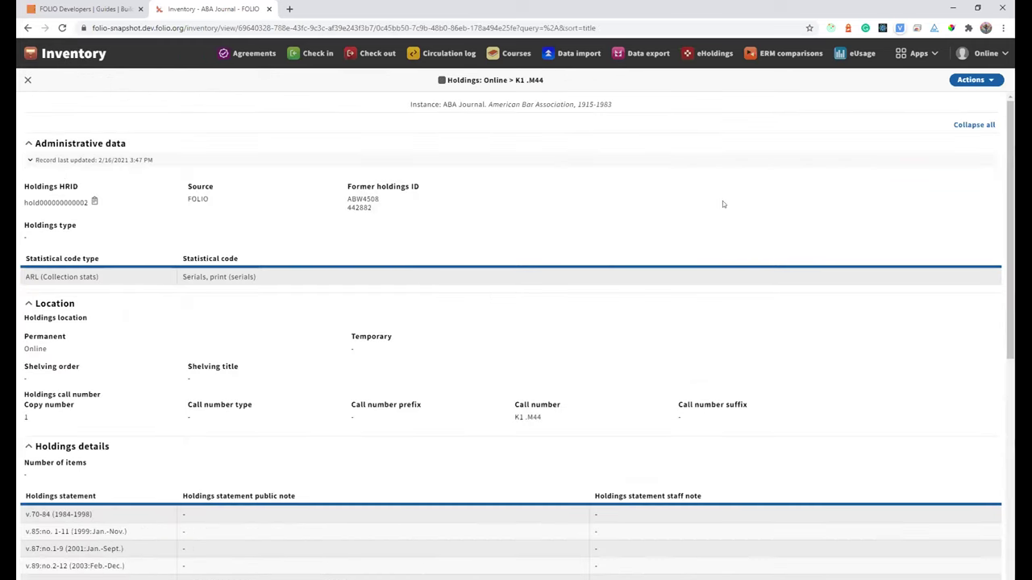
# Change the holdings' permanent location to REMOTE DEMO 2 and save
pyautogui.click(972, 80)
pyautogui.click(836, 97)
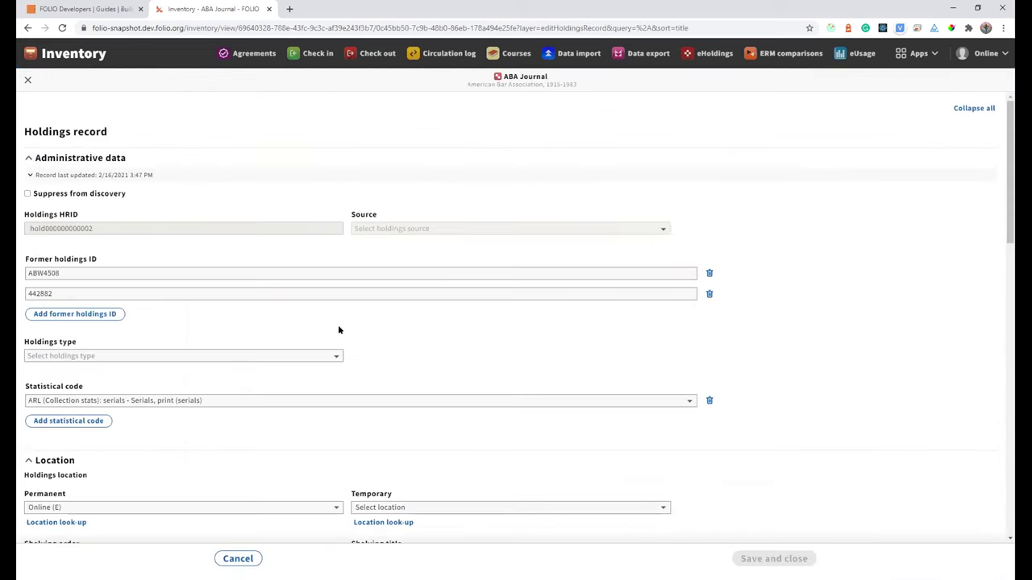
pyautogui.scroll(-2, 347, 322)
pyautogui.scroll(-1, 276, 325)
pyautogui.click(159, 346)
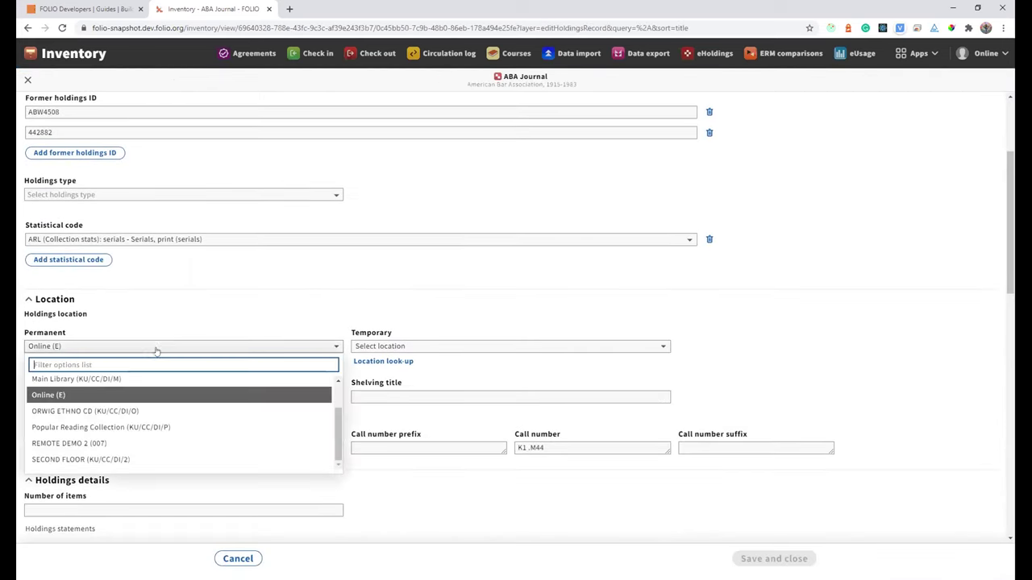
pyautogui.click(79, 444)
pyautogui.scroll(-3, 283, 370)
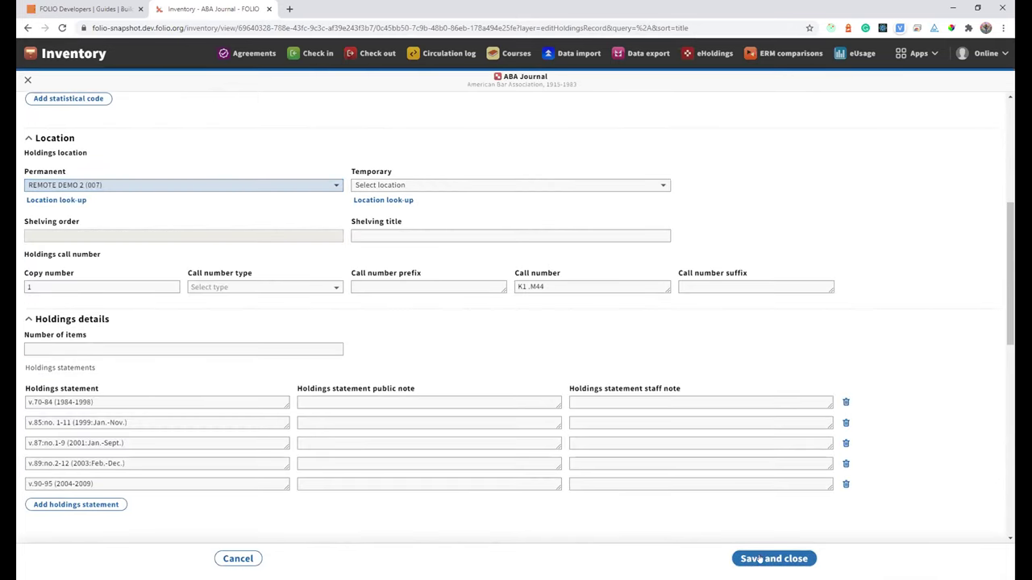
pyautogui.click(774, 558)
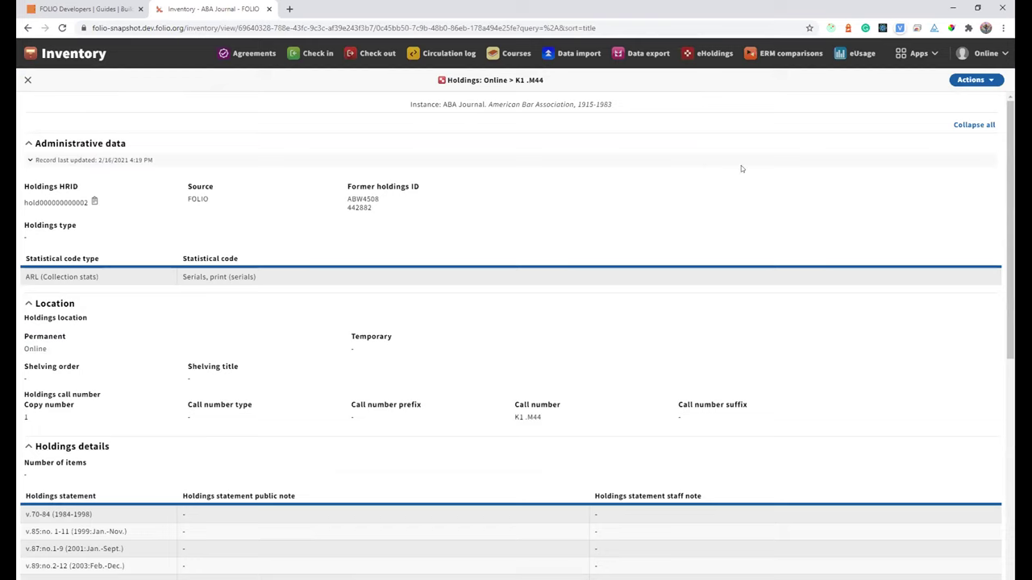
pyautogui.click(918, 53)
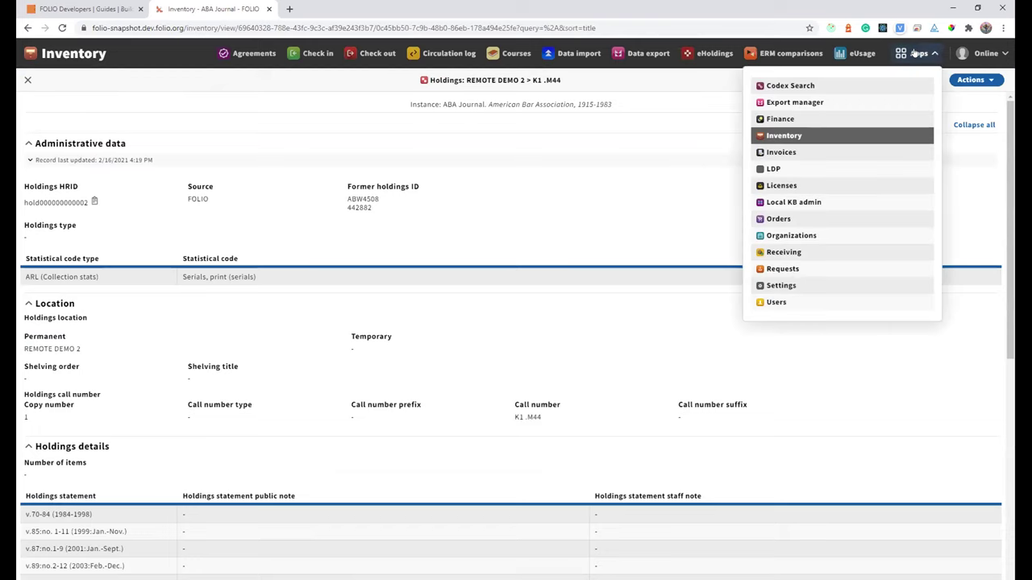
# Check REMOTE DEMO 2's remote storage setting under KU / Online (E) / Online (E) without changes
pyautogui.click(796, 285)
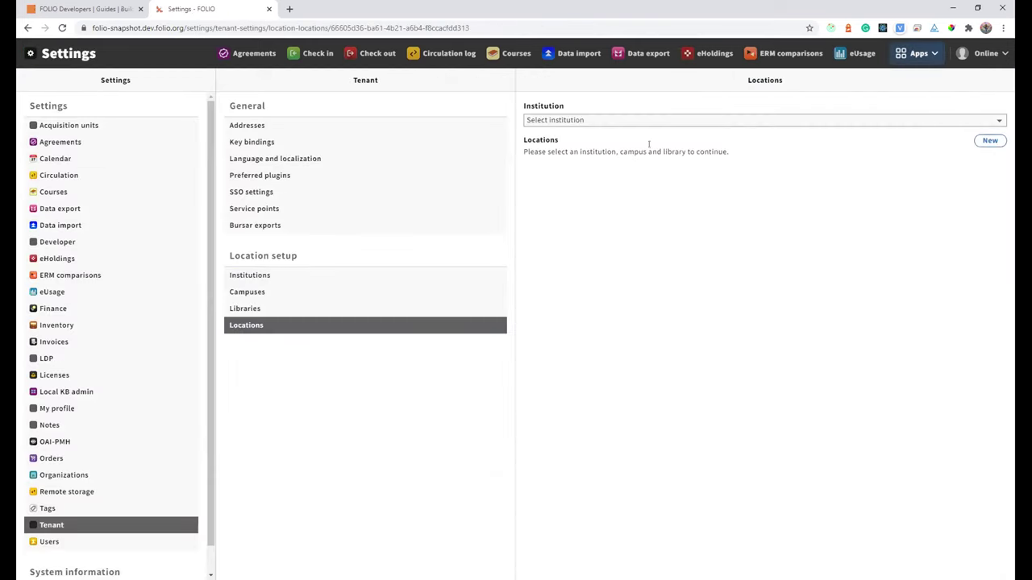
pyautogui.click(635, 119)
pyautogui.click(612, 140)
pyautogui.click(585, 154)
pyautogui.click(584, 187)
pyautogui.click(584, 189)
pyautogui.click(577, 209)
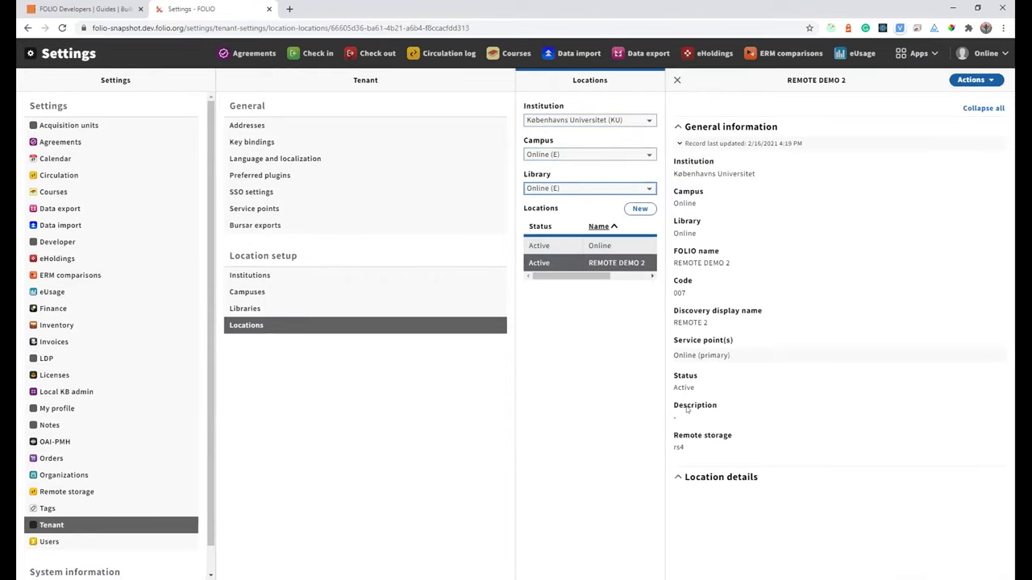
pyautogui.click(975, 80)
pyautogui.click(895, 99)
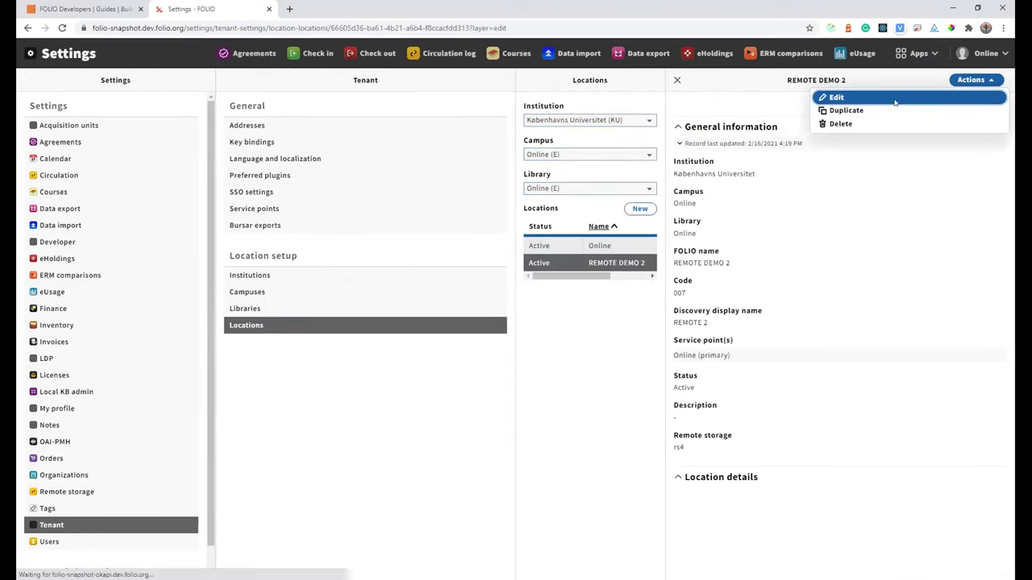
pyautogui.click(734, 279)
pyautogui.click(735, 278)
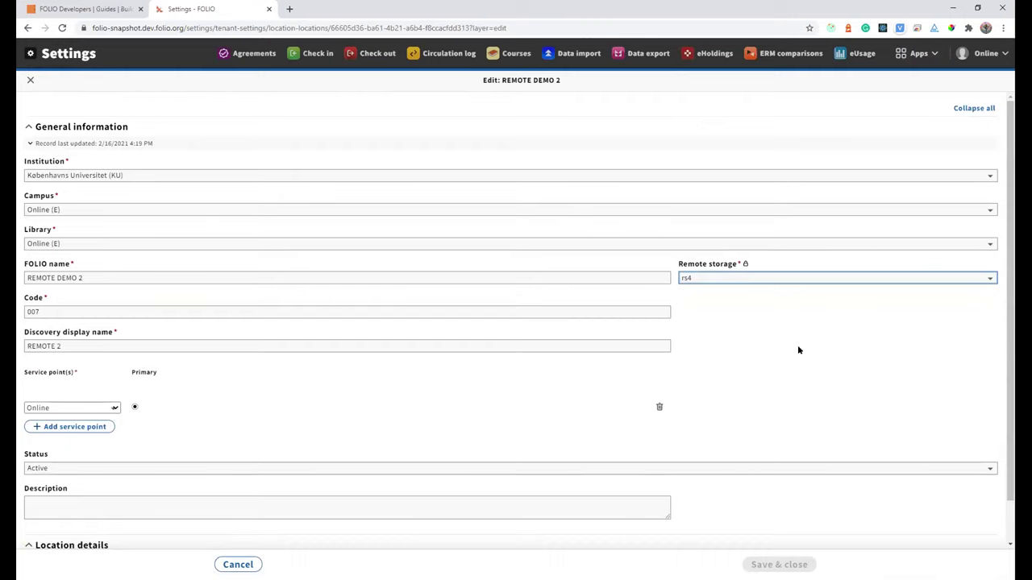
# Set the ABA Journal holdings' permanent location back to Online (E) and save
pyautogui.click(908, 55)
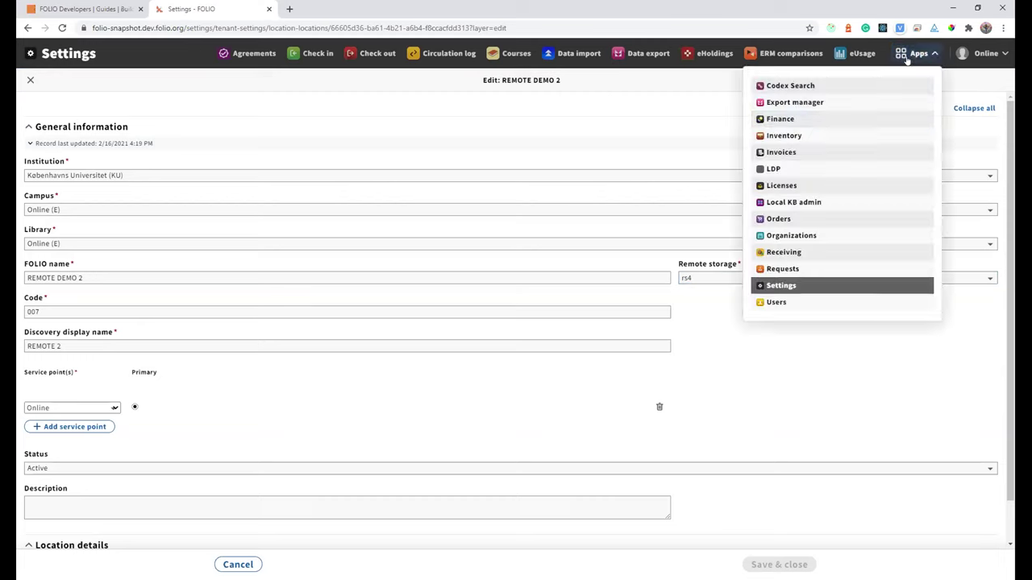
pyautogui.click(822, 137)
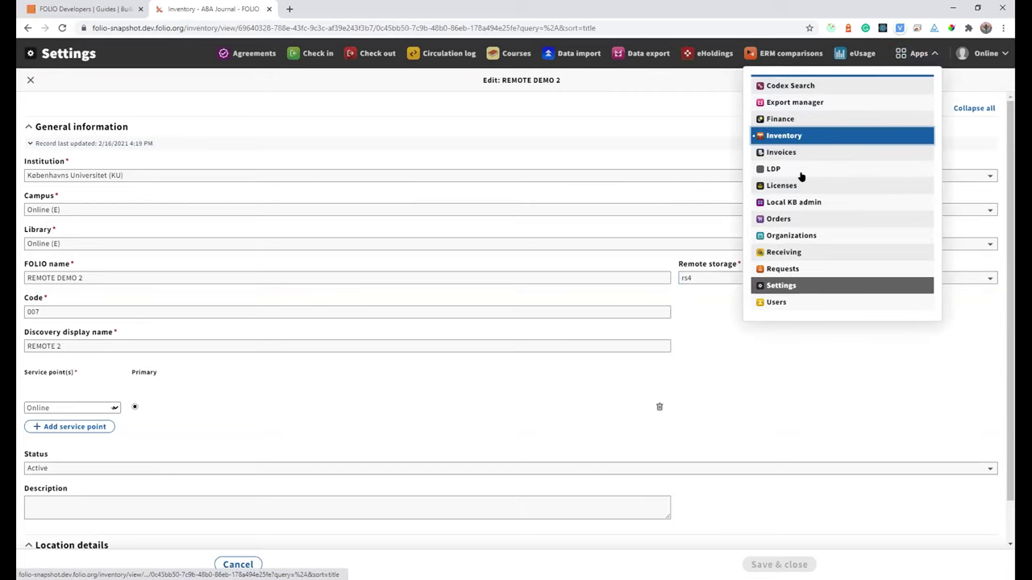
pyautogui.click(971, 80)
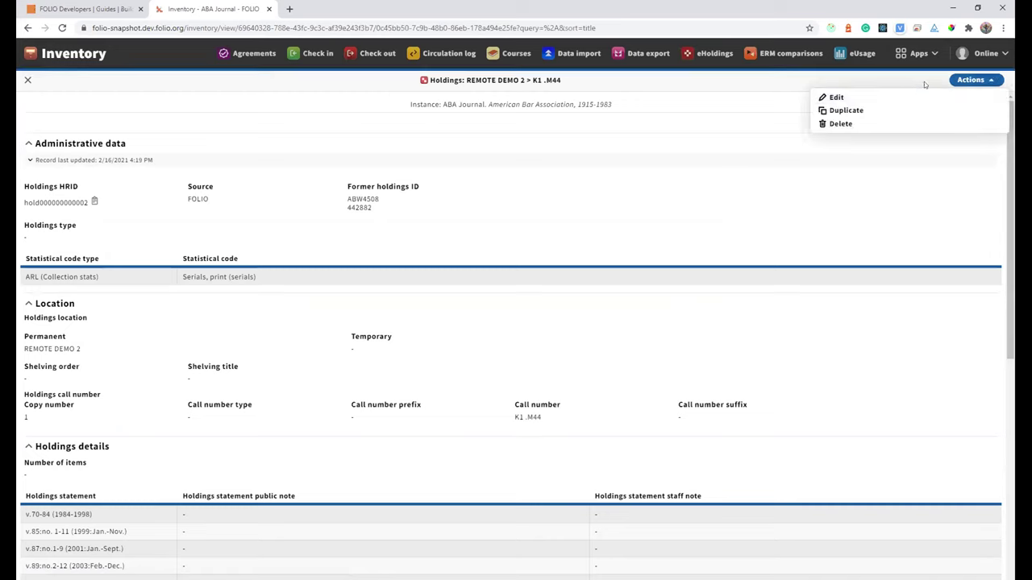
pyautogui.click(867, 99)
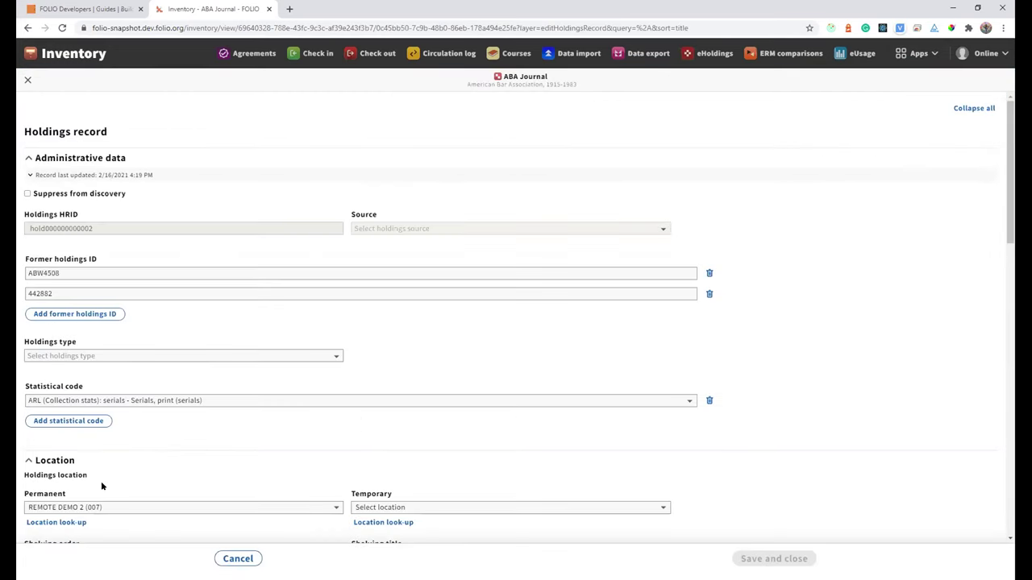
pyautogui.scroll(-1, 101, 485)
pyautogui.click(89, 454)
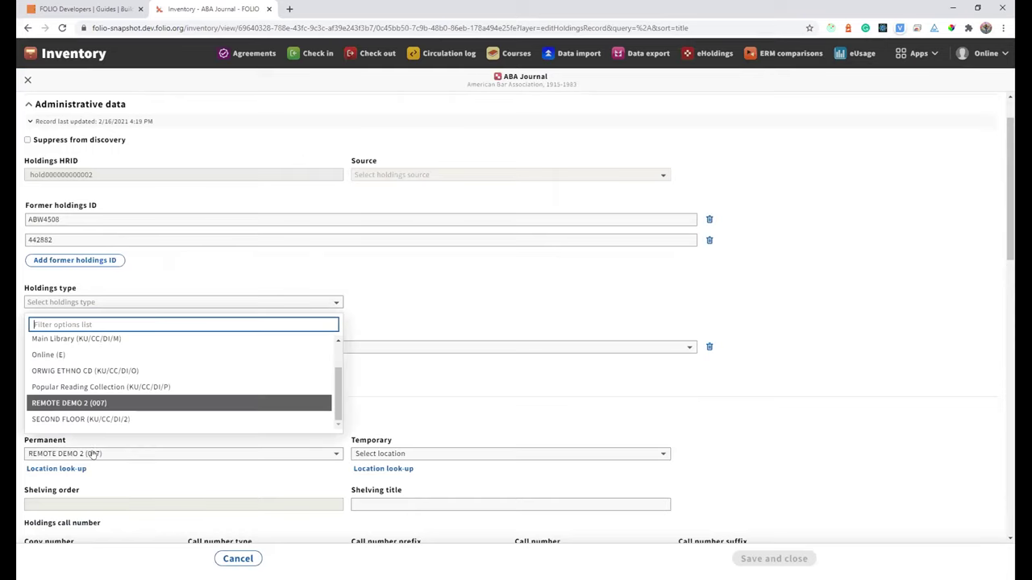
pyautogui.click(88, 354)
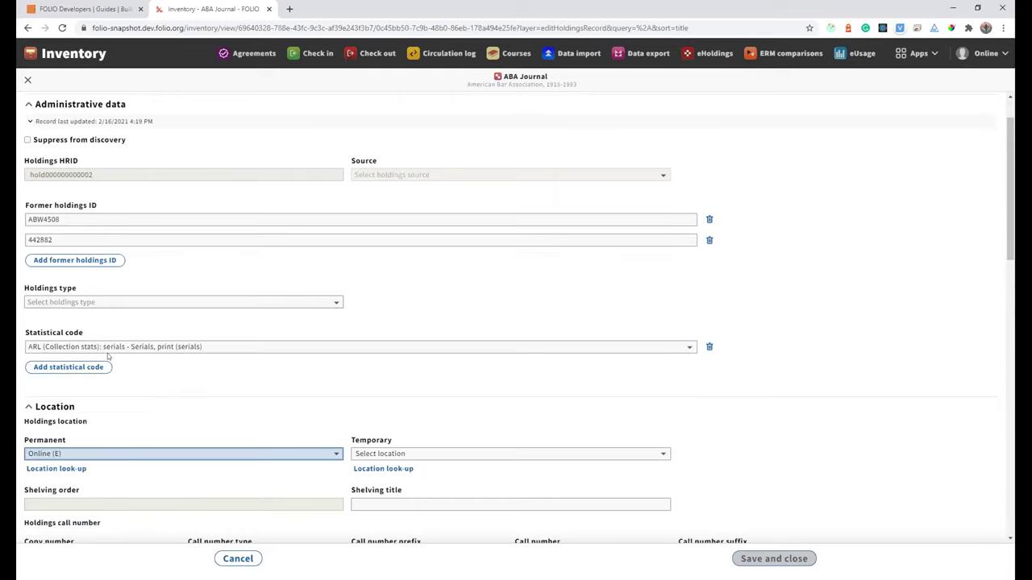
pyautogui.click(147, 454)
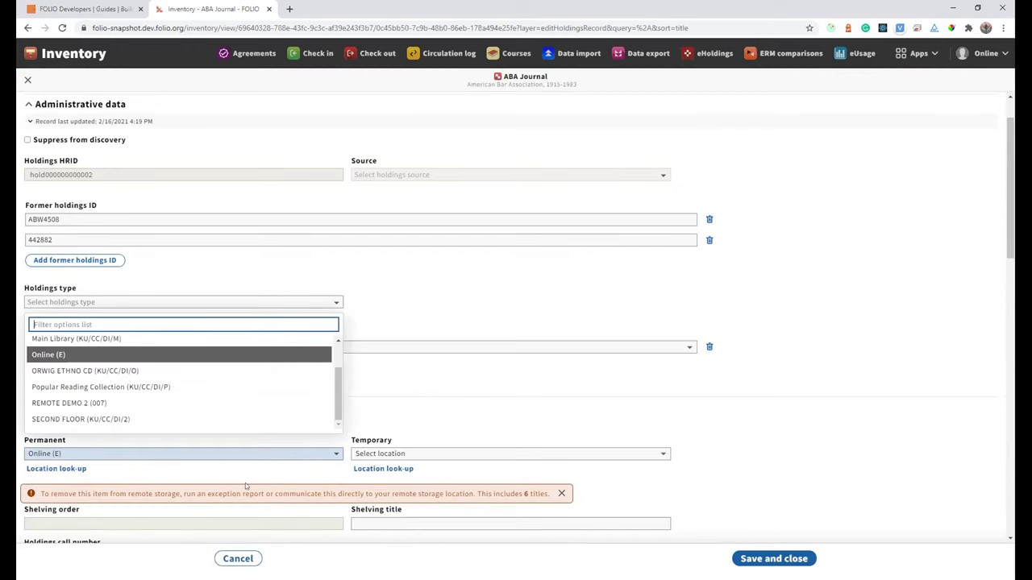
pyautogui.click(274, 484)
pyautogui.scroll(-1, 268, 486)
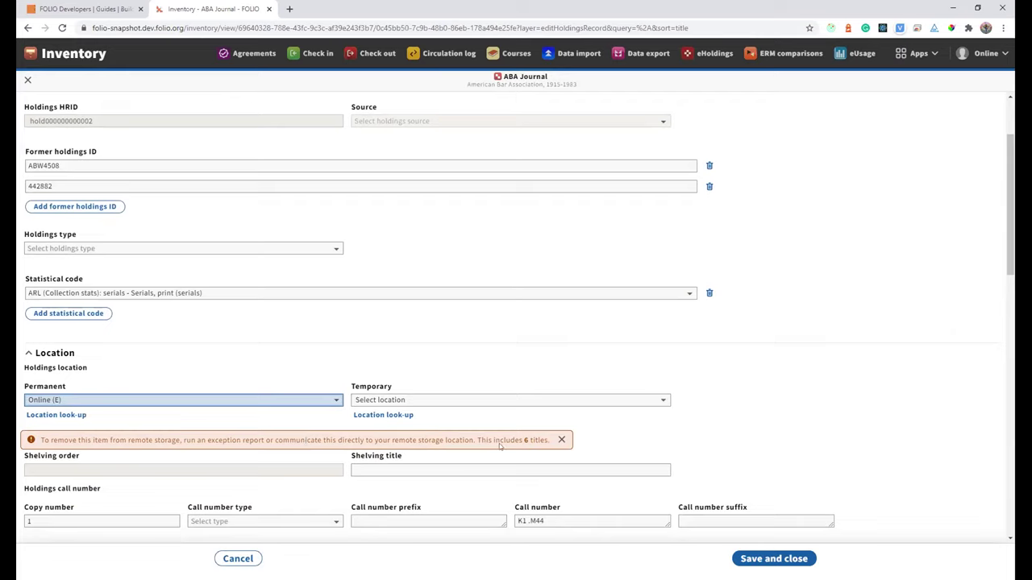
pyautogui.click(752, 558)
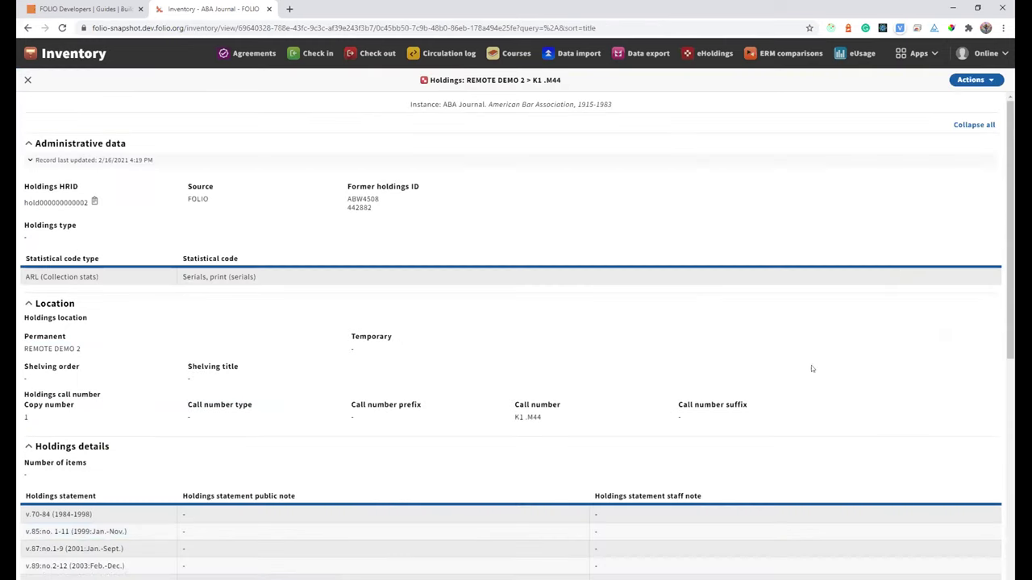
pyautogui.click(919, 54)
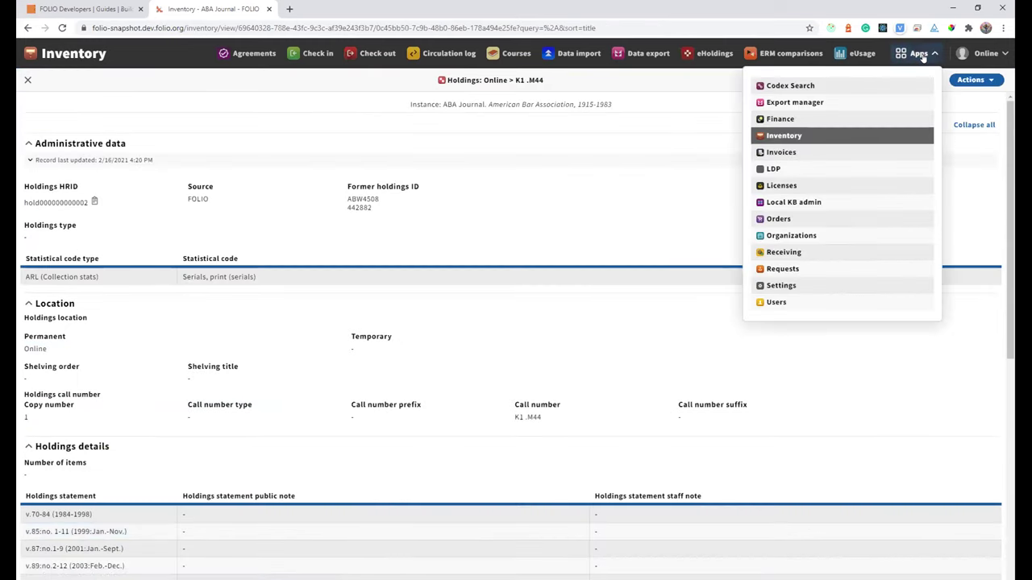
# Close the empty new location form and filter locations to KU / Online (E) / Online (E)
pyautogui.click(794, 286)
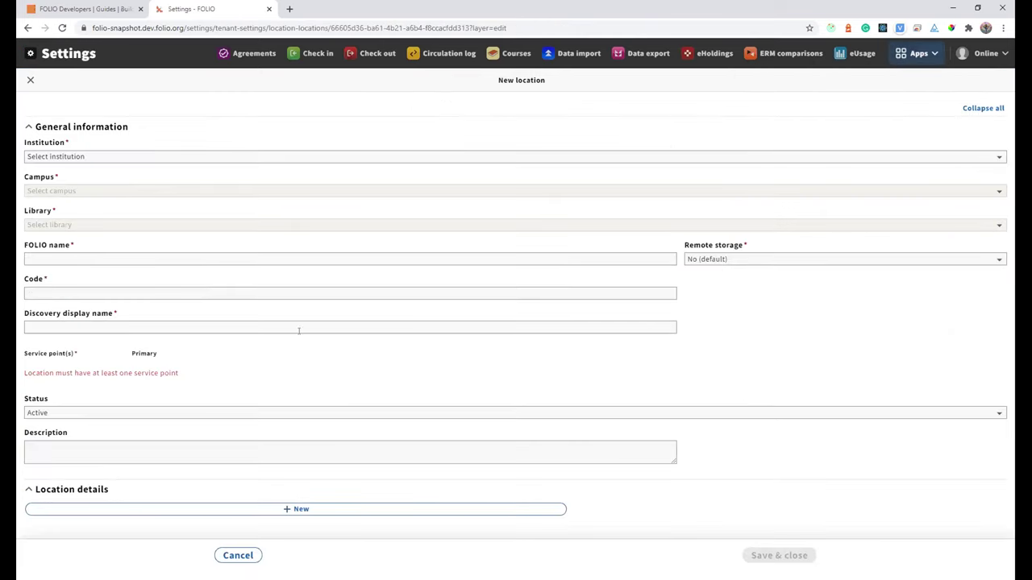
pyautogui.click(31, 79)
pyautogui.click(585, 120)
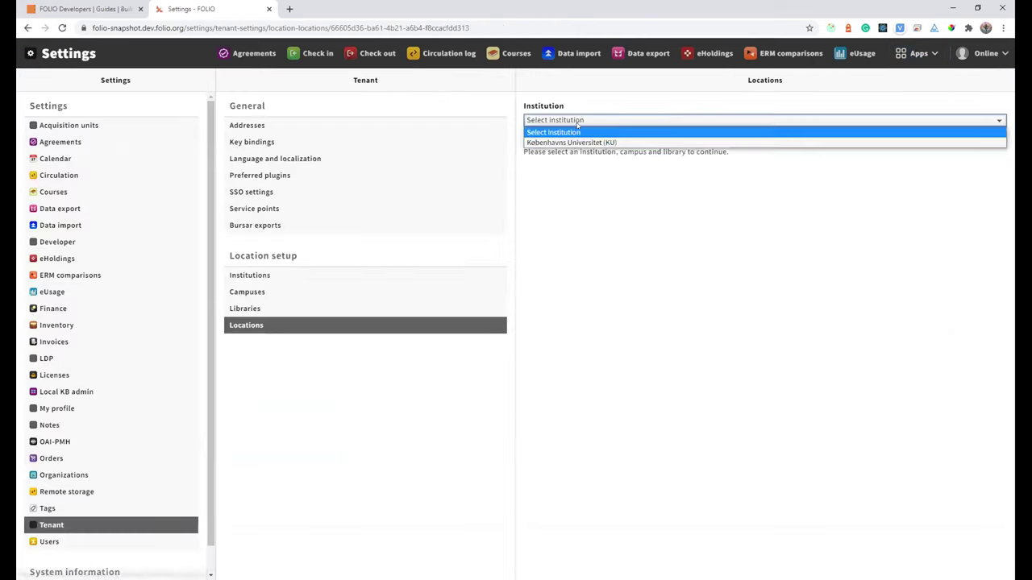
pyautogui.click(574, 144)
pyautogui.click(571, 154)
pyautogui.click(542, 186)
pyautogui.click(564, 188)
pyautogui.click(549, 208)
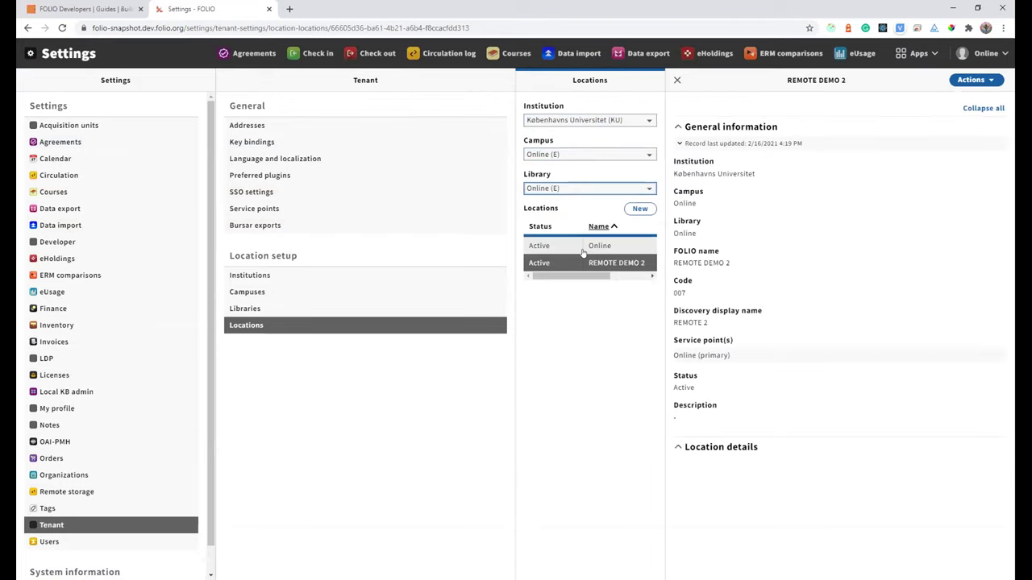
# Set REMOTE DEMO 2's remote storage to No (default) and save
pyautogui.click(973, 79)
pyautogui.click(861, 98)
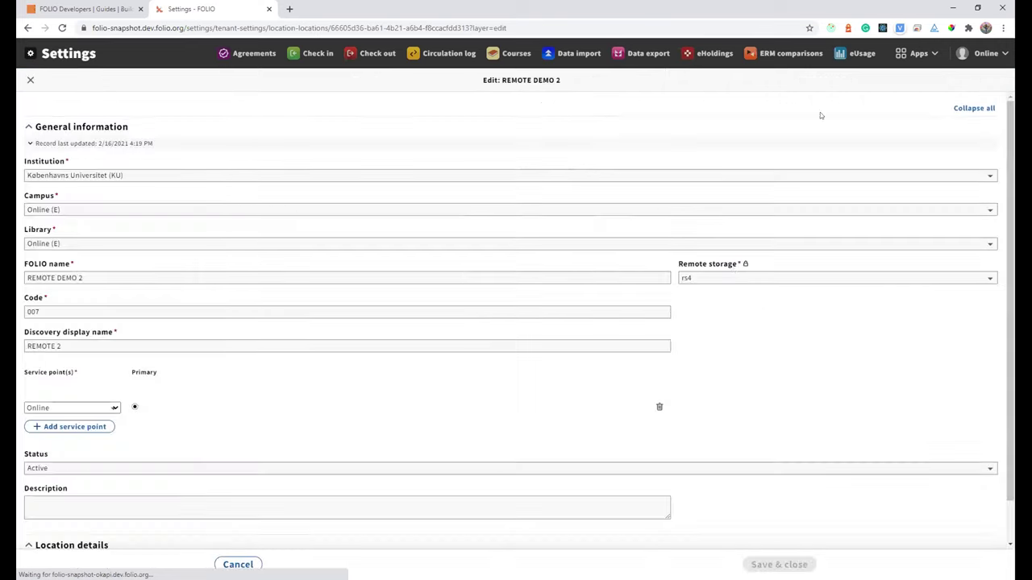
pyautogui.click(730, 279)
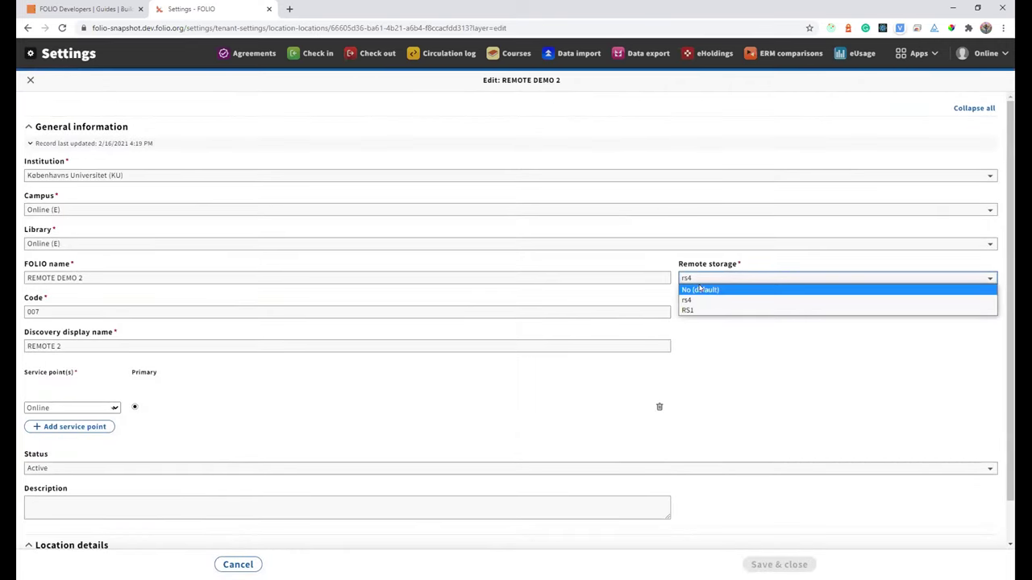
pyautogui.click(699, 291)
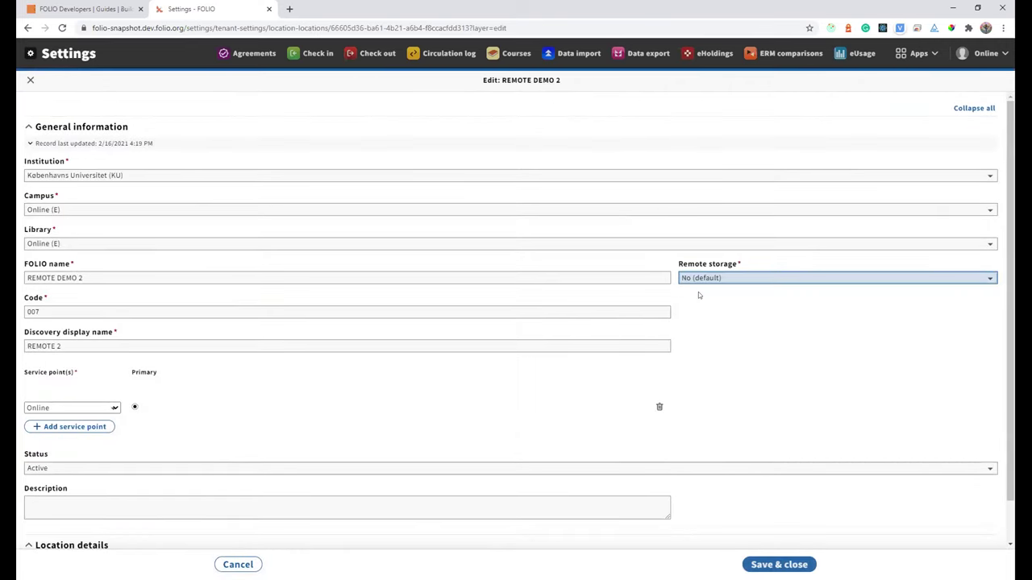
pyautogui.click(760, 566)
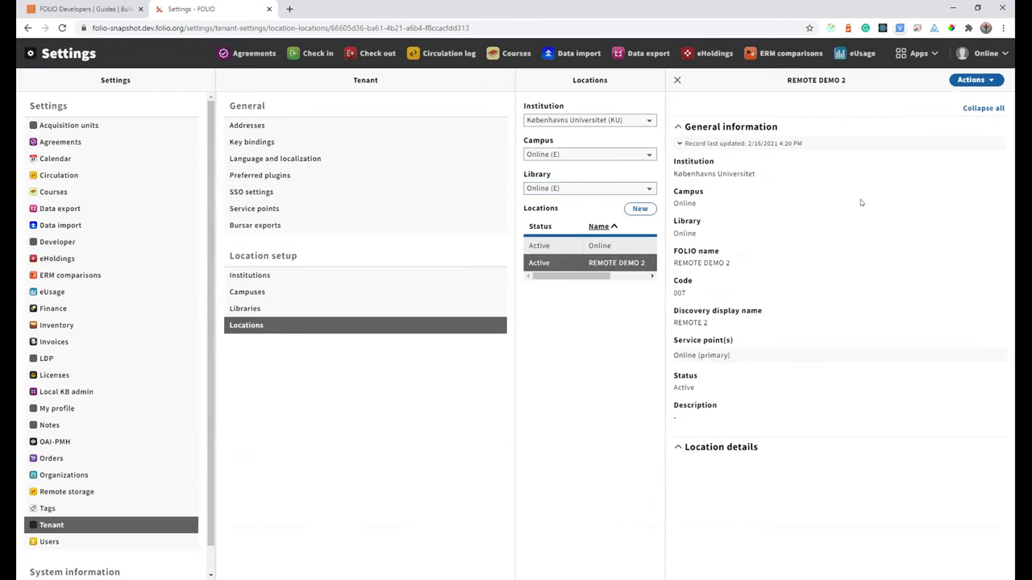
# Delete the rs4 remote storage configuration from Remote storage settings and confirm the removal
pyautogui.click(115, 491)
pyautogui.click(391, 129)
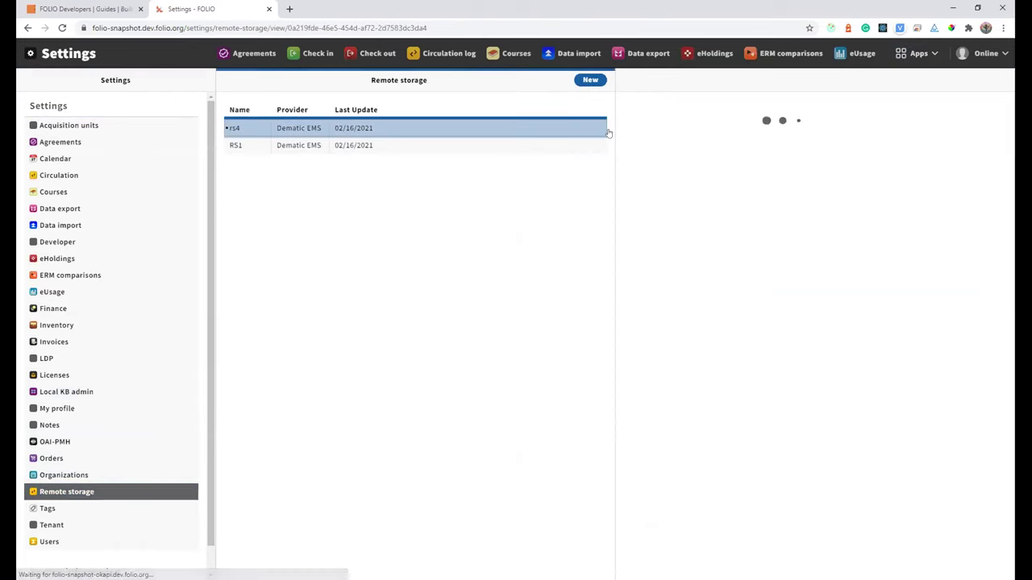
pyautogui.click(973, 80)
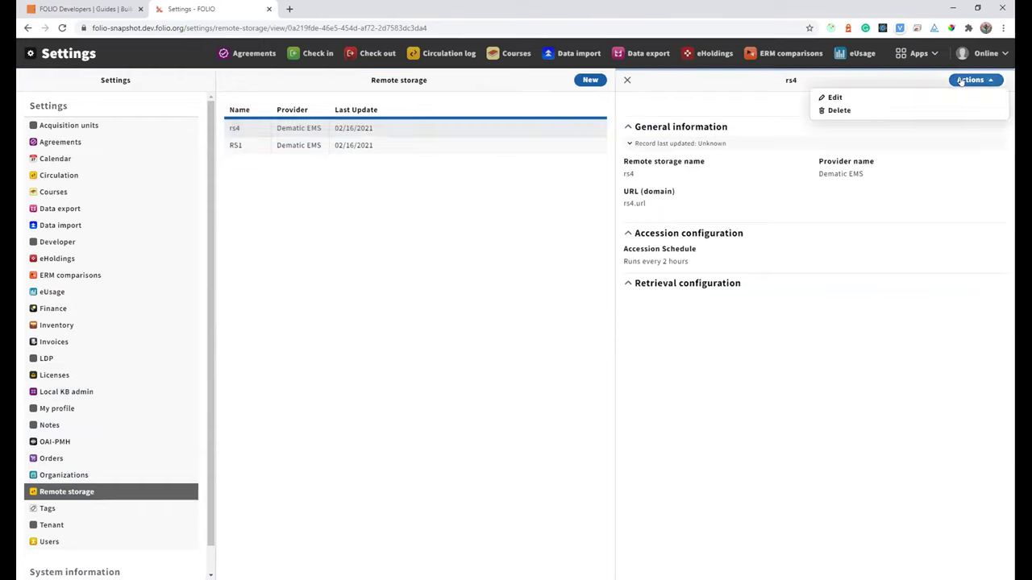
pyautogui.click(875, 110)
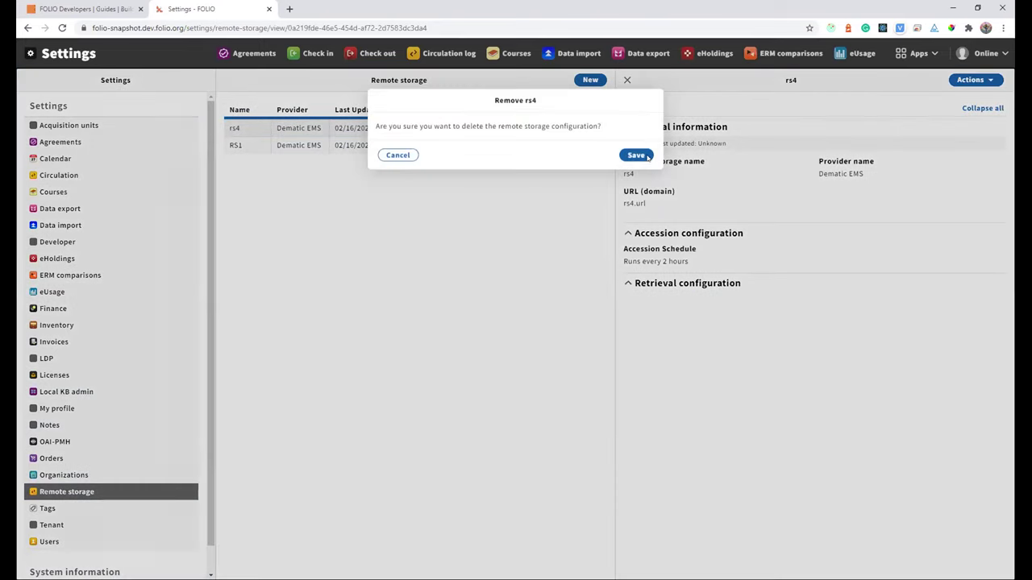
pyautogui.click(636, 150)
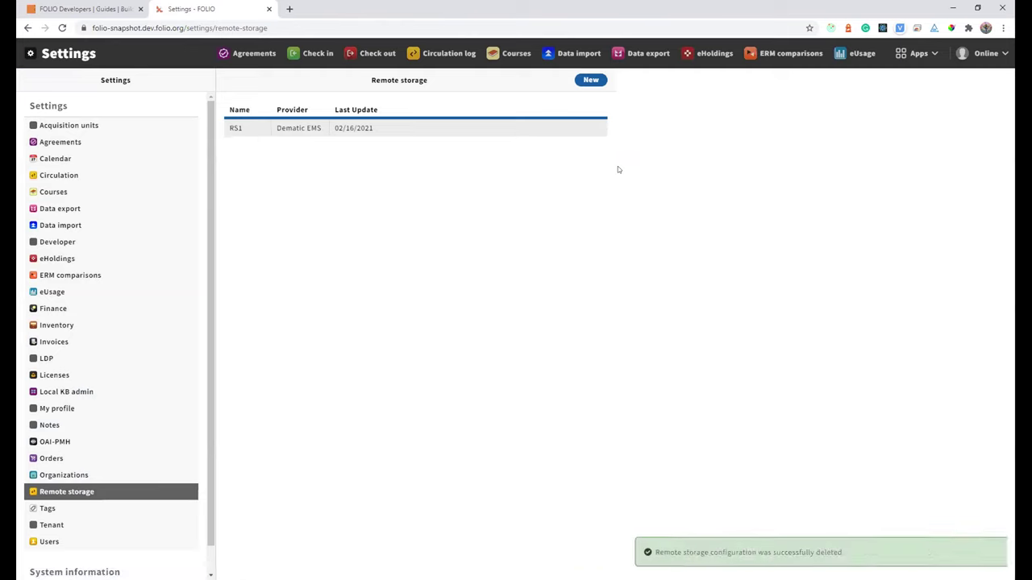
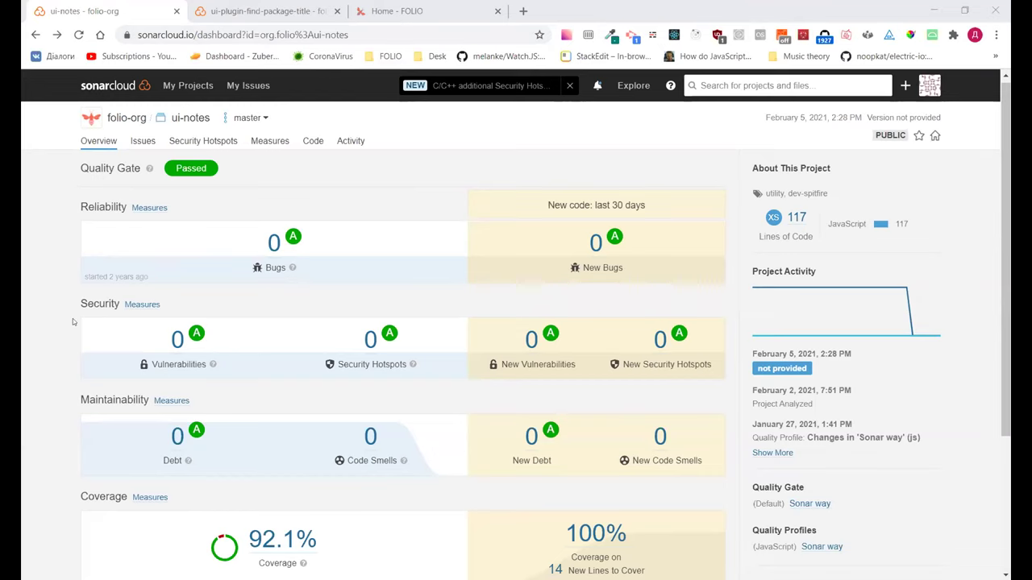
# Inspect the ui-notes 92.1% per-file coverage breakdown, then go back to its overview
pyautogui.scroll(-1, 73, 322)
pyautogui.scroll(-1, 72, 321)
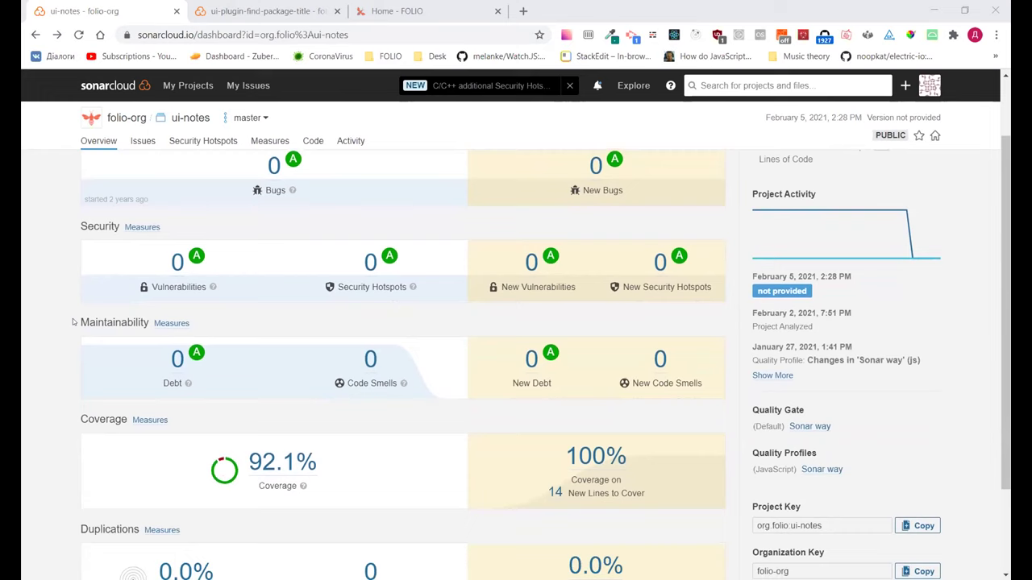
pyautogui.scroll(-1, 72, 320)
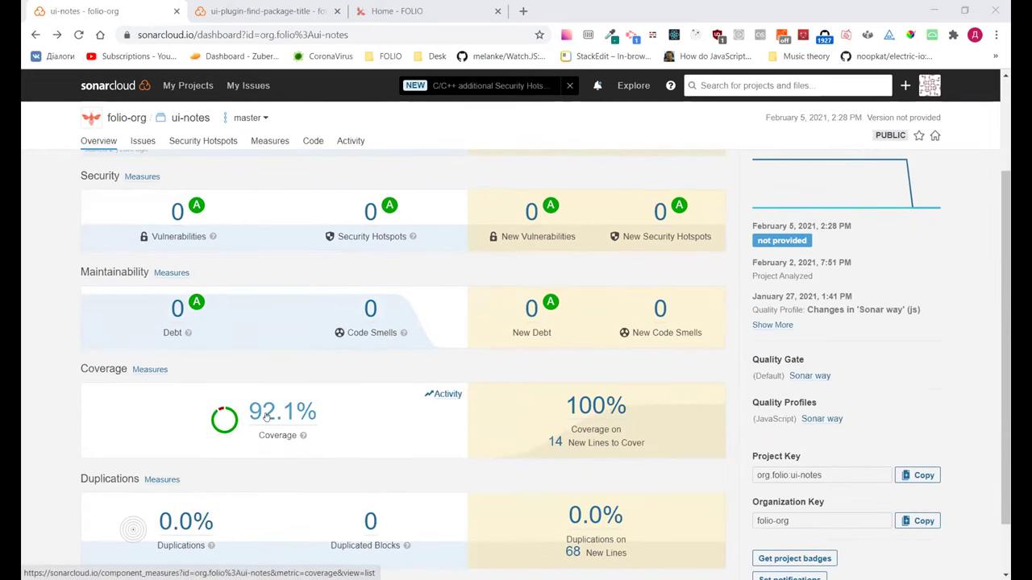
pyautogui.click(266, 416)
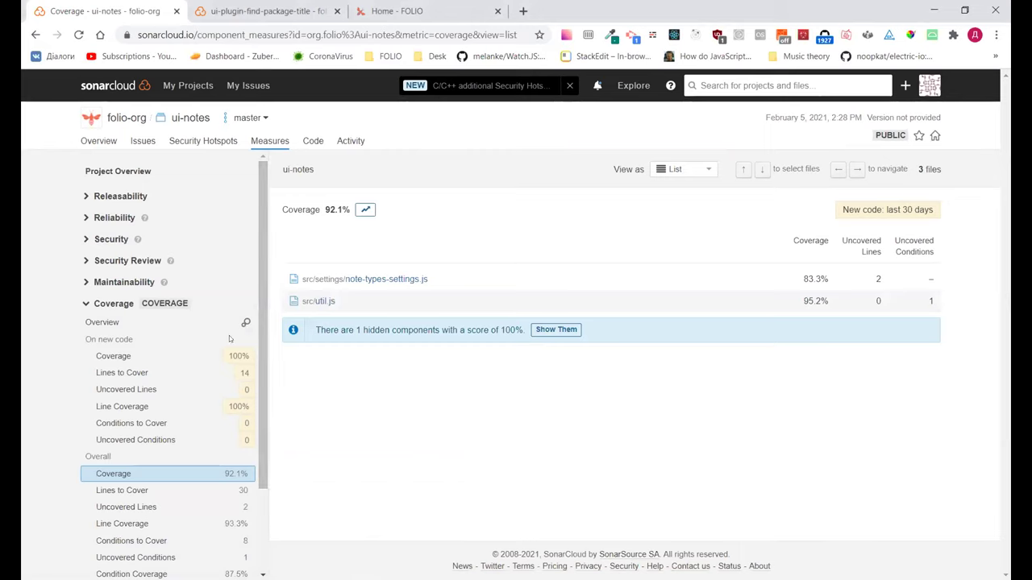
pyautogui.click(36, 35)
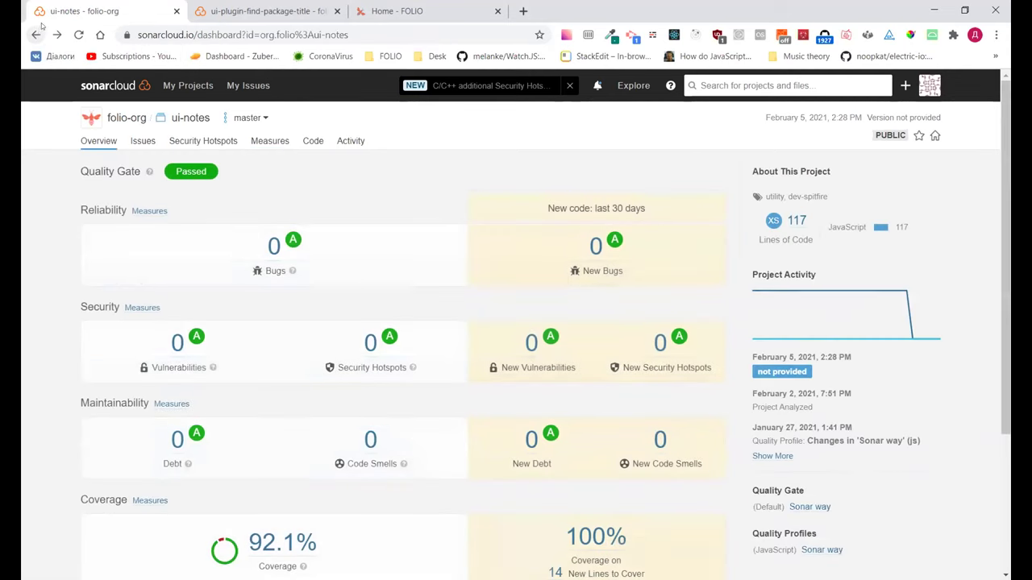
# Review the ui-plugin-find-package-title dashboard: passed quality gate, 83.6% coverage
pyautogui.click(265, 10)
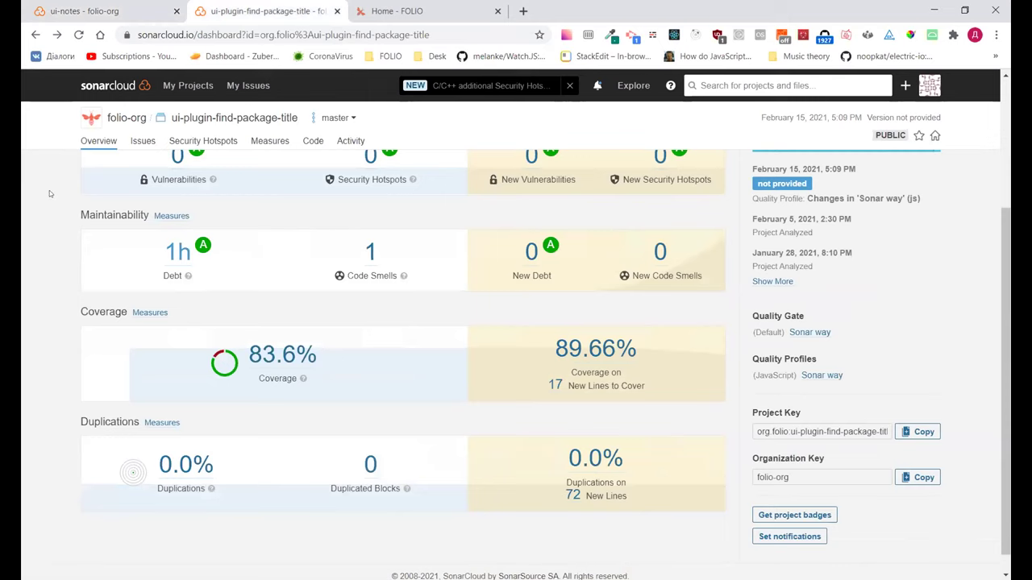
pyautogui.scroll(2, 50, 280)
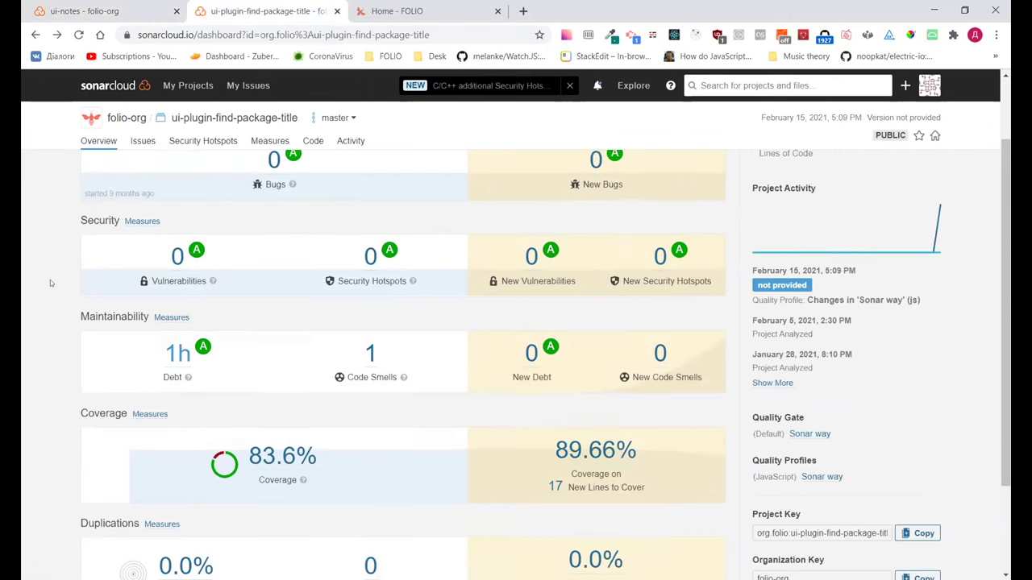
pyautogui.scroll(-1, 58, 321)
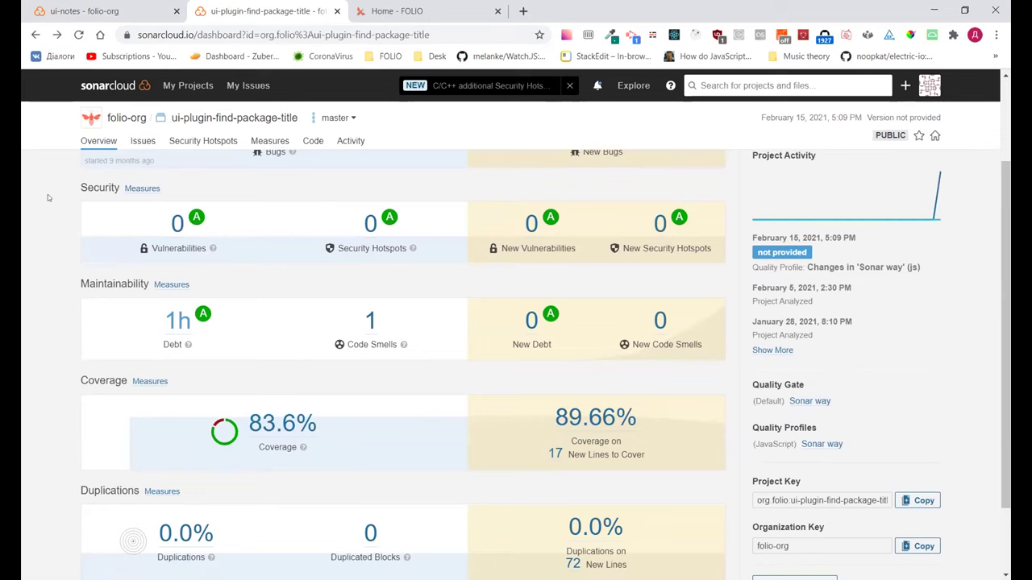
pyautogui.scroll(1, 48, 195)
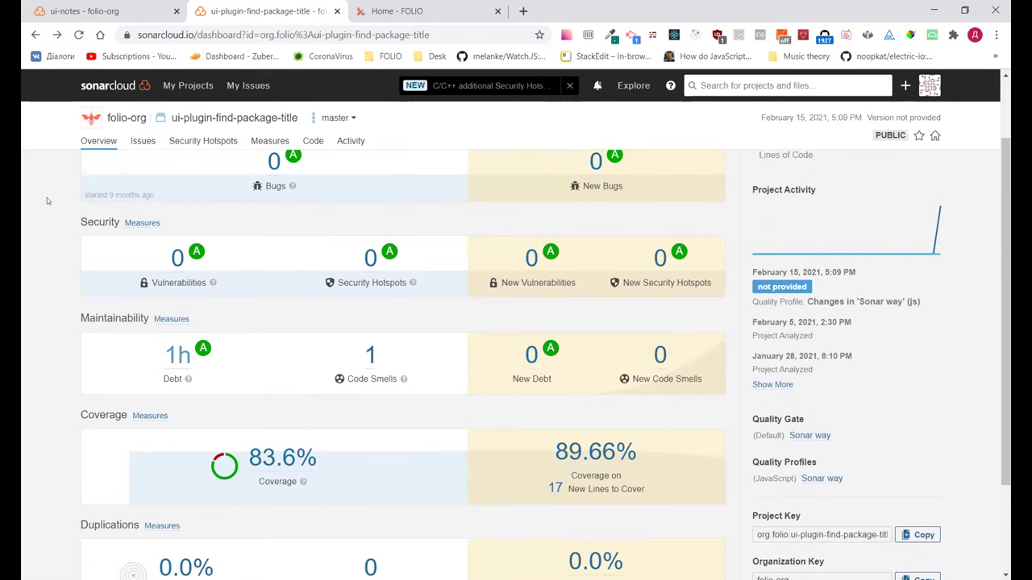
pyautogui.scroll(2, 46, 201)
pyautogui.scroll(1, 46, 201)
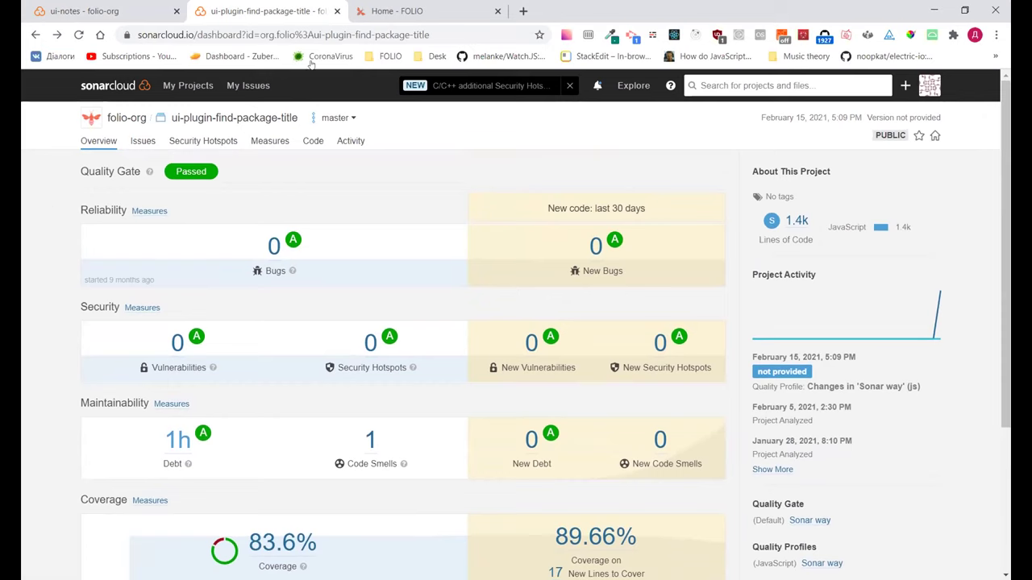
# From the FOLIO home page, open eHoldings and switch to searching Titles
pyautogui.click(391, 8)
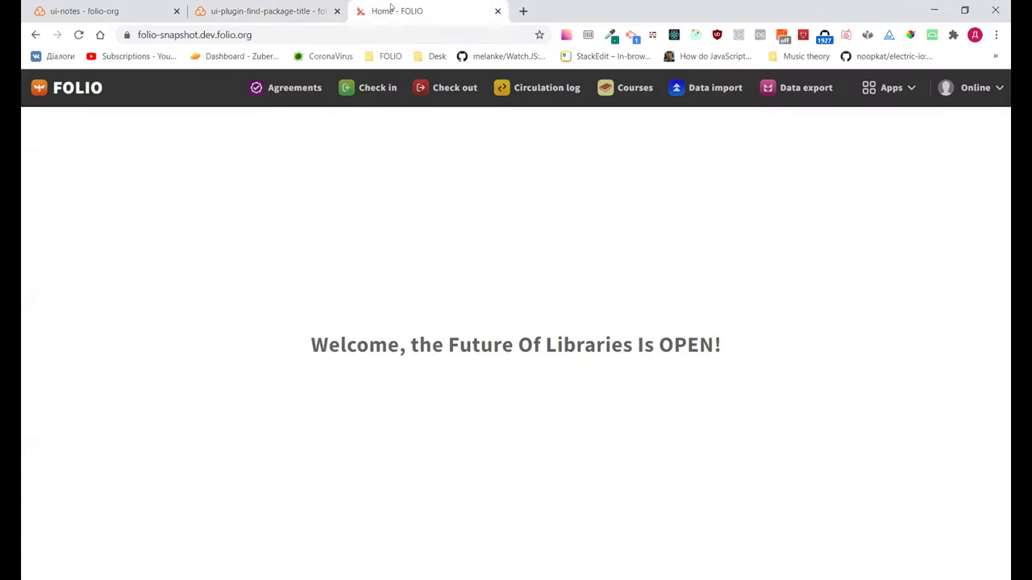
pyautogui.hotkey('alt', 'm')
pyautogui.click(835, 154)
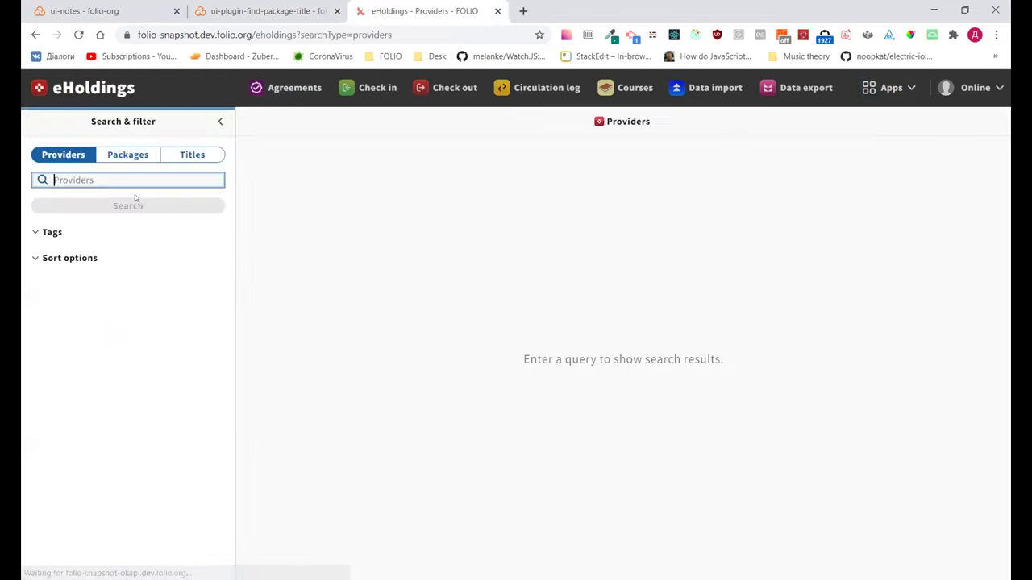
pyautogui.click(180, 155)
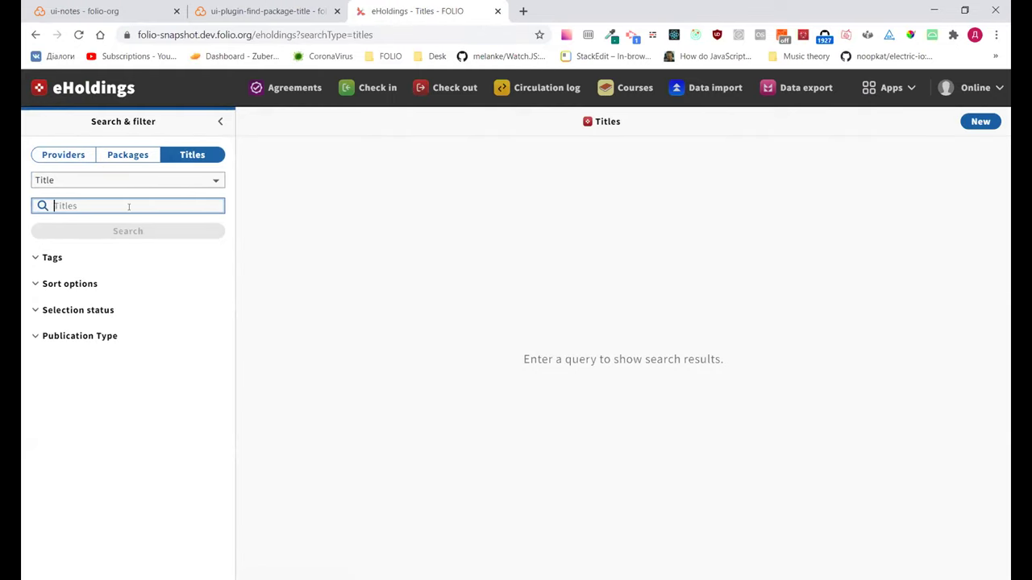
# Search titles for 'journal of fish biology' and open the Journal of Fish Biology record
pyautogui.write('jouenal')
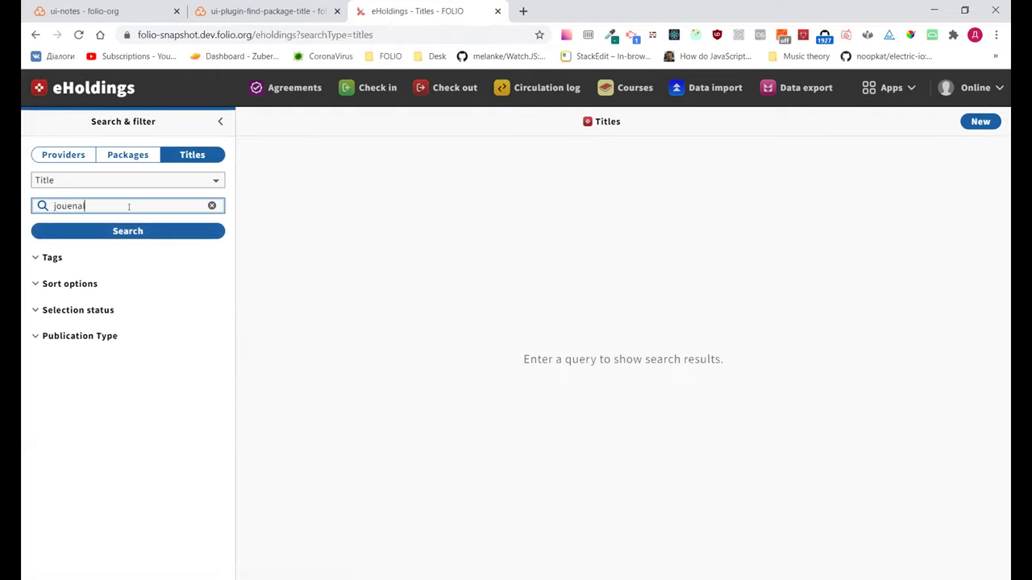
pyautogui.hotkey('ctrl', 'a')
pyautogui.press('BackSpace')
pyautogui.write('journal of fish bio')
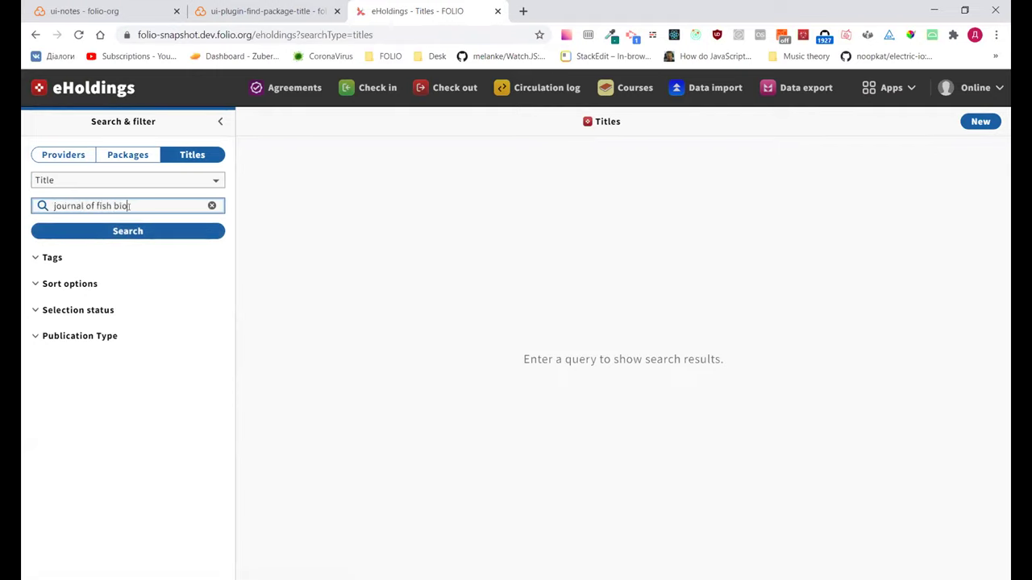
pyautogui.write('logy')
pyautogui.press('Return')
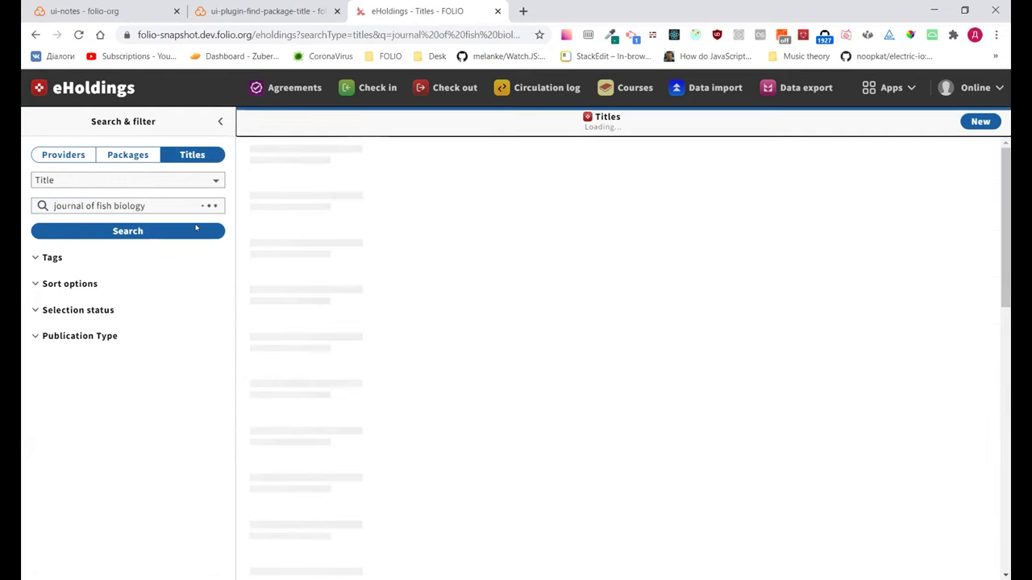
pyautogui.click(286, 179)
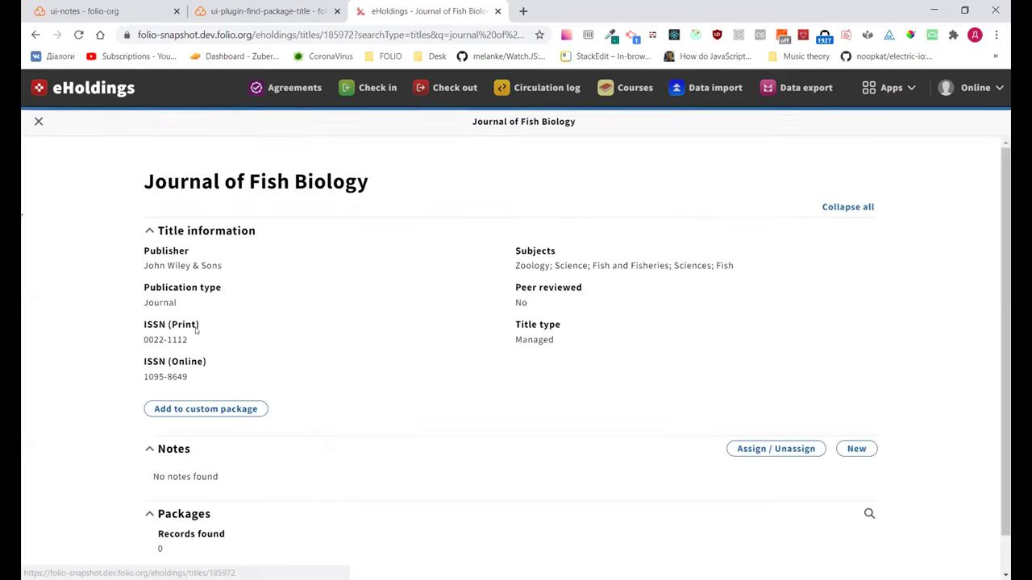
# Start a new note on the Journal of Fish Biology title record
pyautogui.scroll(-1, 103, 393)
pyautogui.scroll(-1, 103, 391)
pyautogui.scroll(1, 70, 284)
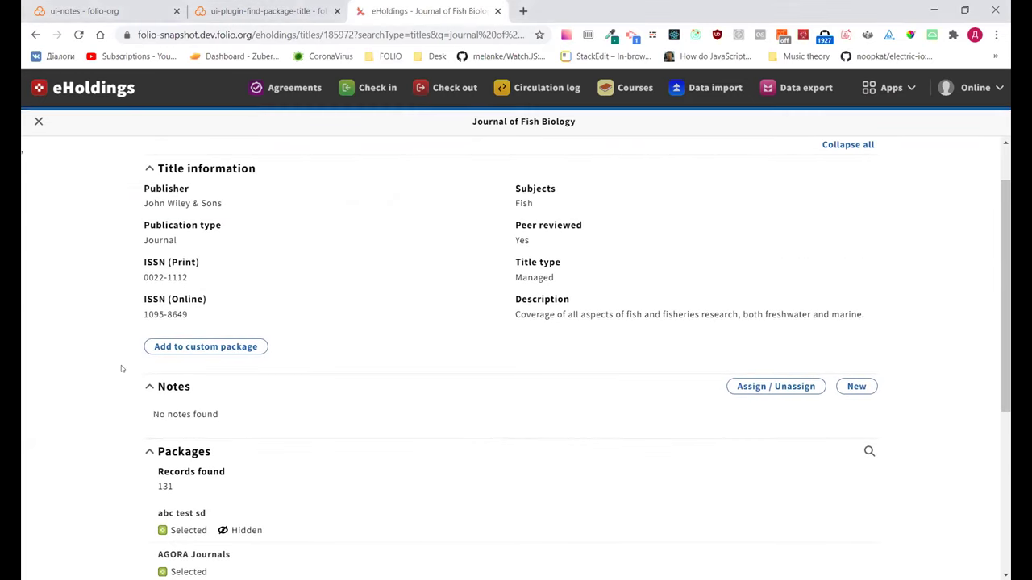
pyautogui.scroll(1, 110, 304)
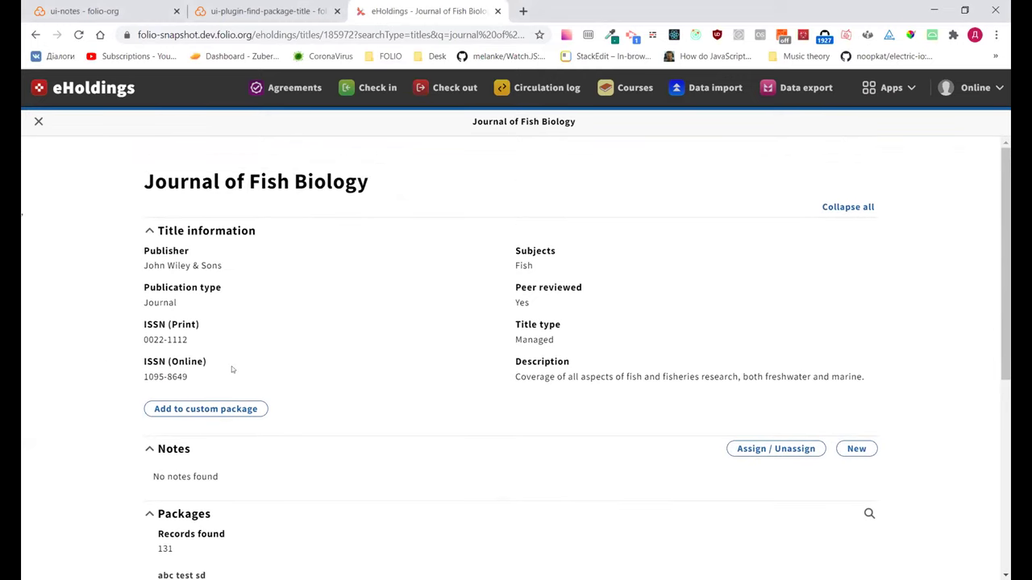
pyautogui.click(857, 448)
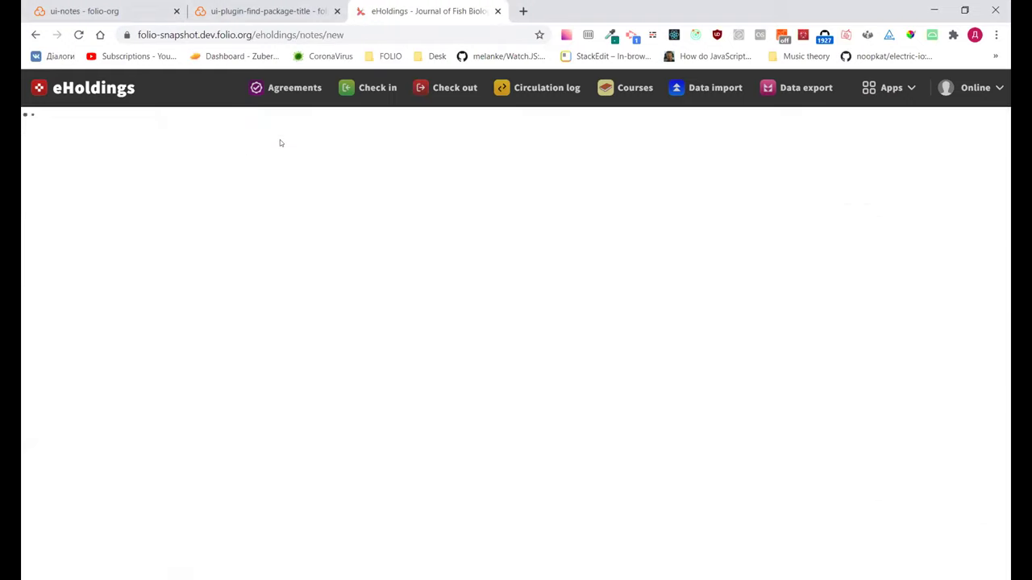
# Save a note titled 'Title test note' with details 'SOme description'
pyautogui.click(328, 257)
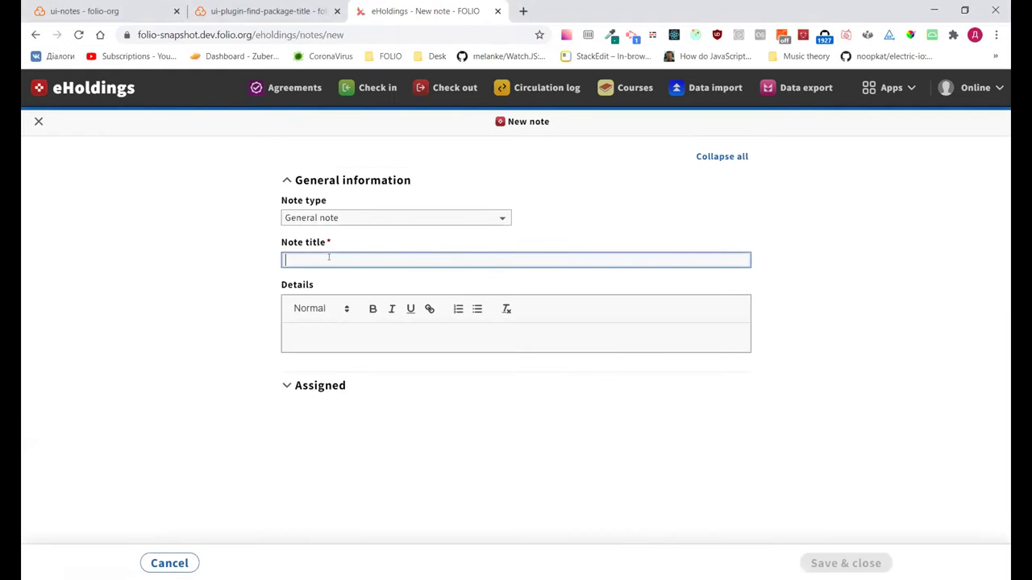
pyautogui.write('Title test note')
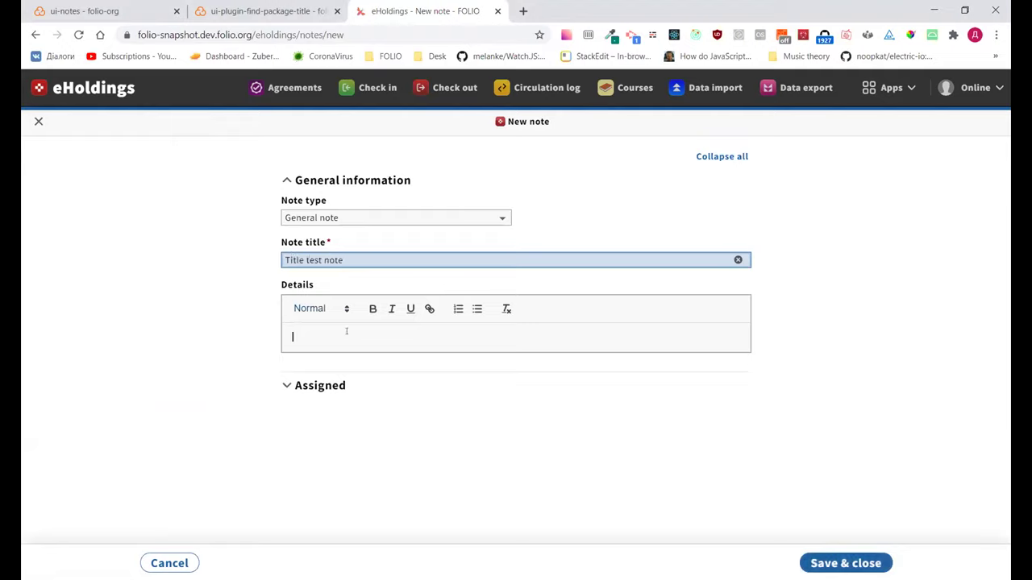
pyautogui.click(293, 333)
pyautogui.write('SOme description')
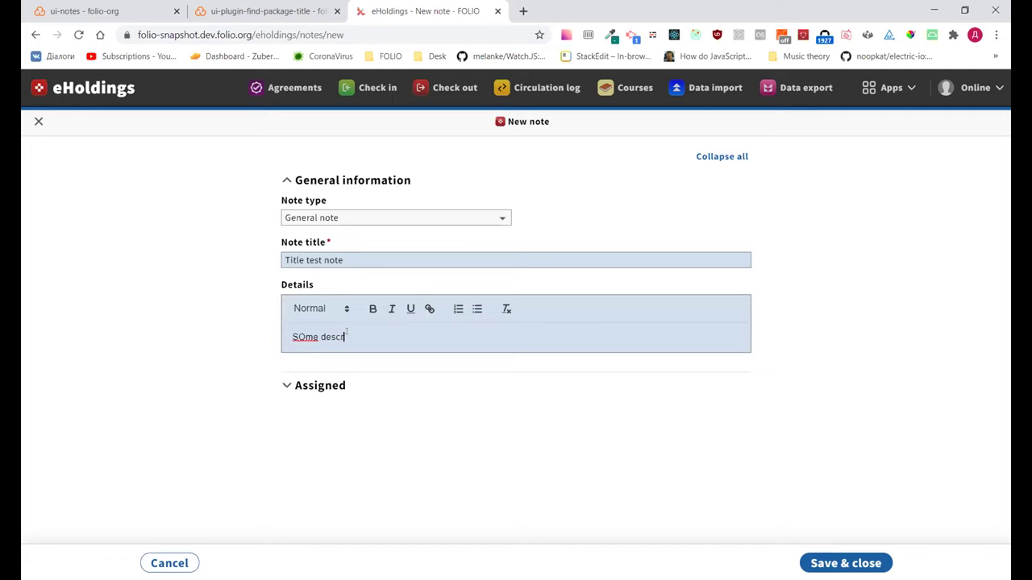
pyautogui.click(867, 562)
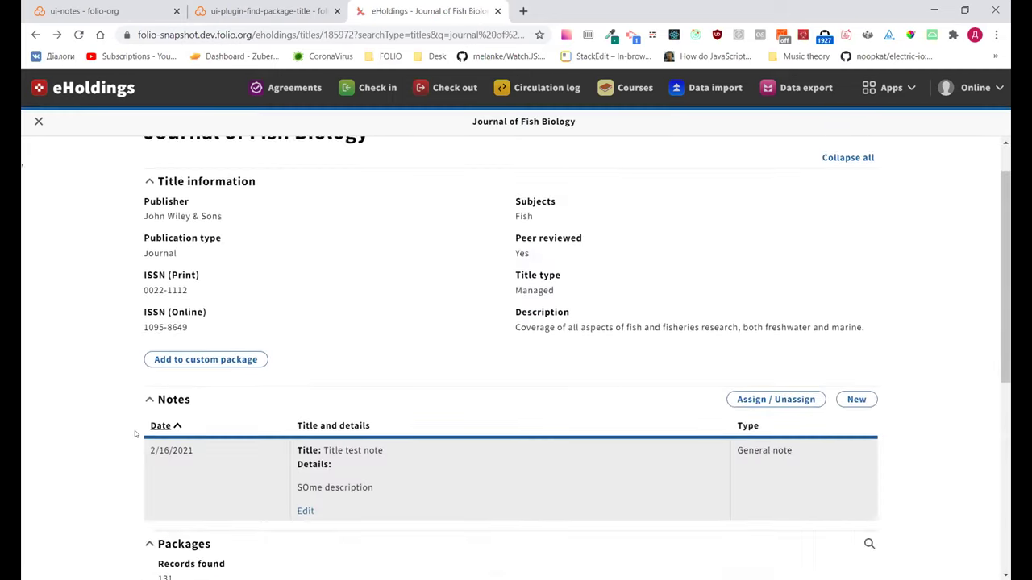
pyautogui.scroll(1, 72, 293)
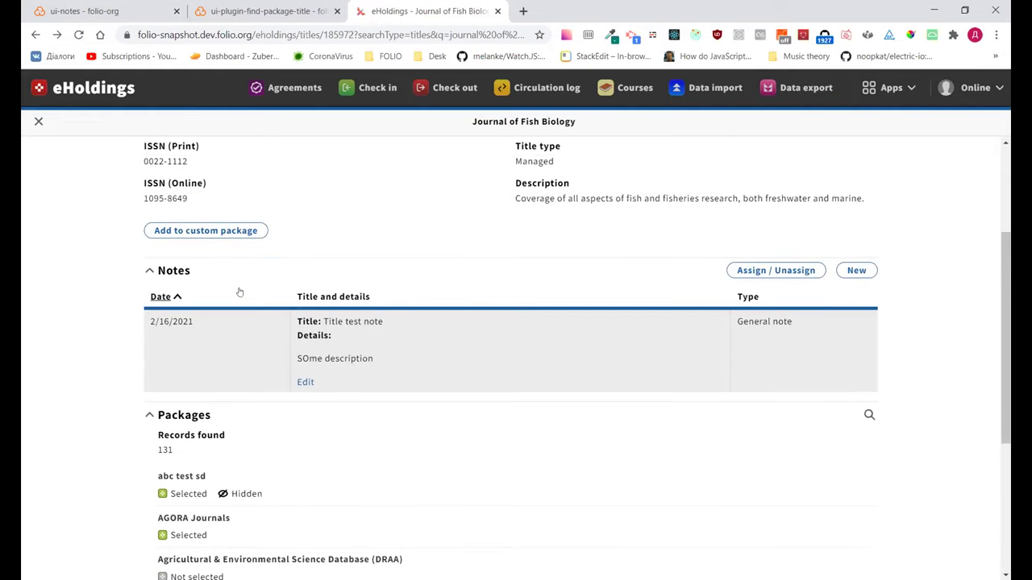
pyautogui.scroll(3, 339, 254)
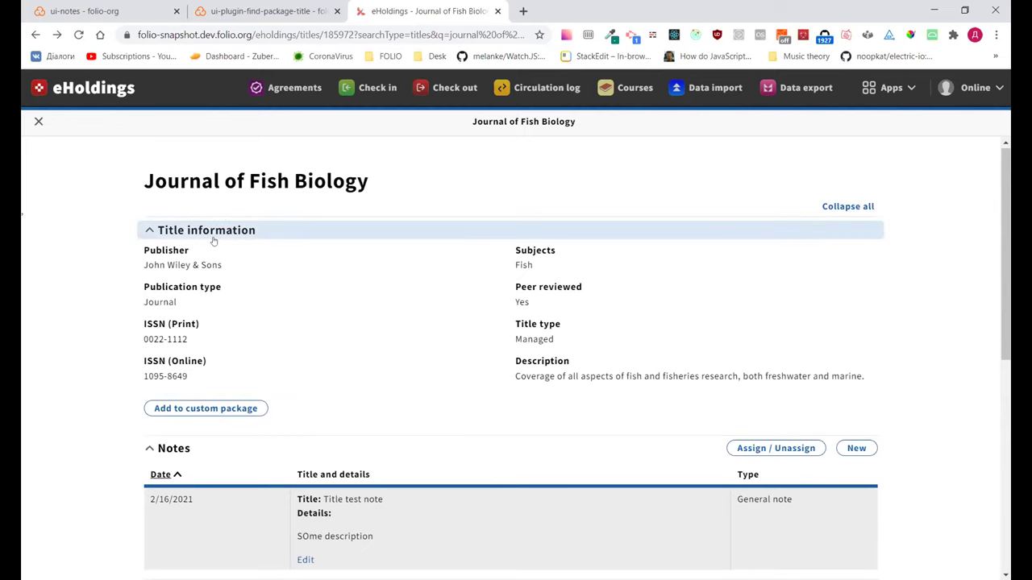
pyautogui.scroll(-2, 107, 173)
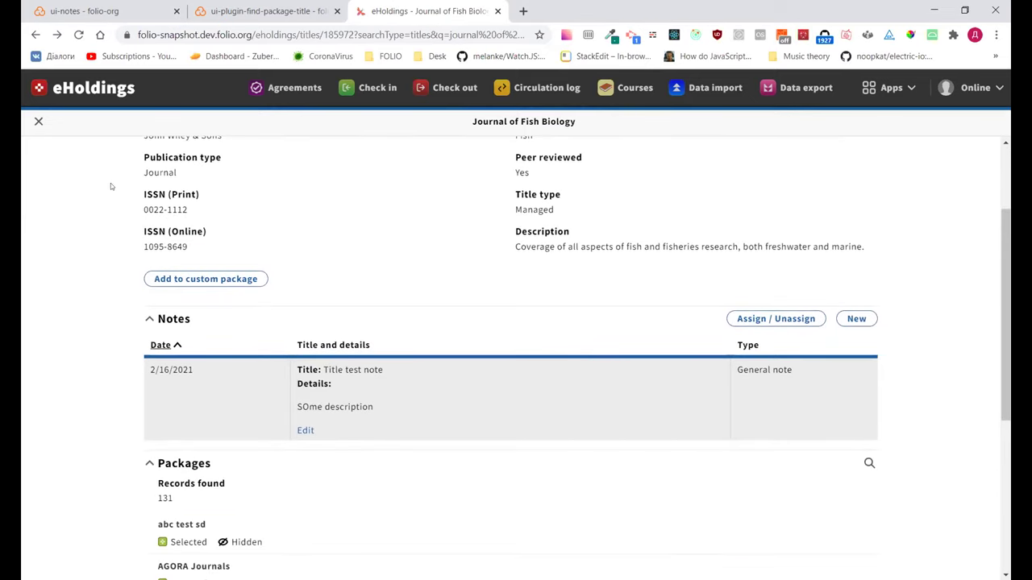
pyautogui.scroll(2, 110, 183)
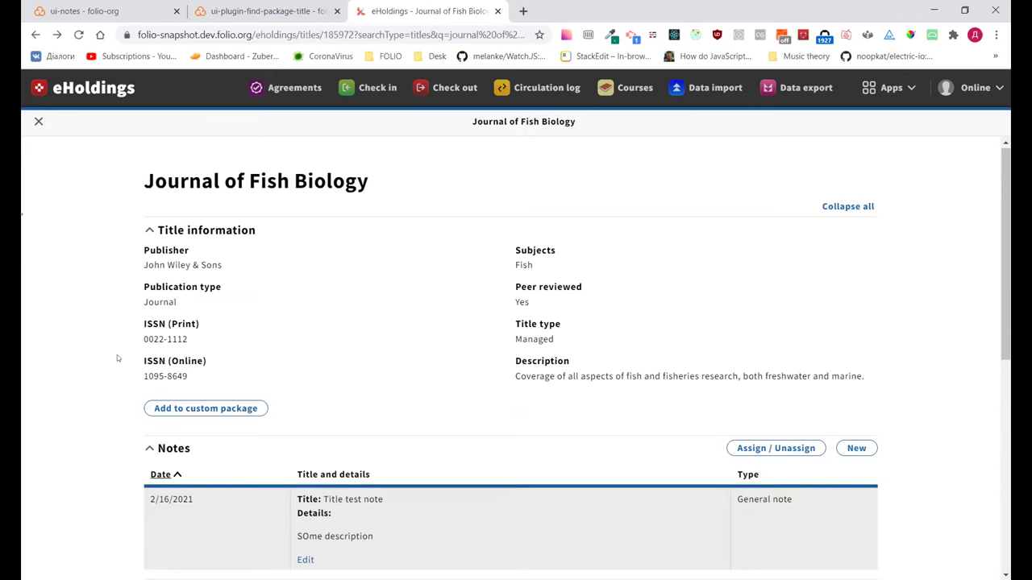
pyautogui.scroll(-2, 101, 296)
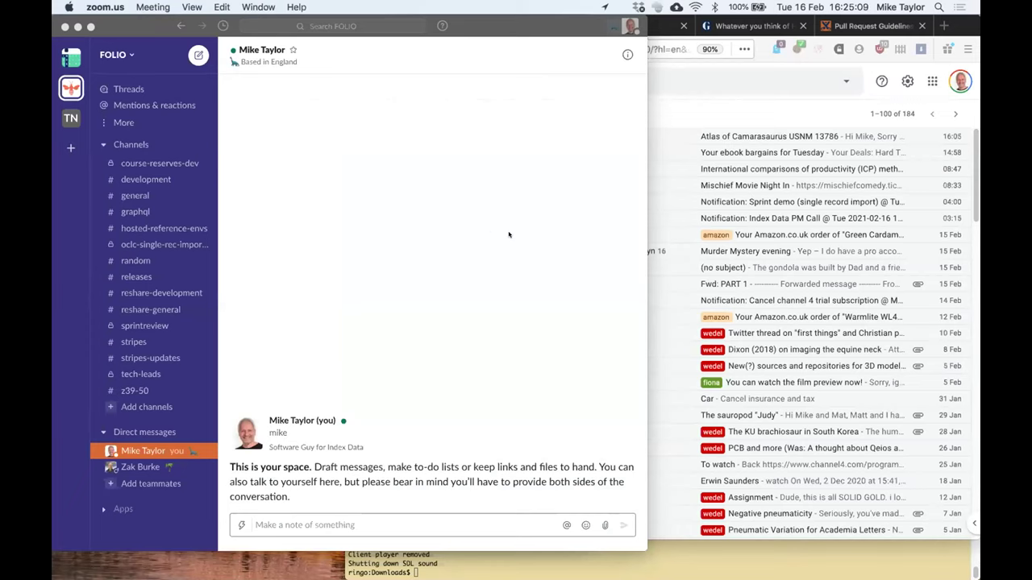
# Use Mission Control to switch desktop spaces toward the browser with the FOLIO login
pyautogui.hotkey('ctrl', 'Up')
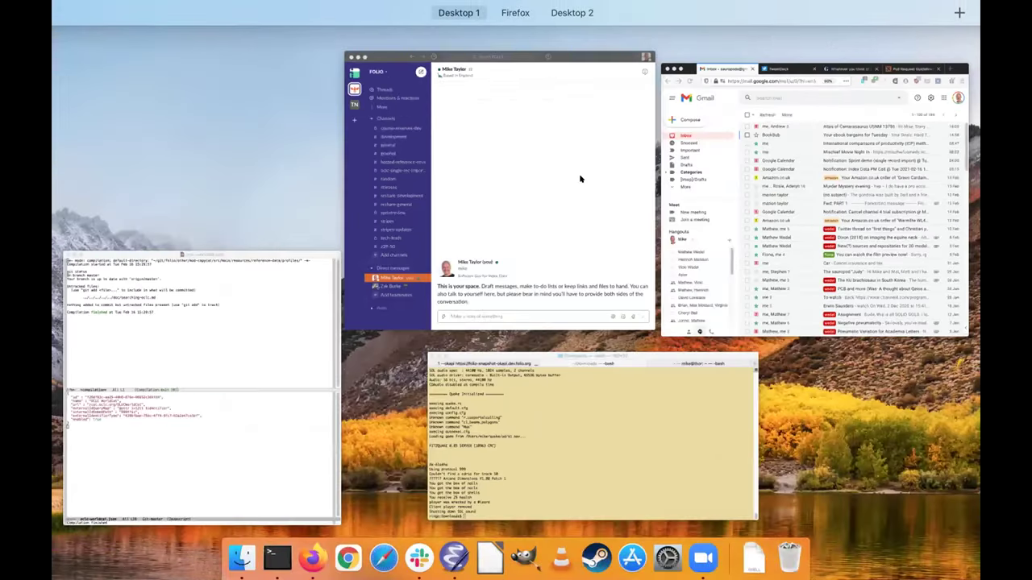
pyautogui.hotkey('ctrl', 'Right')
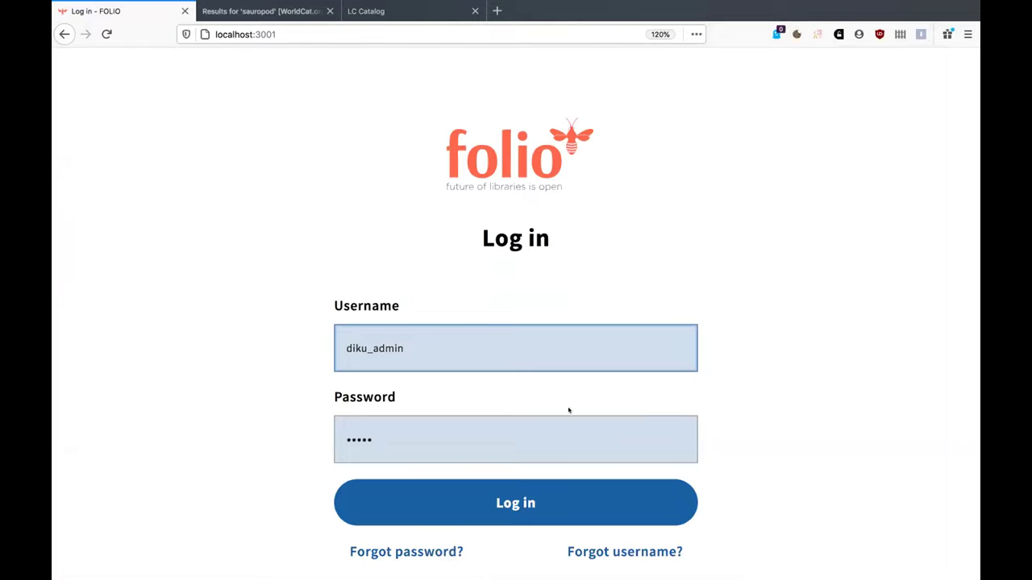
# Log in, start a Single Record Import in Inventory, and move to the WorldCat results
pyautogui.click(533, 503)
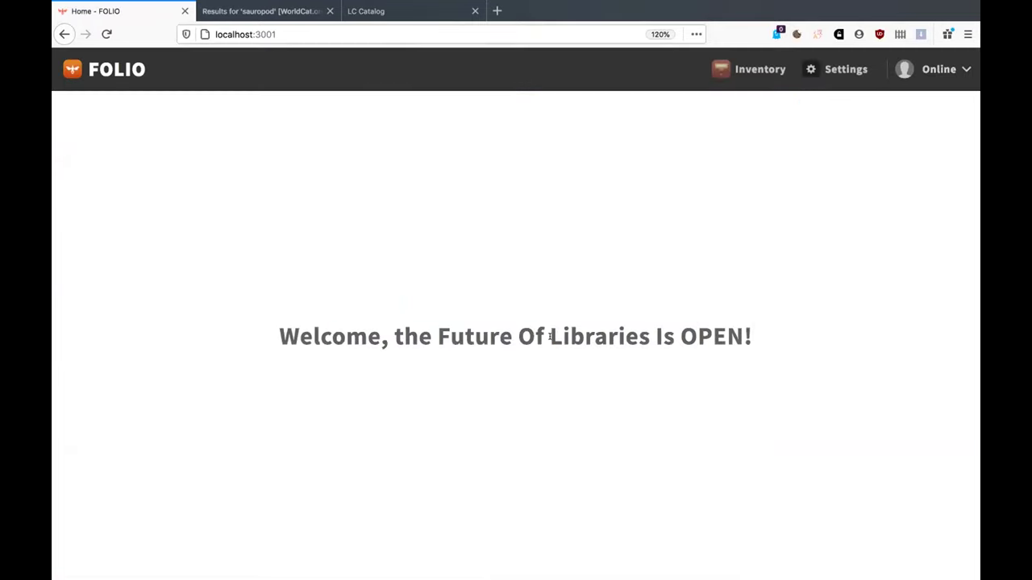
pyautogui.click(748, 68)
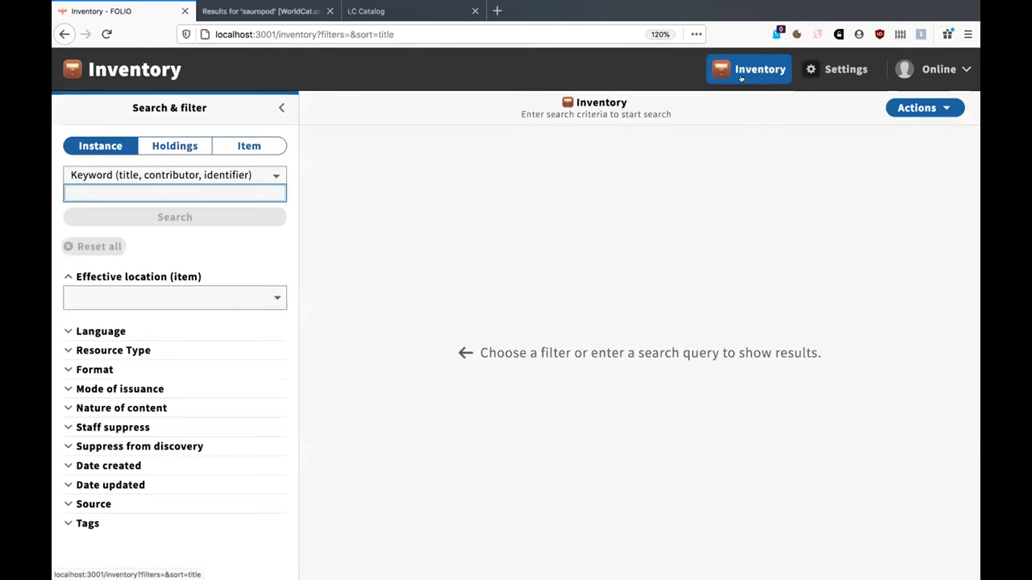
pyautogui.click(923, 104)
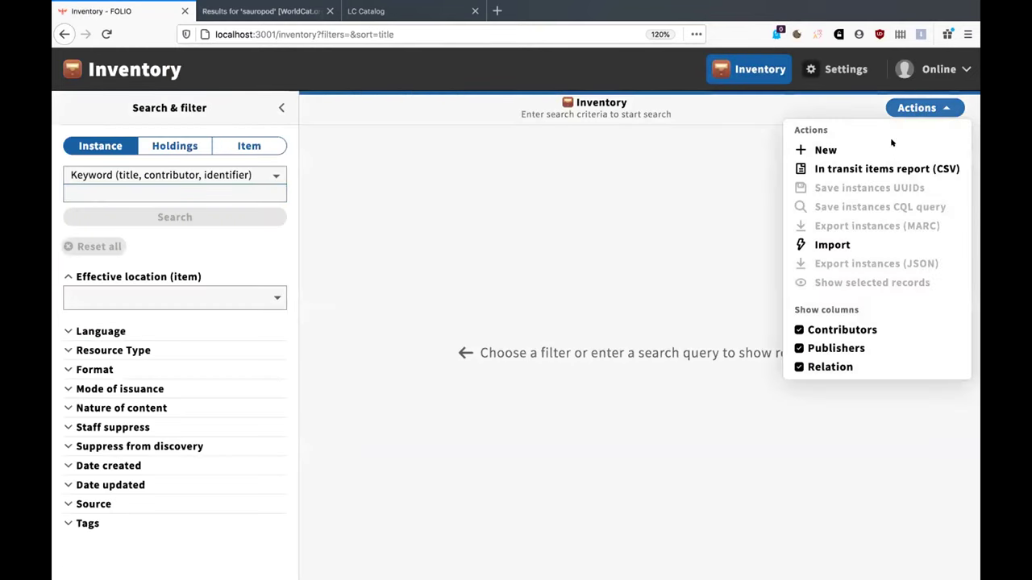
pyautogui.click(824, 242)
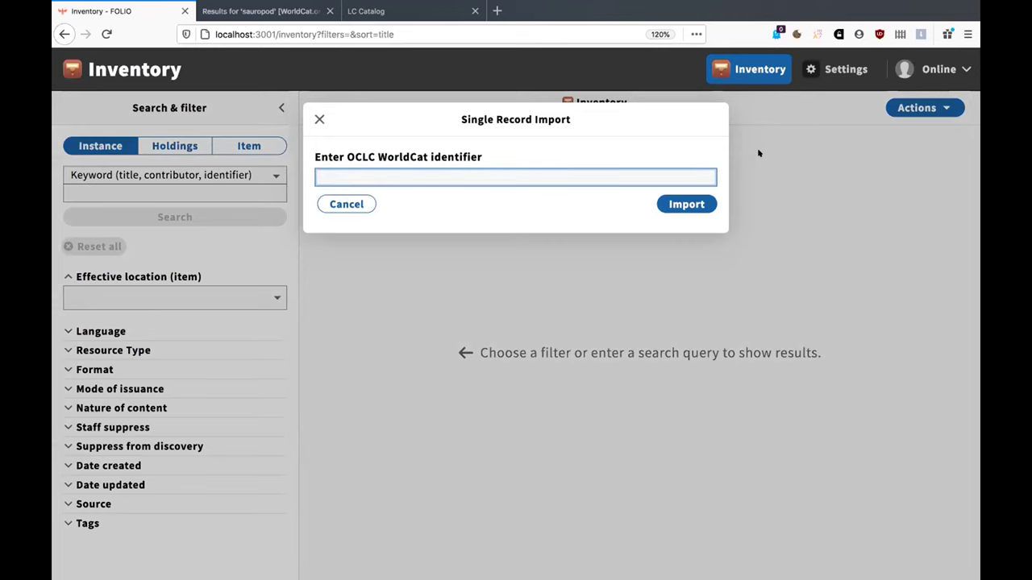
pyautogui.hotkey('ctrl', 'Tab')
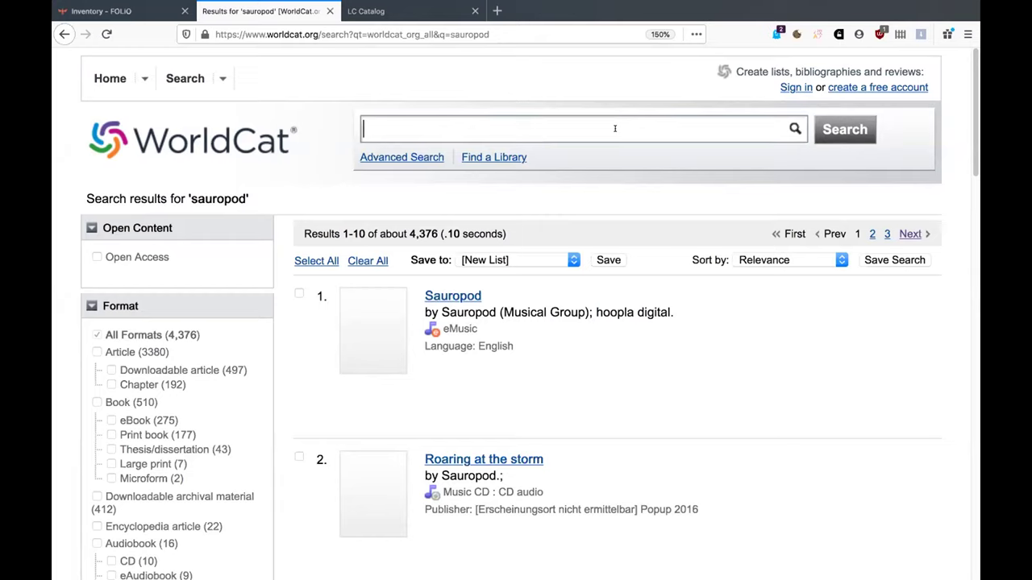
# Search WorldCat for 'hunter s thomson curse' and copy Conformity and conflict's OCLC number 156818010
pyautogui.write('hunter s thomson curse')
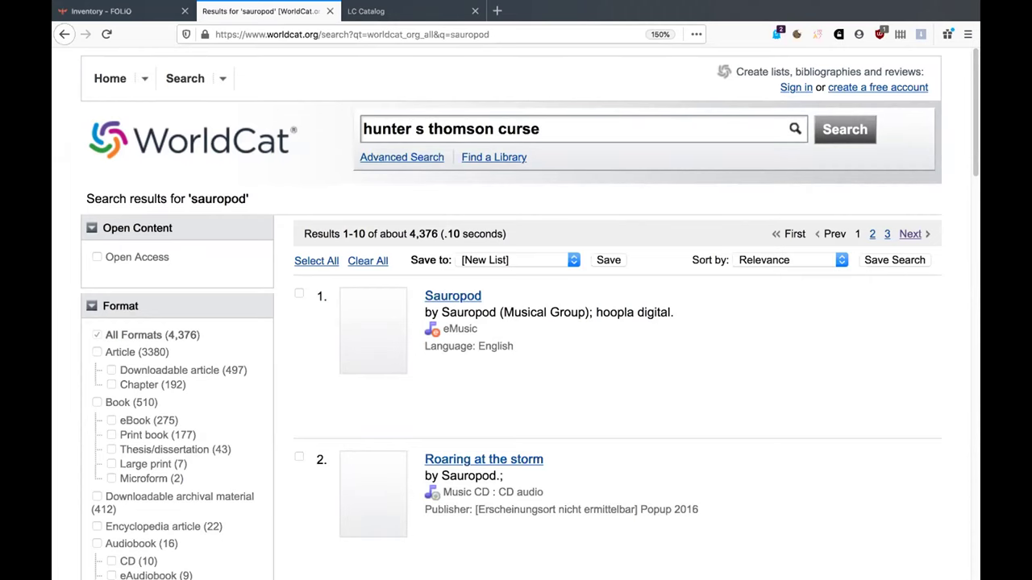
pyautogui.press('Return')
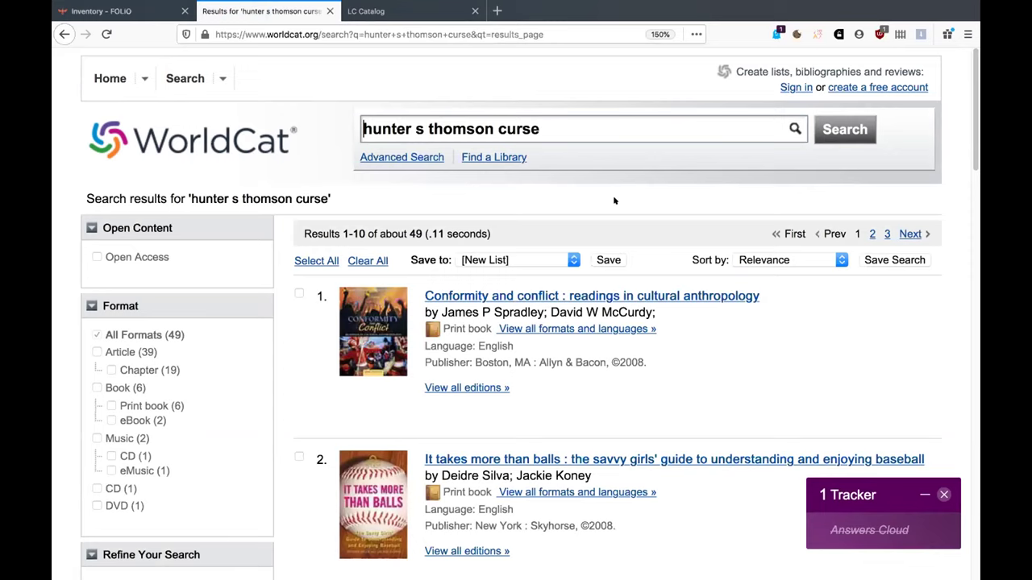
pyautogui.click(538, 296)
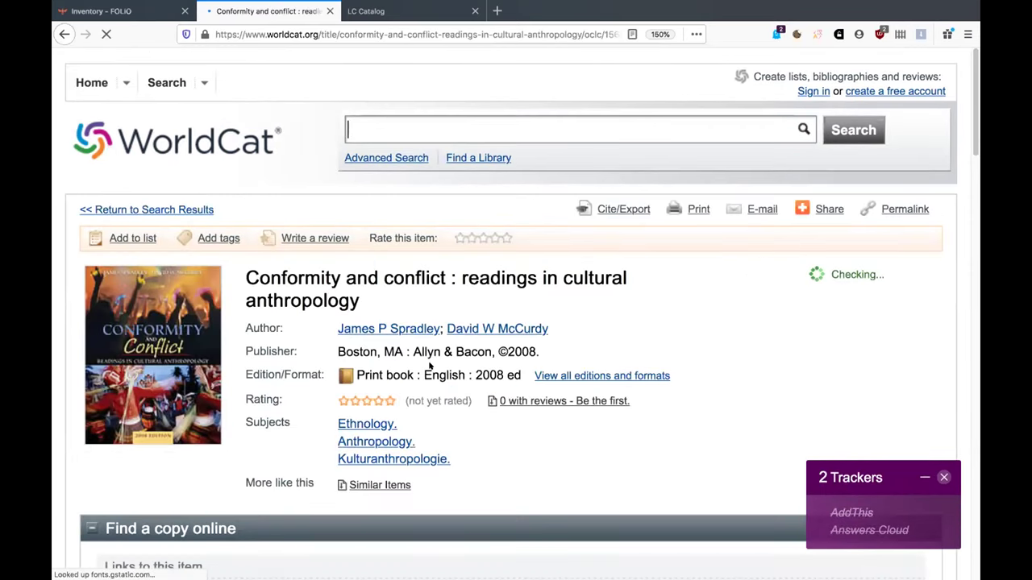
pyautogui.scroll(-5, 428, 368)
pyautogui.scroll(3, 429, 367)
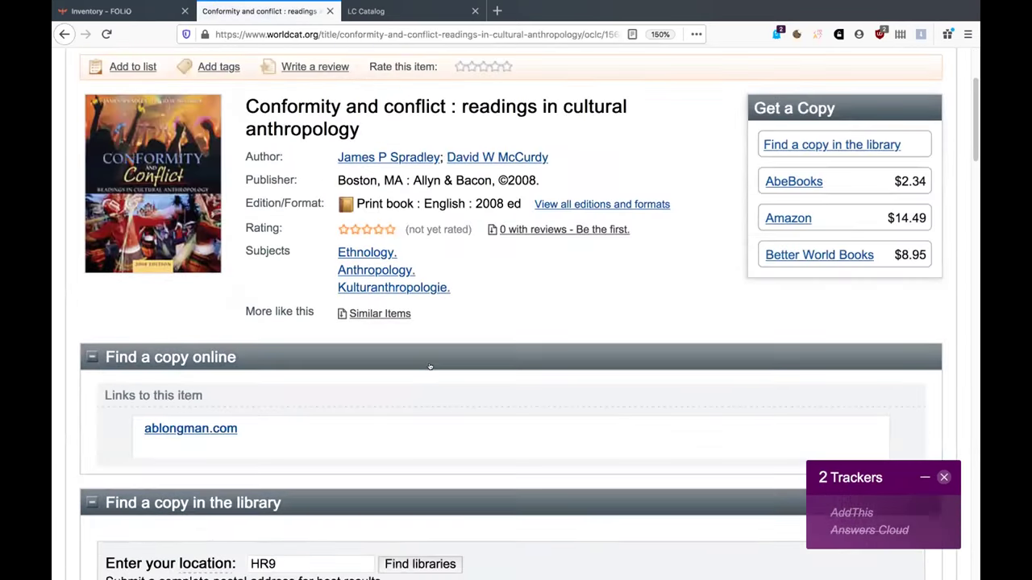
pyautogui.scroll(-15, 430, 367)
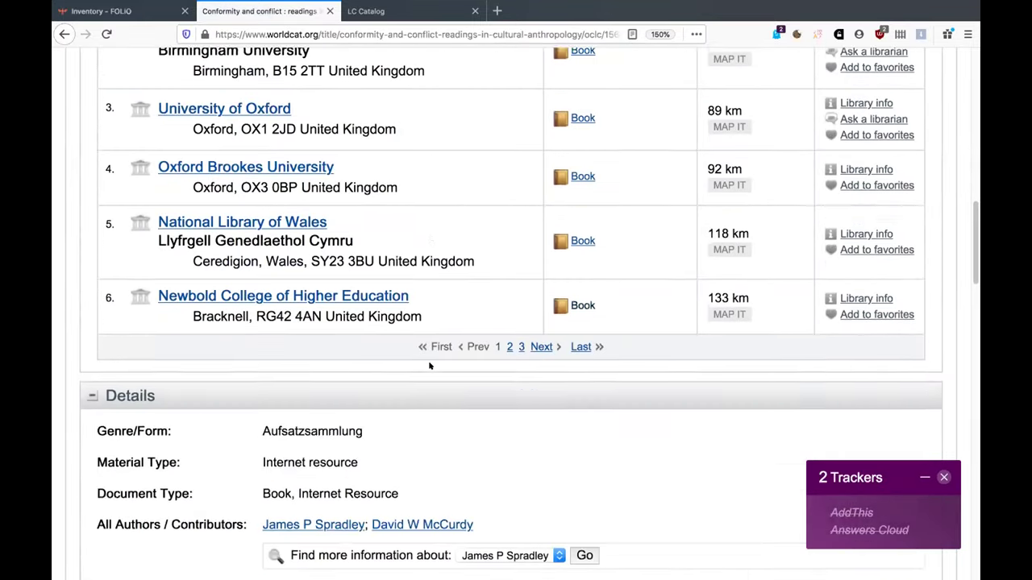
pyautogui.doubleClick(297, 260)
pyautogui.hotkey('ctrl', 'c')
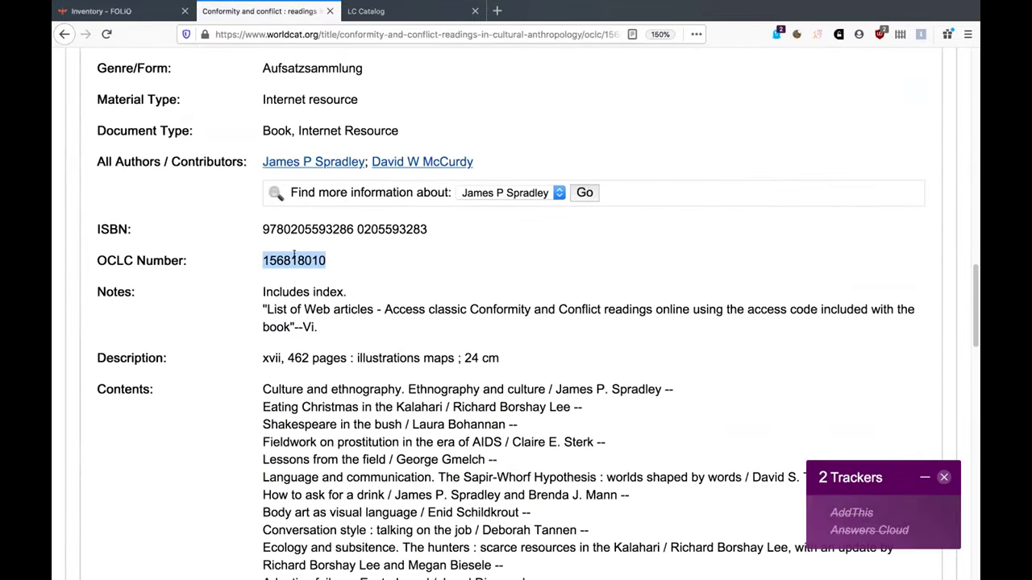
pyautogui.hotkey('ctrl', 'shift', 'Tab')
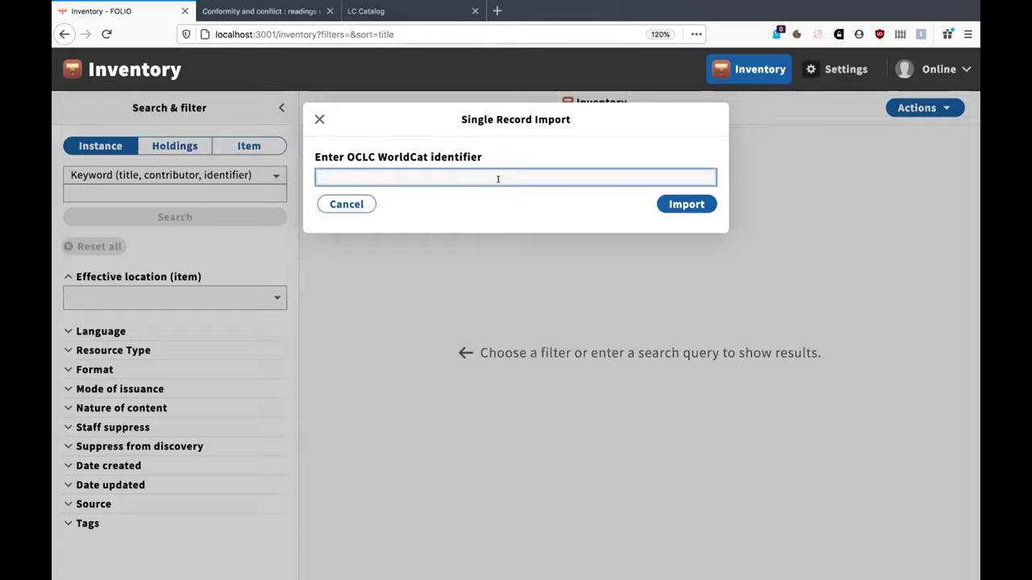
# Paste OCLC number 156818010 into Single Record Import and import it
pyautogui.hotkey('ctrl', 'v')
pyautogui.click(683, 204)
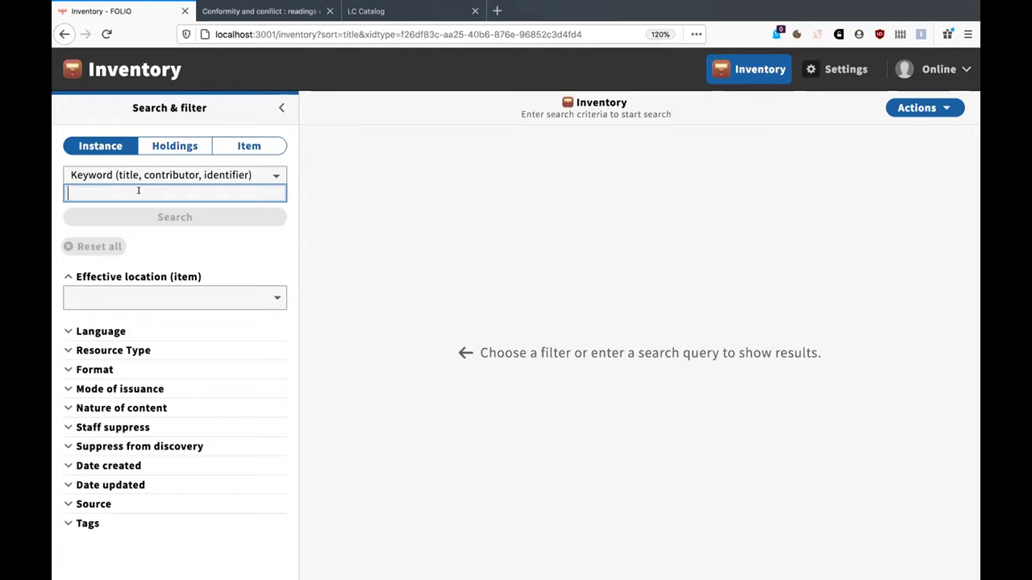
# Search Inventory by Identifier (all) for 156818010 and open the Conformity and conflict instance
pyautogui.press('super+v')
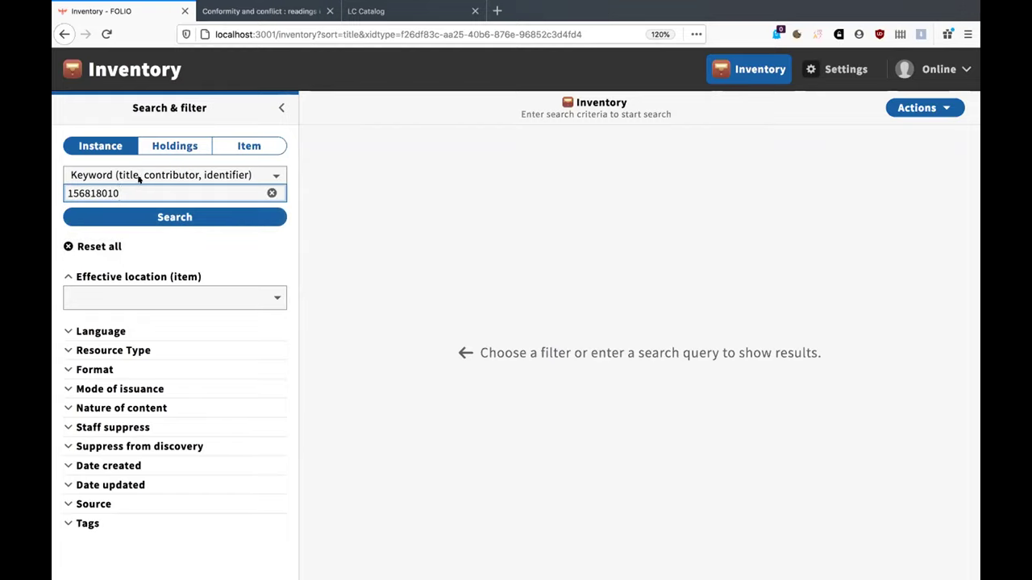
pyautogui.click(140, 177)
pyautogui.click(172, 216)
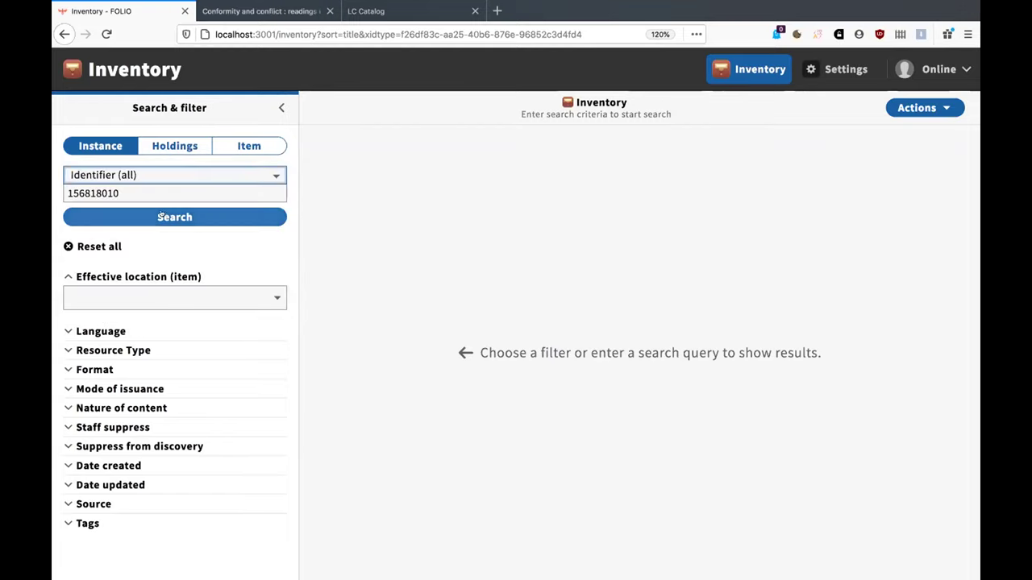
pyautogui.click(193, 215)
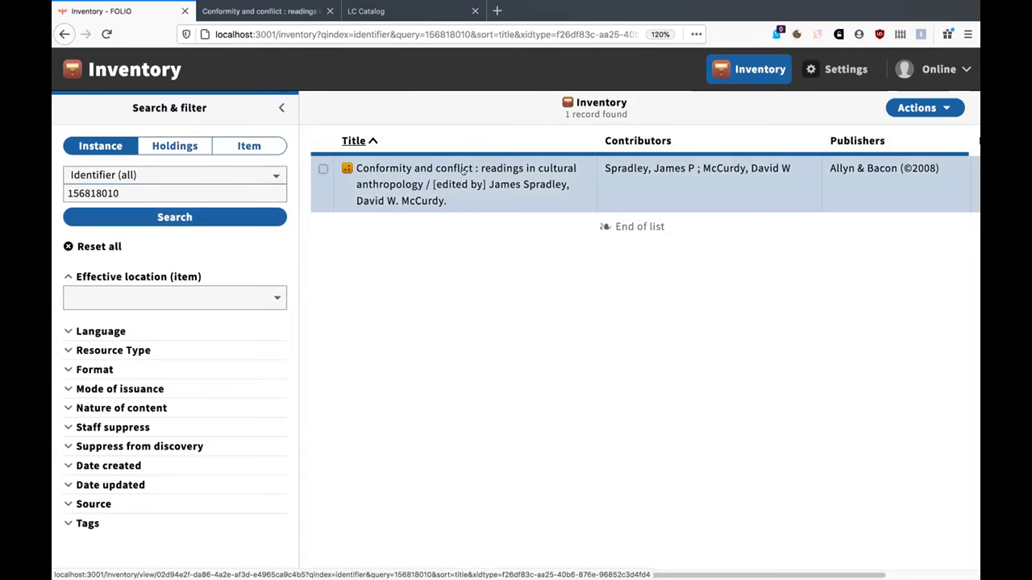
pyautogui.click(463, 170)
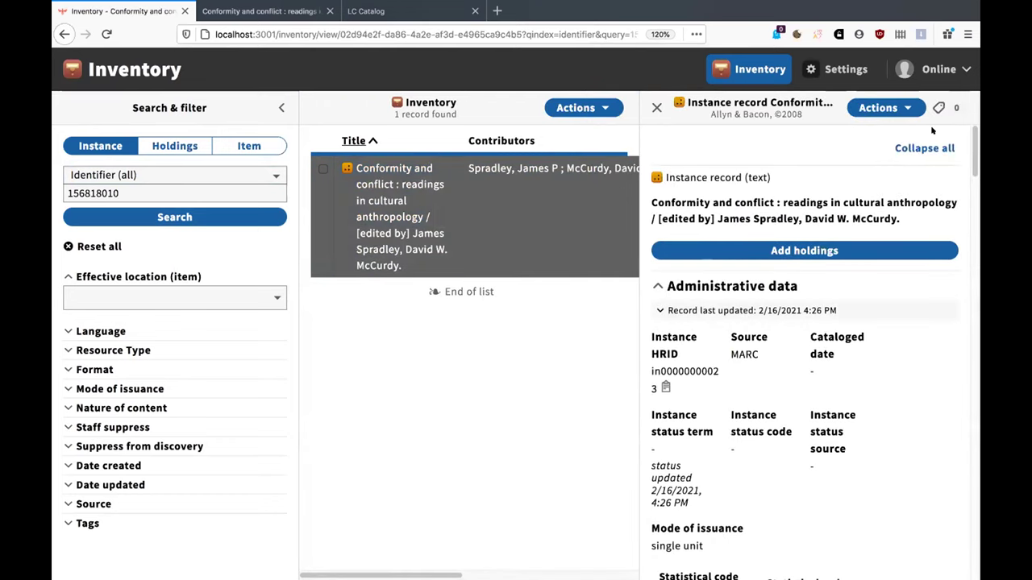
pyautogui.click(907, 107)
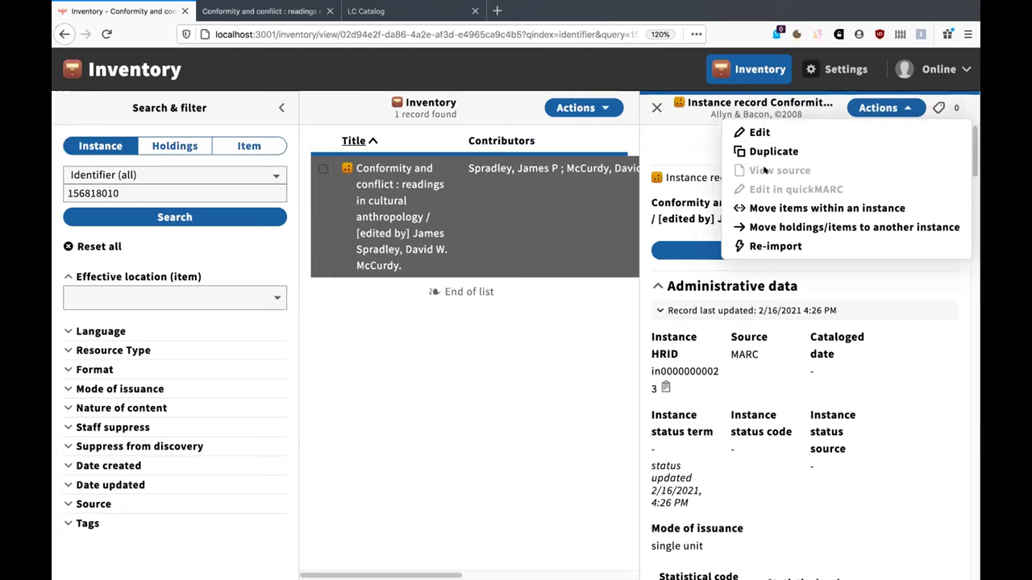
pyautogui.click(440, 478)
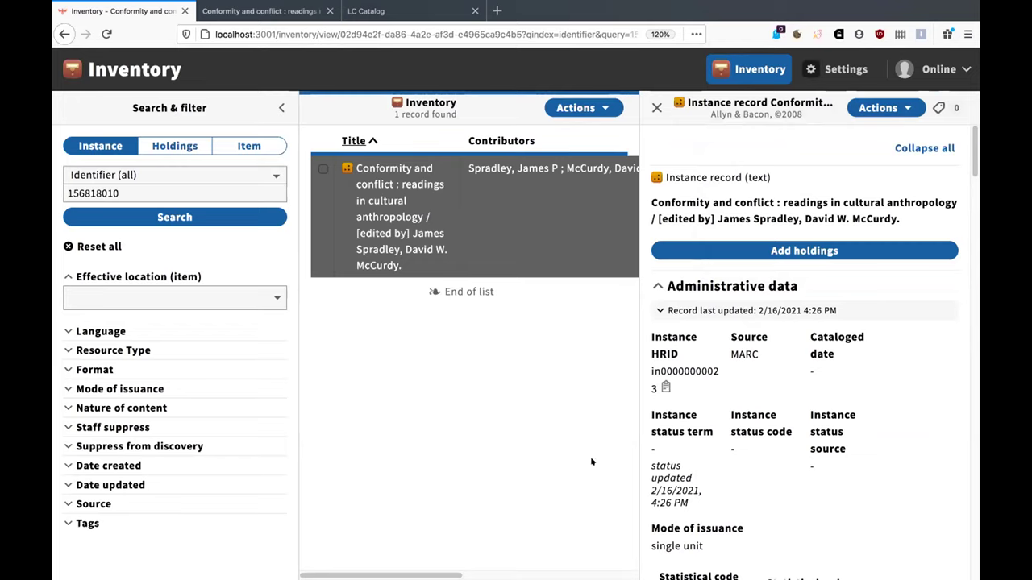
pyautogui.click(841, 69)
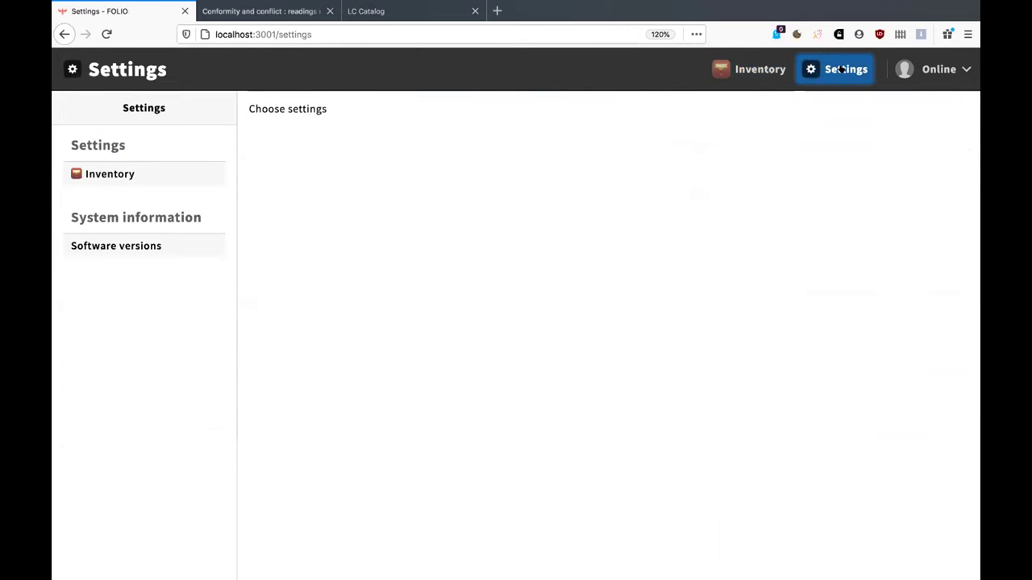
pyautogui.click(91, 173)
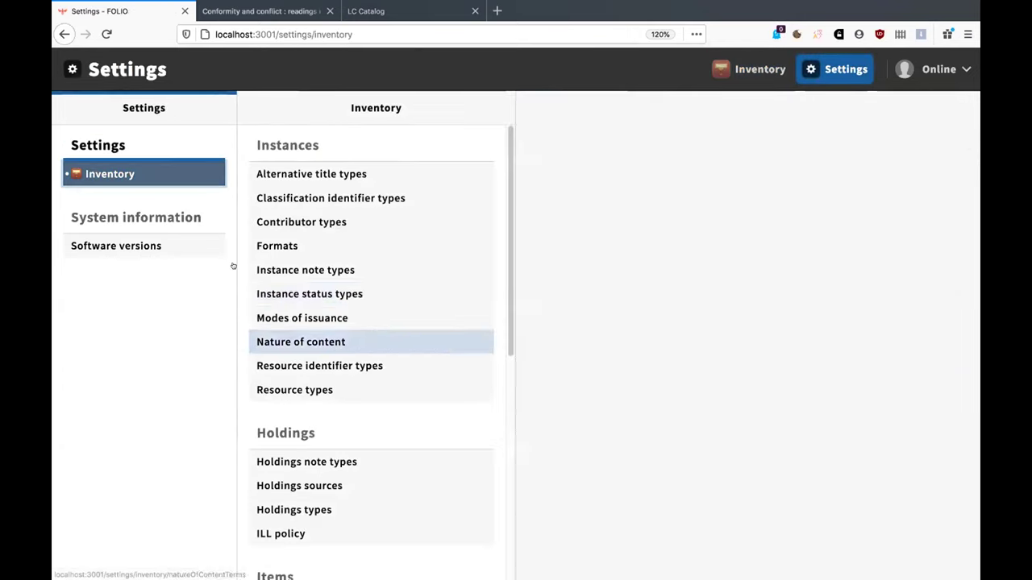
pyautogui.scroll(-5, 323, 331)
pyautogui.click(327, 569)
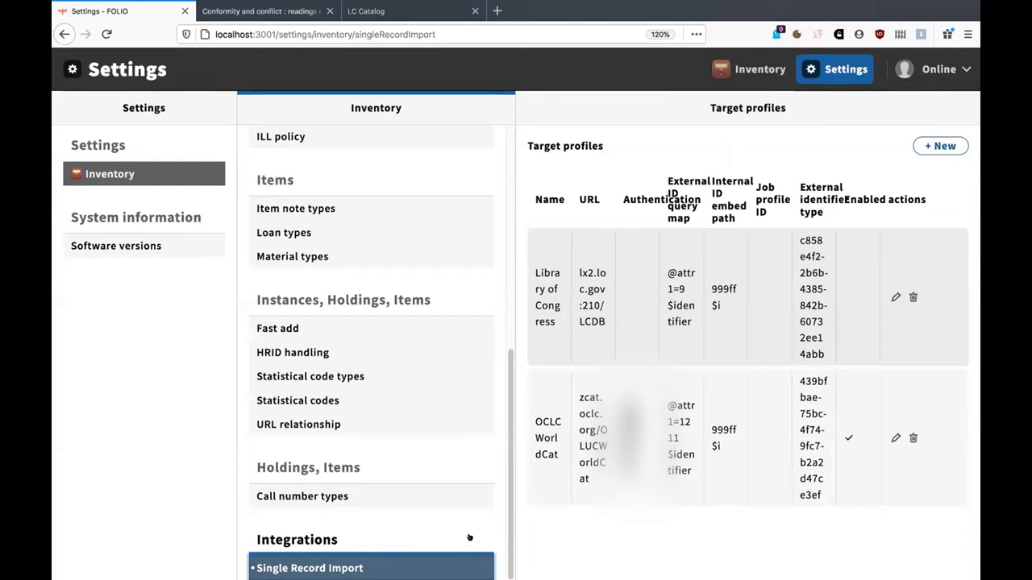
pyautogui.moveTo(530, 396); pyautogui.dragTo(874, 433)
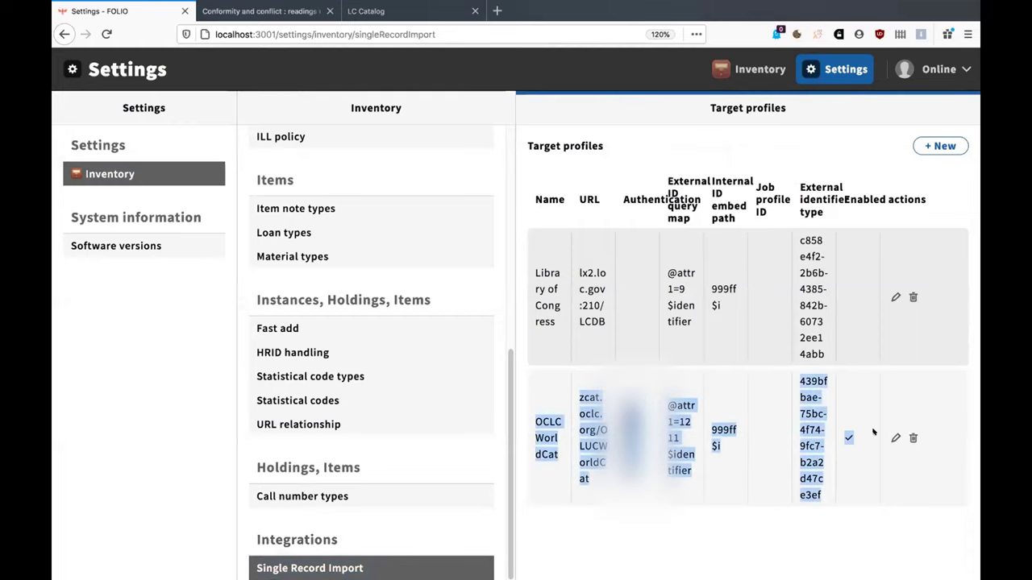
pyautogui.click(573, 540)
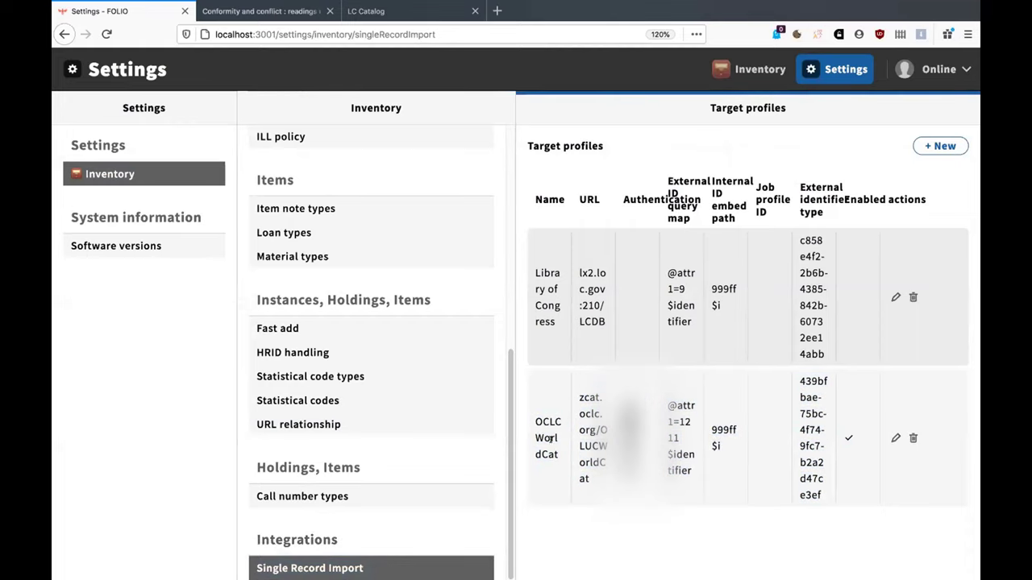
pyautogui.moveTo(591, 482); pyautogui.dragTo(581, 392)
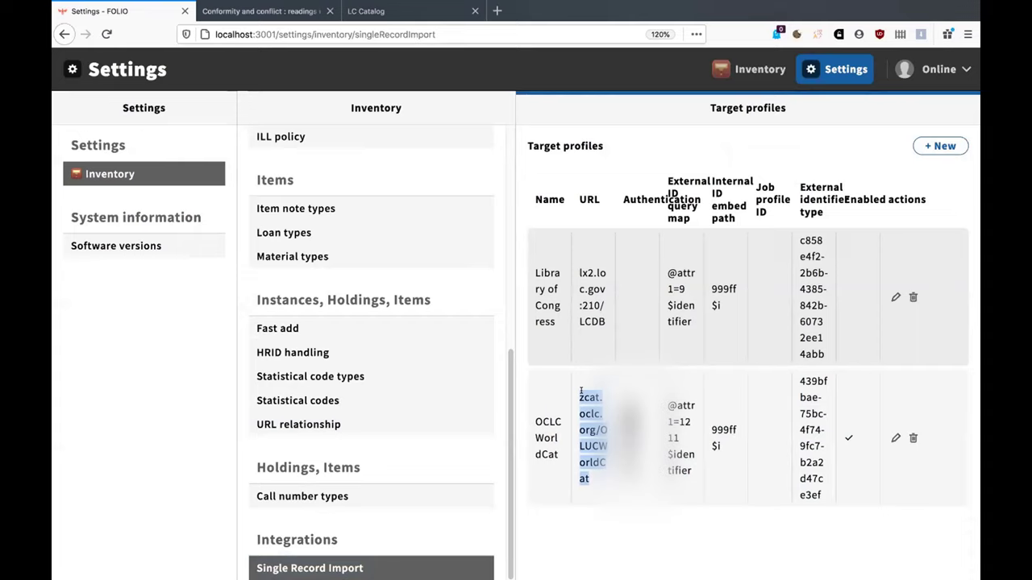
pyautogui.click(580, 392)
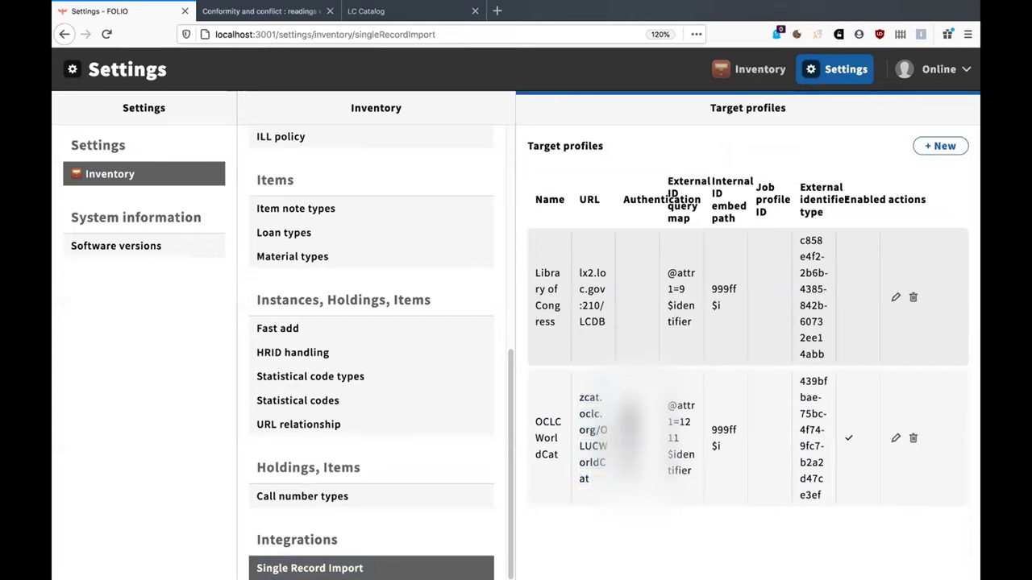
pyautogui.moveTo(633, 482); pyautogui.dragTo(622, 395)
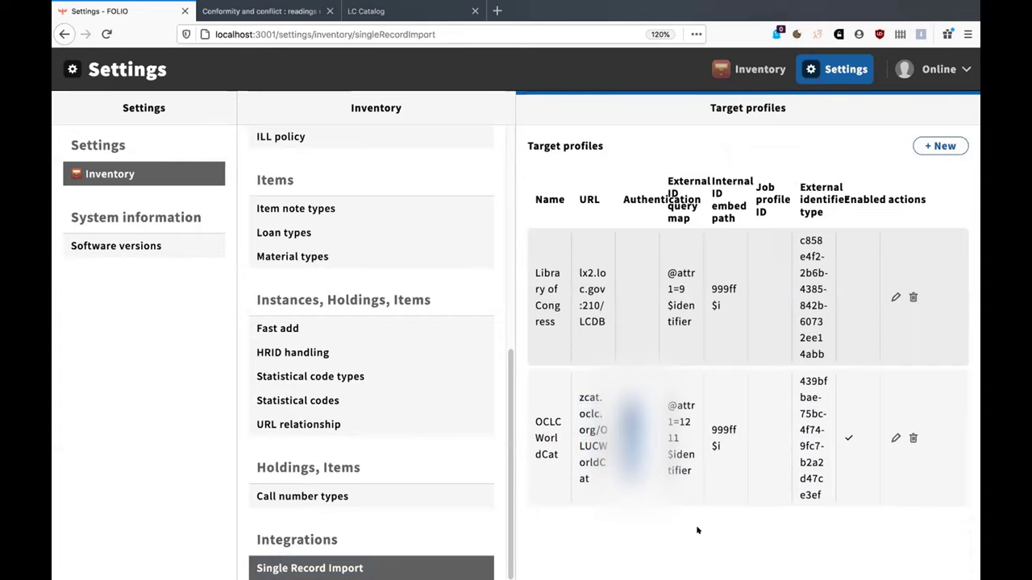
pyautogui.click(725, 542)
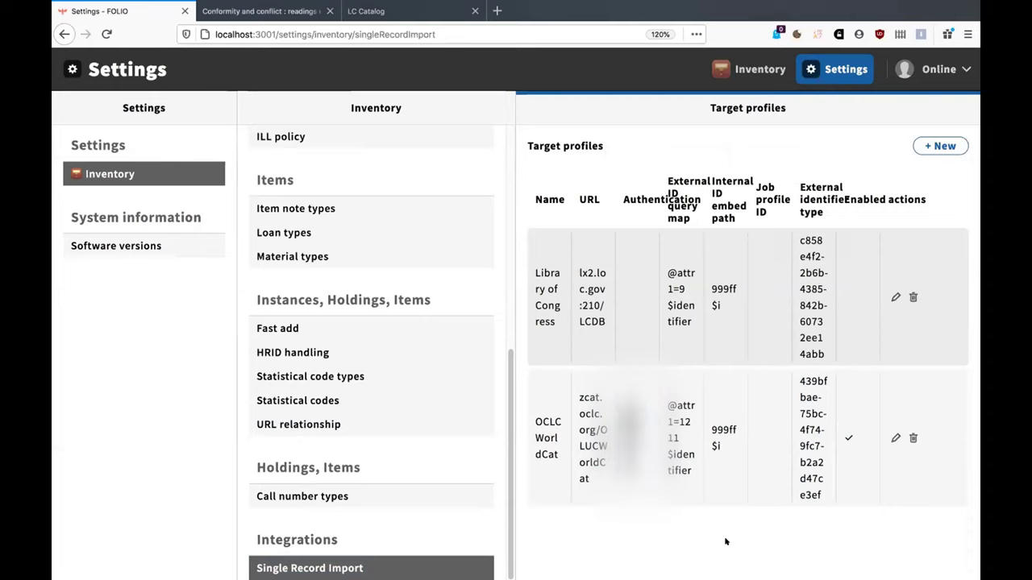
pyautogui.moveTo(665, 400); pyautogui.dragTo(691, 471)
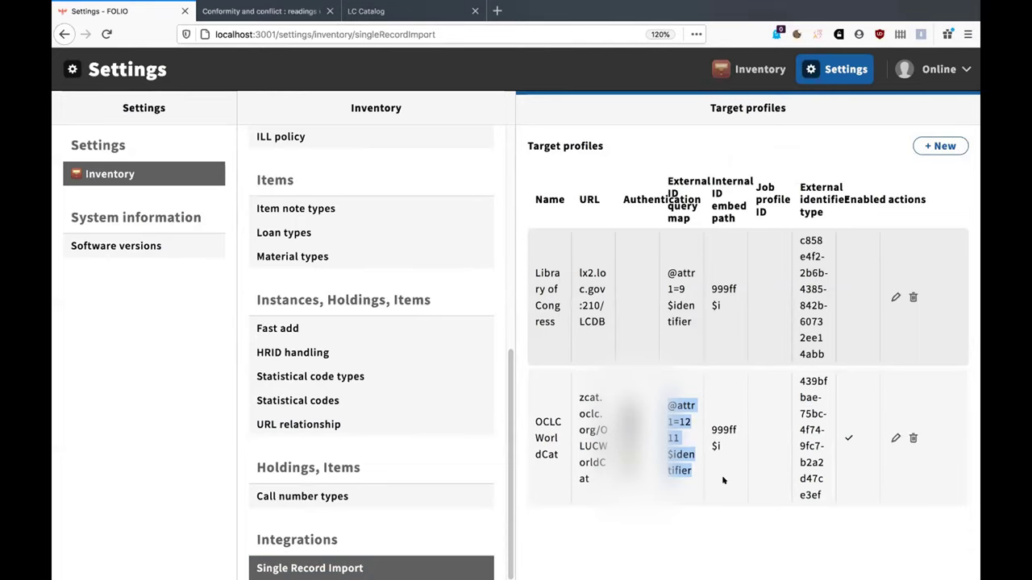
pyautogui.click(734, 543)
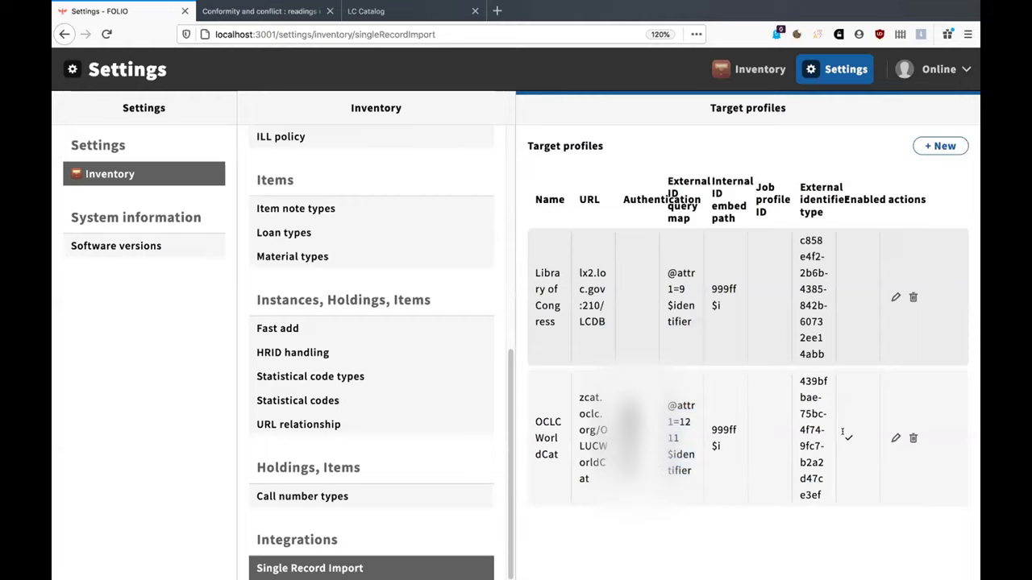
# Disable the OCLC WorldCat target profile, enable Library of Congress, and return to Inventory
pyautogui.click(895, 437)
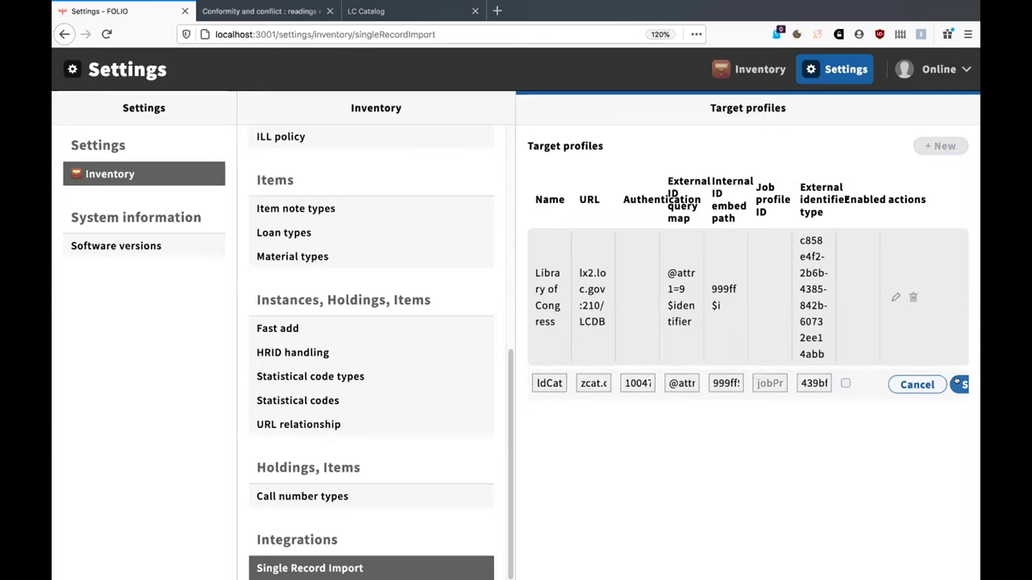
pyautogui.click(959, 385)
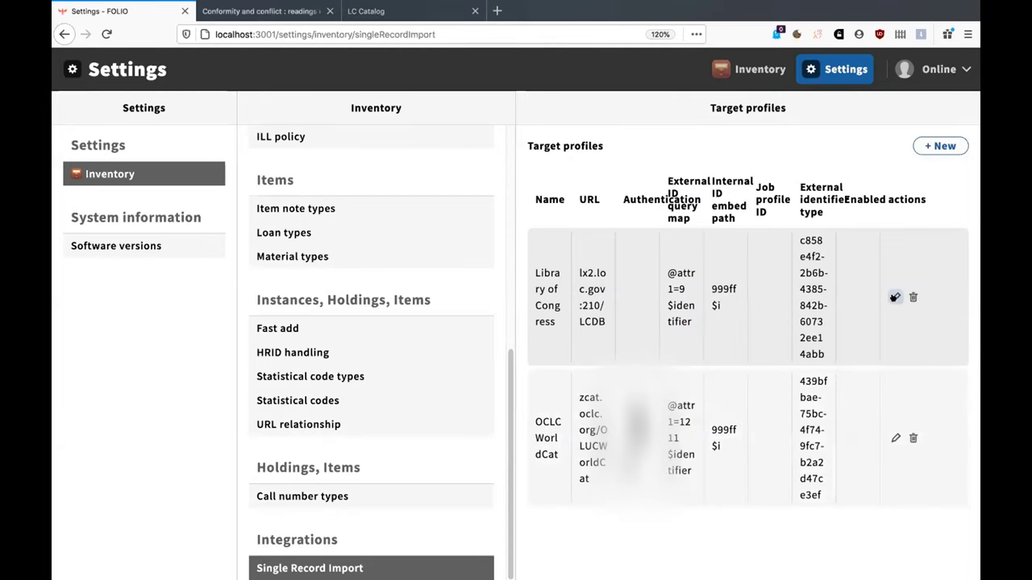
pyautogui.click(895, 297)
pyautogui.click(843, 242)
pyautogui.click(958, 244)
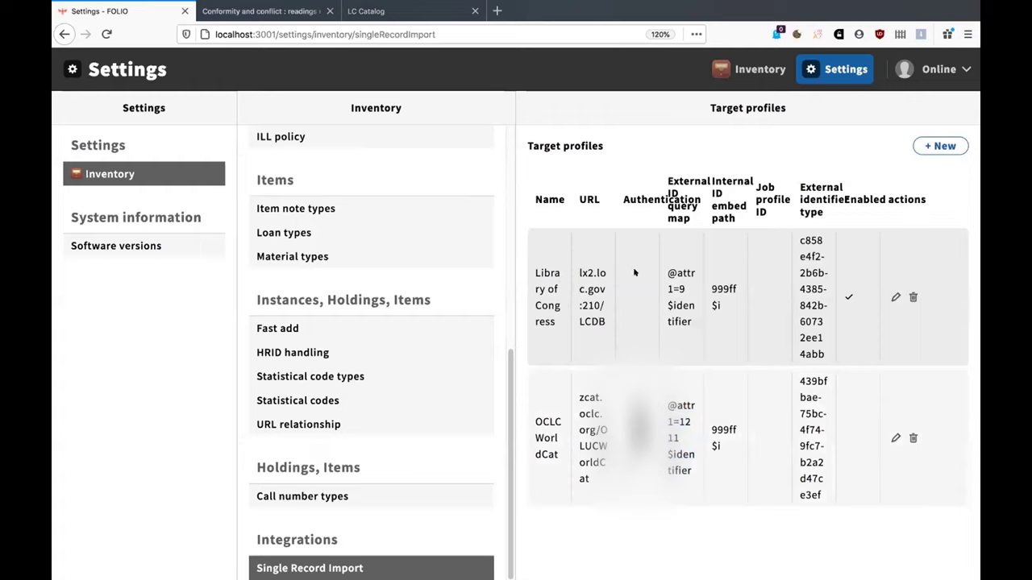
pyautogui.moveTo(579, 271); pyautogui.dragTo(604, 322)
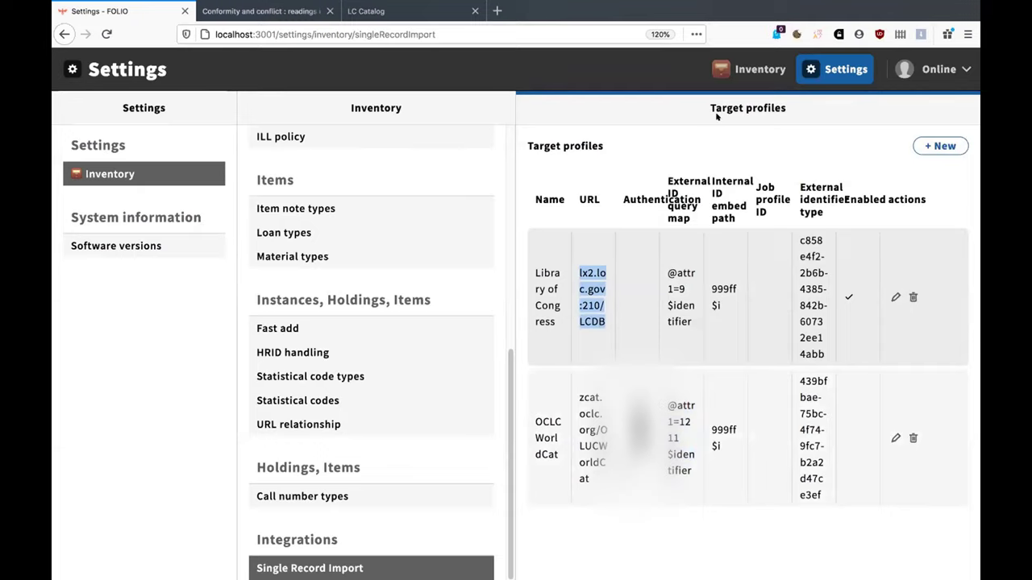
pyautogui.click(749, 70)
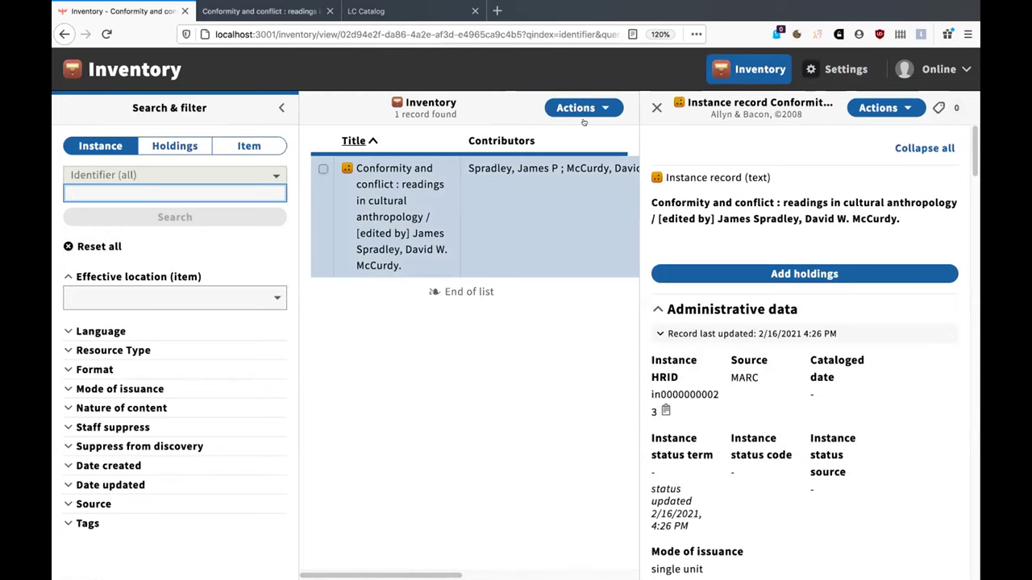
# Begin a Single Record Import in Inventory, then bring up the LC Catalog
pyautogui.click(566, 111)
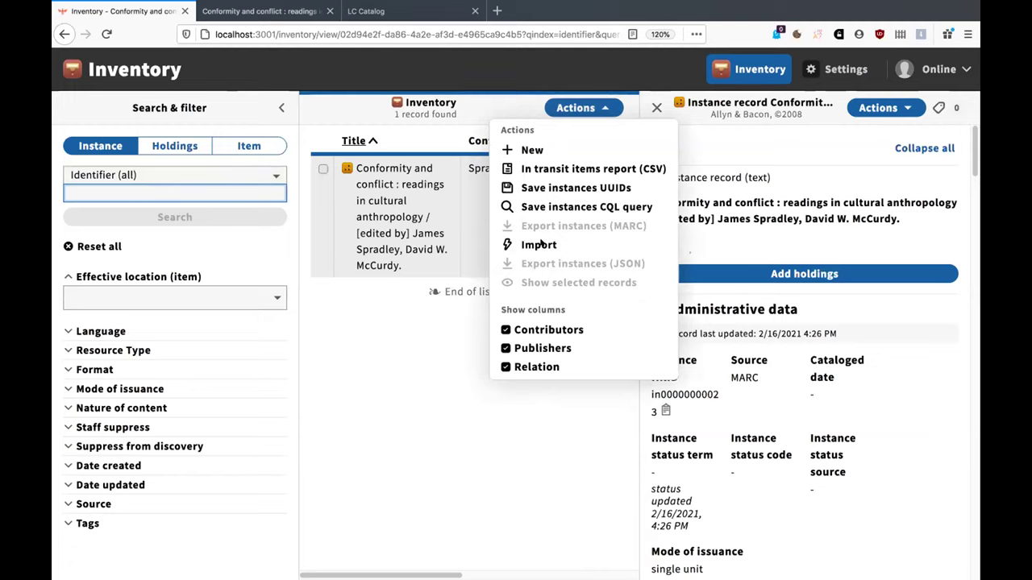
pyautogui.click(542, 244)
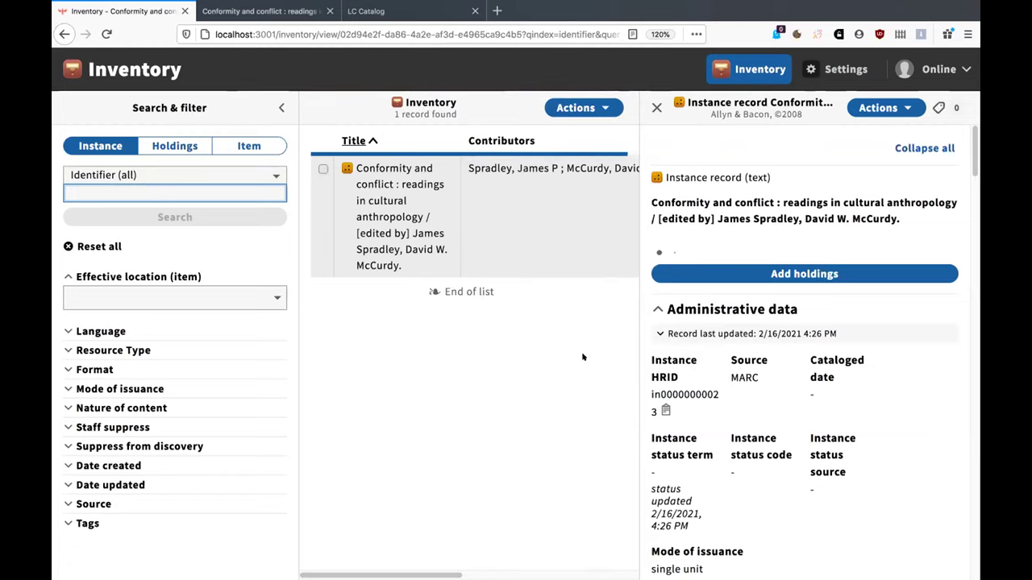
pyautogui.click(379, 11)
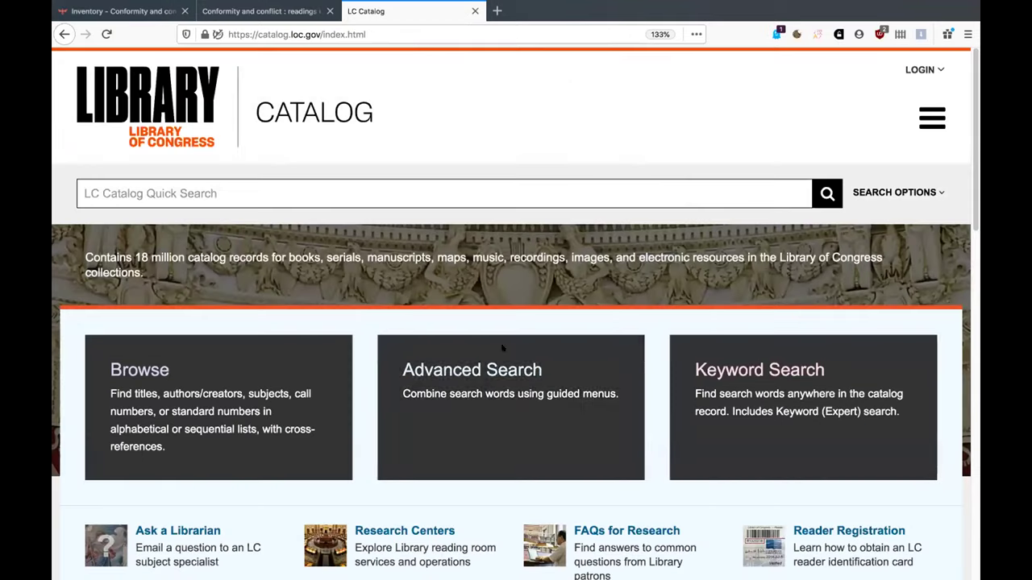
# Search the LC Catalog for 'hunter s thompson curse' and open the 2014 Curse of Lono record
pyautogui.click(447, 191)
pyautogui.write('hun')
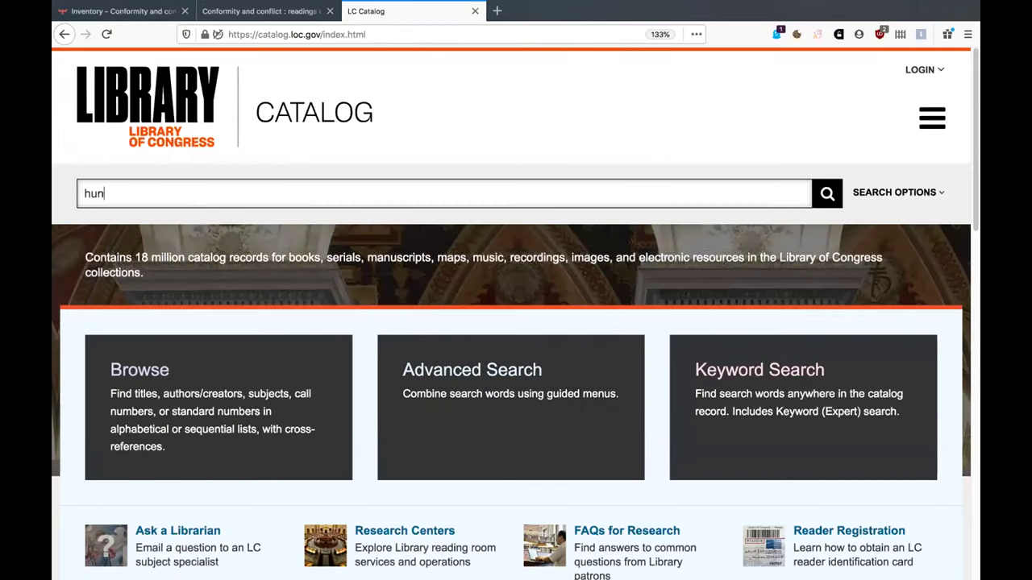
pyautogui.write('ter s thompson curse')
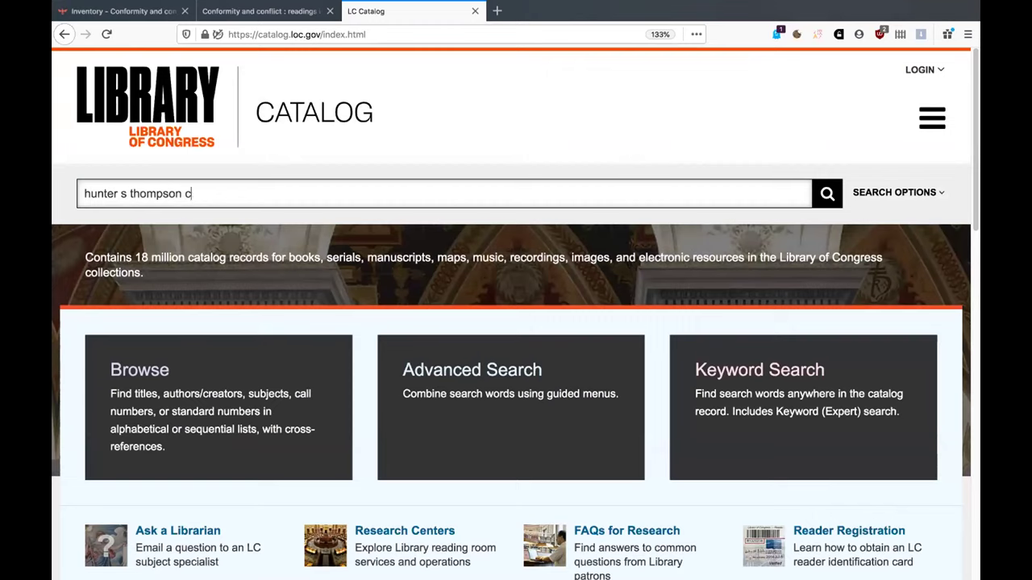
pyautogui.press('Return')
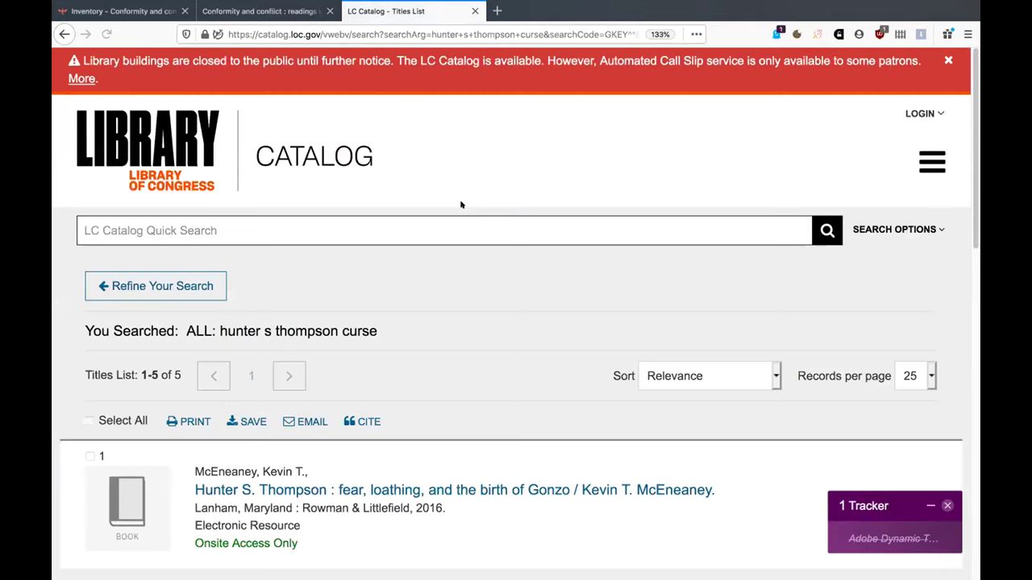
pyautogui.scroll(-3, 307, 318)
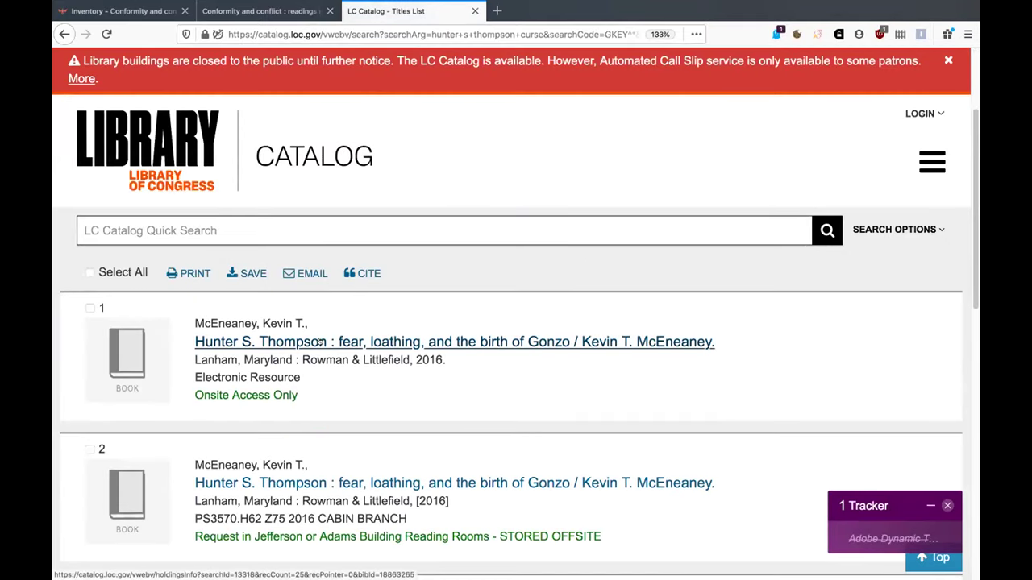
pyautogui.scroll(-5, 321, 342)
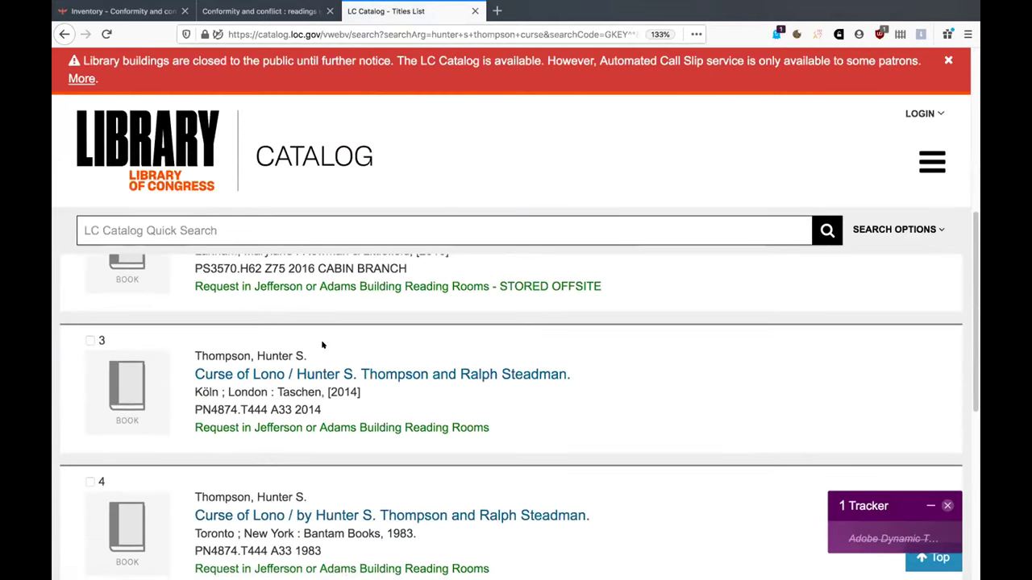
pyautogui.click(253, 374)
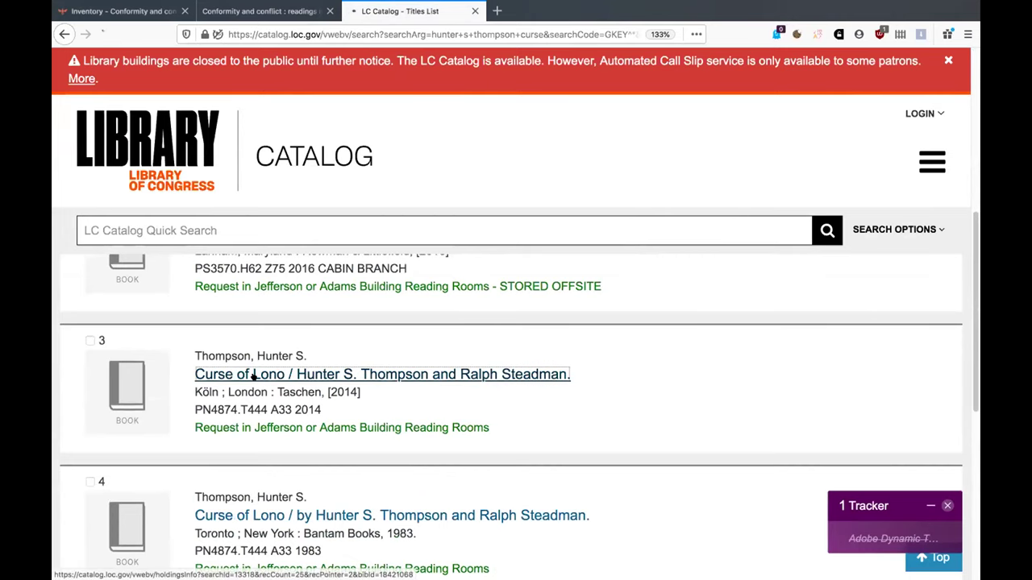
pyautogui.scroll(-8, 437, 292)
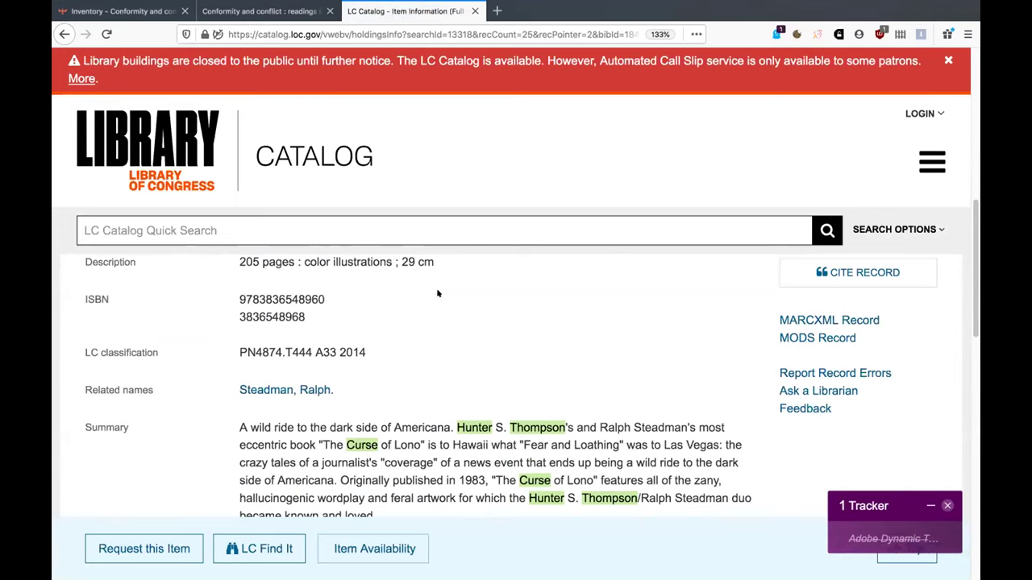
pyautogui.scroll(-5, 438, 293)
pyautogui.doubleClick(262, 401)
pyautogui.hotkey('ctrl', 'c')
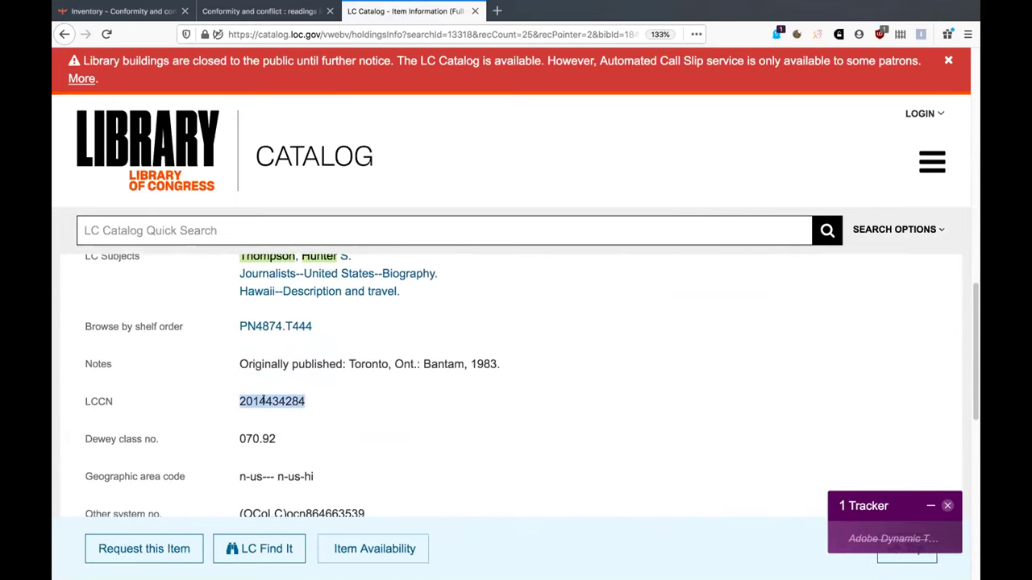
pyautogui.hotkey('ctrl', 'shift', 'Tab')
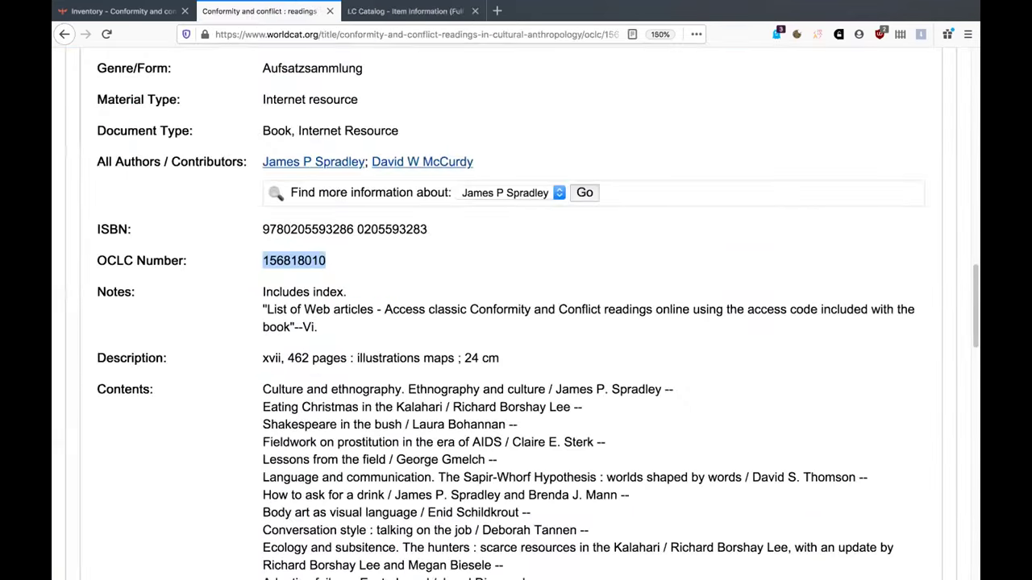
pyautogui.hotkey('ctrl', 'shift', 'Tab')
pyautogui.hotkey('ctrl', 'v')
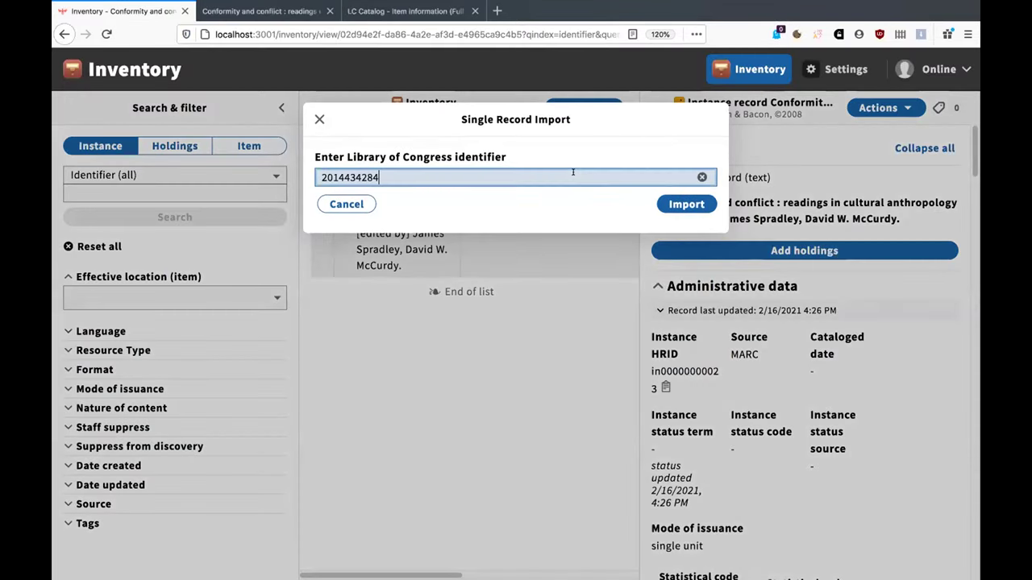
pyautogui.click(677, 204)
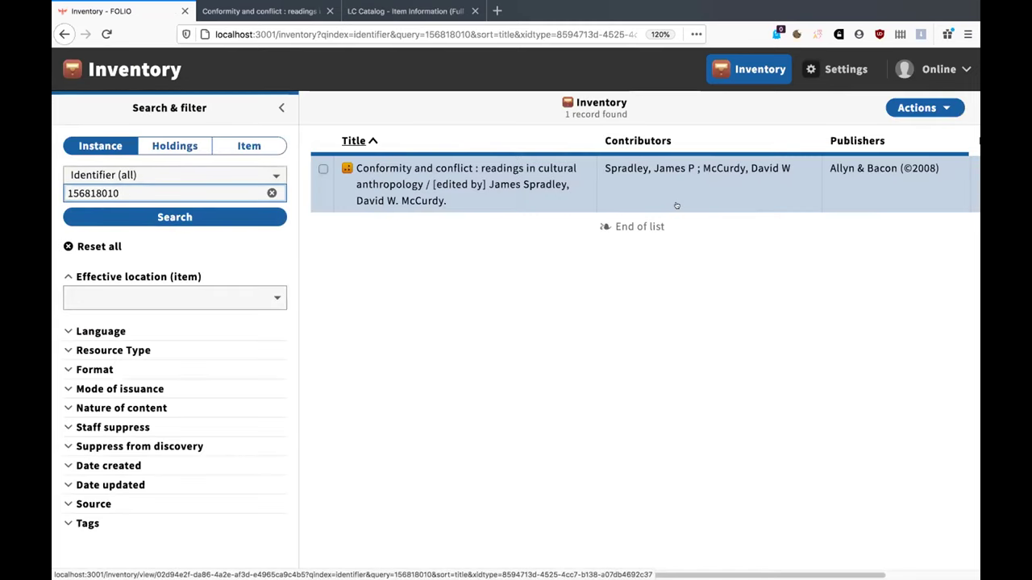
pyautogui.click(167, 192)
pyautogui.hotkey('ctrl', 'a')
pyautogui.hotkey('ctrl', 'v')
pyautogui.click(183, 216)
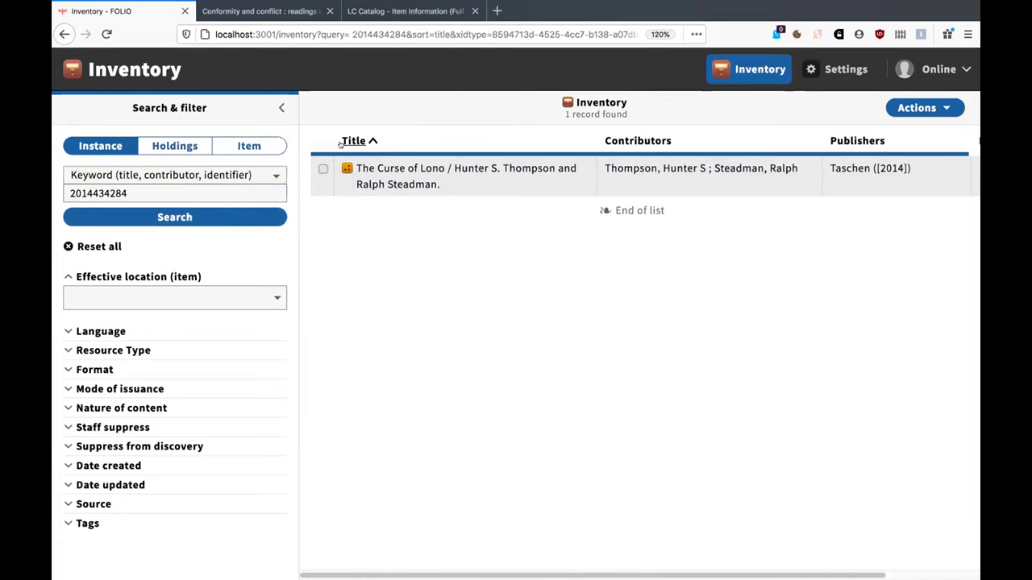
# Open The Curse of Lono (Taschen, 2014) instance from the results list
pyautogui.click(483, 179)
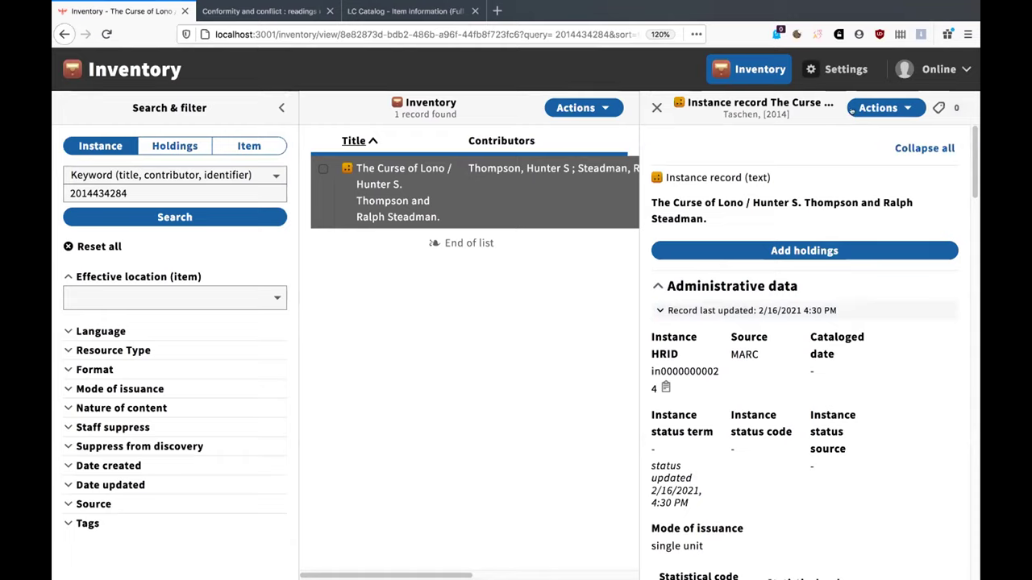
pyautogui.click(907, 108)
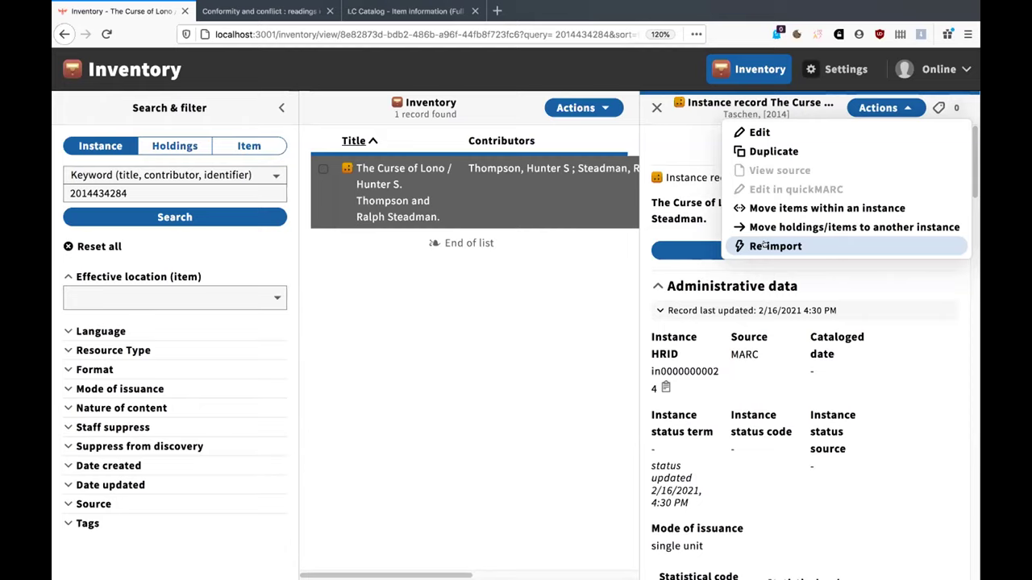
pyautogui.click(501, 387)
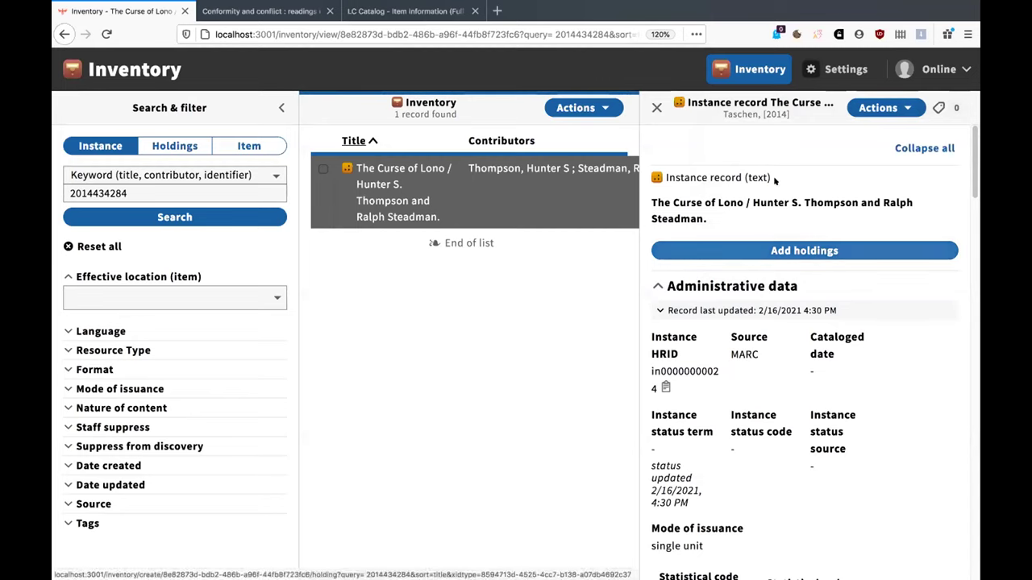
# Go to Inventory settings and highlight the Library of Congress identifier type UUID
pyautogui.click(835, 69)
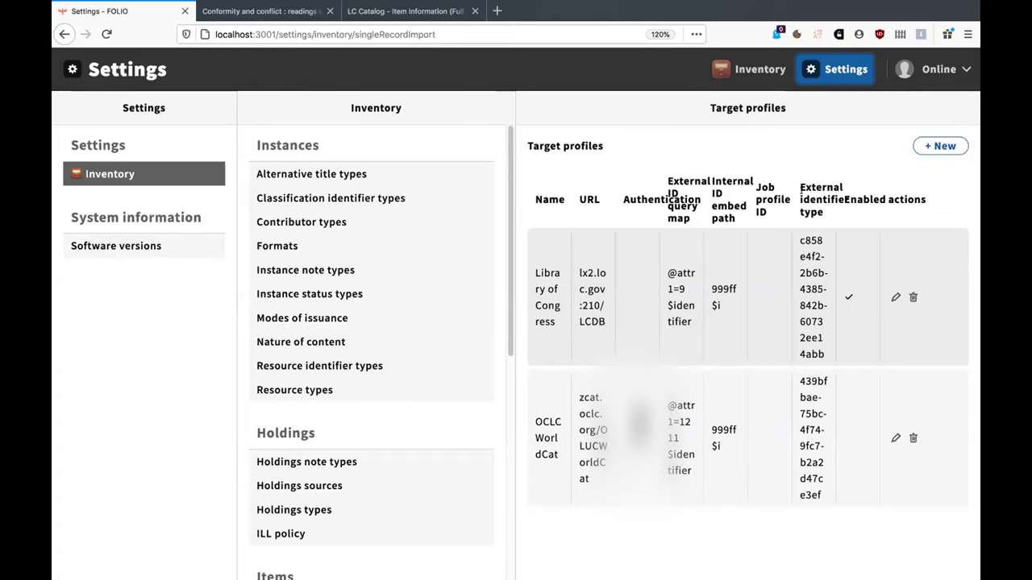
pyautogui.moveTo(797, 235); pyautogui.dragTo(821, 355)
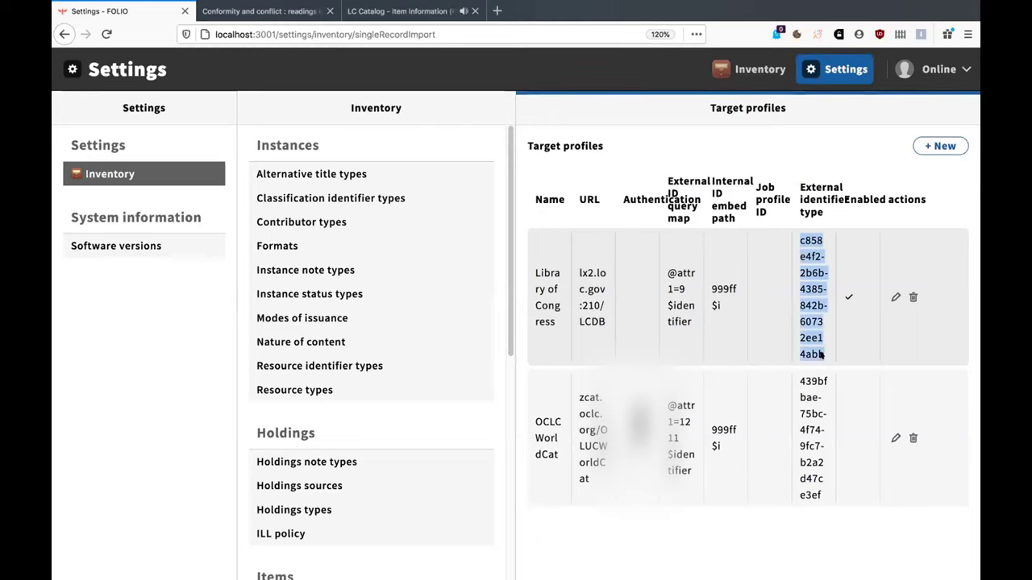
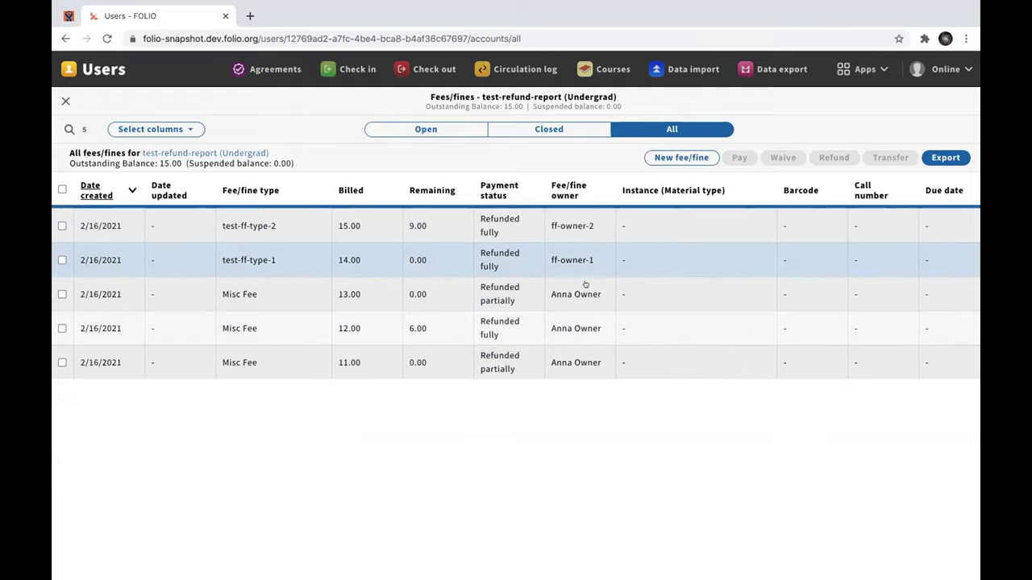
# Start the Refunds to process manually report, leaving the fee/fine owner filter empty
pyautogui.click(66, 101)
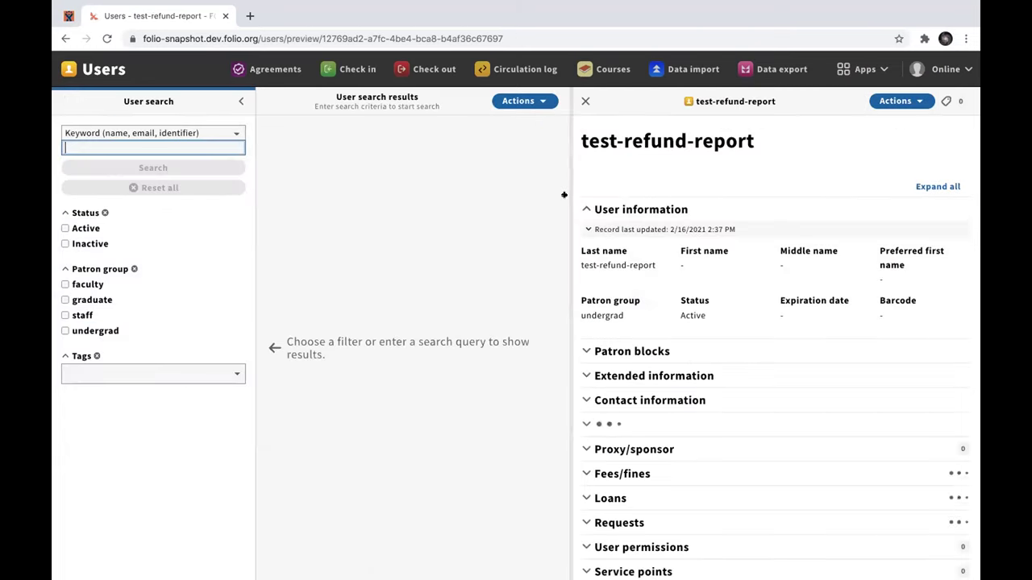
pyautogui.click(543, 101)
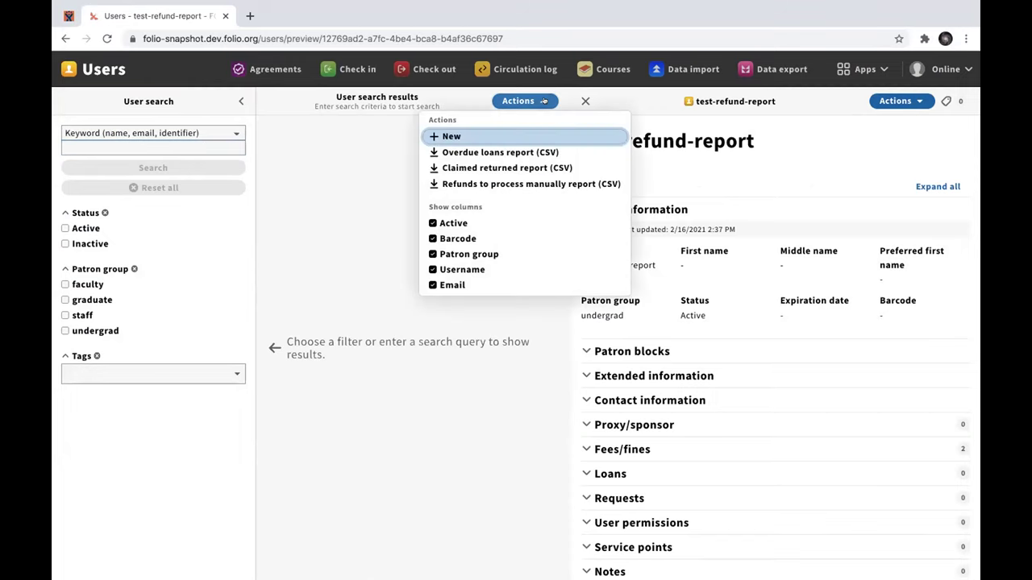
pyautogui.click(517, 184)
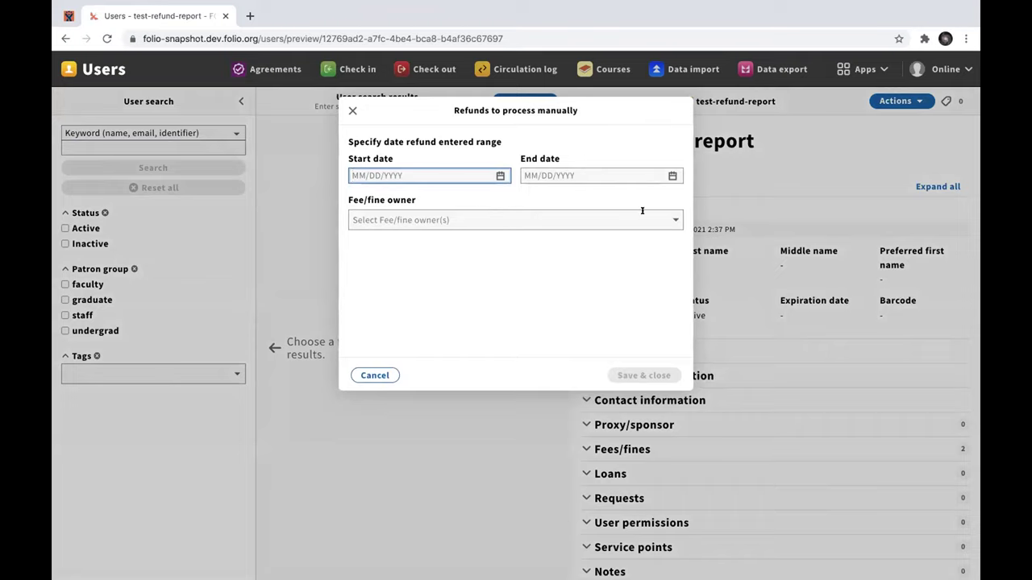
pyautogui.click(574, 211)
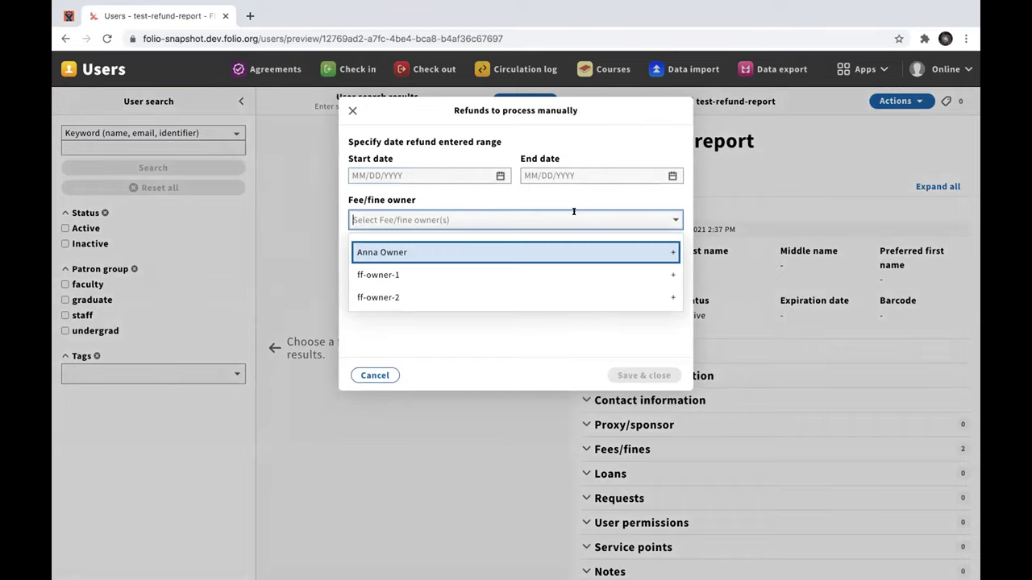
pyautogui.click(572, 252)
pyautogui.click(570, 276)
pyautogui.click(568, 289)
pyautogui.click(569, 289)
pyautogui.click(572, 274)
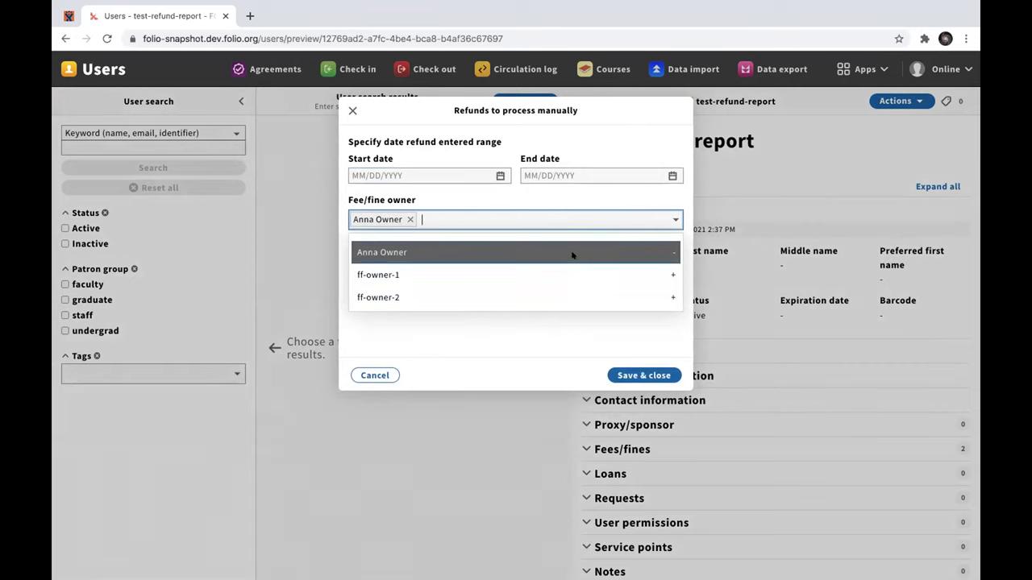
pyautogui.click(573, 252)
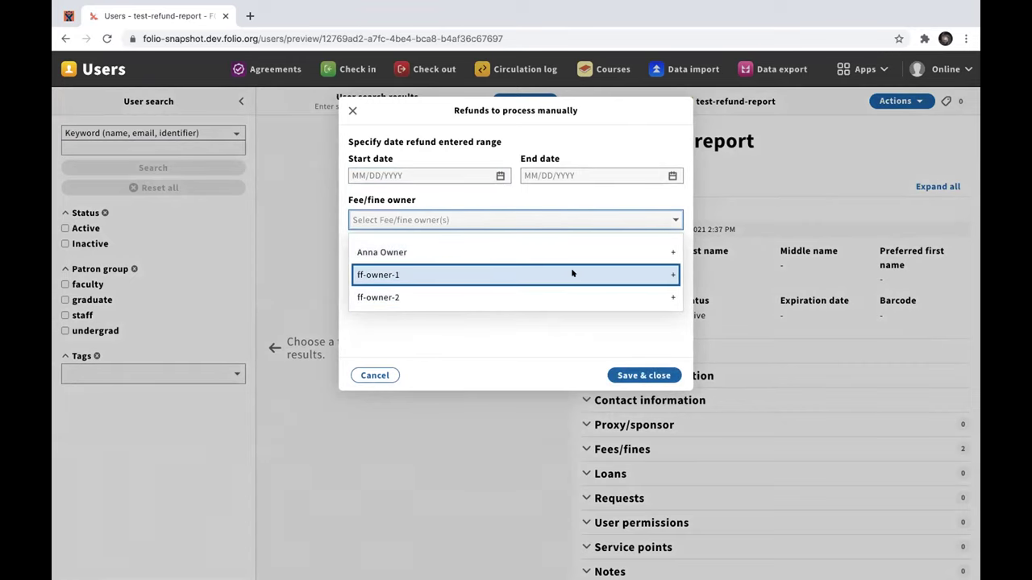
pyautogui.click(552, 327)
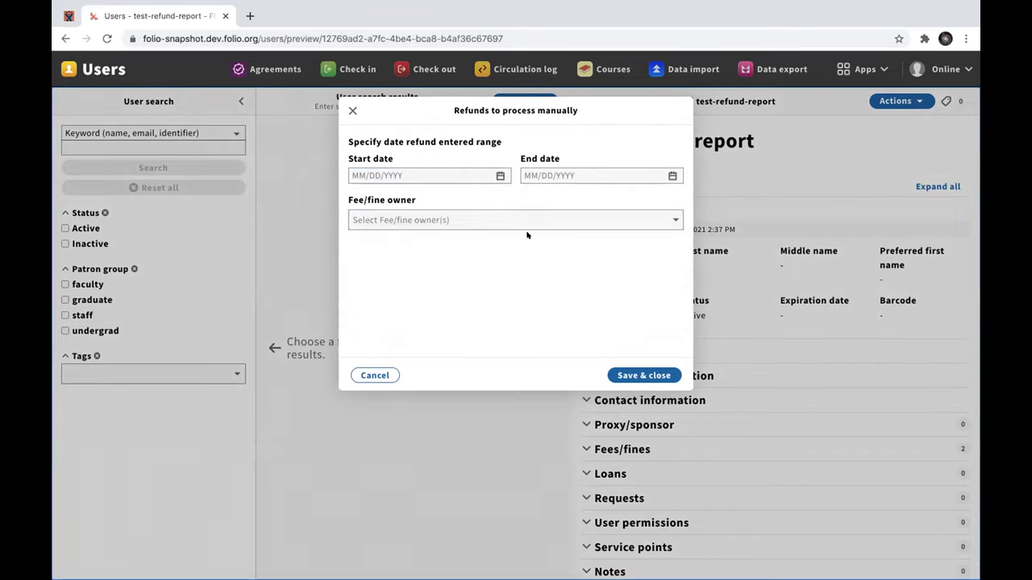
# Set both dates to 2021-02-16, then generate, save and open the refunds CSV
pyautogui.click(500, 176)
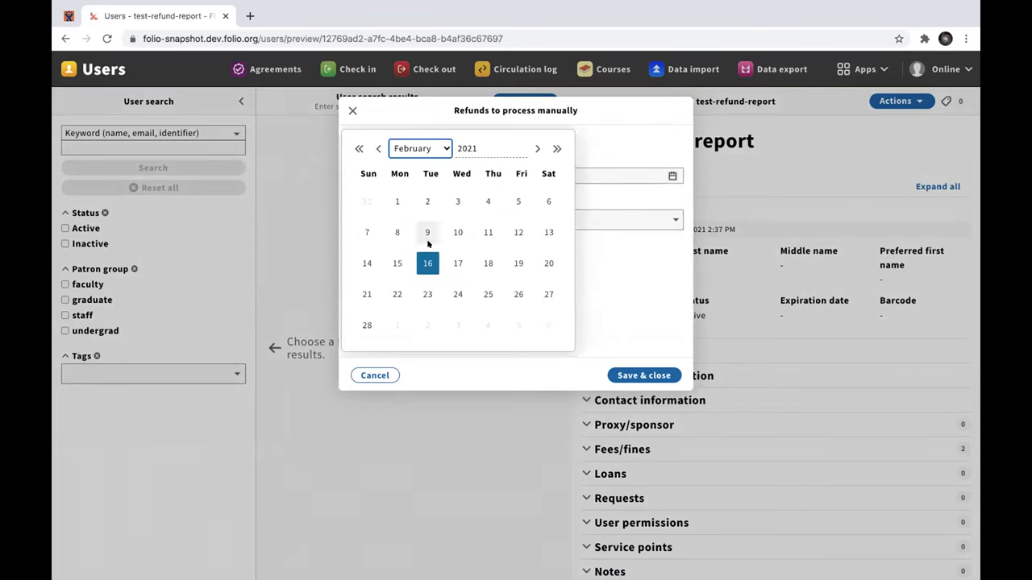
pyautogui.click(429, 257)
pyautogui.click(673, 176)
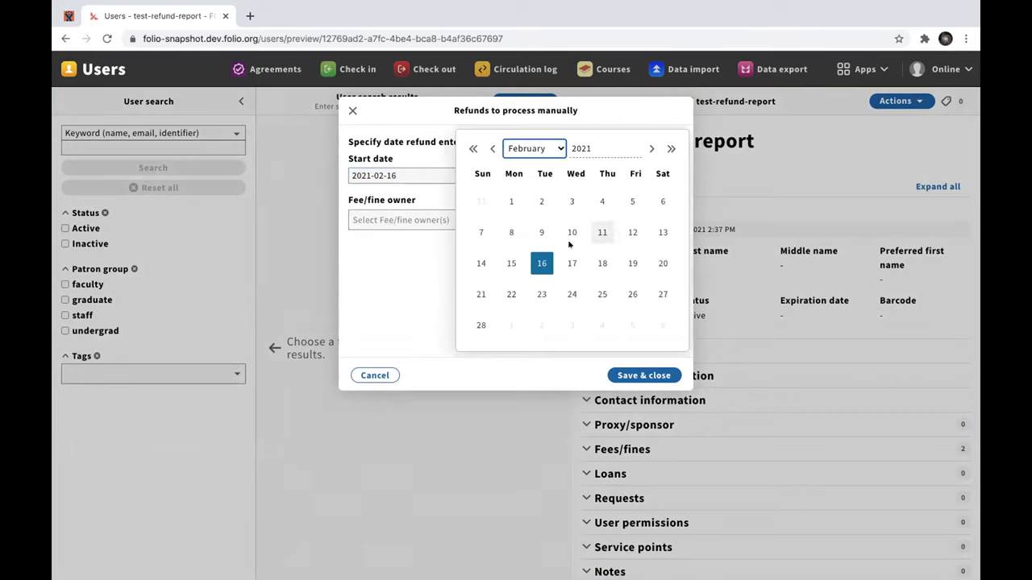
pyautogui.click(541, 260)
pyautogui.click(637, 375)
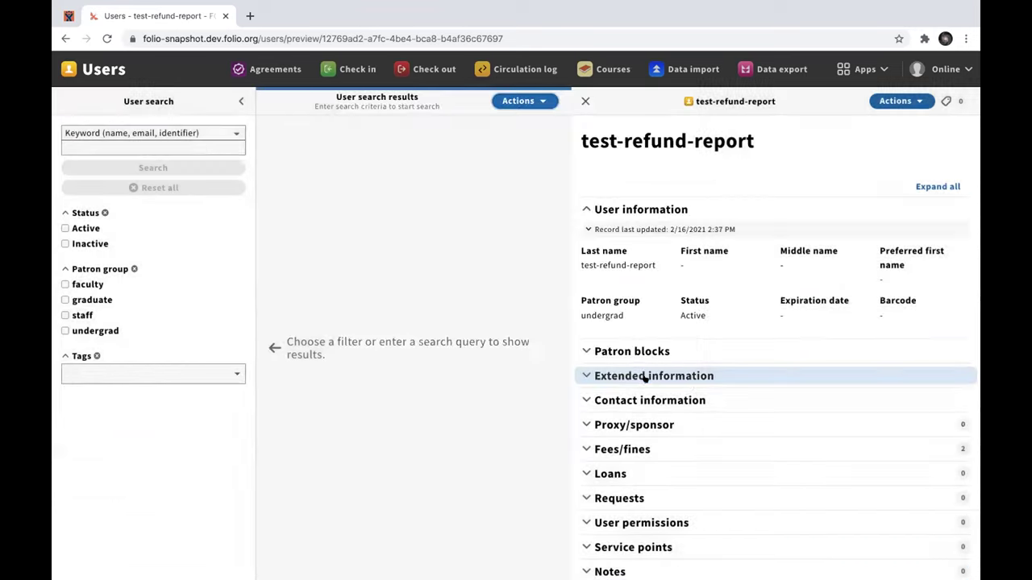
pyautogui.press('Return')
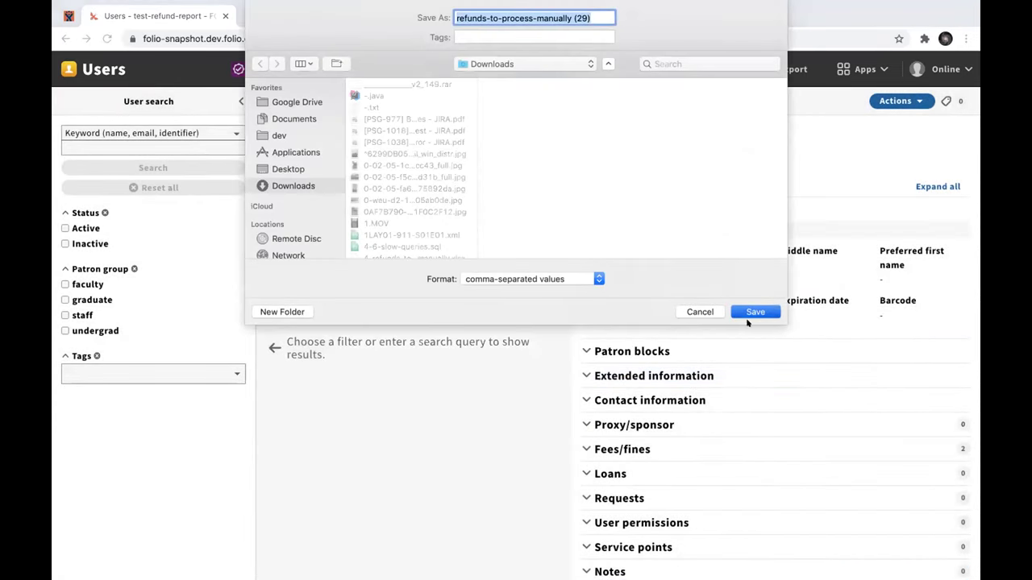
pyautogui.click(89, 561)
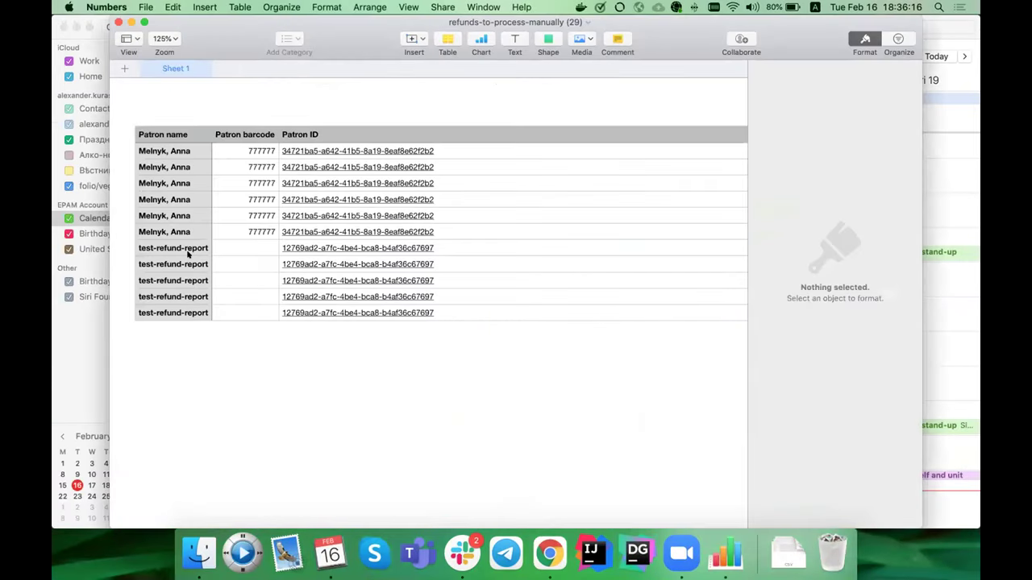
# Check the fee/fine owners (ff-owner-1, ff-owner-2) of the test-refund-report rows 8–12
pyautogui.moveTo(188, 252); pyautogui.dragTo(185, 313)
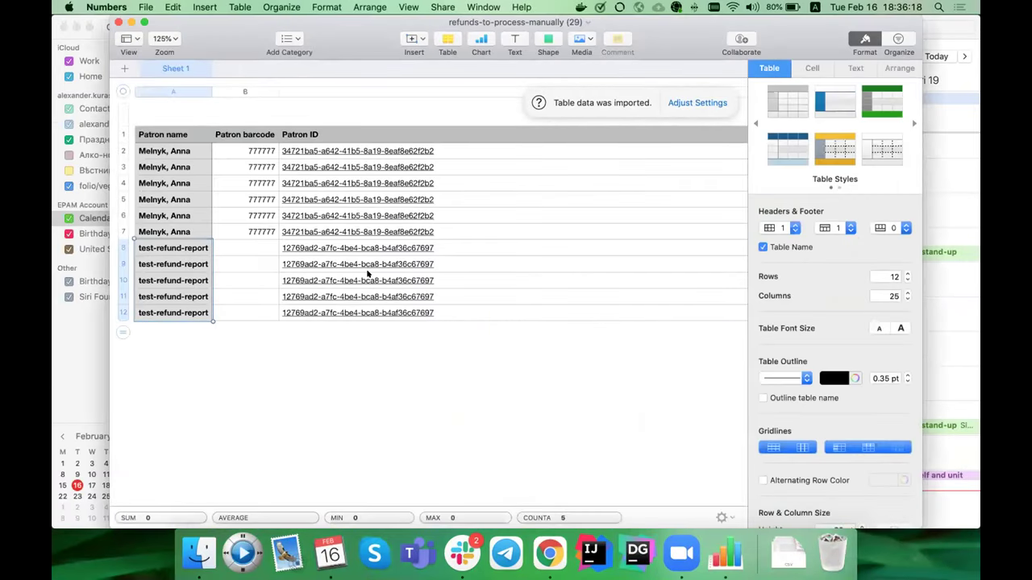
pyautogui.hscroll(10, 367, 274)
pyautogui.hscroll(4, 367, 274)
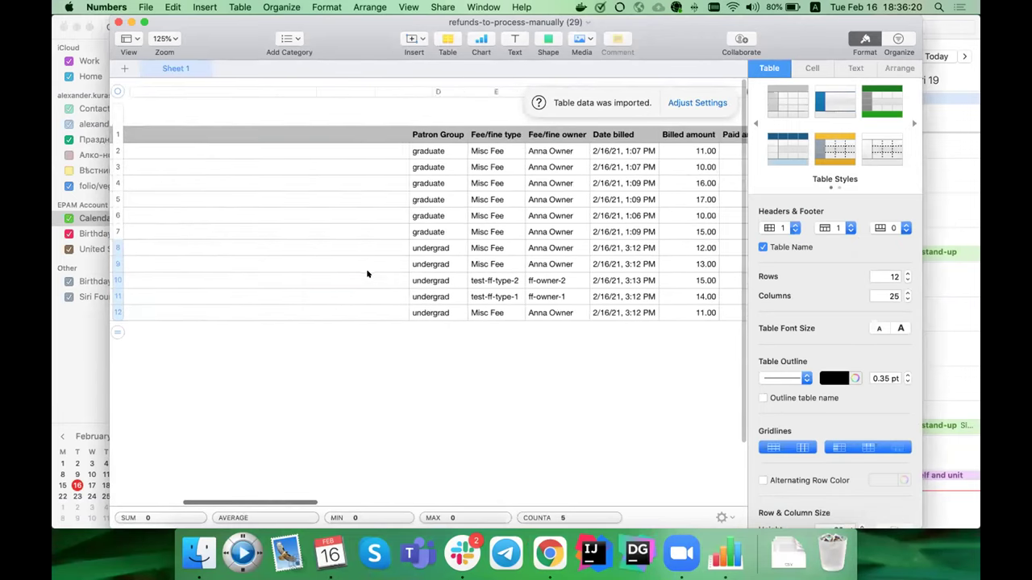
pyautogui.click(477, 138)
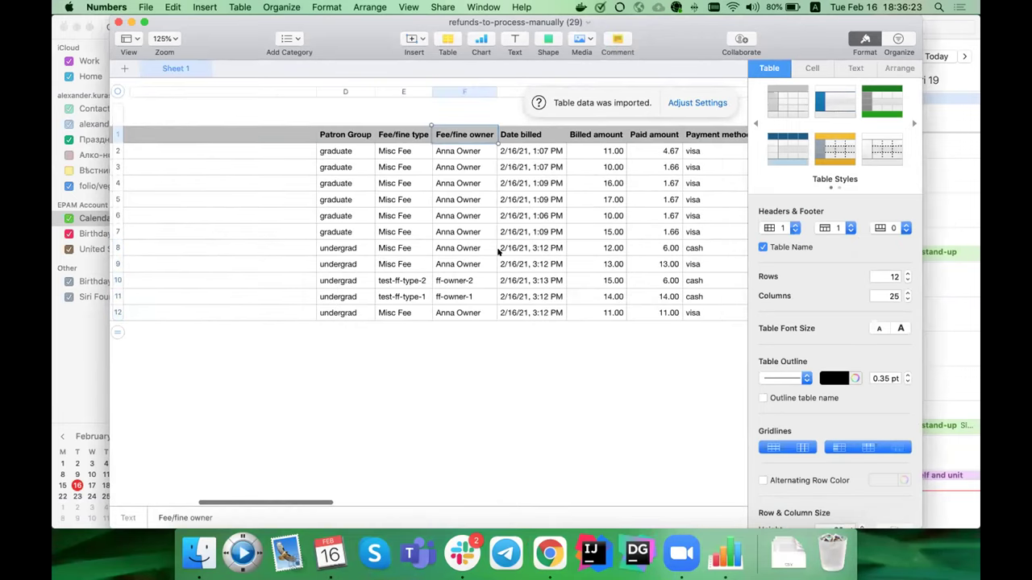
pyautogui.moveTo(468, 252); pyautogui.dragTo(468, 314)
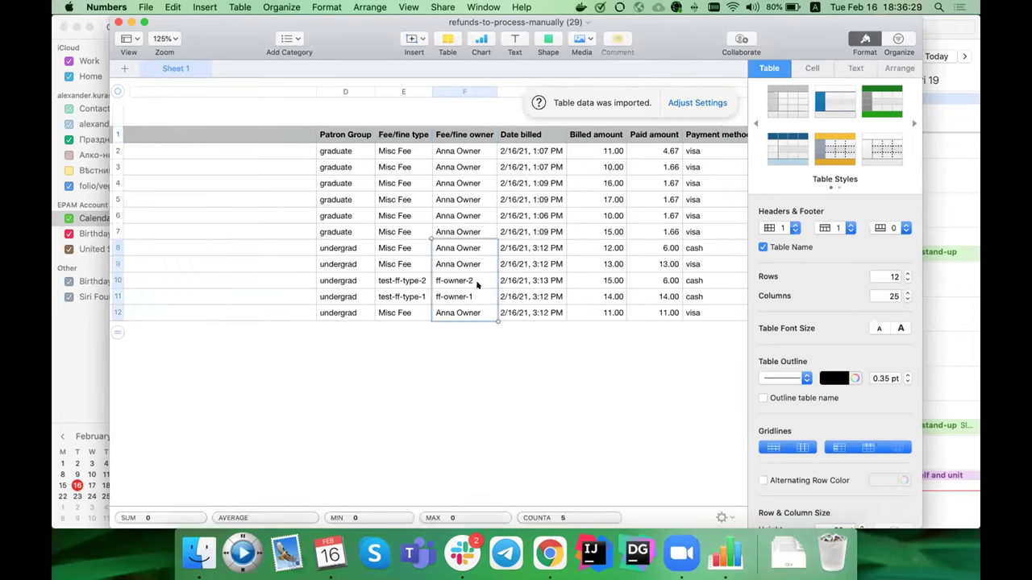
pyautogui.click(477, 283)
pyautogui.click(461, 296)
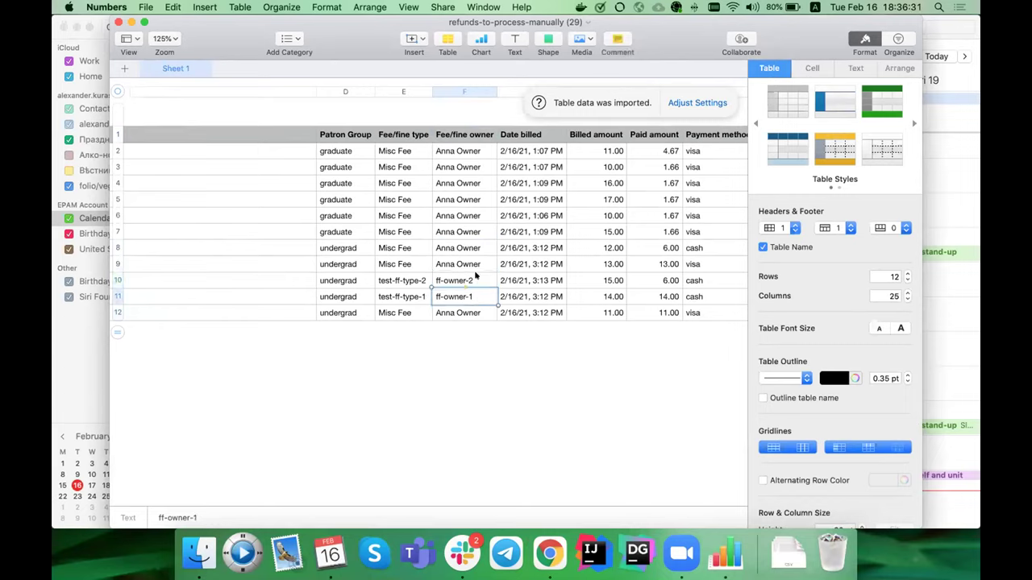
pyautogui.click(479, 282)
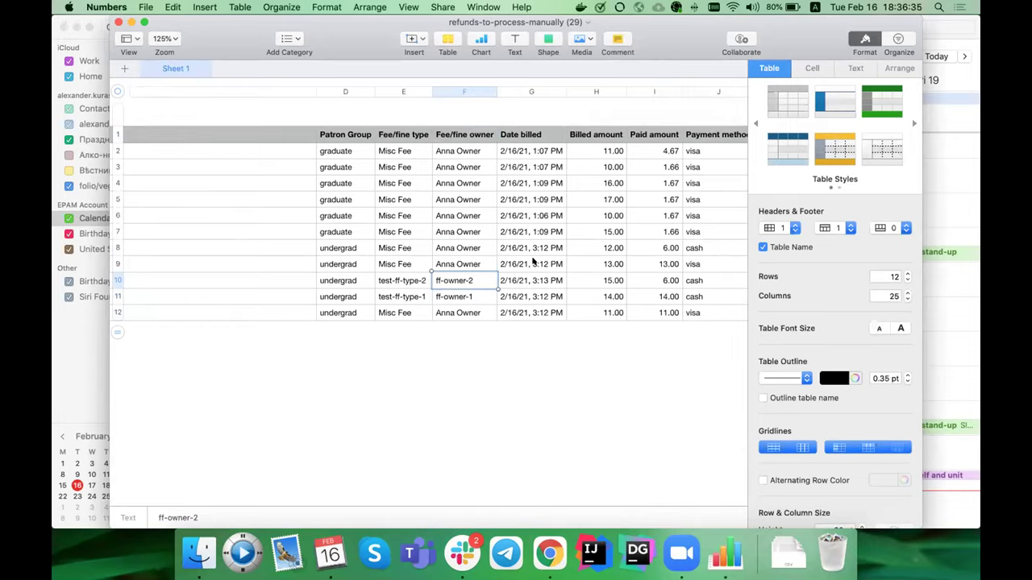
pyautogui.hotkey('ctrl', 'Right')
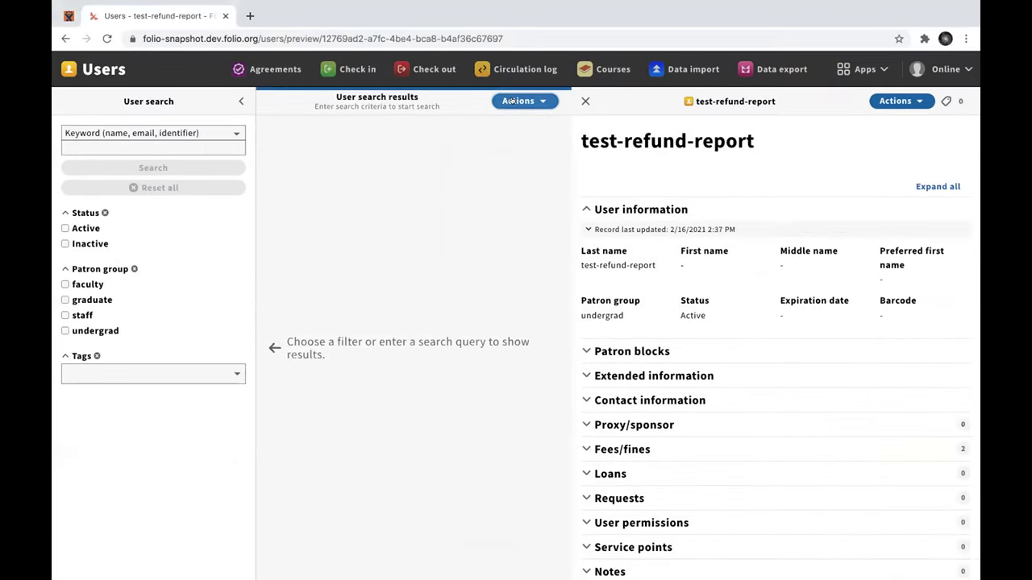
# Start another refunds report filtered to owners ff-owner-1 and ff-owner-2
pyautogui.click(512, 100)
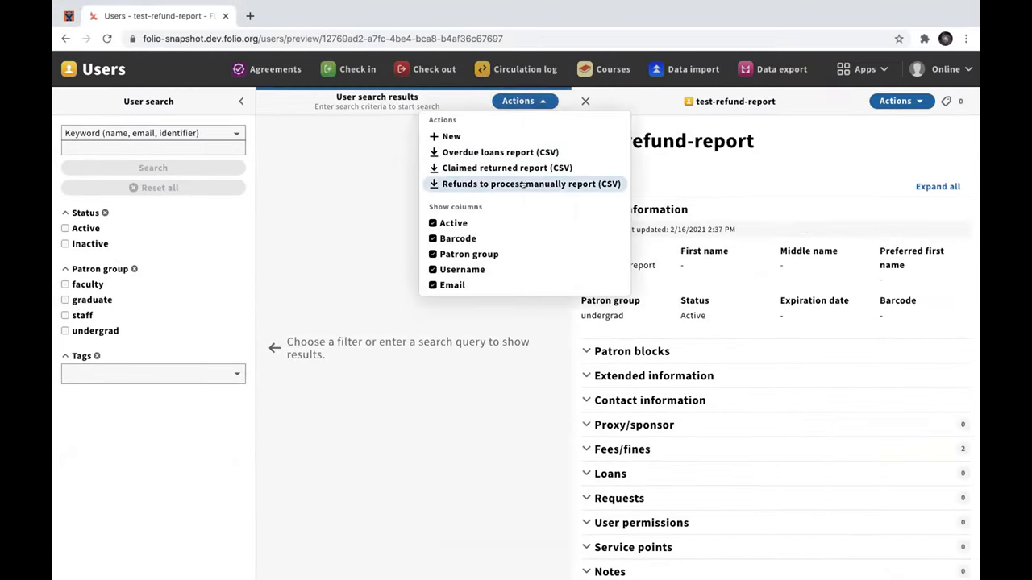
pyautogui.click(522, 185)
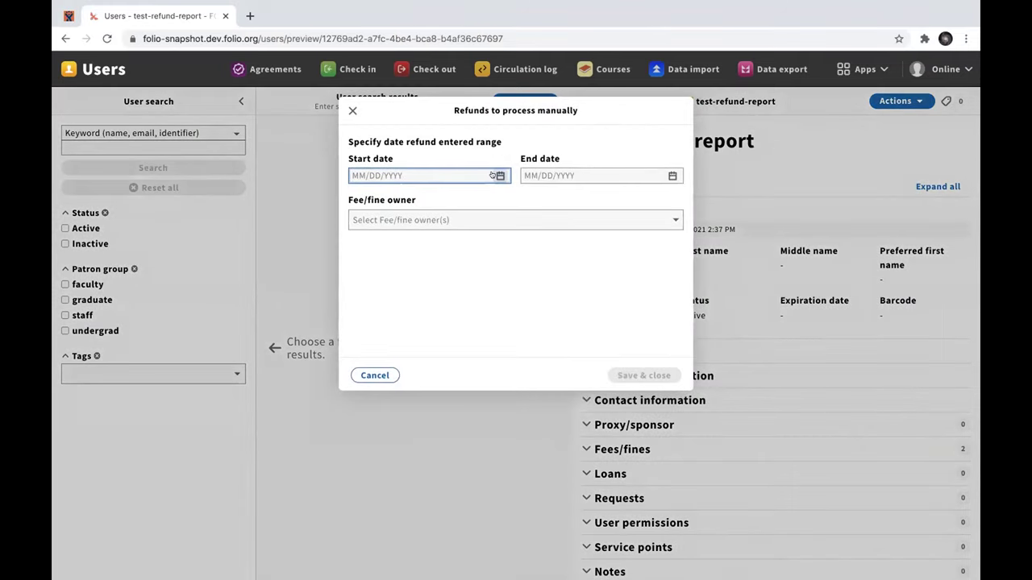
pyautogui.click(622, 217)
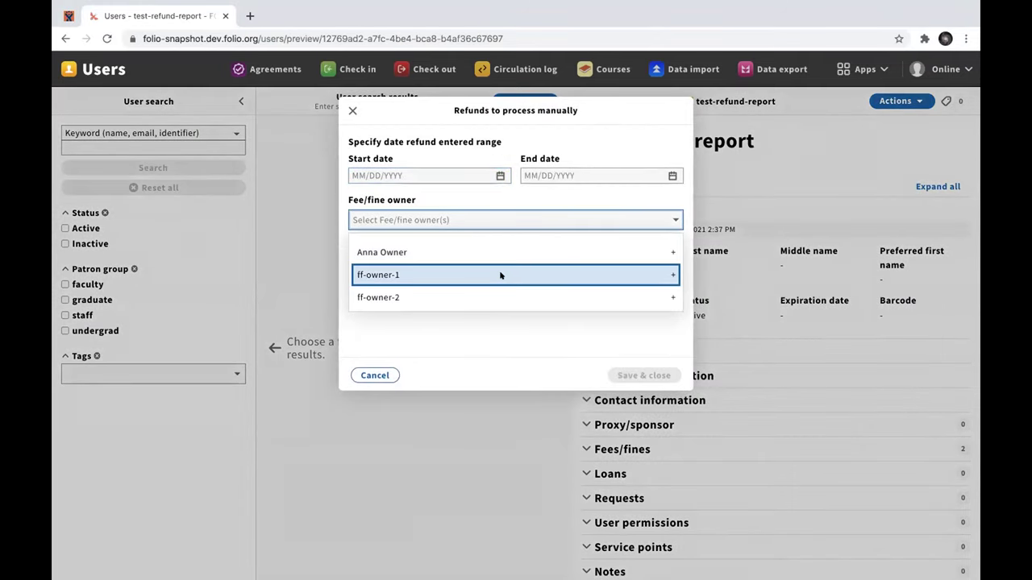
pyautogui.click(500, 275)
pyautogui.click(501, 297)
pyautogui.click(500, 175)
# Set both dates to 2021-02-16 and save the owner-filtered refunds CSV
pyautogui.click(500, 175)
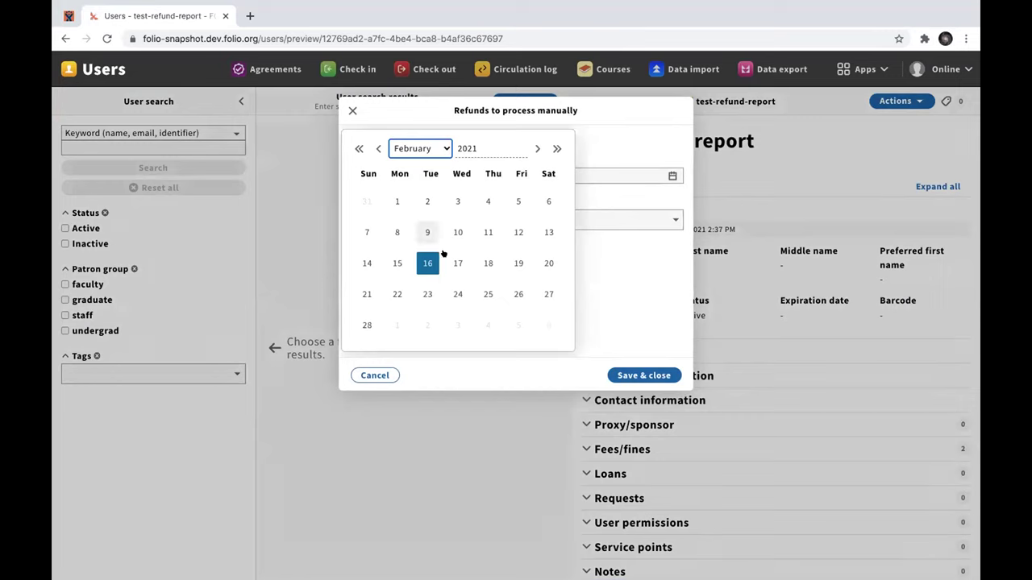
pyautogui.click(427, 263)
pyautogui.click(672, 175)
pyautogui.click(542, 263)
pyautogui.click(668, 376)
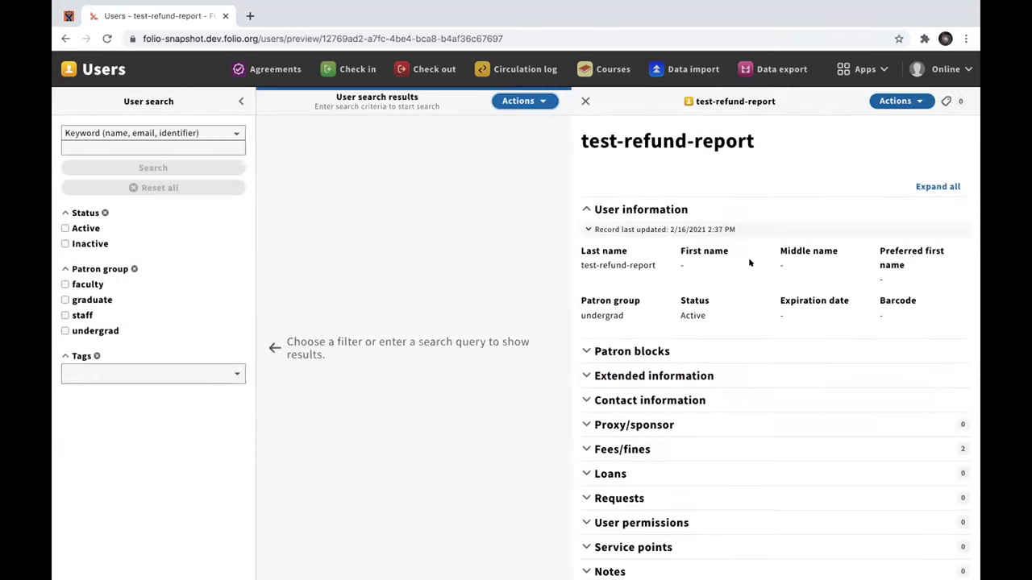
pyautogui.click(752, 312)
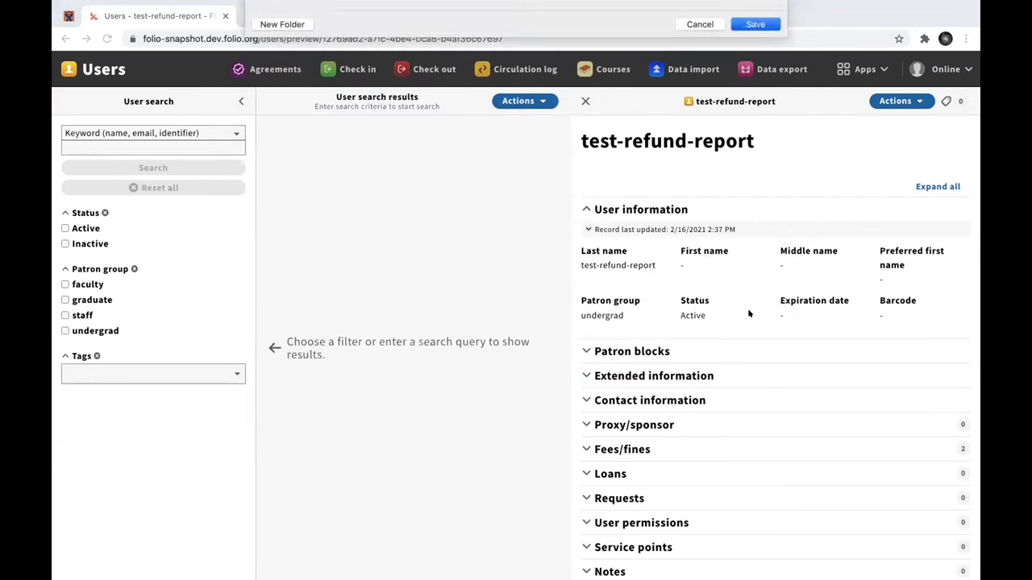
pyautogui.hotkey('ctrl', 'Left')
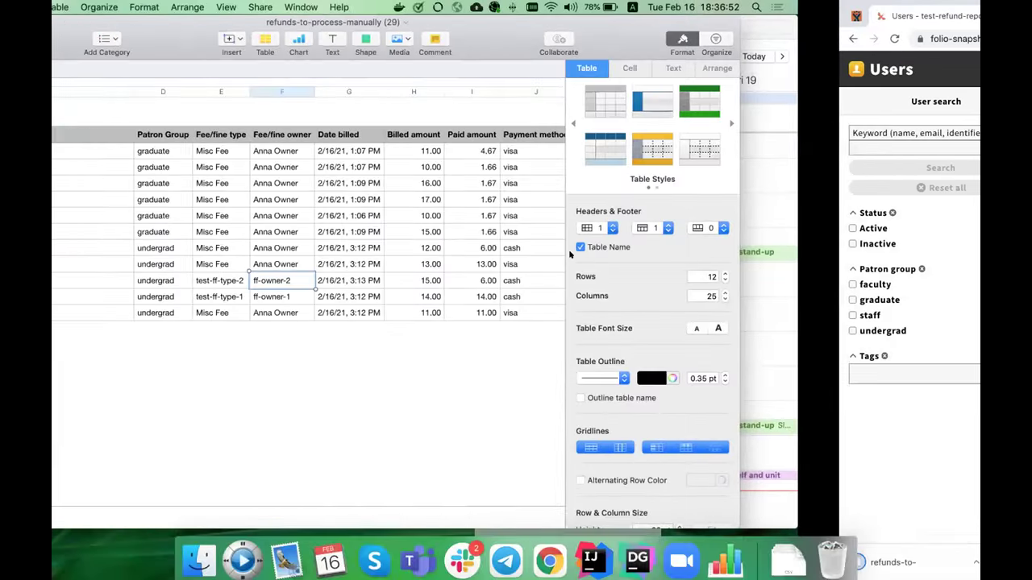
# Open the new refunds-to-process-manually (30) CSV and scroll across its columns
pyautogui.hotkey('ctrl', 'Right')
pyautogui.click(150, 563)
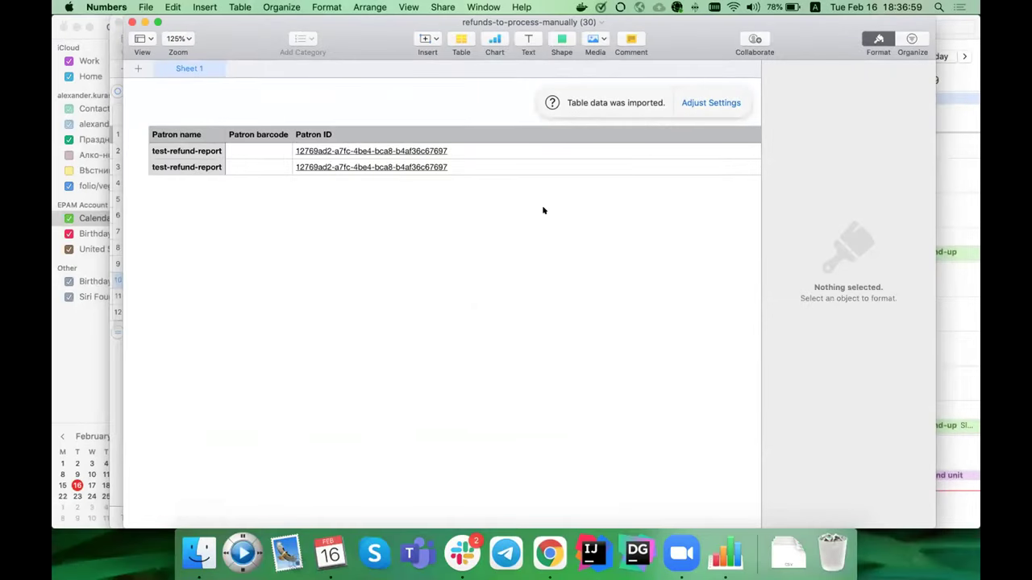
pyautogui.hscroll(10, 543, 210)
pyautogui.hscroll(-2, 544, 210)
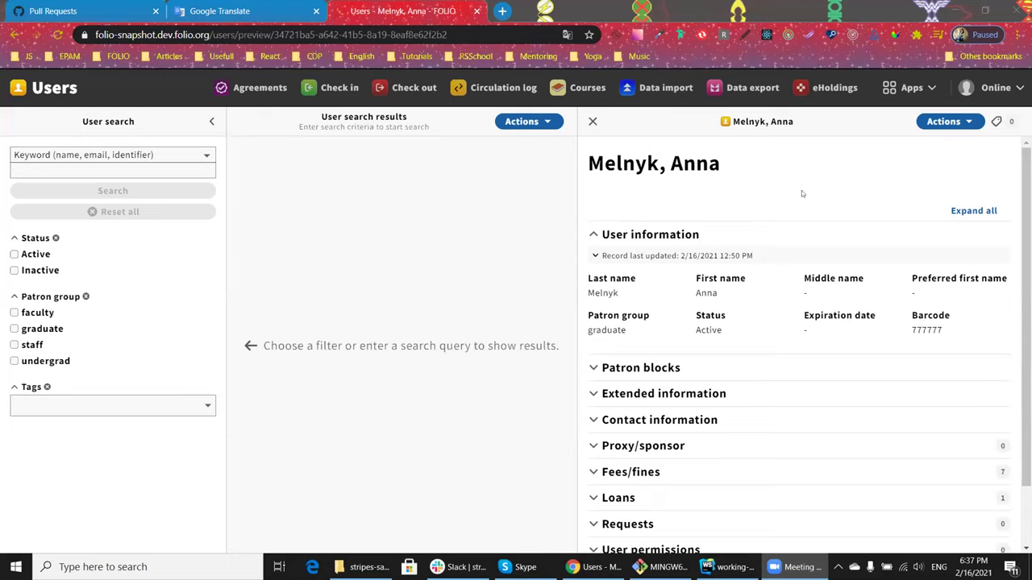
# Expand the graduate patron's Fees/fines section to review it
pyautogui.click(652, 472)
pyautogui.scroll(-1, 651, 472)
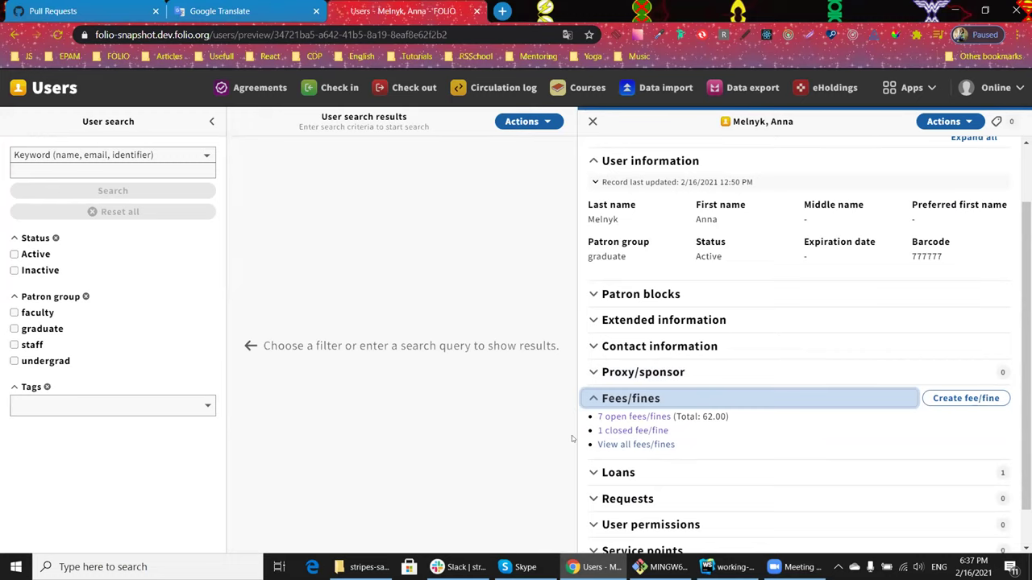
pyautogui.scroll(1, 715, 456)
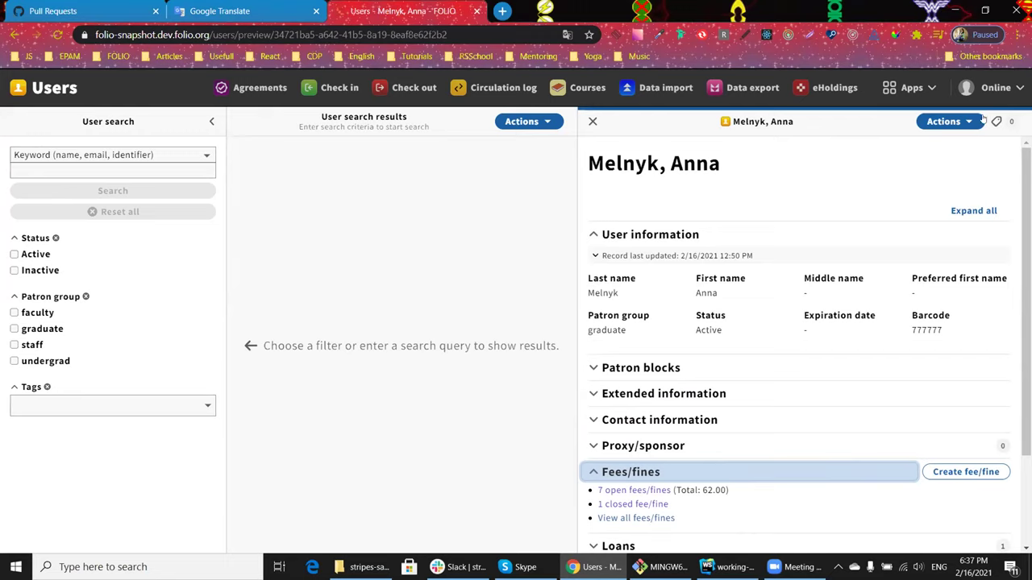
# Export the patron's fees/fines to a saved CSV, then open her 7 open fees/fines
pyautogui.click(943, 122)
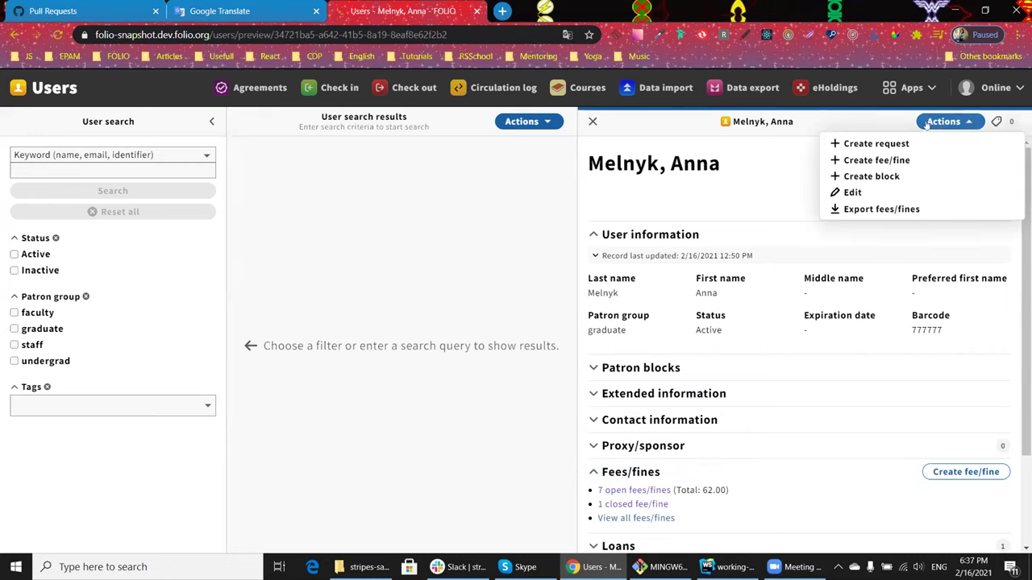
pyautogui.click(872, 205)
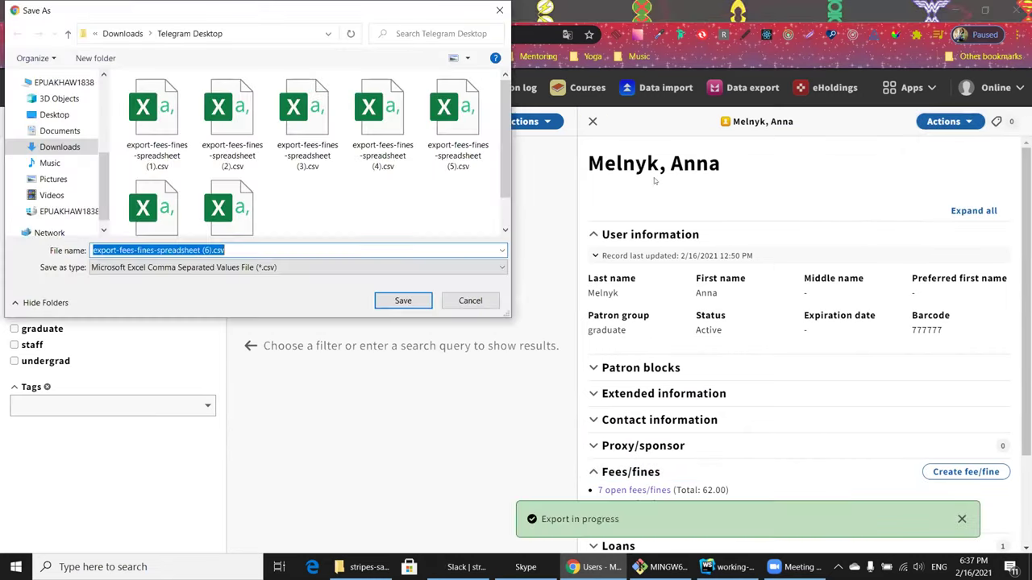
pyautogui.click(398, 301)
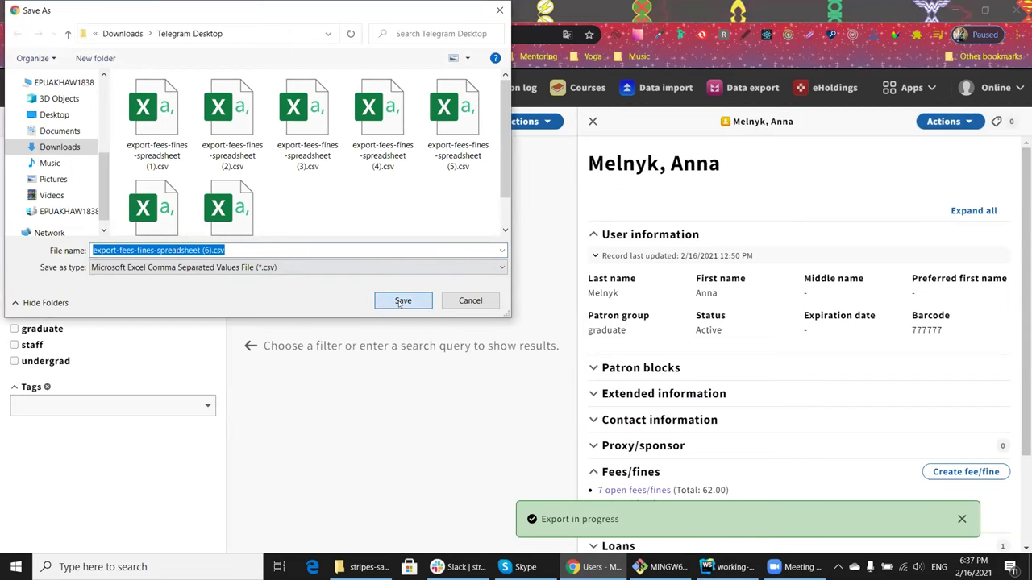
pyautogui.scroll(-2, 645, 322)
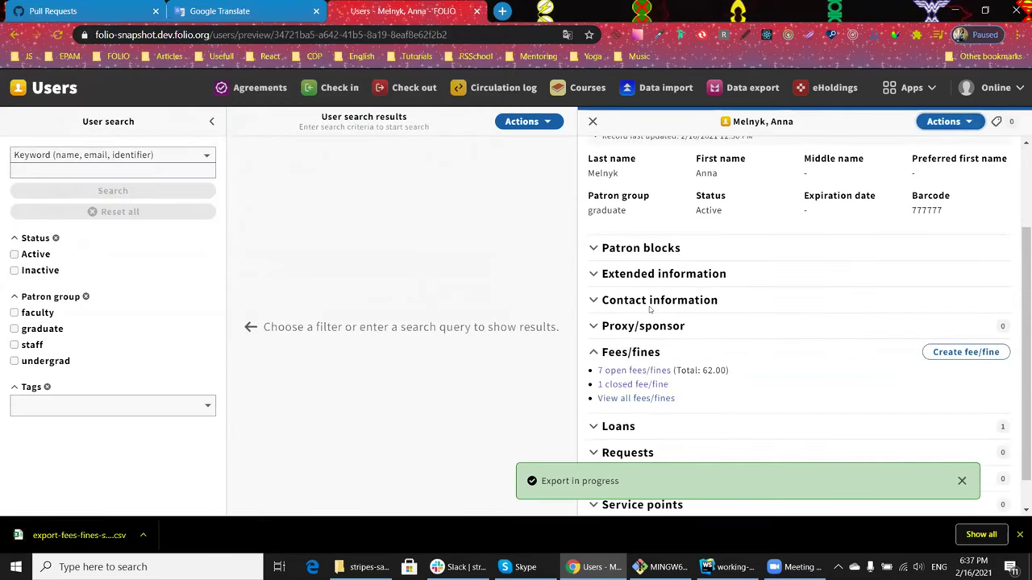
pyautogui.click(630, 370)
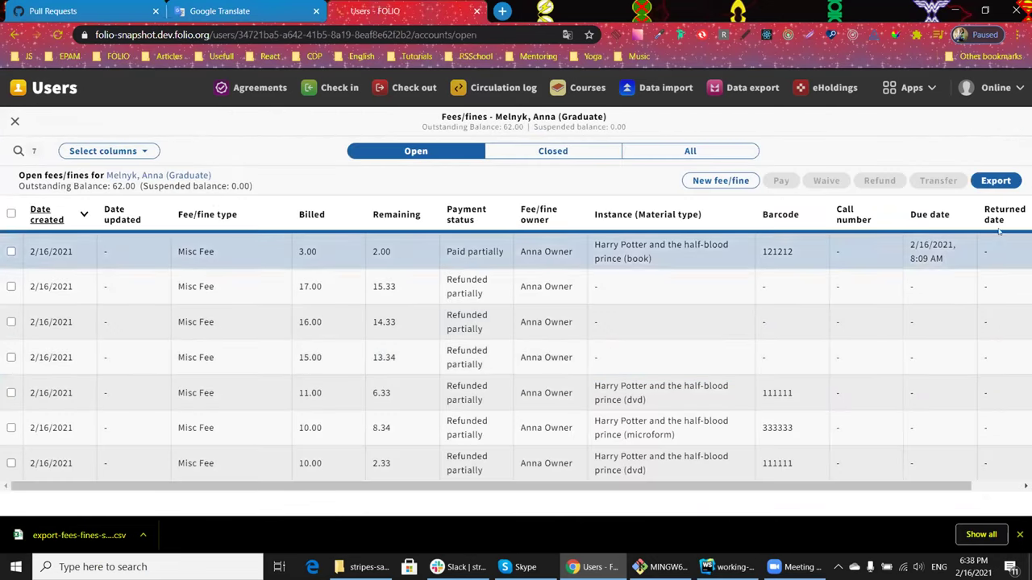
# Save CSV exports of the open fees/fines list and the 3.00 Misc Fee details, then open the latter
pyautogui.click(996, 181)
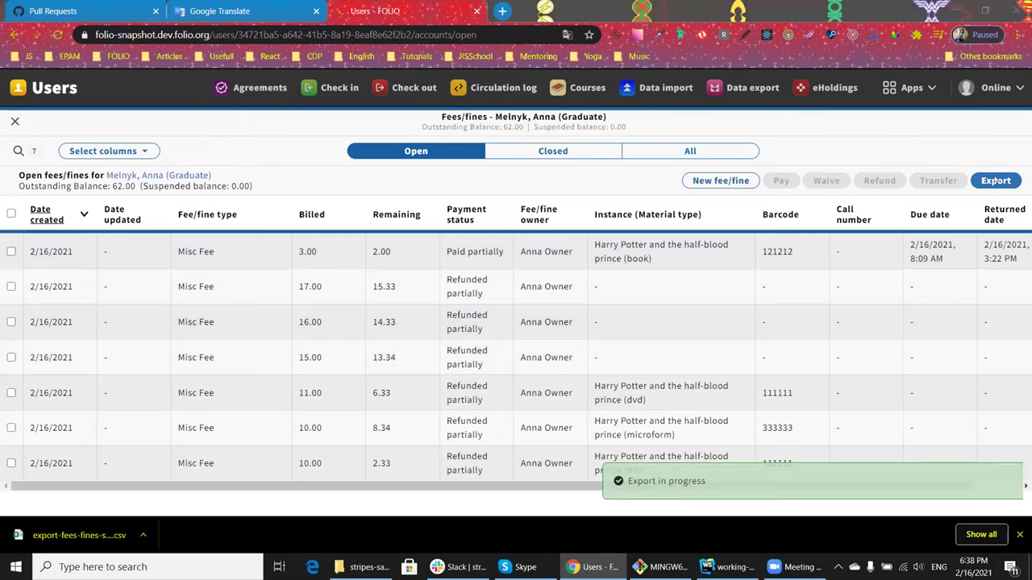
pyautogui.click(400, 305)
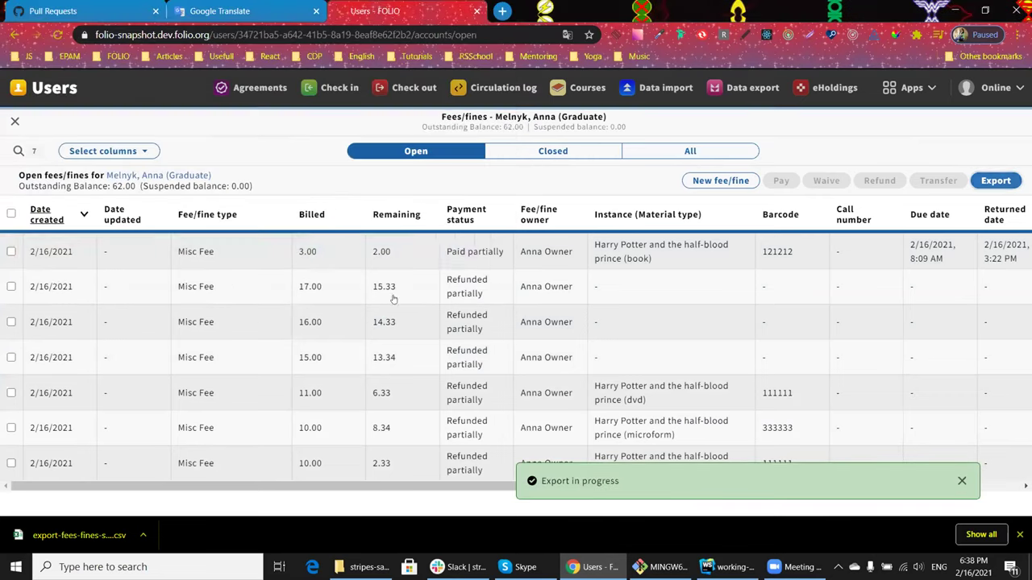
pyautogui.click(433, 256)
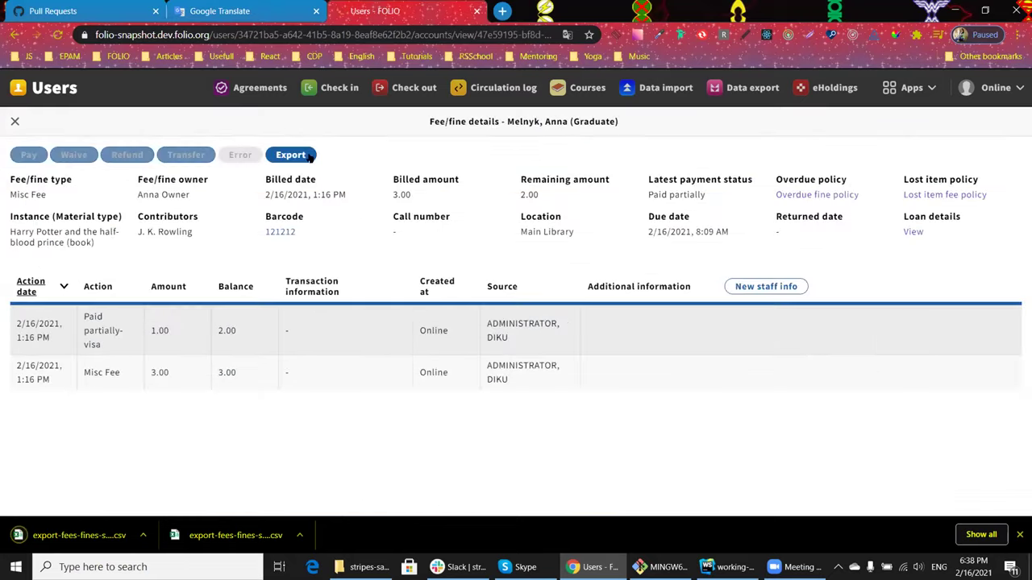
pyautogui.click(300, 157)
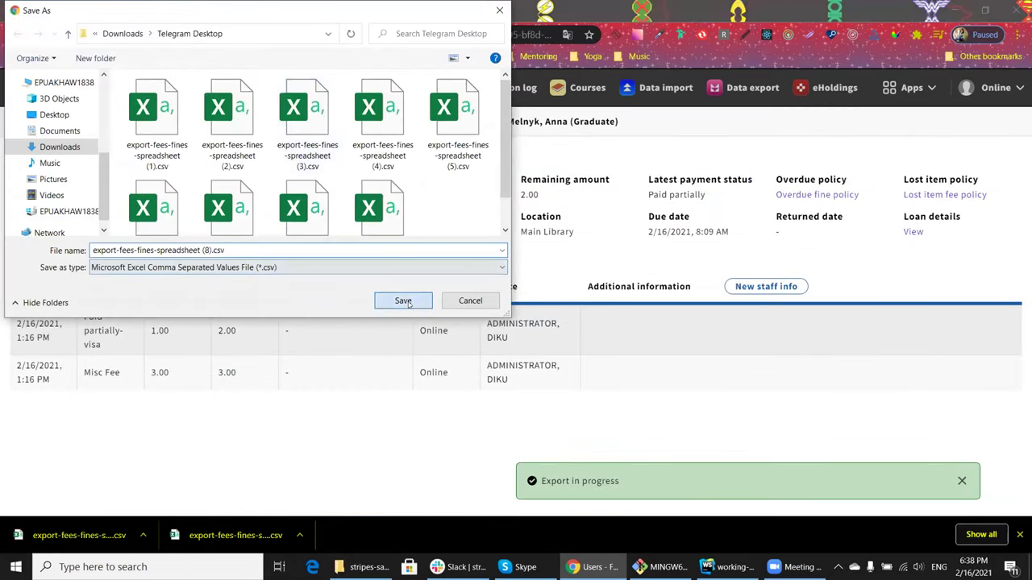
pyautogui.click(409, 305)
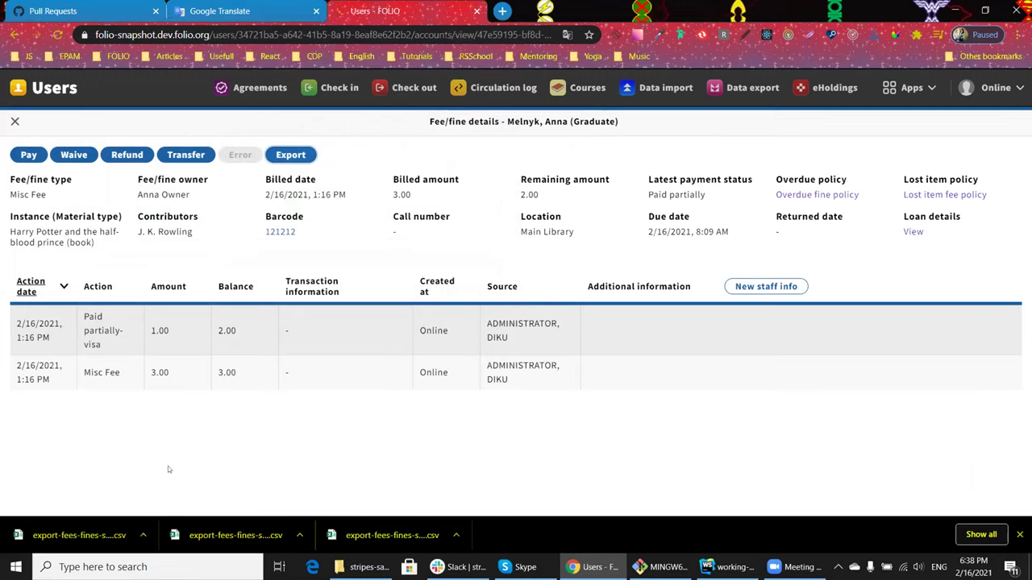
pyautogui.click(79, 537)
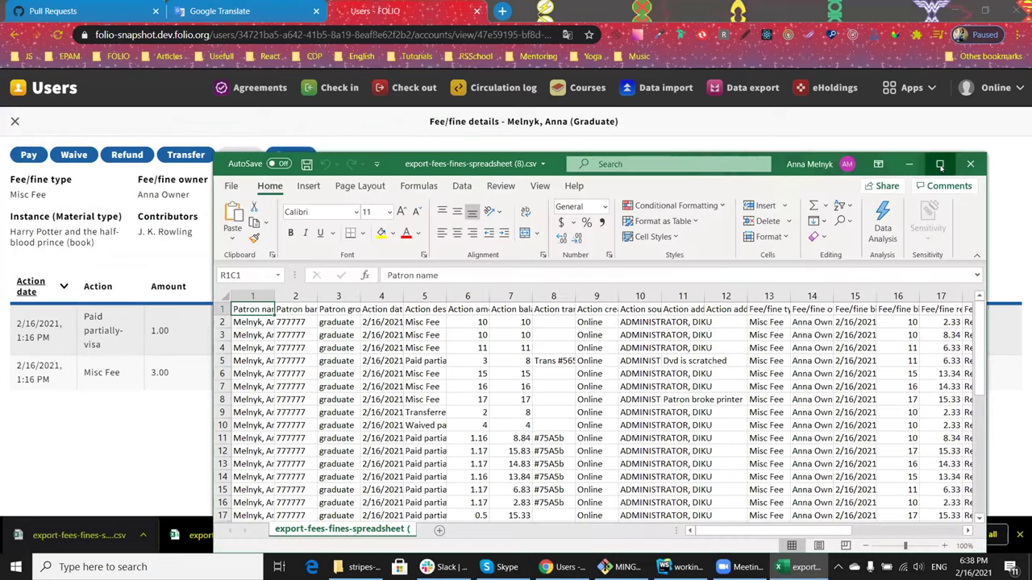
# Maximize Excel and set the standard column width to 25
pyautogui.press('super+Up')
pyautogui.click(745, 65)
pyautogui.click(780, 203)
pyautogui.write('25')
pyautogui.press('Return')
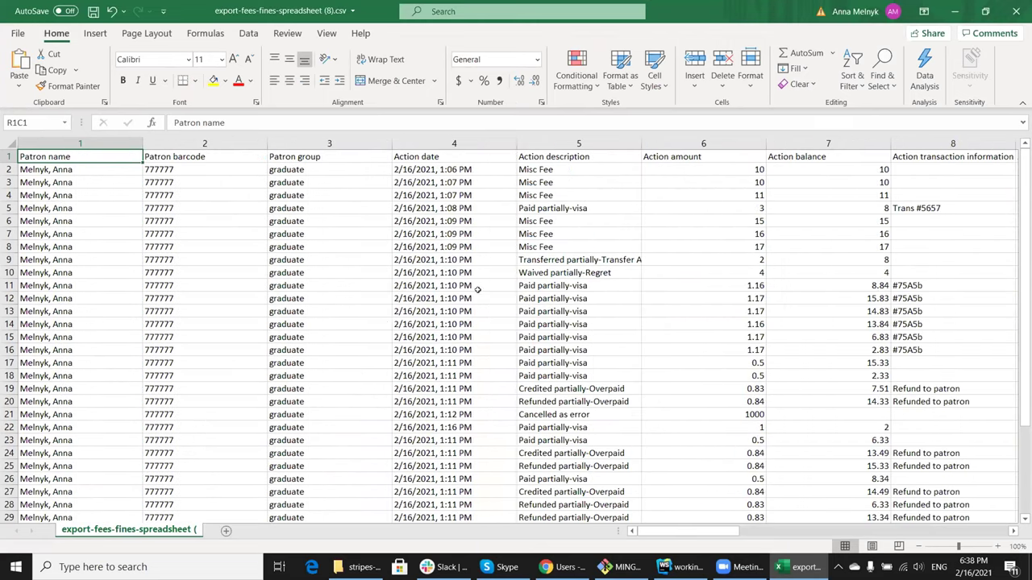
# Scroll through the export's fee/fine actions, dates, descriptions, amounts and balances
pyautogui.scroll(-1, 146, 342)
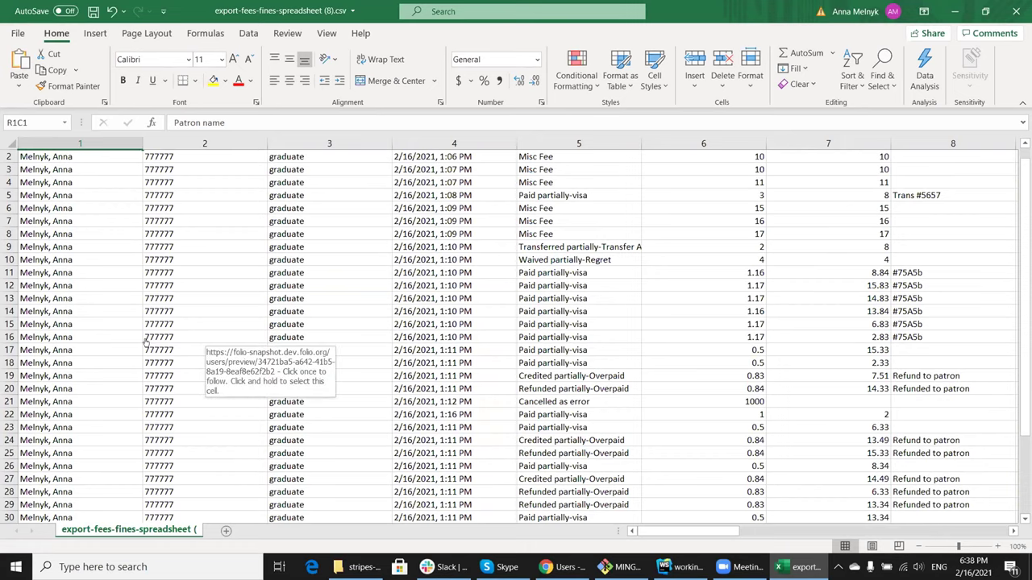
pyautogui.scroll(-3, 146, 343)
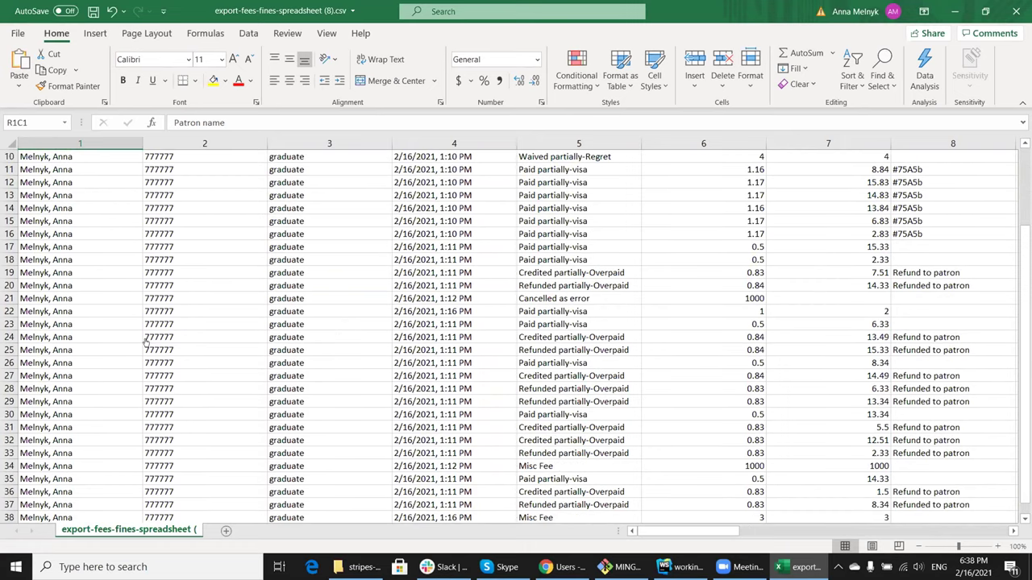
pyautogui.scroll(-2, 146, 343)
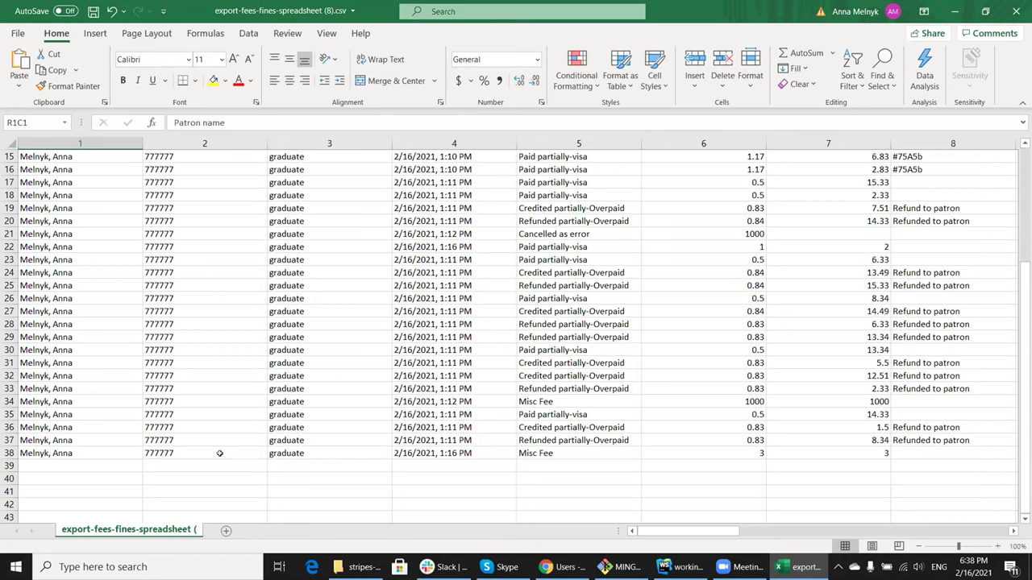
pyautogui.scroll(4, 219, 453)
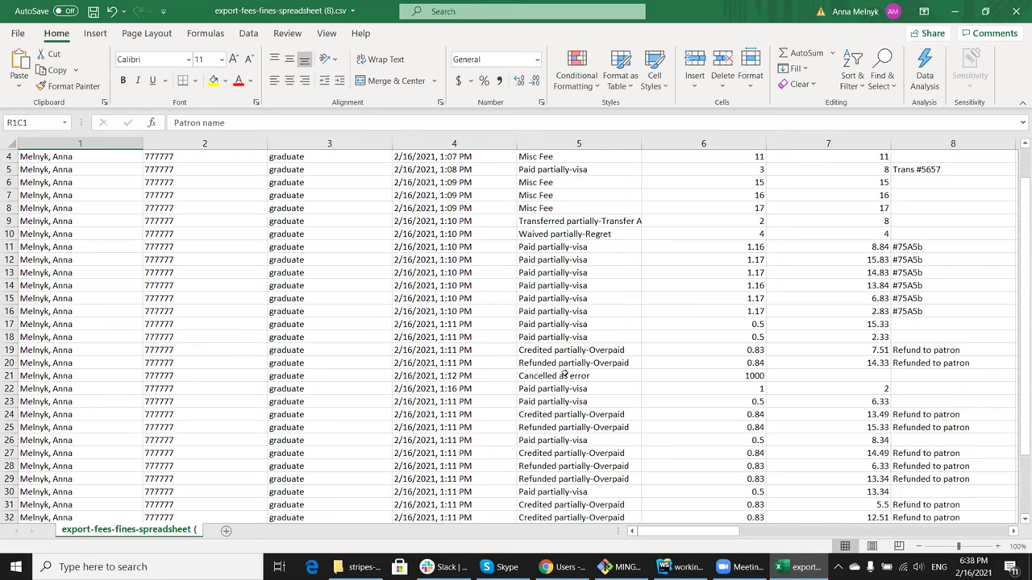
pyautogui.scroll(1, 563, 242)
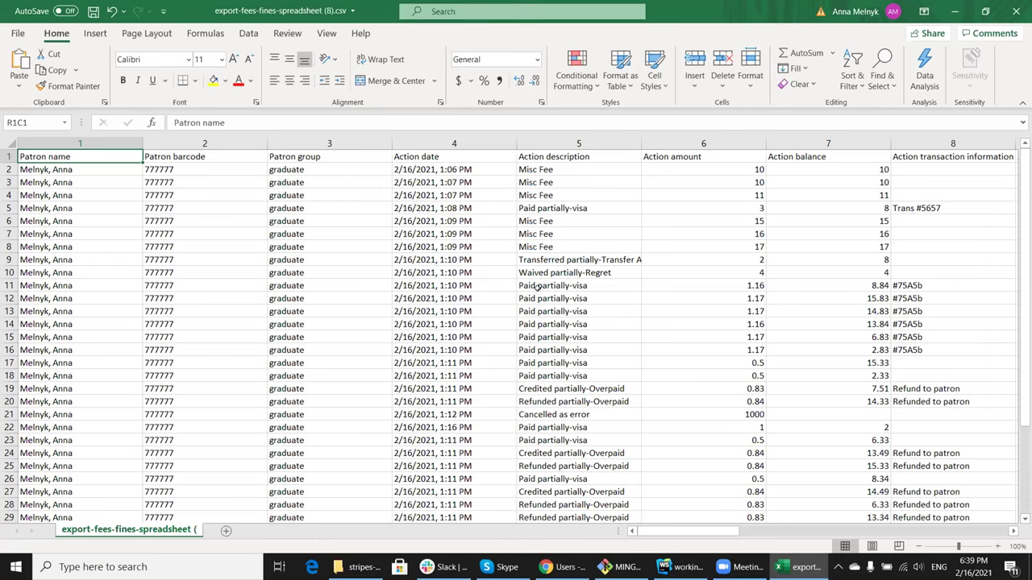
pyautogui.scroll(-3, 537, 428)
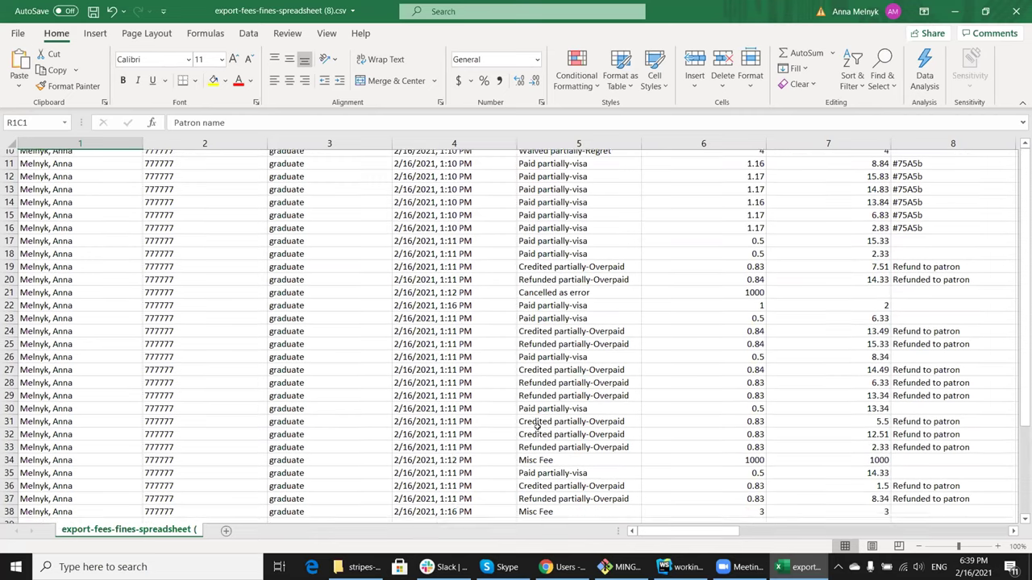
pyautogui.scroll(2, 538, 429)
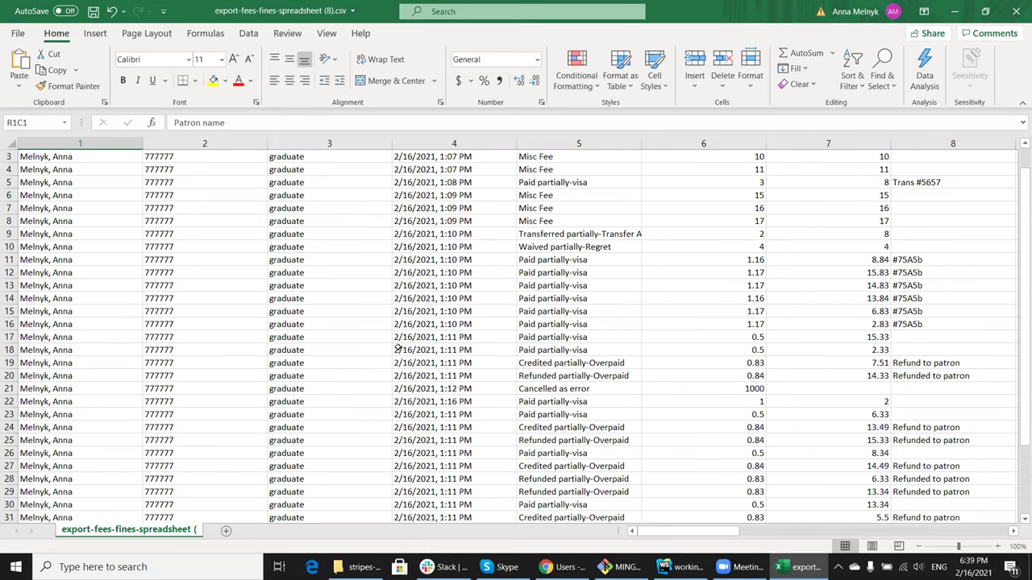
pyautogui.scroll(1, 412, 258)
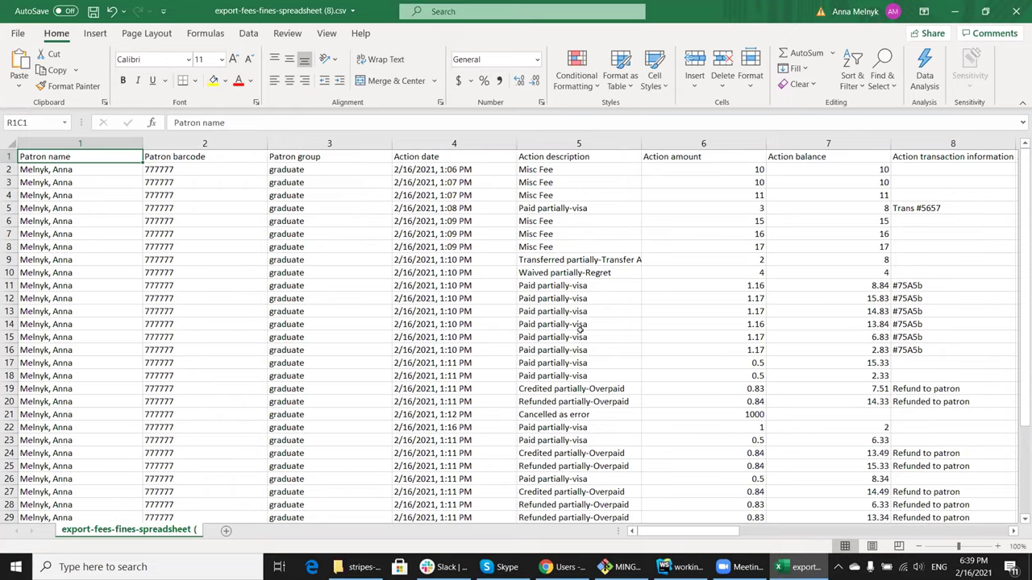
pyautogui.hscroll(1, 580, 329)
# Widen column 19 for full Fee/fine details IDs and scroll to the billed, remaining and payment status columns
pyautogui.hscroll(4, 579, 329)
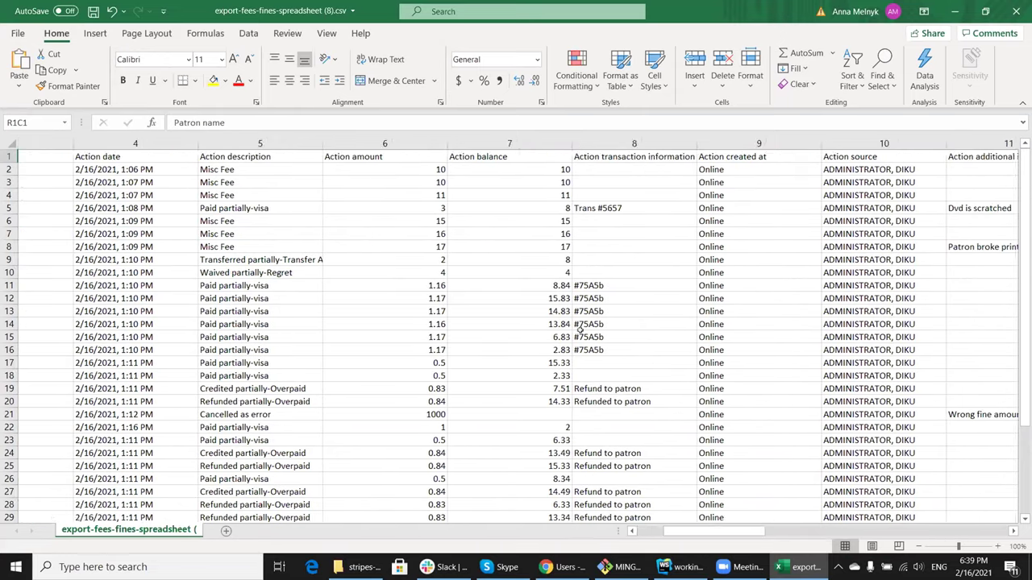
pyautogui.hscroll(5, 579, 329)
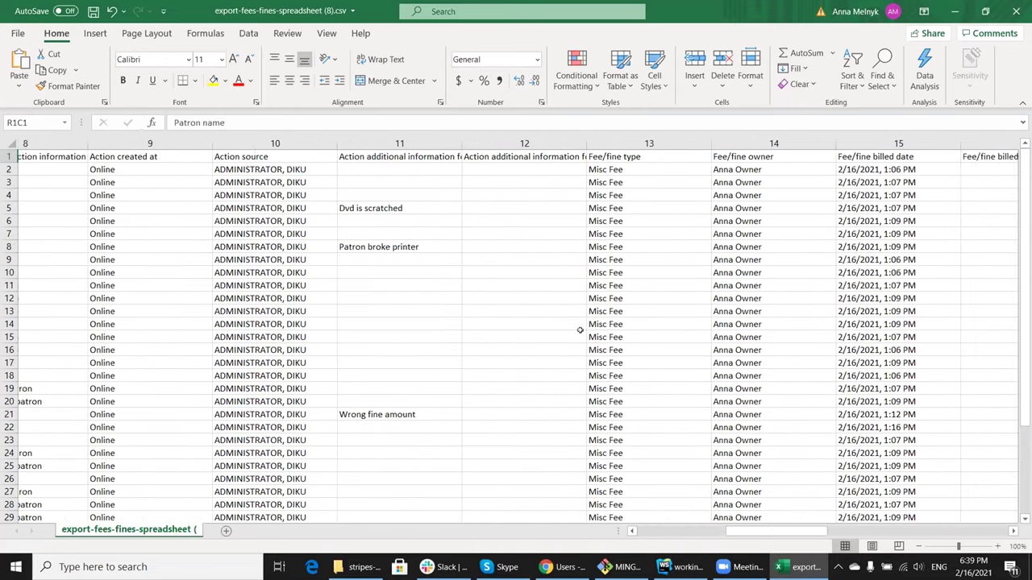
pyautogui.hscroll(4, 580, 329)
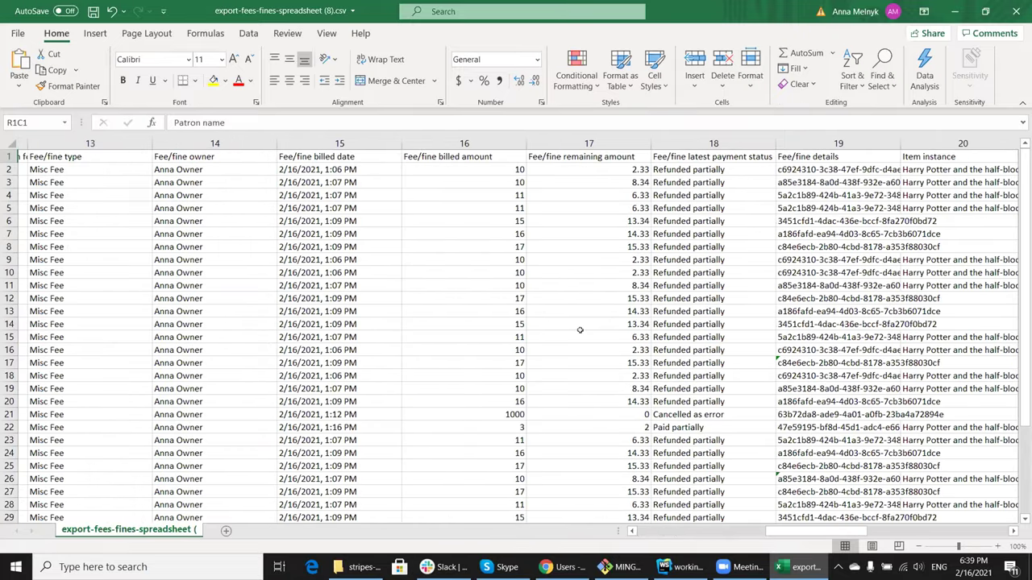
pyautogui.moveTo(641, 145); pyautogui.dragTo(694, 139)
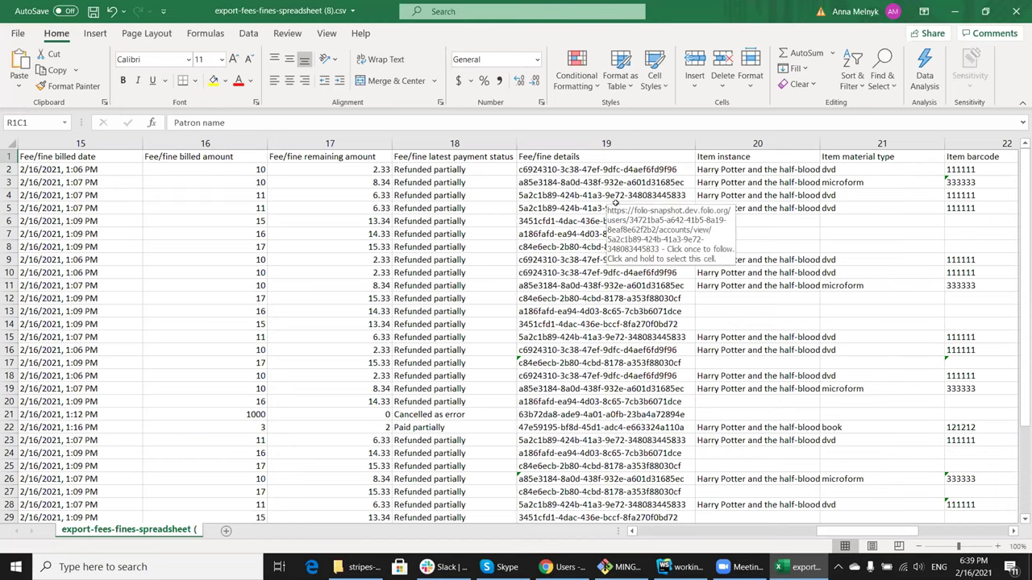
pyautogui.hscroll(1, 743, 236)
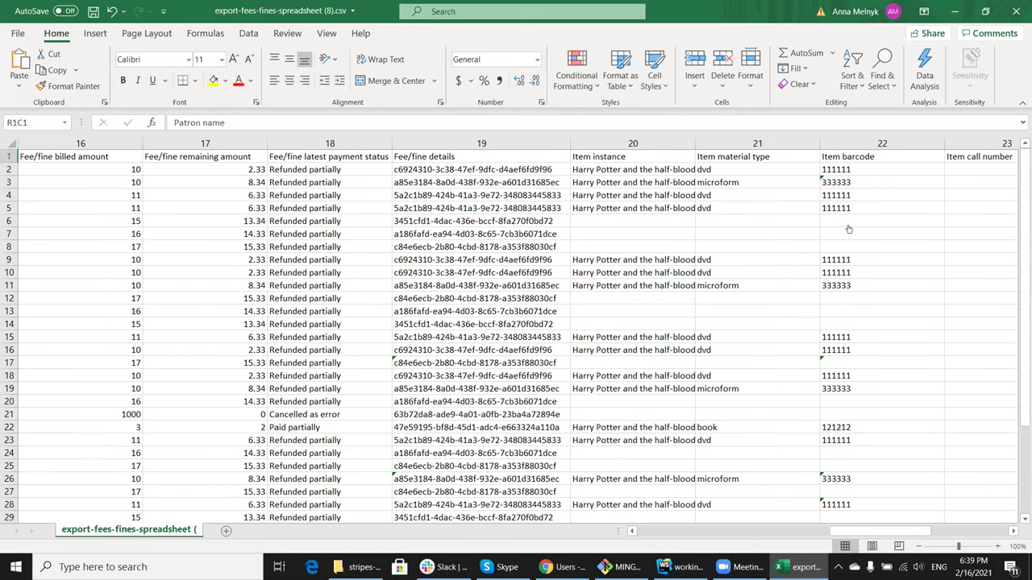
pyautogui.hscroll(5, 848, 230)
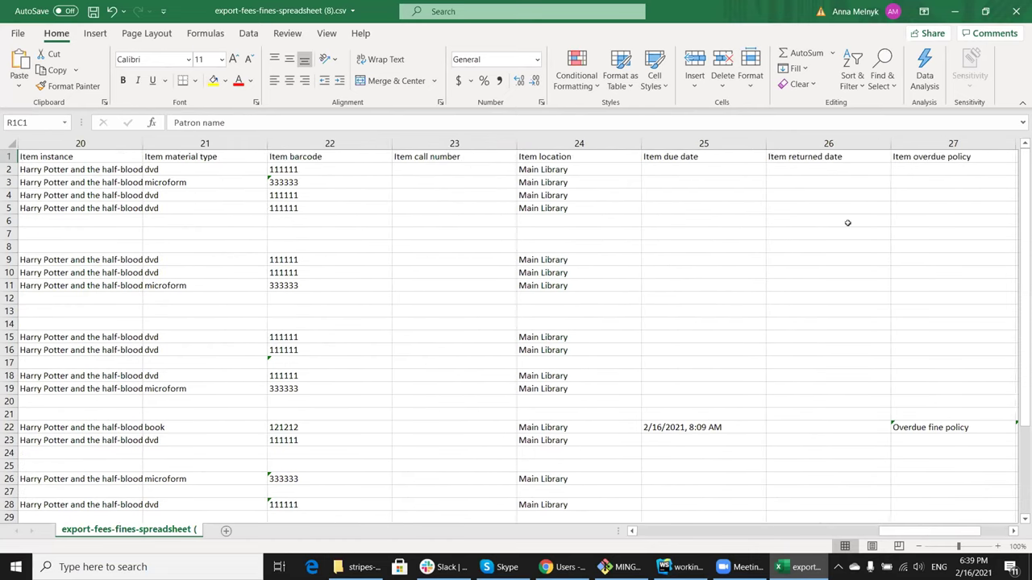
pyautogui.scroll(-1, 848, 222)
pyautogui.hscroll(1, 847, 224)
pyautogui.scroll(1, 843, 231)
pyautogui.hscroll(1, 806, 209)
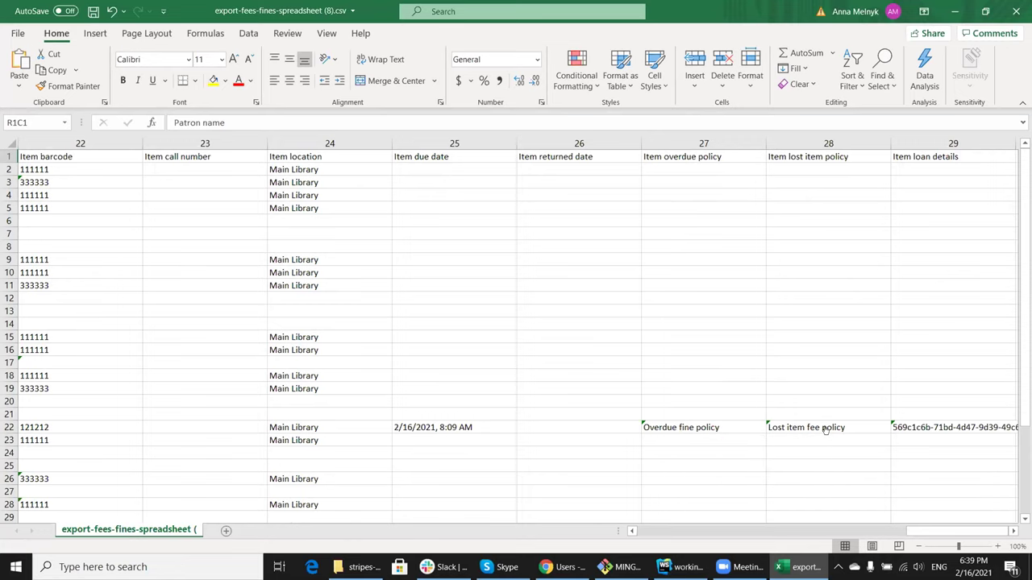
pyautogui.hscroll(2, 917, 349)
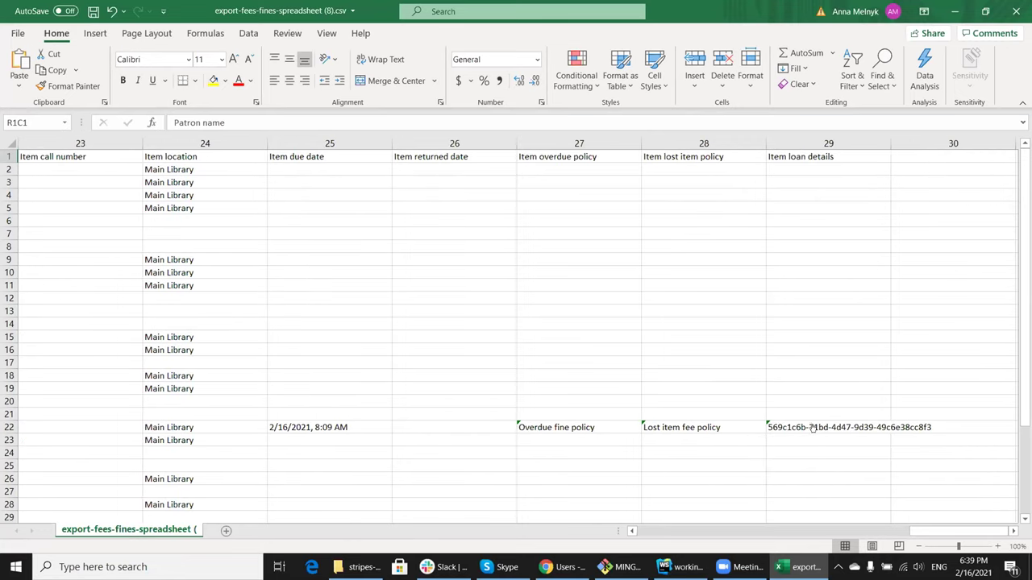
pyautogui.hscroll(-6, 659, 379)
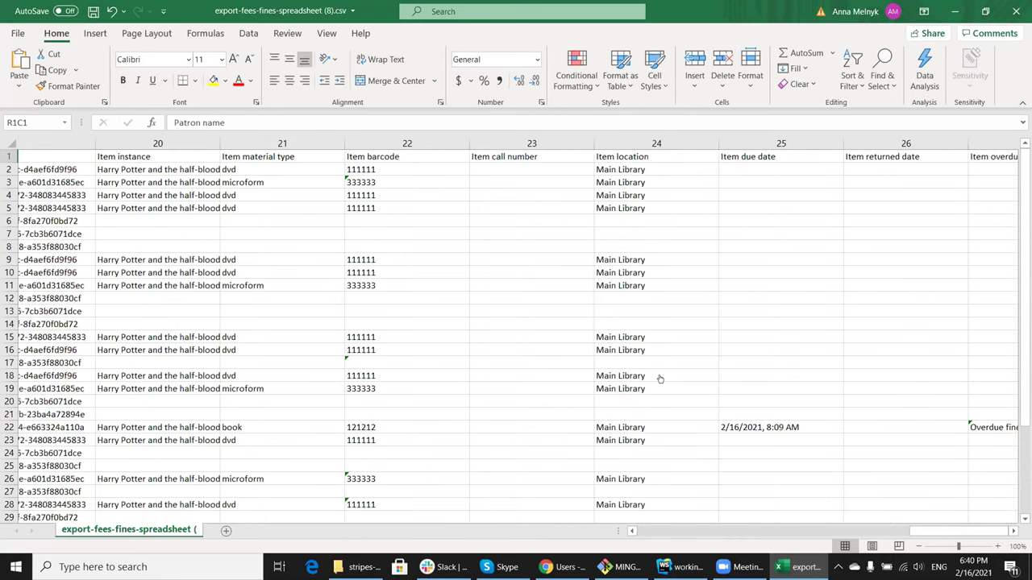
pyautogui.hscroll(-4, 661, 378)
pyautogui.scroll(-7, 661, 378)
pyautogui.scroll(7, 662, 378)
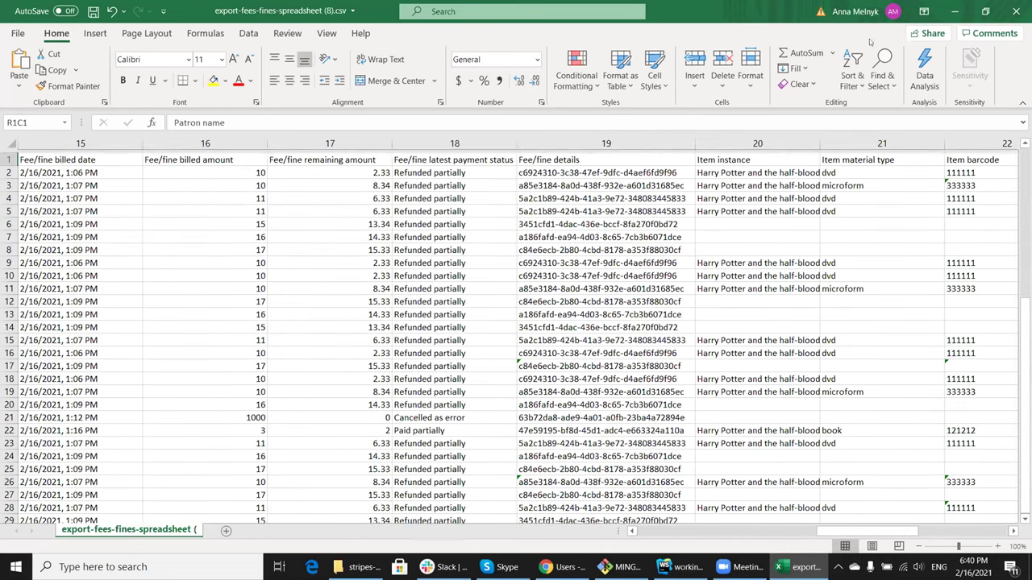
# Minimize Excel, close the fee/fine panes, and filter the user search to Active users
pyautogui.click(954, 10)
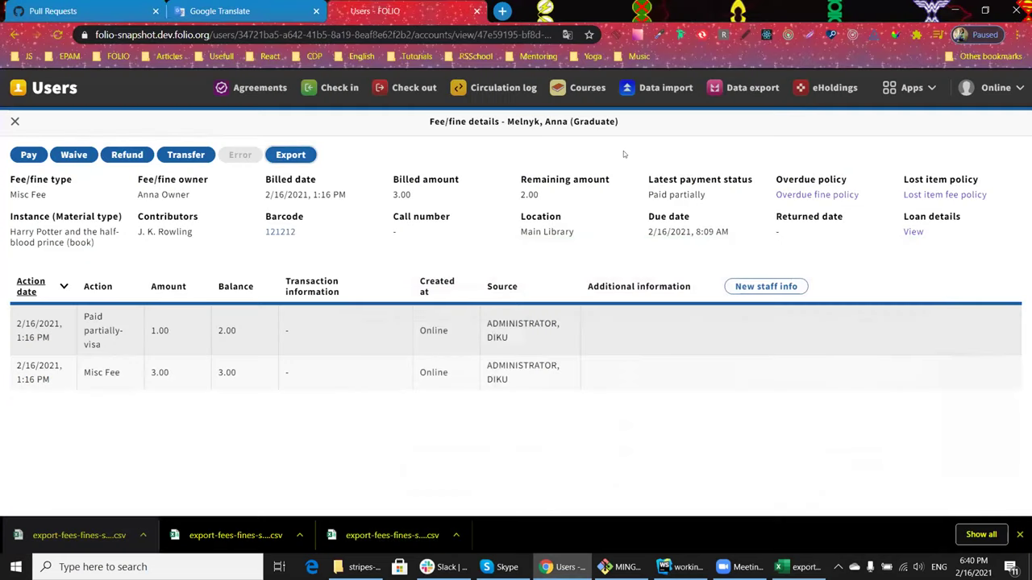
pyautogui.click(15, 123)
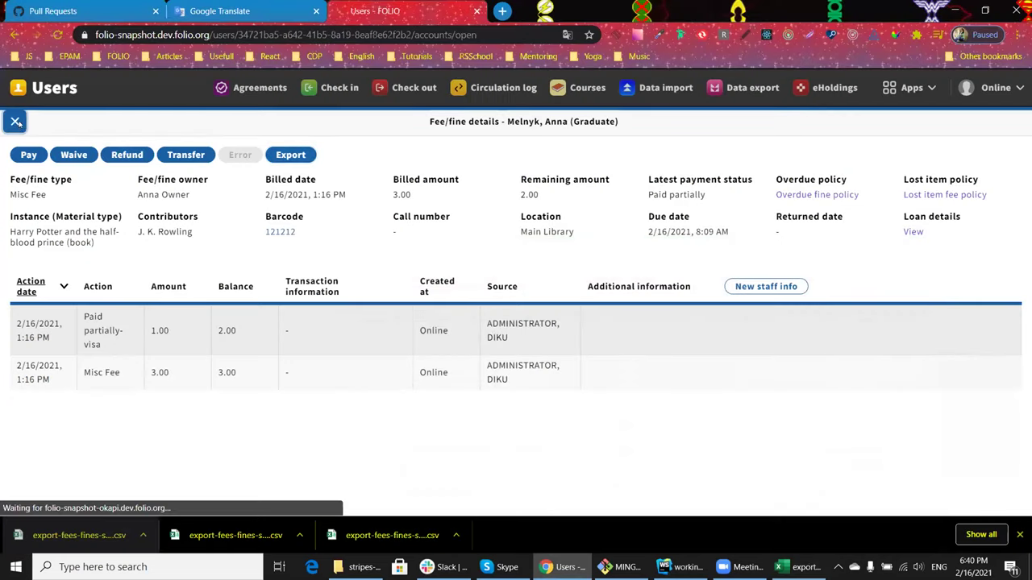
pyautogui.click(15, 123)
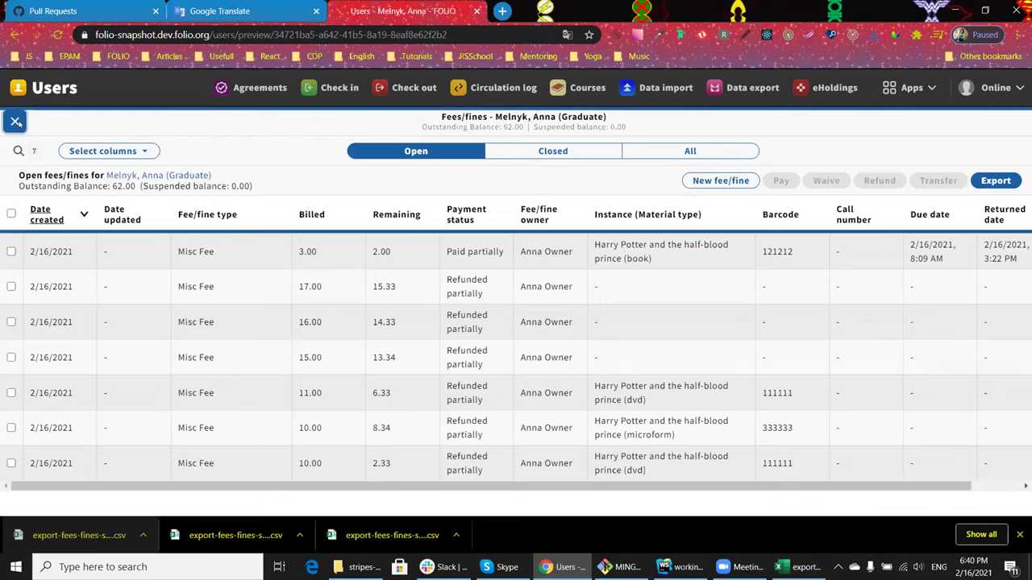
pyautogui.click(37, 254)
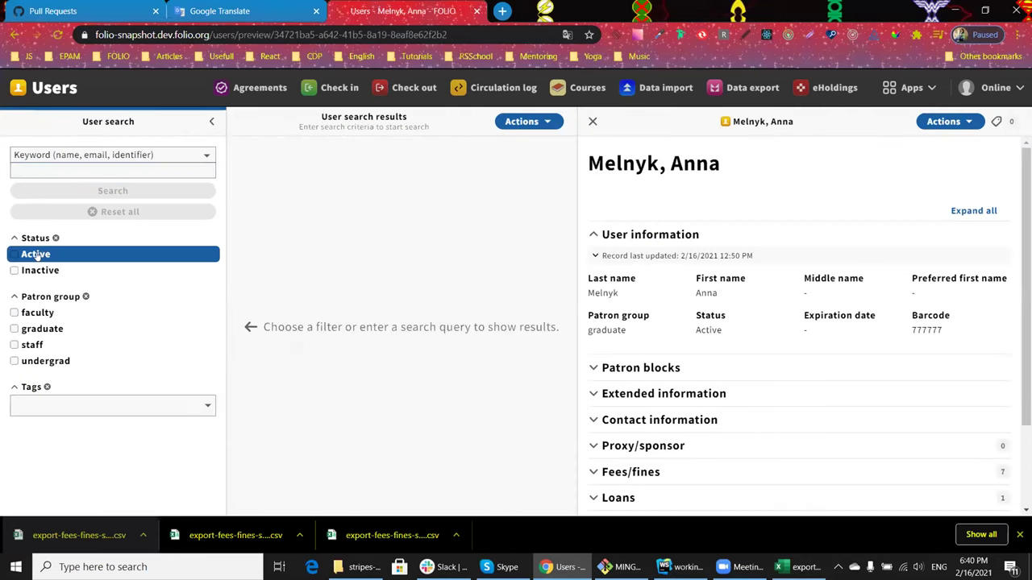
# Open another active user's record and view their open fees/fines
pyautogui.scroll(-5, 343, 363)
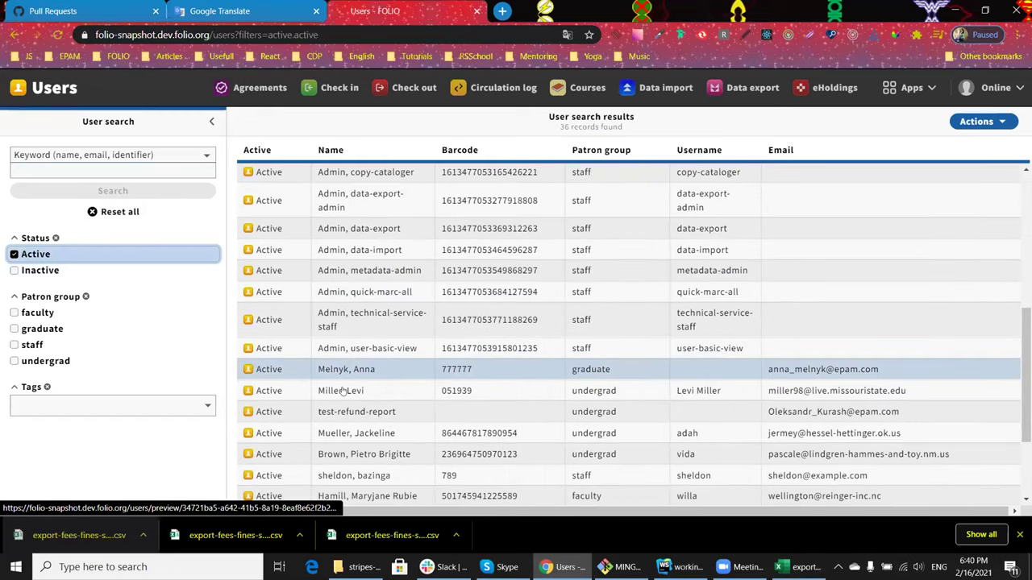
pyautogui.click(343, 392)
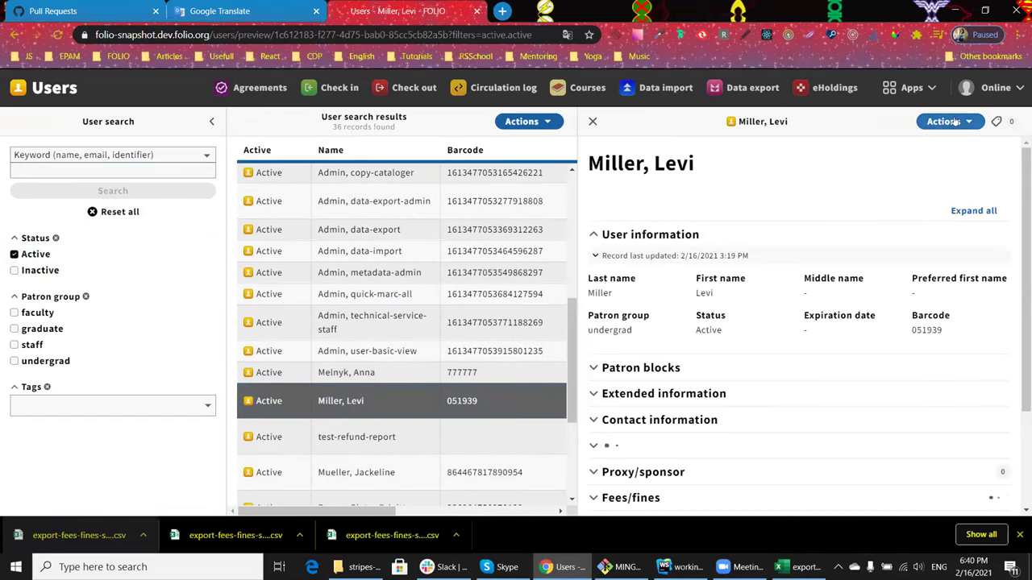
pyautogui.click(949, 121)
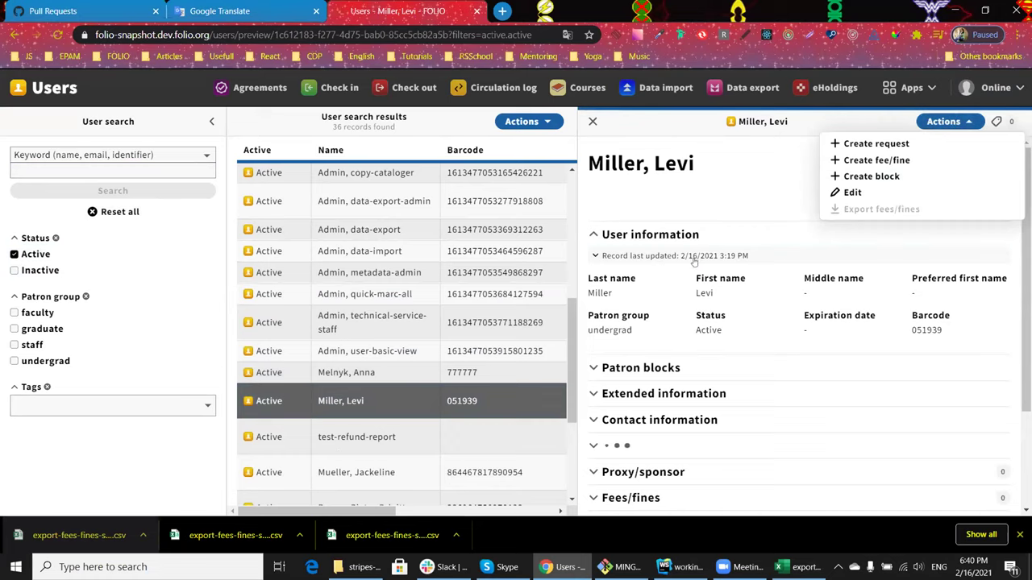
pyautogui.scroll(-2, 644, 366)
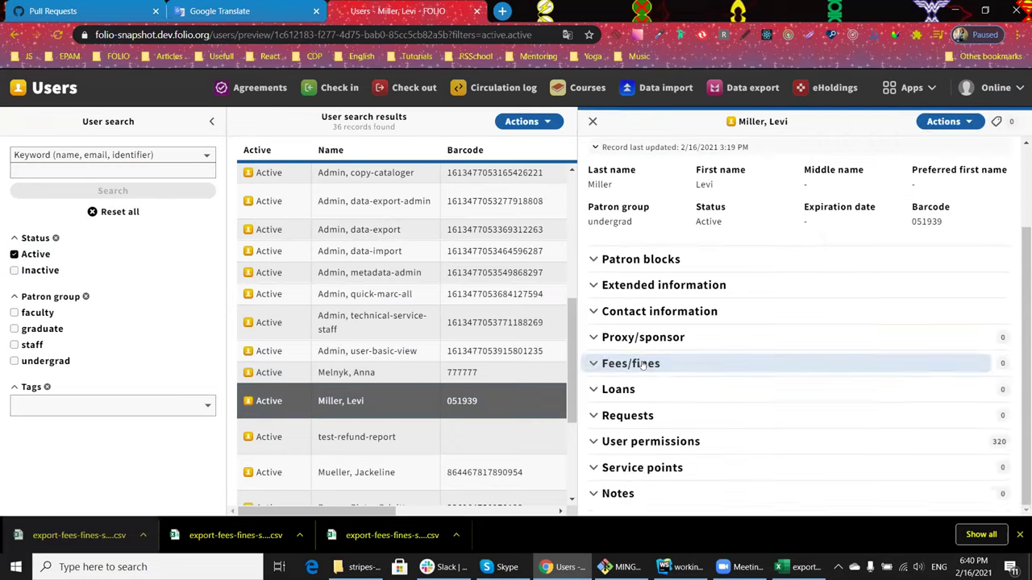
pyautogui.click(633, 364)
pyautogui.click(635, 382)
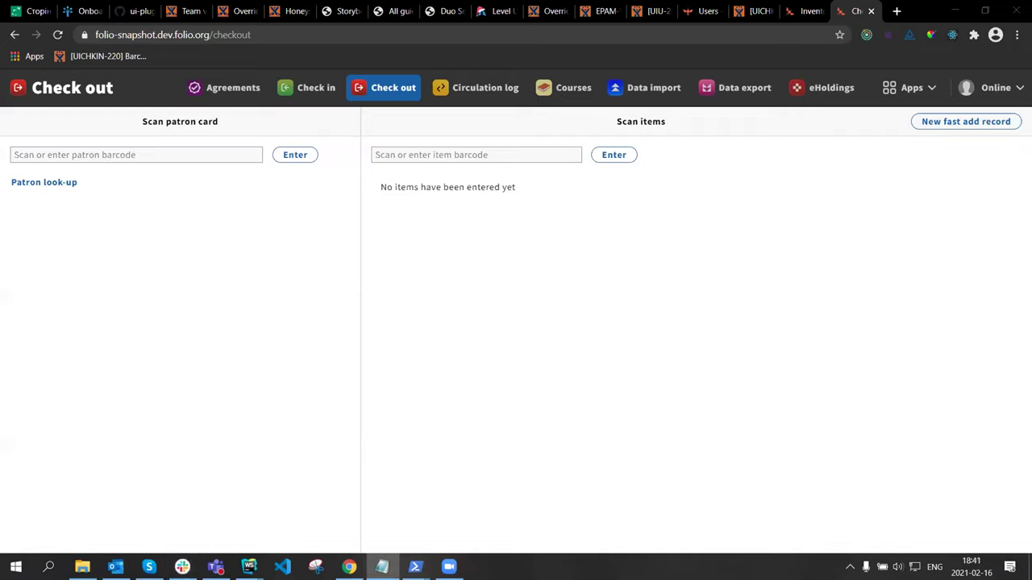
# Load patron barcode 123 borrowing as Self and dismiss the patron block notice
pyautogui.click(180, 154)
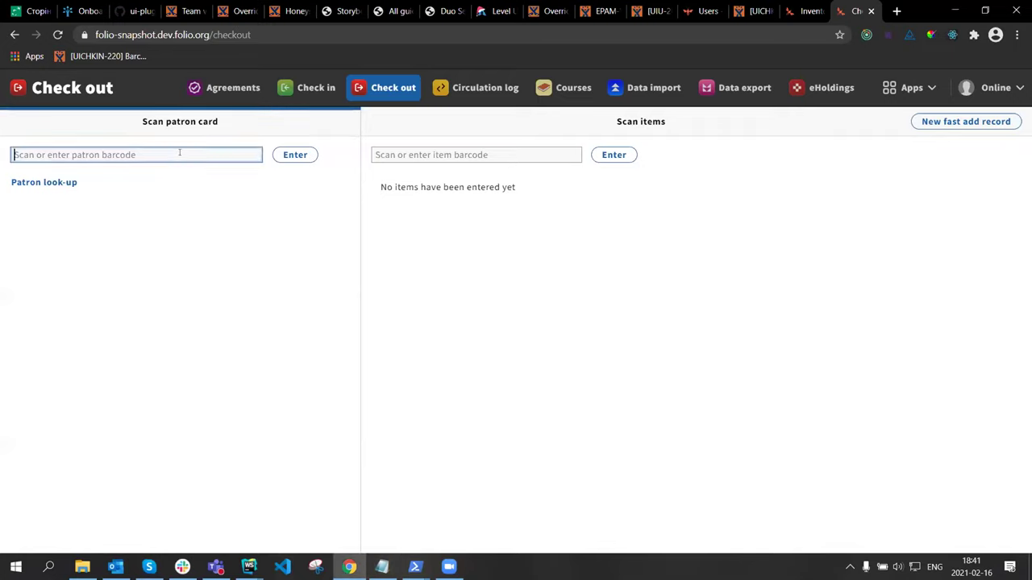
pyautogui.write('123')
pyautogui.click(295, 154)
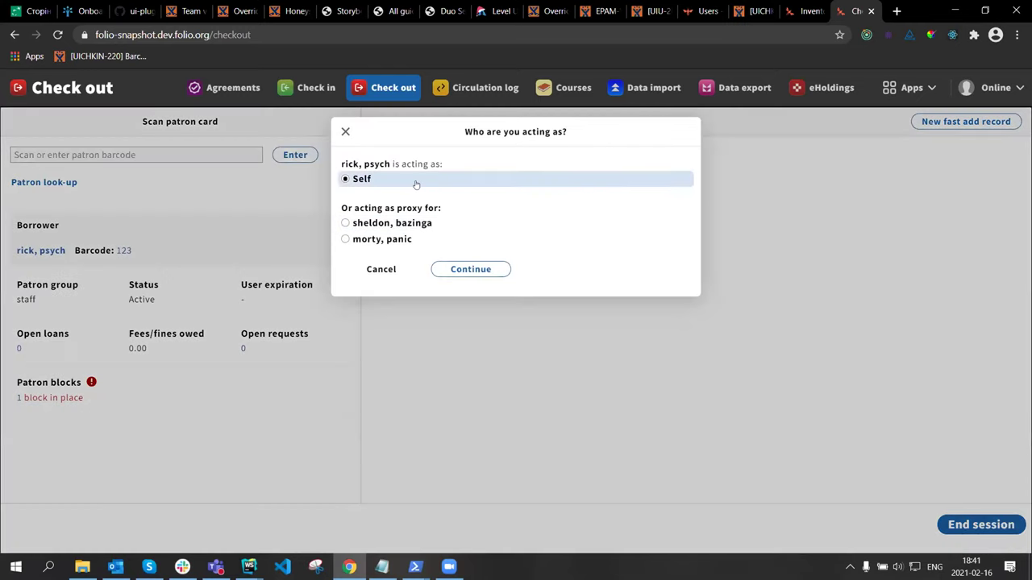
pyautogui.click(463, 272)
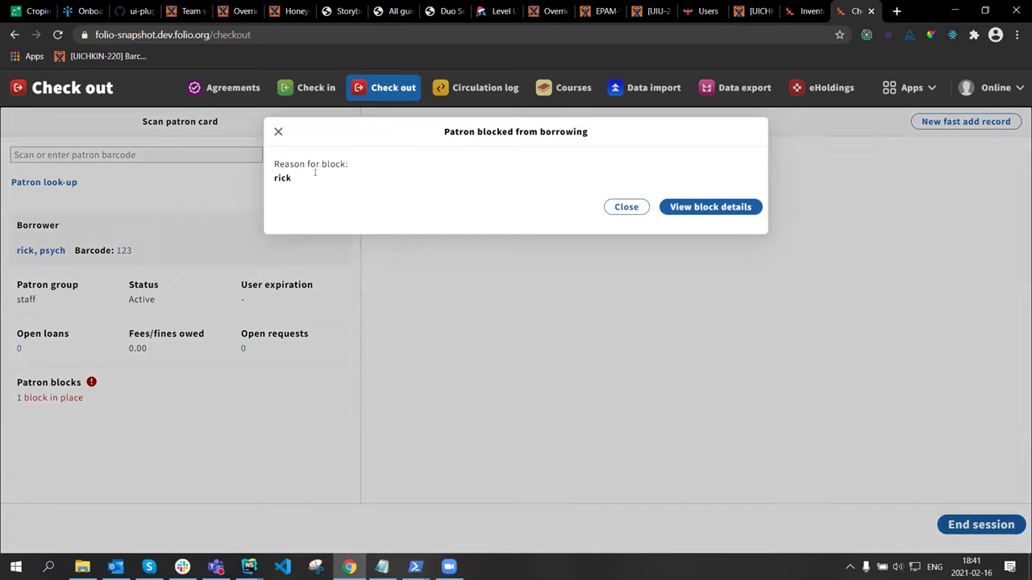
pyautogui.moveTo(295, 179); pyautogui.dragTo(254, 175)
pyautogui.click(626, 208)
# Try checking out item barcode 123 and close the repeated block notice
pyautogui.write('123')
pyautogui.click(613, 154)
pyautogui.click(626, 207)
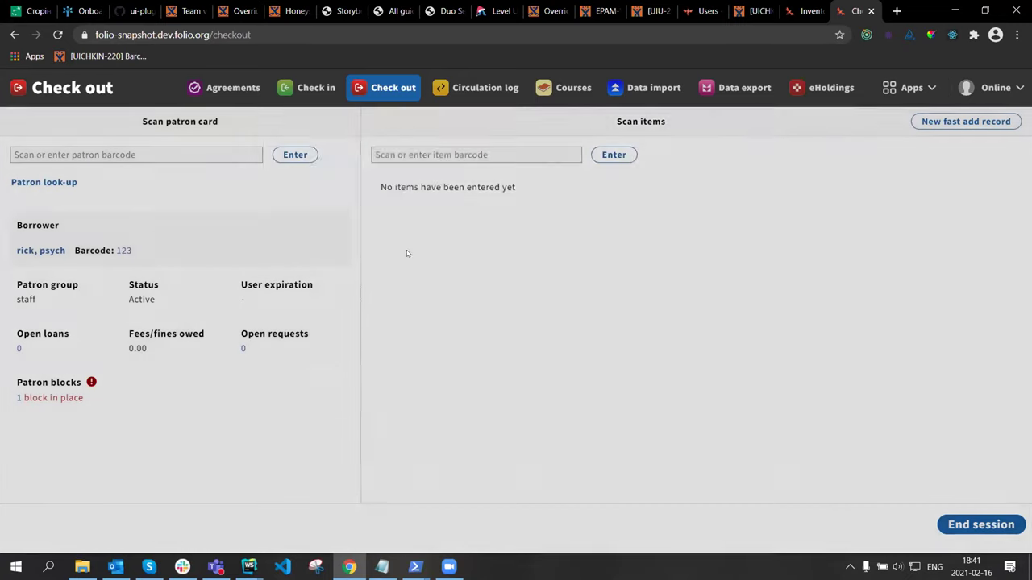
# Look up the patron by barcode and borrow as proxy for the first sponsor
pyautogui.click(134, 150)
pyautogui.write('123')
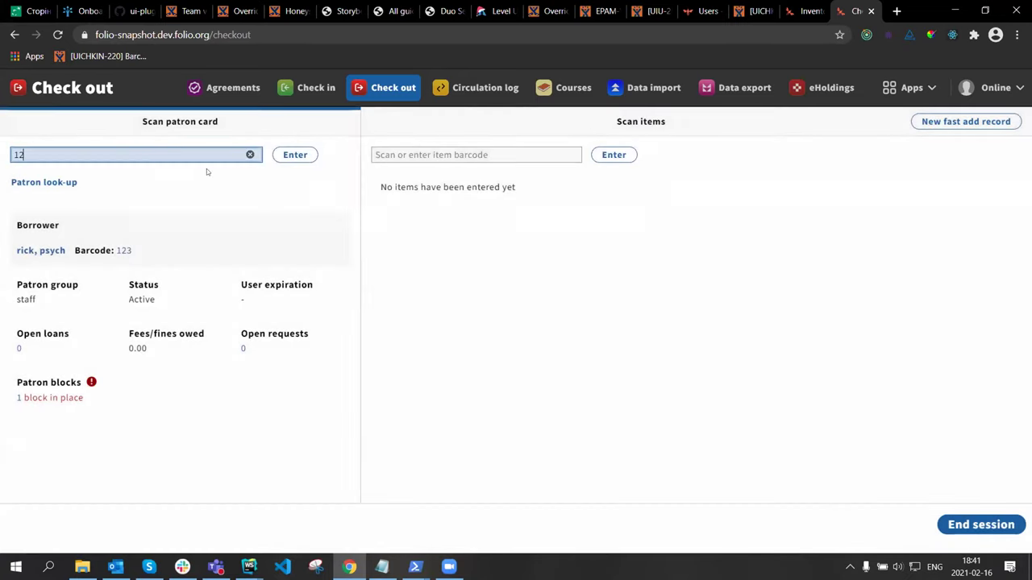
pyautogui.click(293, 154)
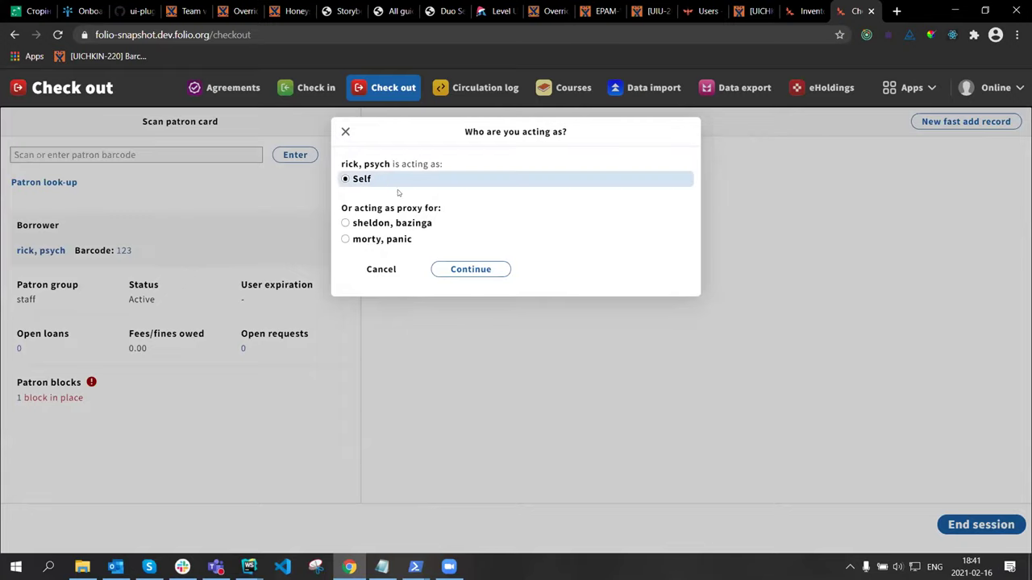
pyautogui.click(408, 238)
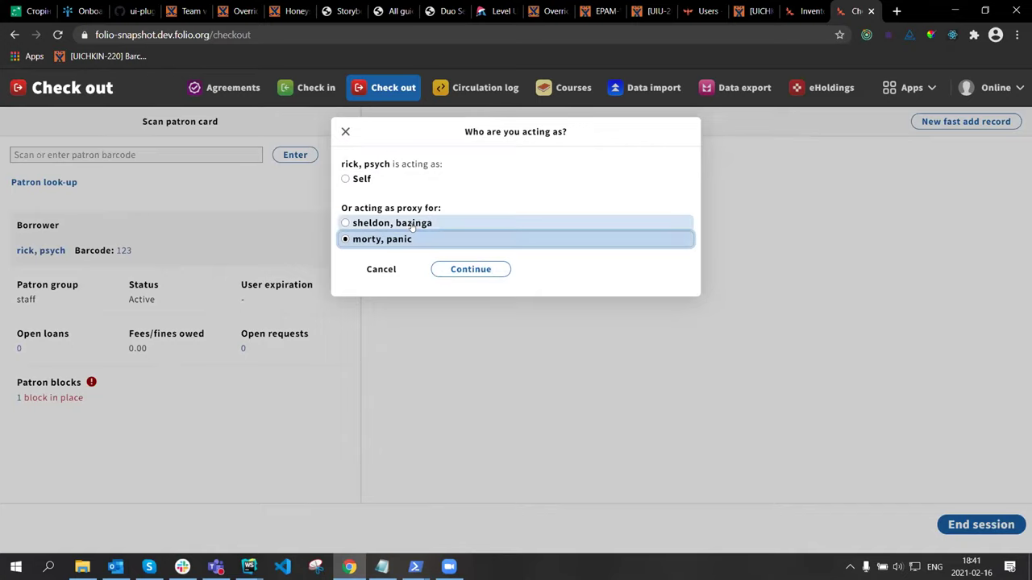
pyautogui.click(387, 223)
pyautogui.click(469, 271)
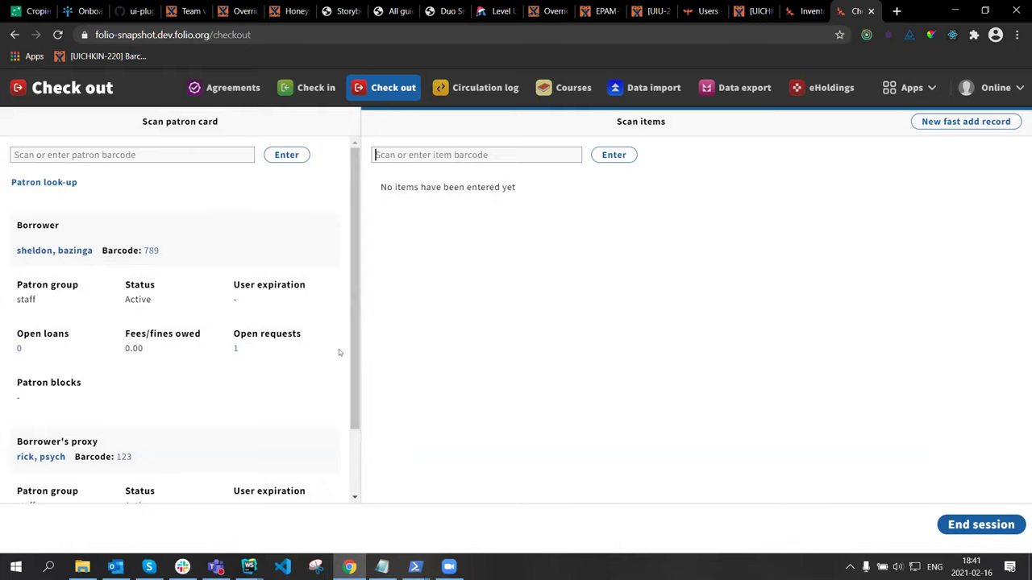
# Attempt checking out an item by barcode and dismiss the Item not checked out notice
pyautogui.write('123')
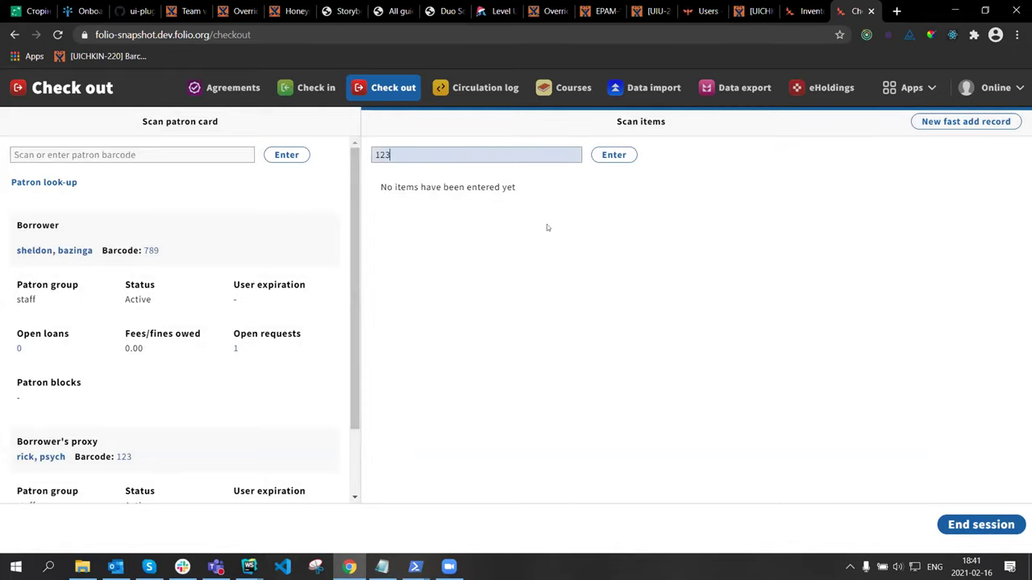
pyautogui.click(614, 155)
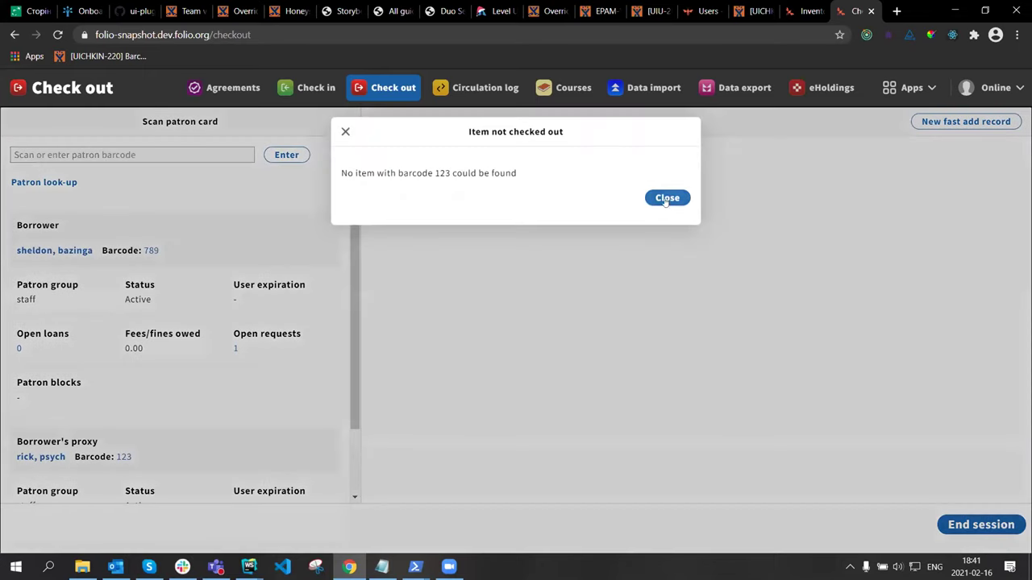
pyautogui.click(667, 198)
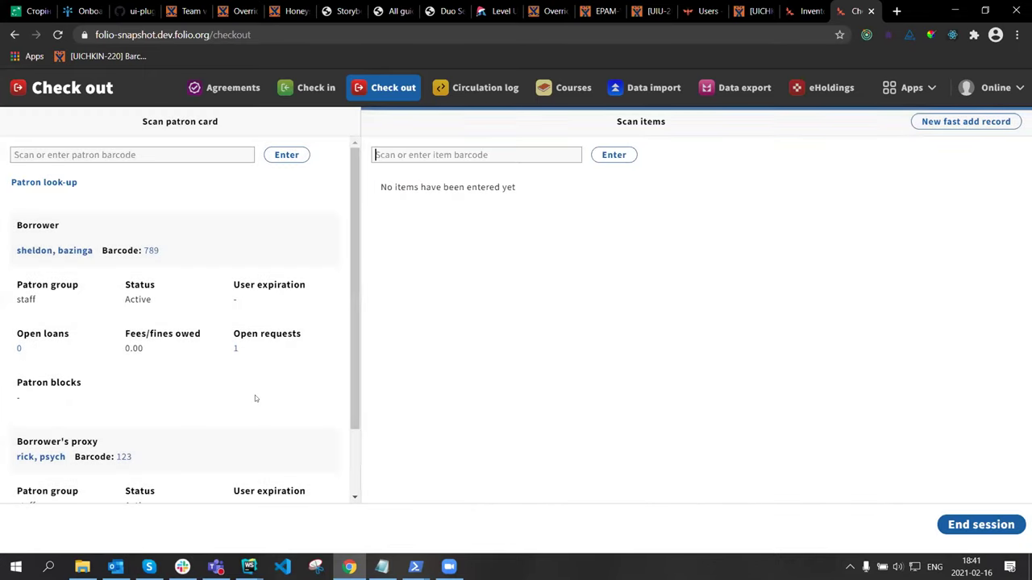
pyautogui.click(93, 153)
# Look up the proxy by barcode, act for the second sponsor, and dismiss the block notice
pyautogui.write('123')
pyautogui.click(286, 154)
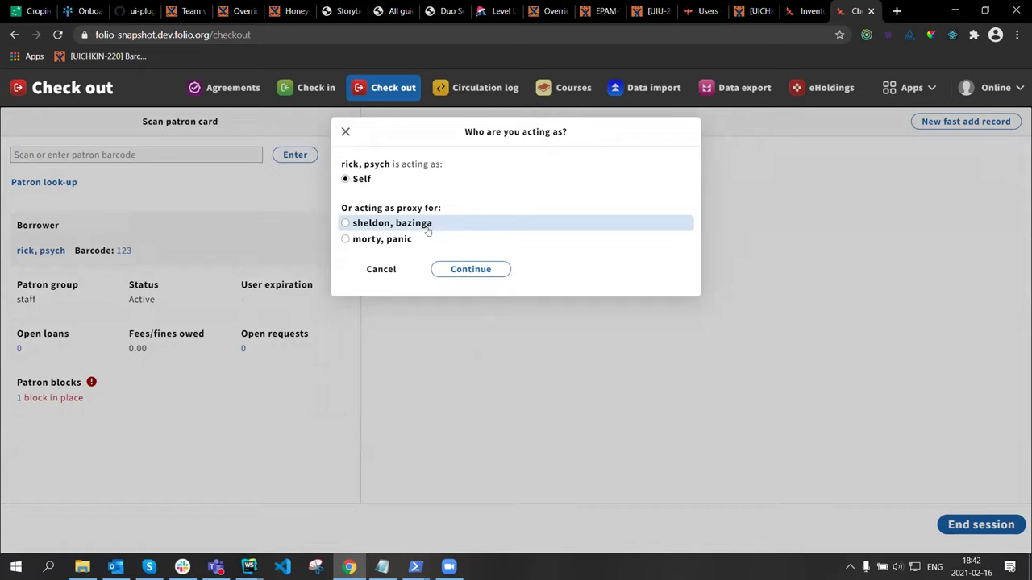
pyautogui.click(410, 237)
pyautogui.click(486, 274)
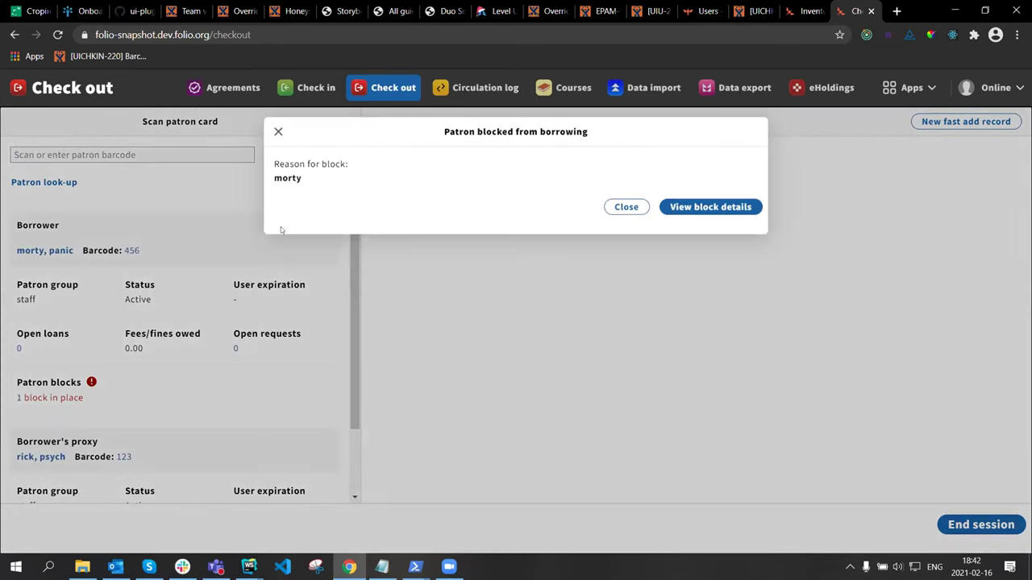
pyautogui.doubleClick(286, 181)
pyautogui.click(622, 207)
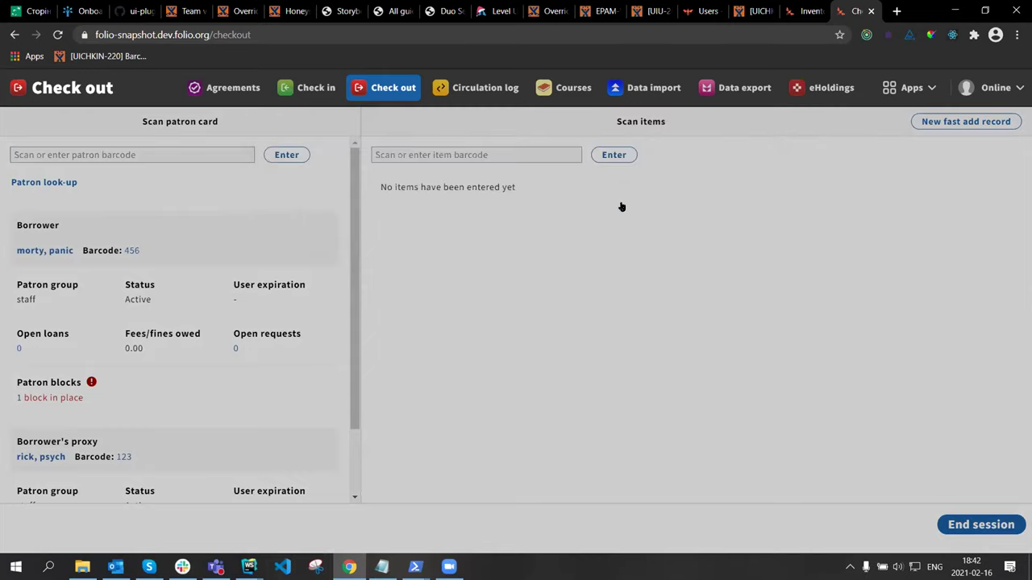
# Try checking out an item by barcode and close the block notice that refuses it
pyautogui.write('123')
pyautogui.click(622, 156)
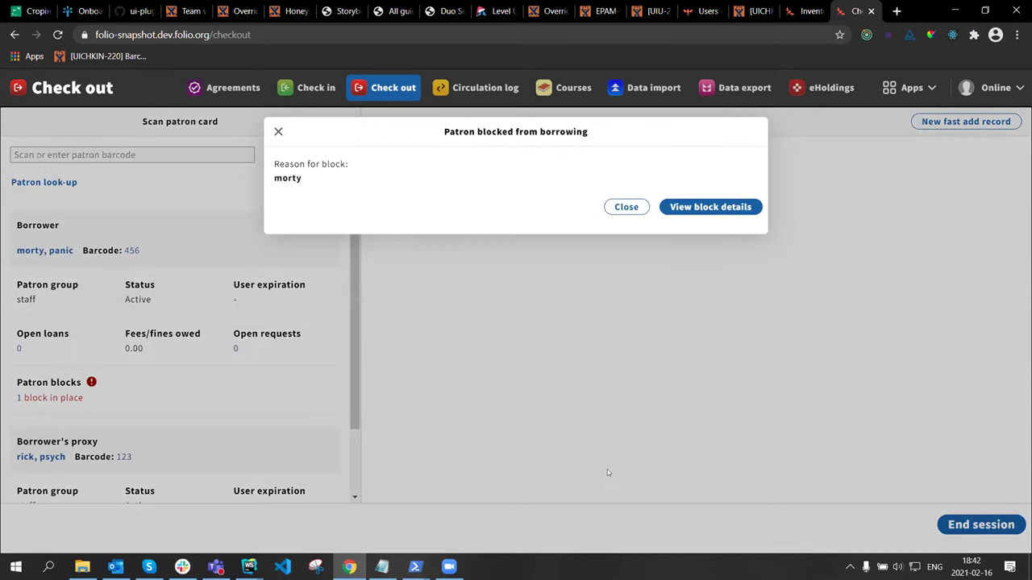
pyautogui.click(621, 208)
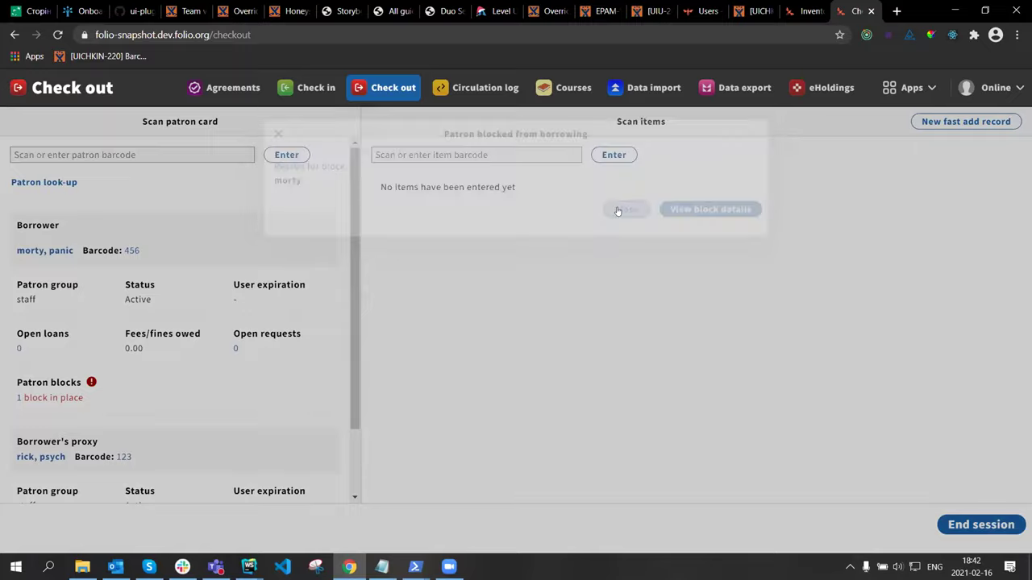
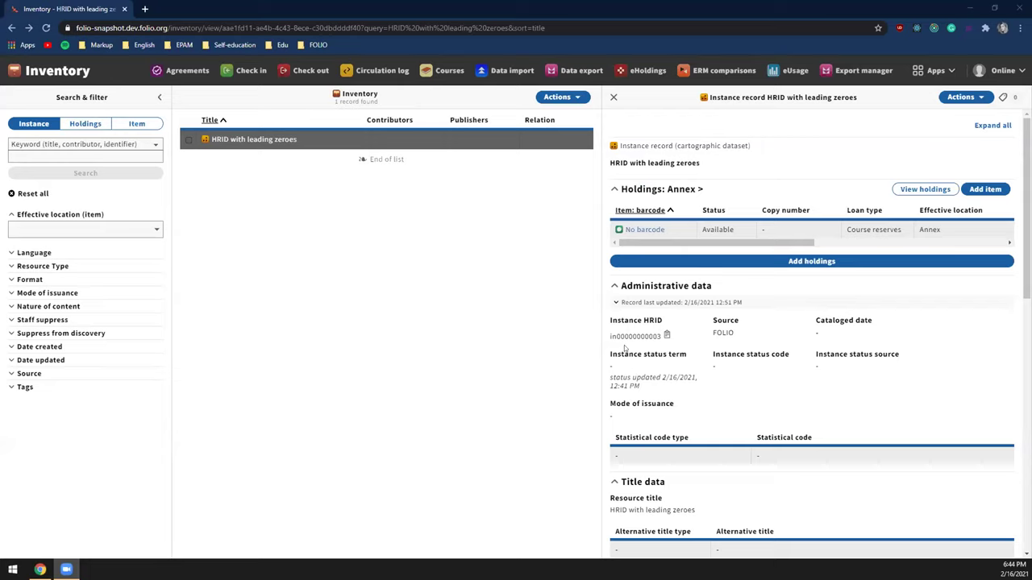
pyautogui.moveTo(616, 336); pyautogui.dragTo(659, 331)
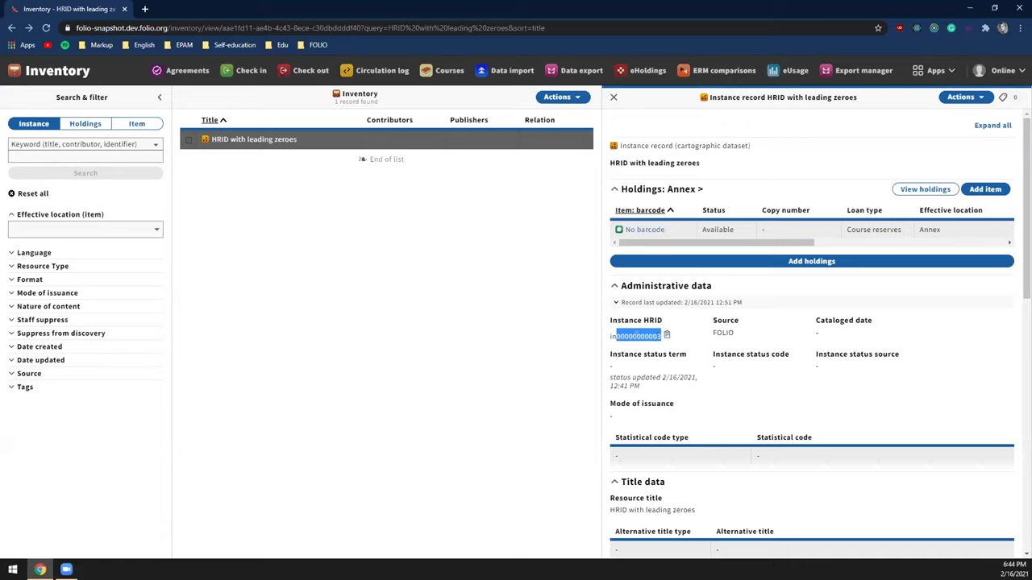
pyautogui.click(611, 336)
pyautogui.moveTo(611, 336); pyautogui.dragTo(616, 336)
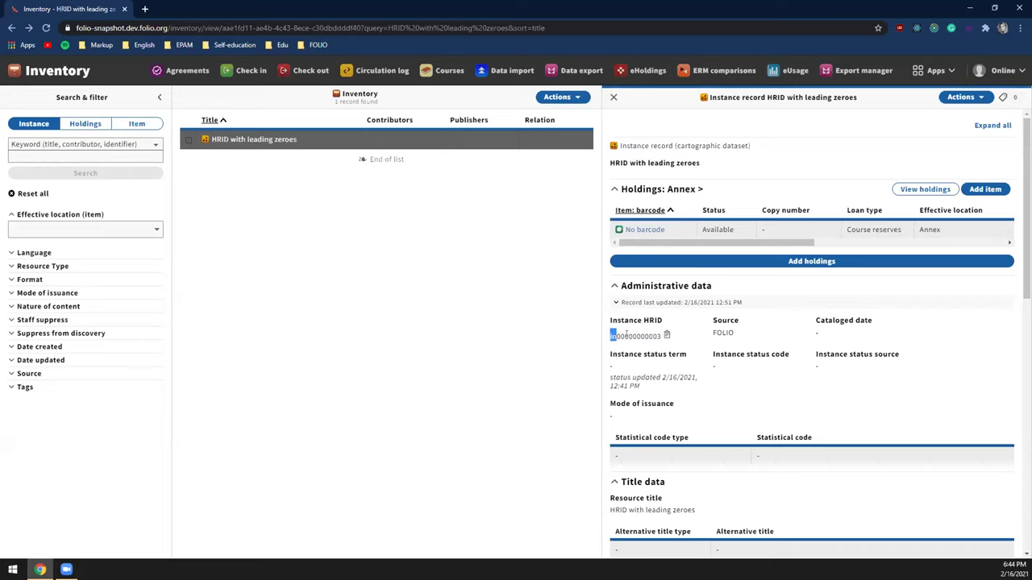
pyautogui.doubleClick(627, 335)
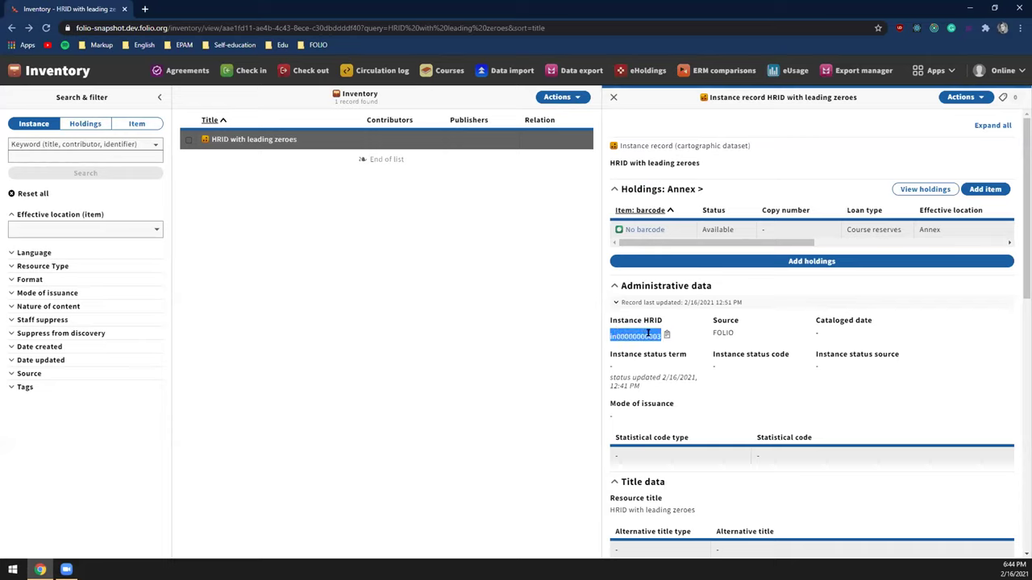
pyautogui.click(653, 334)
pyautogui.moveTo(655, 335); pyautogui.dragTo(613, 336)
pyautogui.click(613, 337)
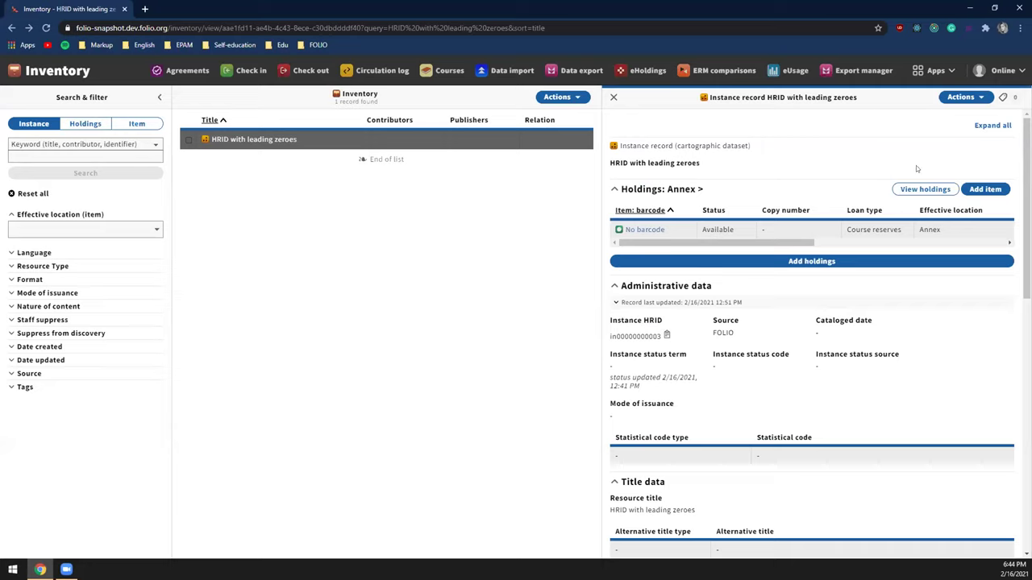
pyautogui.click(934, 71)
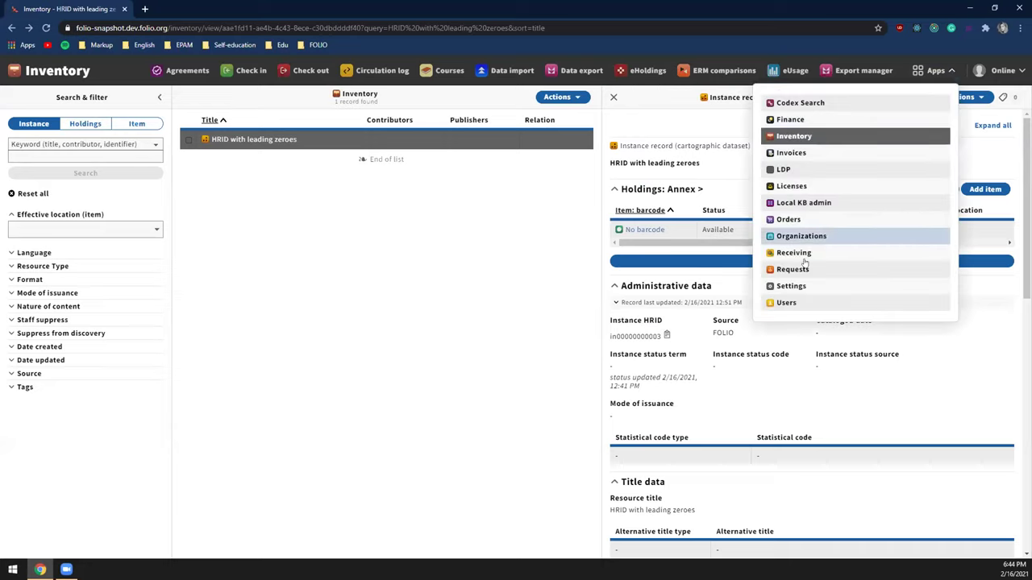
# Open Settings in a new browser tab and go to Inventory > HRID handling
pyautogui.rightClick(815, 286)
pyautogui.click(834, 290)
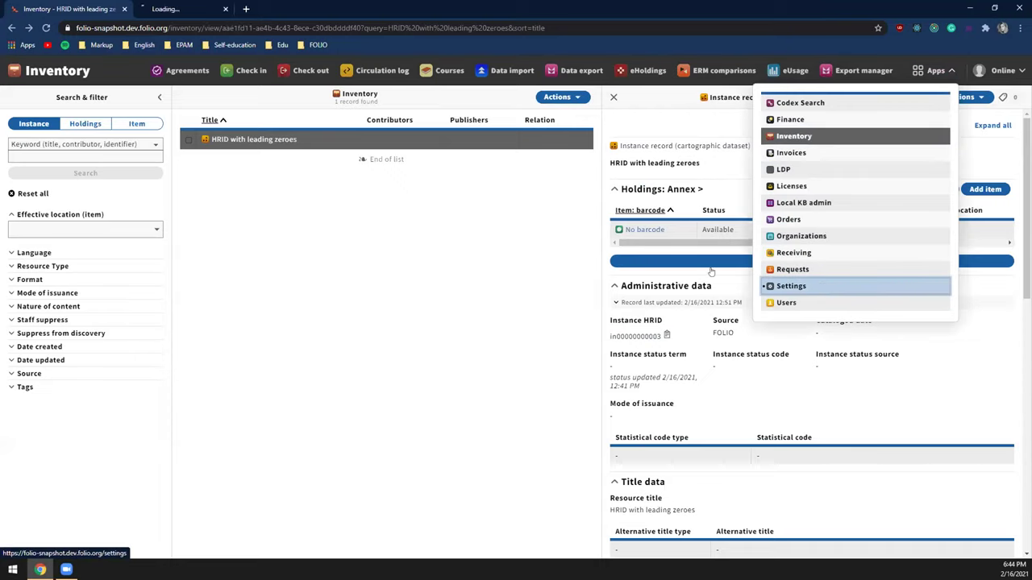
pyautogui.hotkey('ctrl', 'Tab')
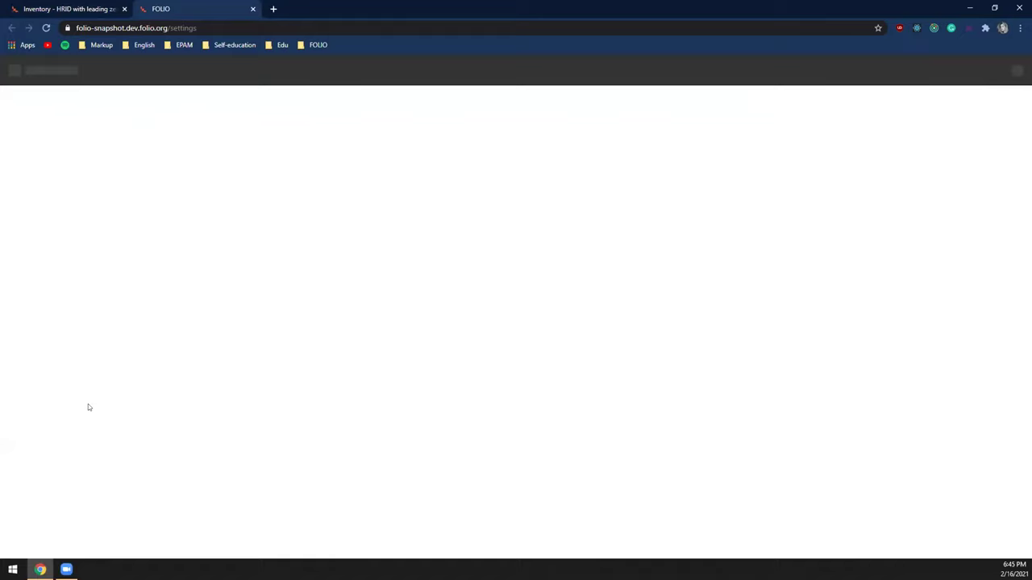
pyautogui.click(67, 345)
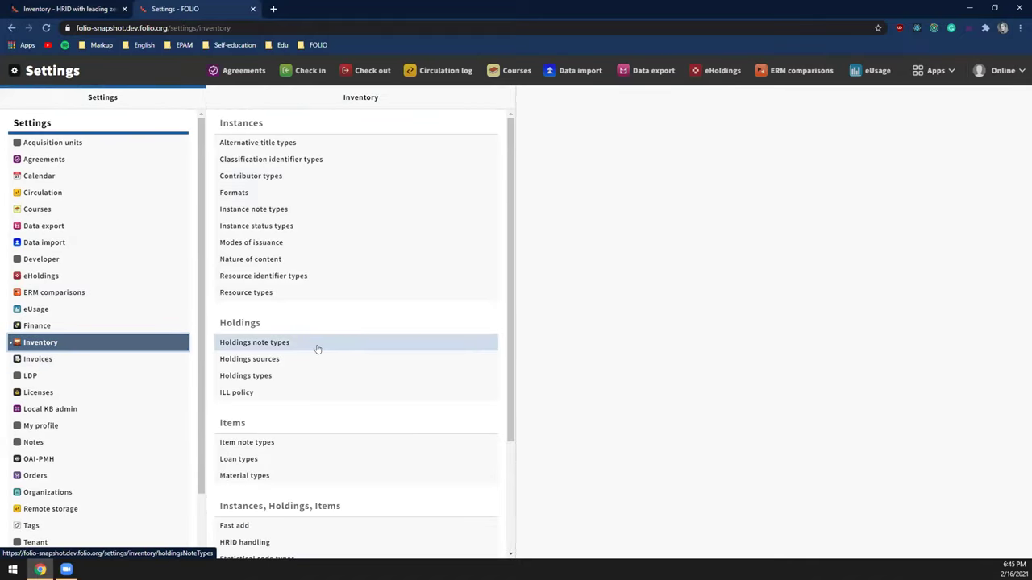
pyautogui.scroll(-3, 318, 348)
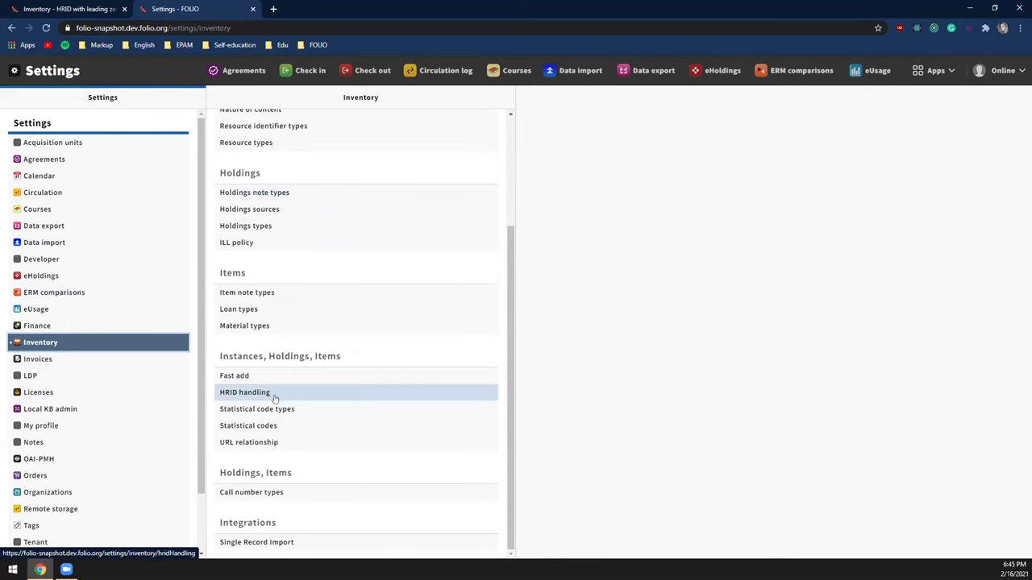
pyautogui.click(274, 399)
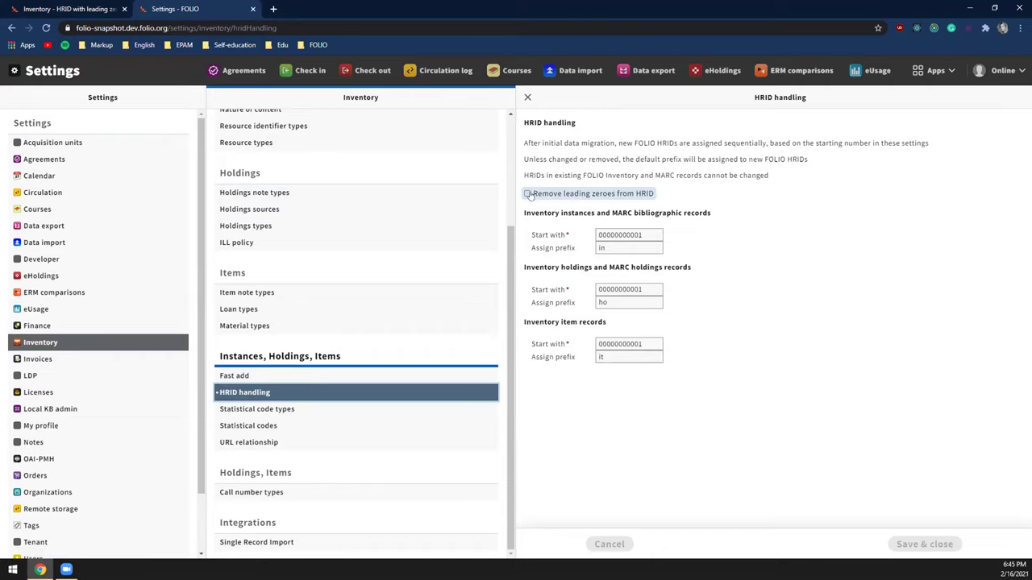
# Enable removing leading zeroes, clear the 'ho' holdings prefix, save the setting, and return to Inventory
pyautogui.click(585, 194)
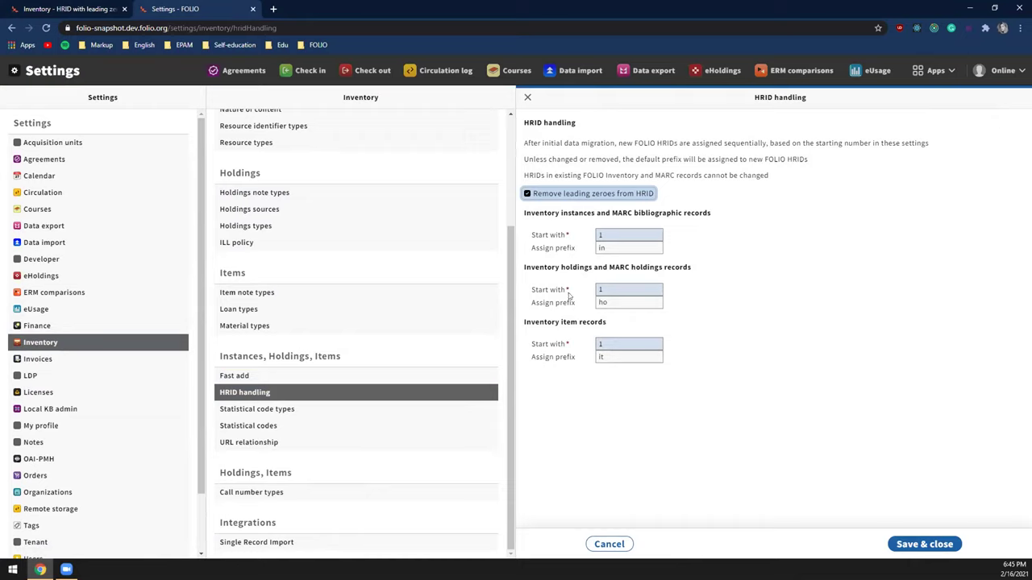
pyautogui.moveTo(617, 301); pyautogui.dragTo(598, 301)
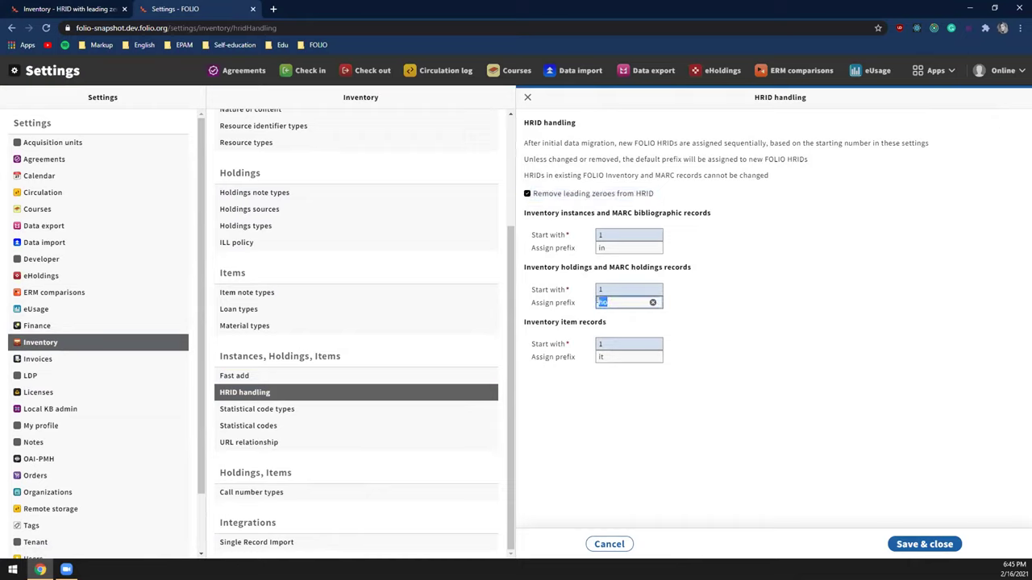
pyautogui.click(651, 301)
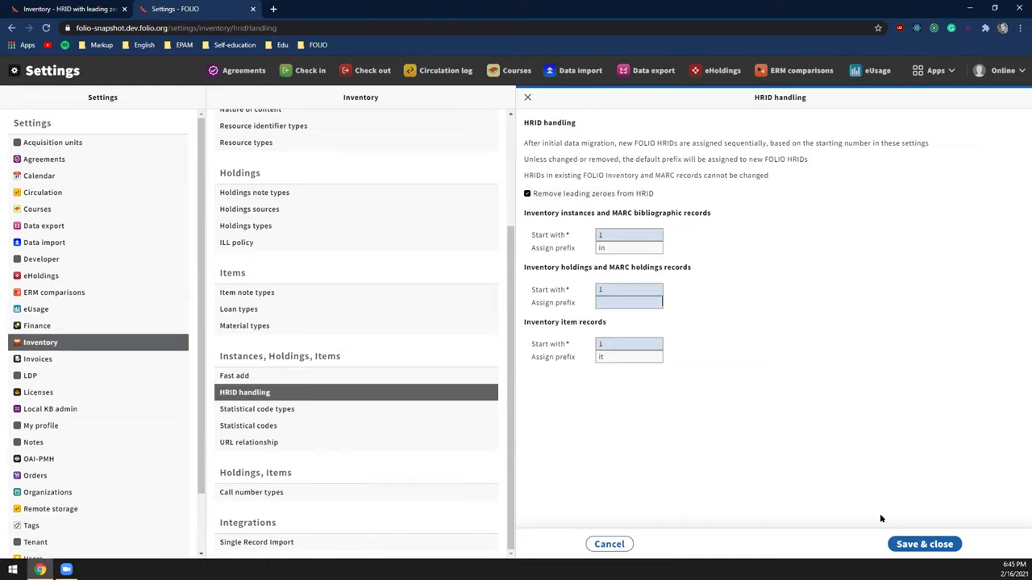
pyautogui.click(916, 545)
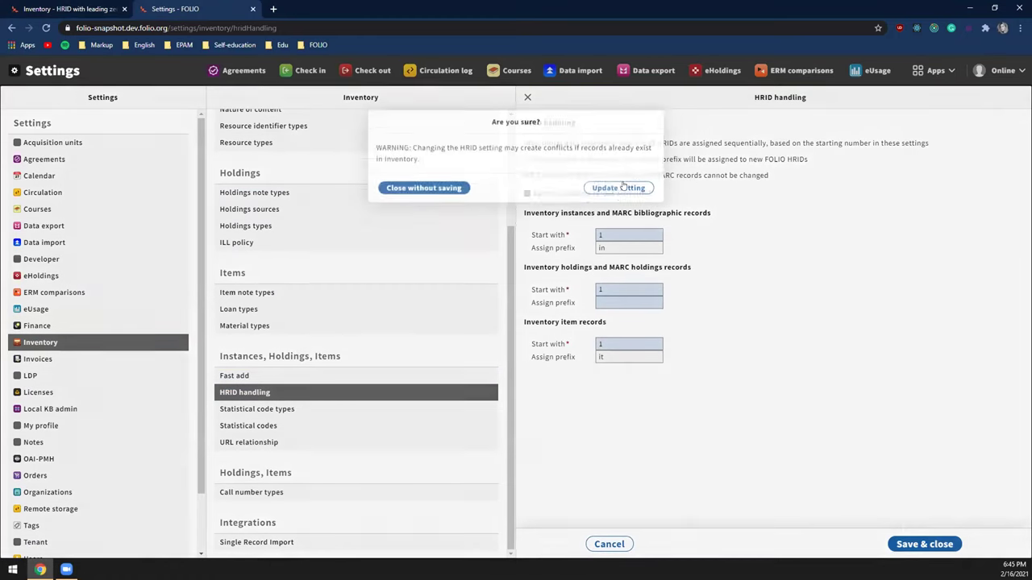
pyautogui.click(620, 187)
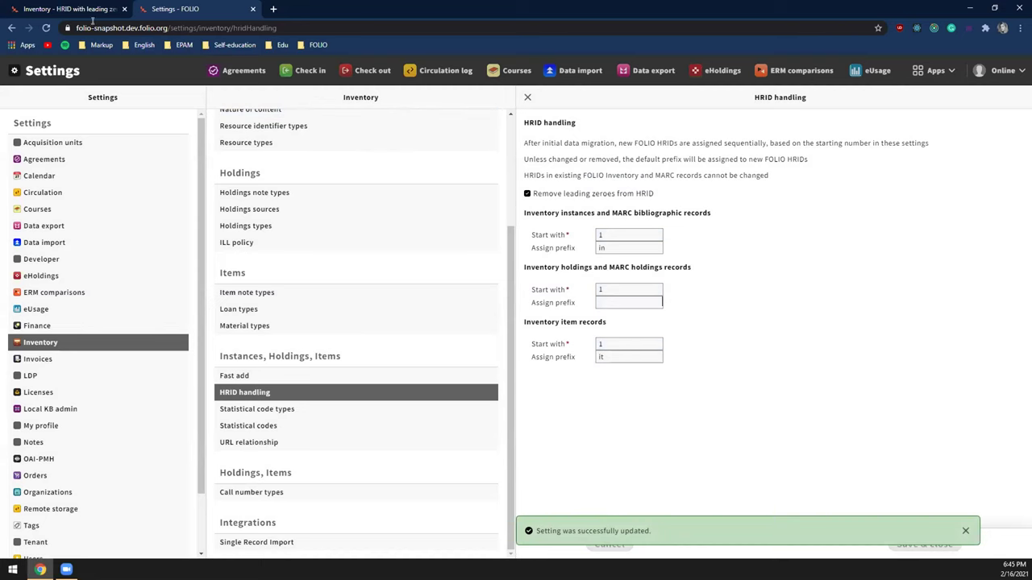
pyautogui.click(88, 10)
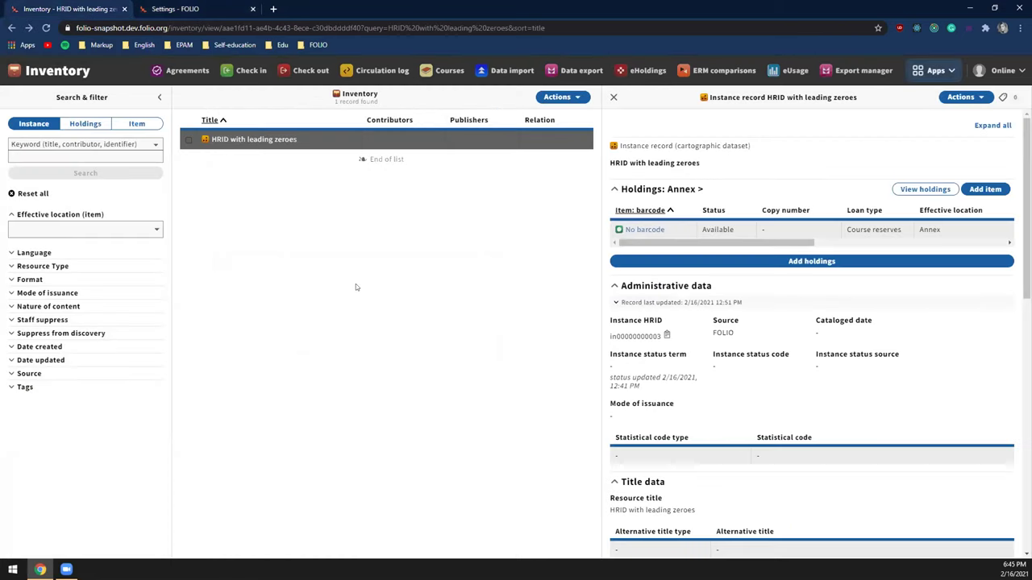
# Start a new instance record with the resource title 'test hrid'
pyautogui.click(572, 100)
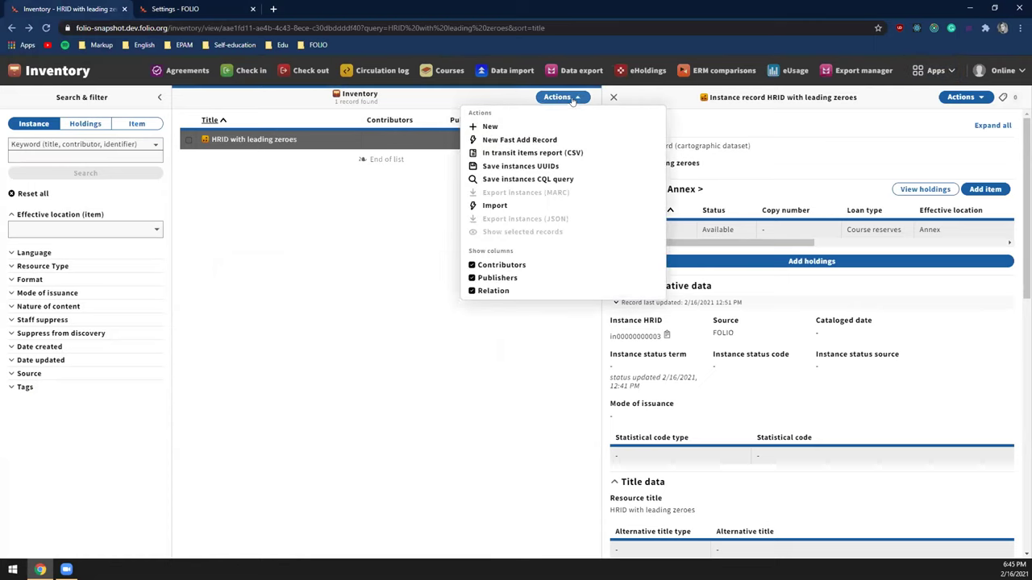
pyautogui.click(505, 129)
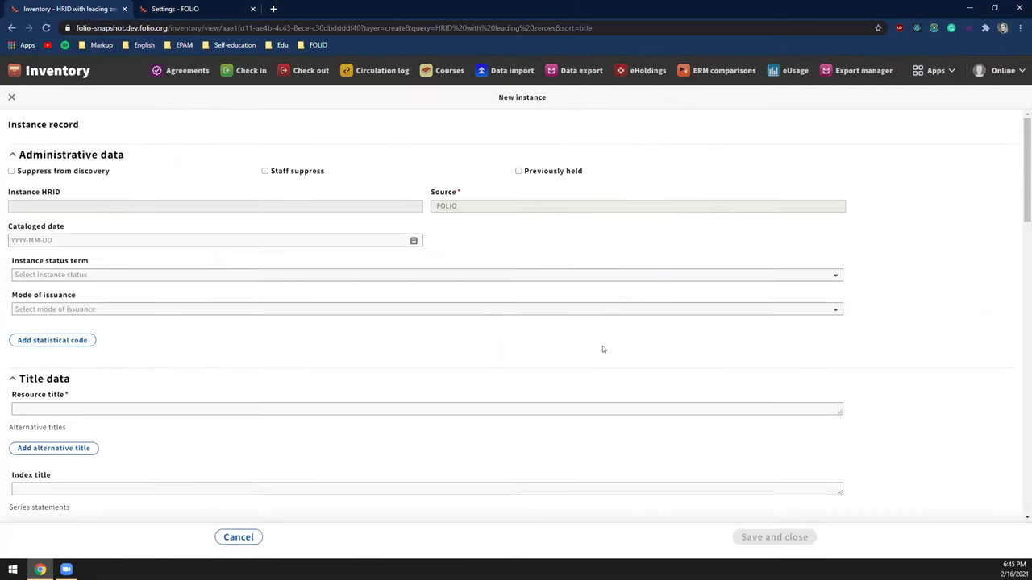
pyautogui.scroll(-1, 409, 358)
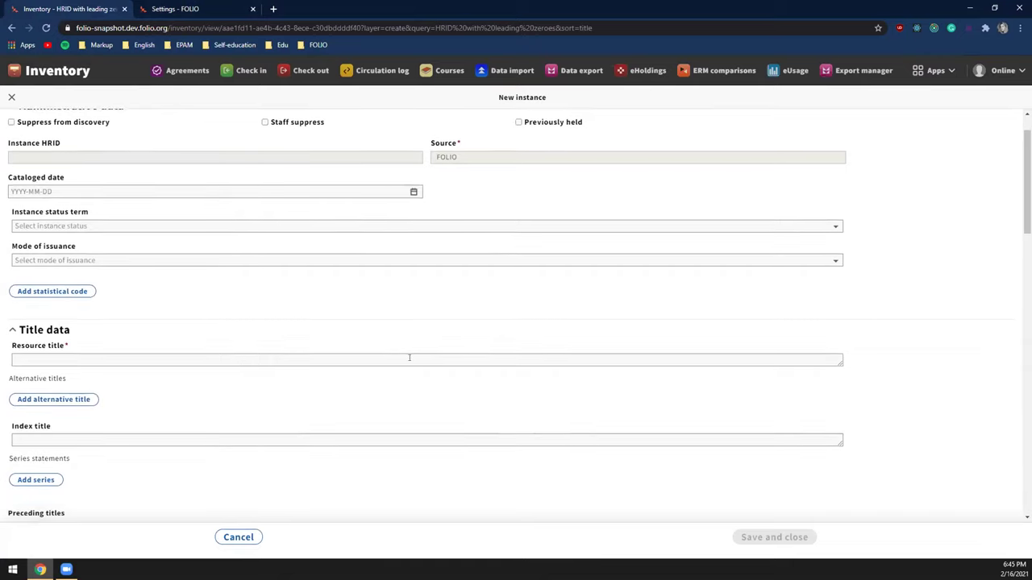
pyautogui.click(362, 358)
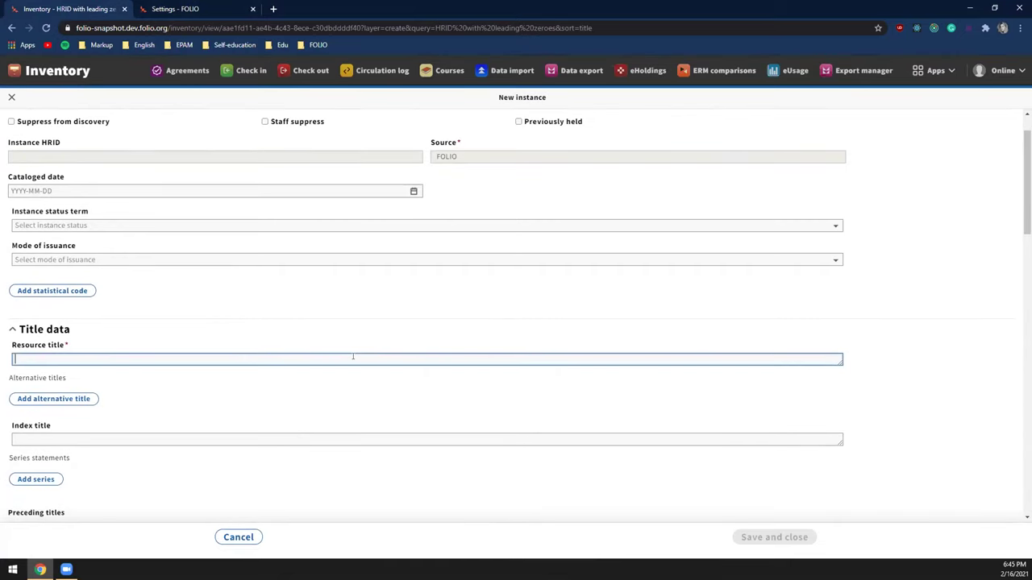
pyautogui.write('test')
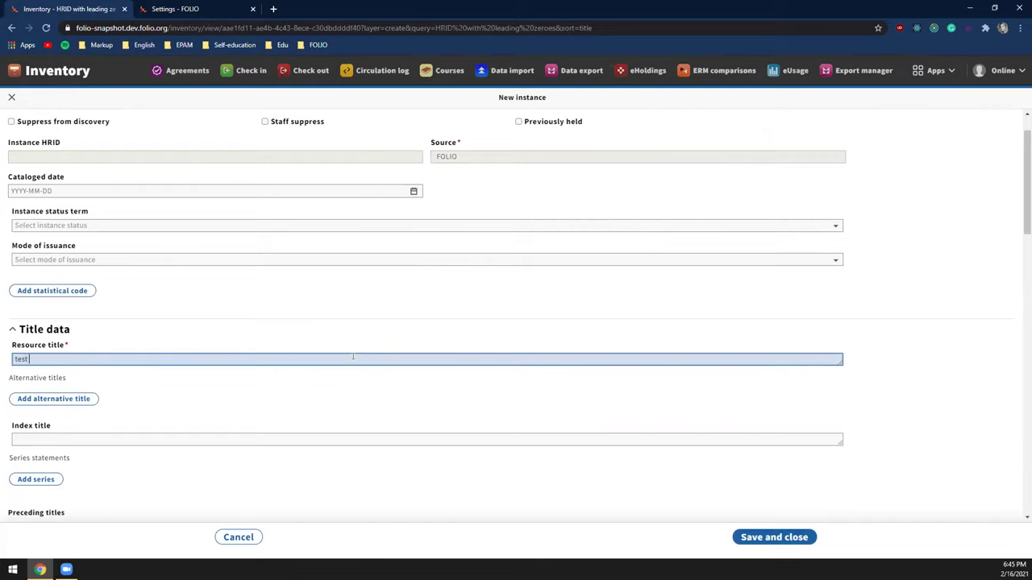
pyautogui.write(' hrid')
# Set the resource type to cartographic image and save the instance, which gets HRID in25
pyautogui.click(764, 539)
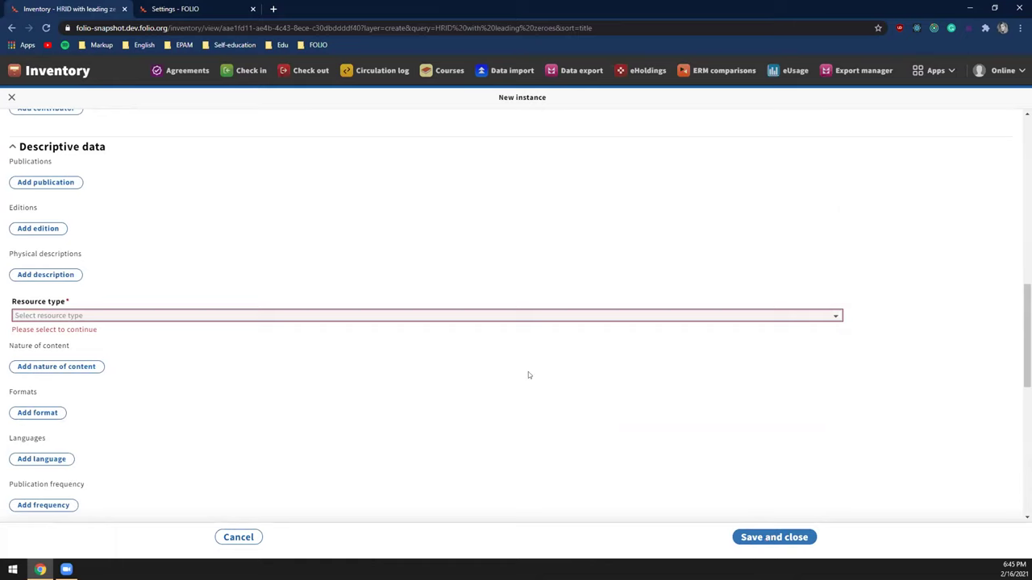
pyautogui.click(229, 315)
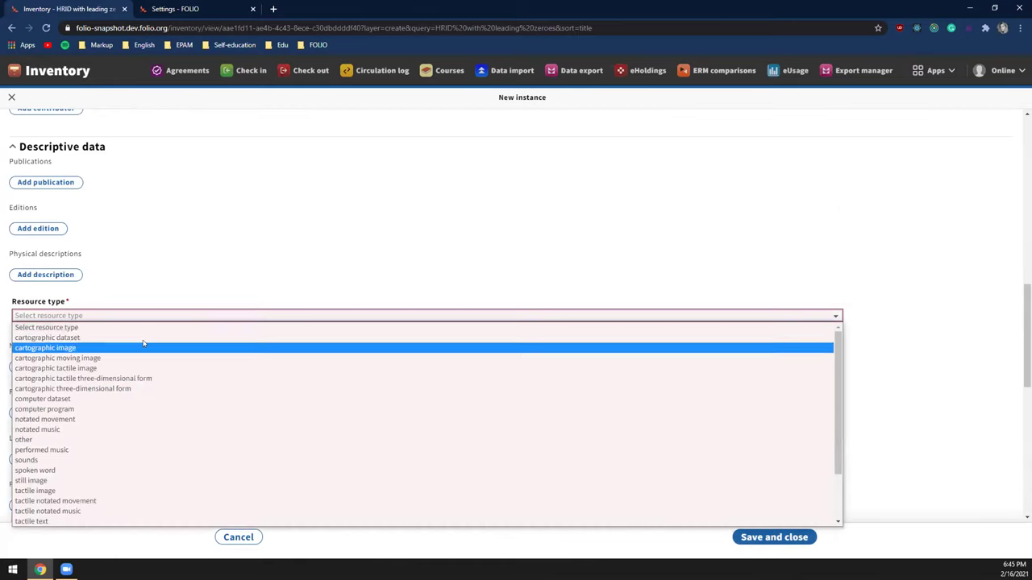
pyautogui.click(193, 348)
pyautogui.click(765, 542)
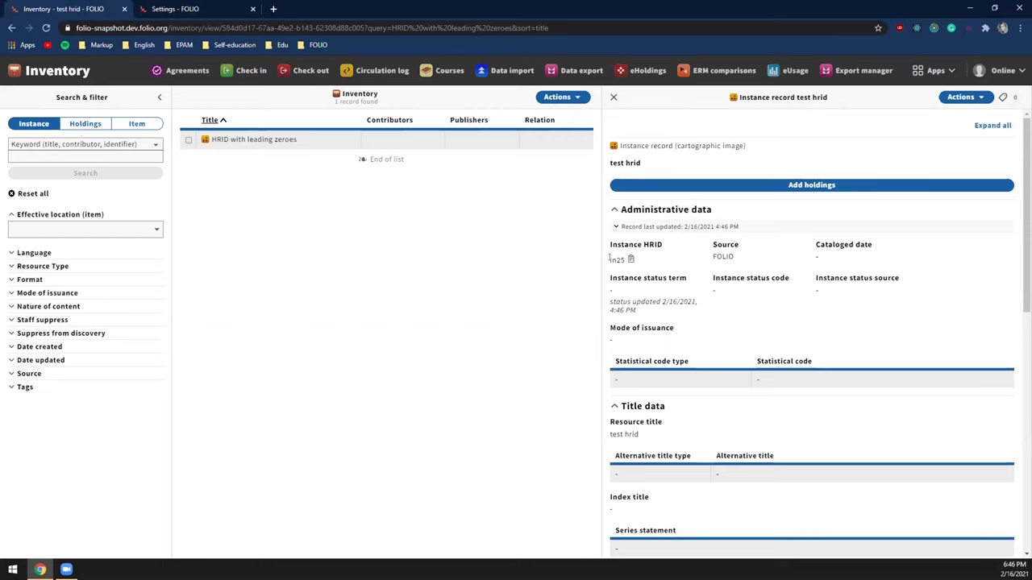
# Check HRID in25, then create and save a holdings record with permanent location Annex
pyautogui.moveTo(608, 260); pyautogui.dragTo(623, 260)
pyautogui.click(621, 259)
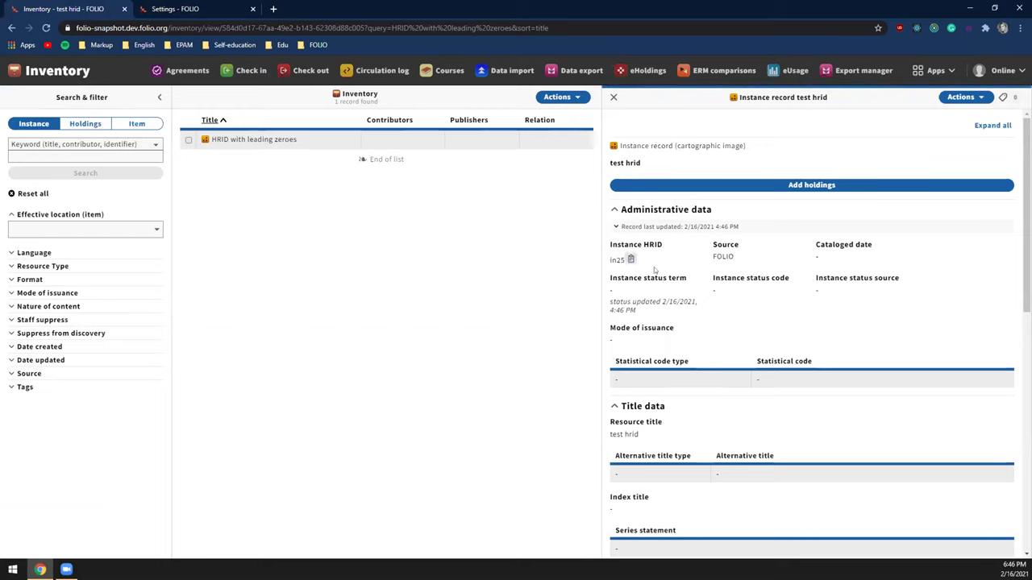
pyautogui.click(822, 185)
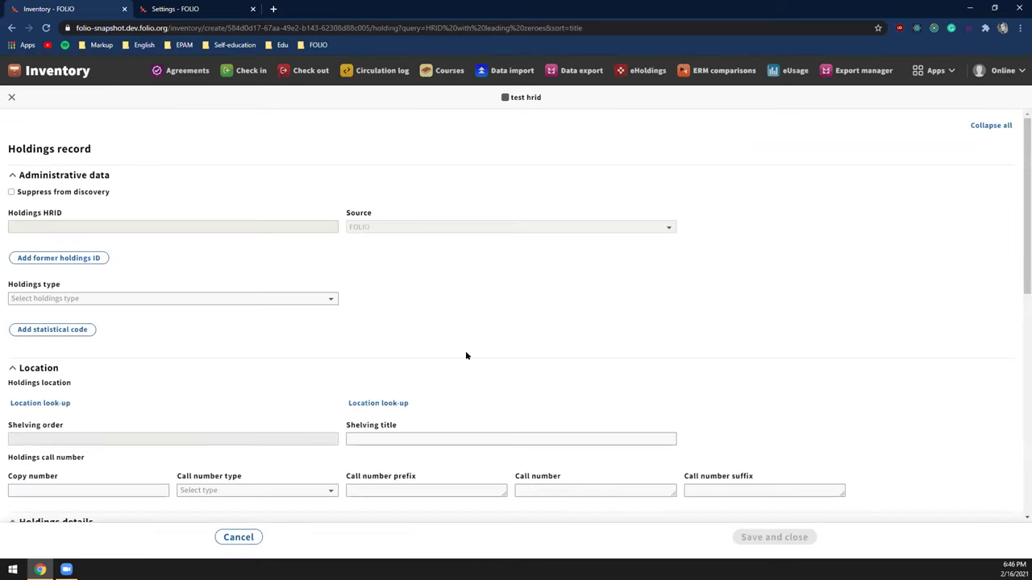
pyautogui.scroll(-1, 465, 355)
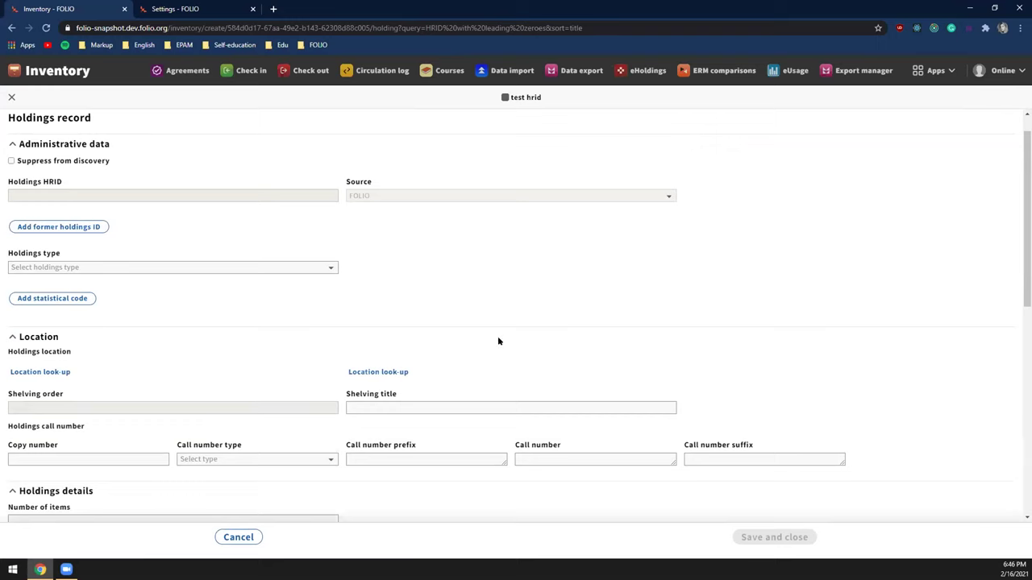
pyautogui.scroll(-2, 499, 341)
pyautogui.click(289, 255)
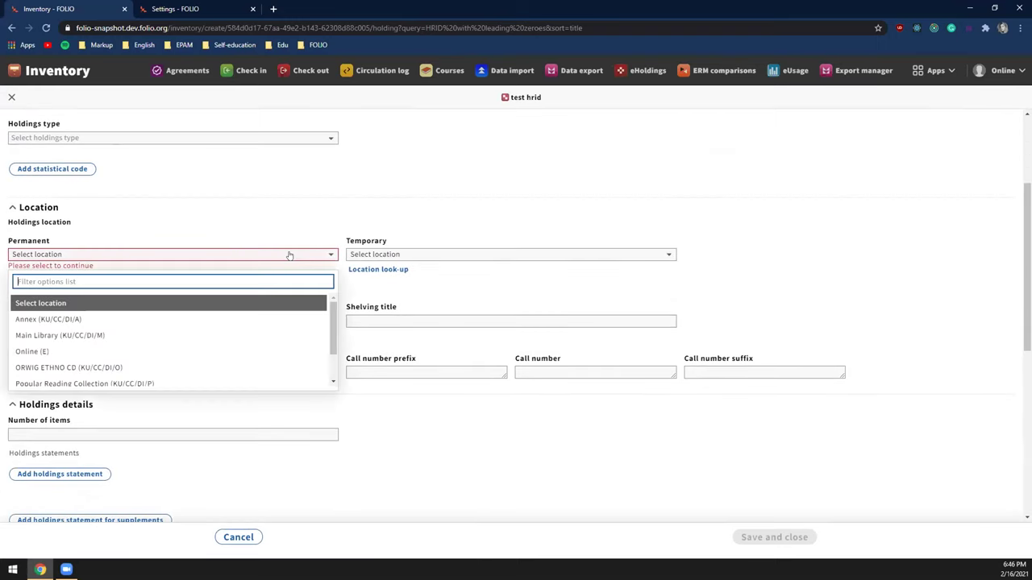
pyautogui.click(202, 315)
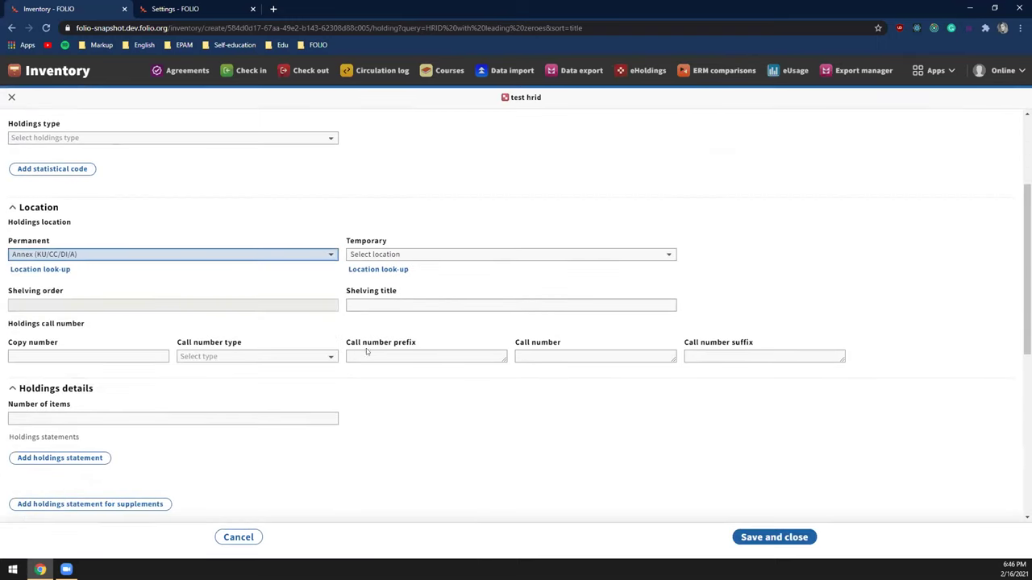
pyautogui.click(750, 537)
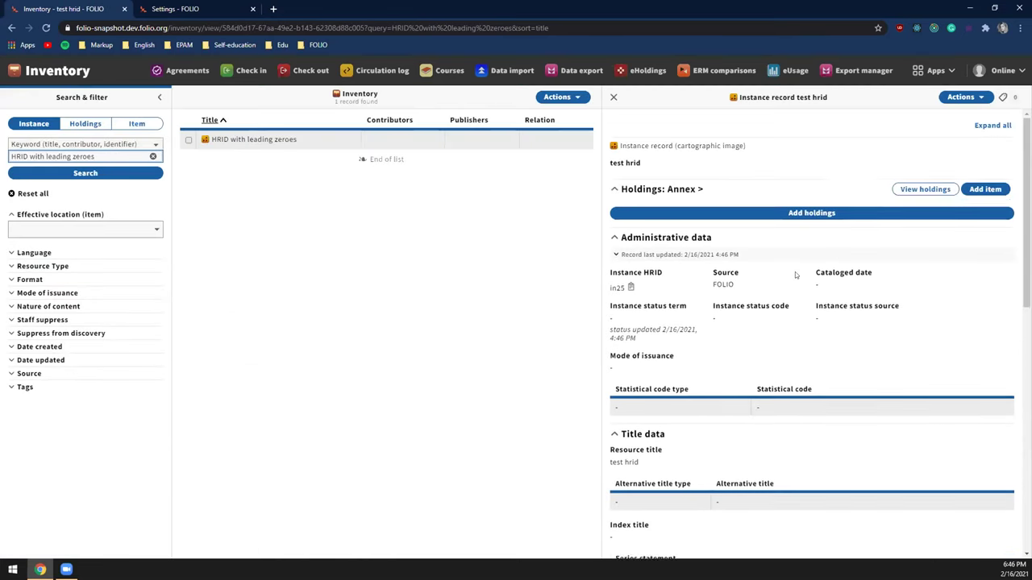
# View the Annex holdings, compare its HRID 7 with the HRID handling settings, then close it
pyautogui.click(921, 189)
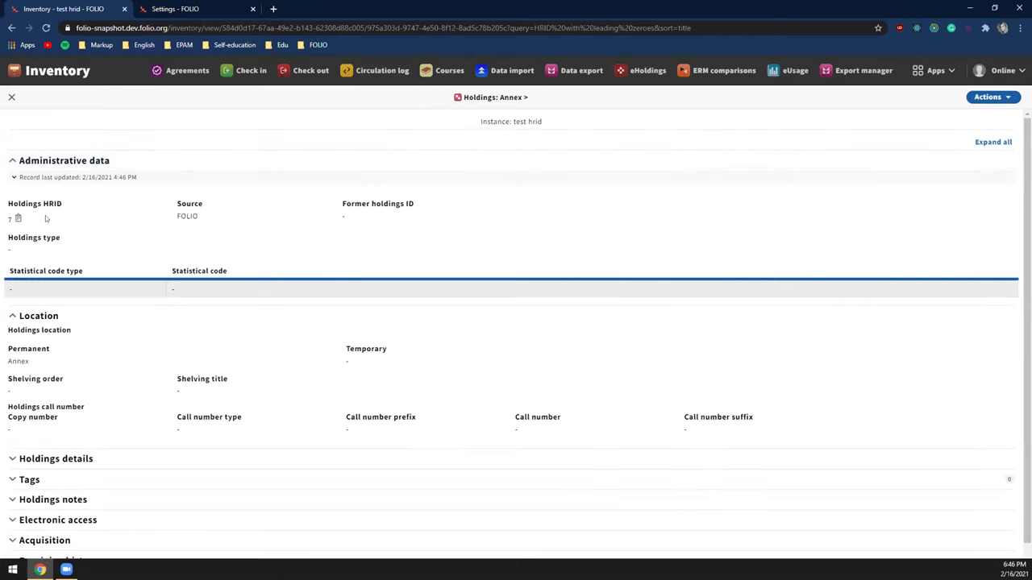
pyautogui.doubleClick(8, 219)
pyautogui.click(40, 228)
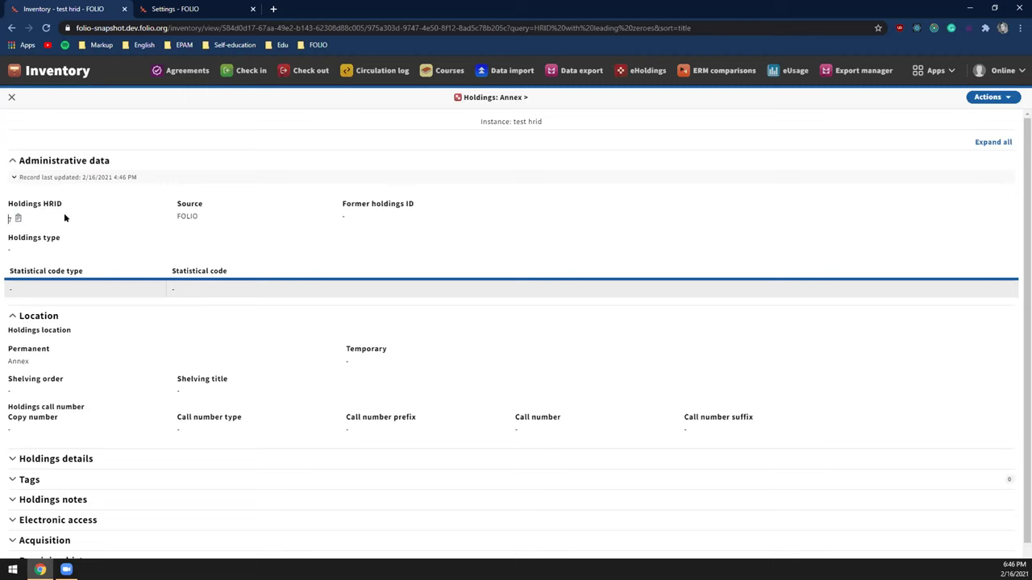
pyautogui.click(209, 15)
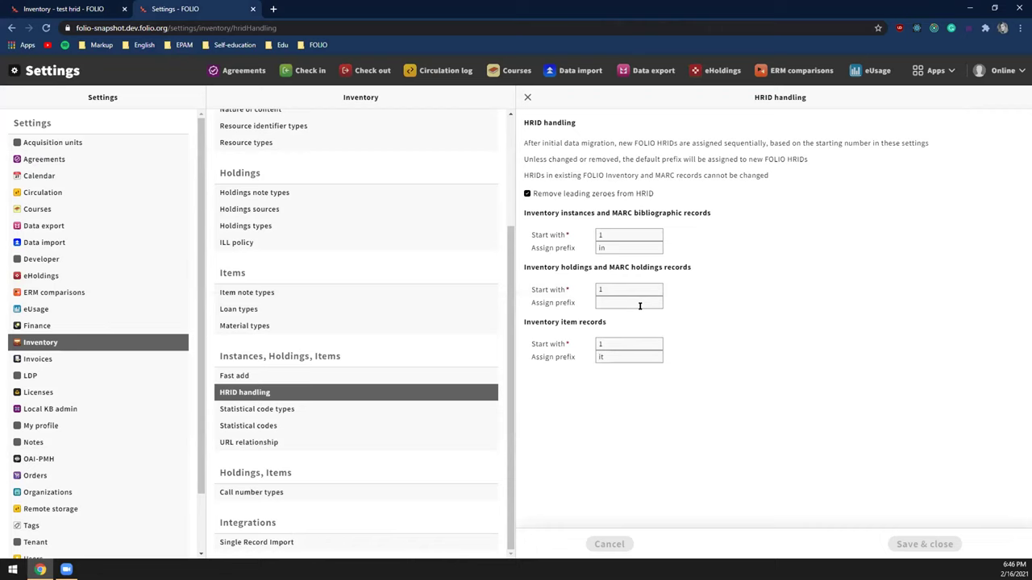
pyautogui.hotkey('ctrl', 'Tab')
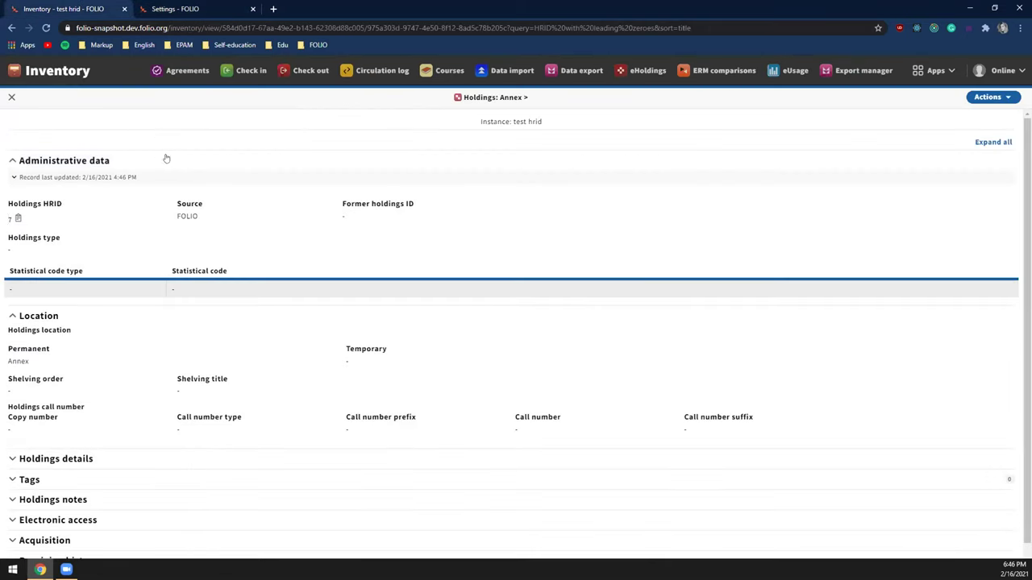
pyautogui.click(11, 97)
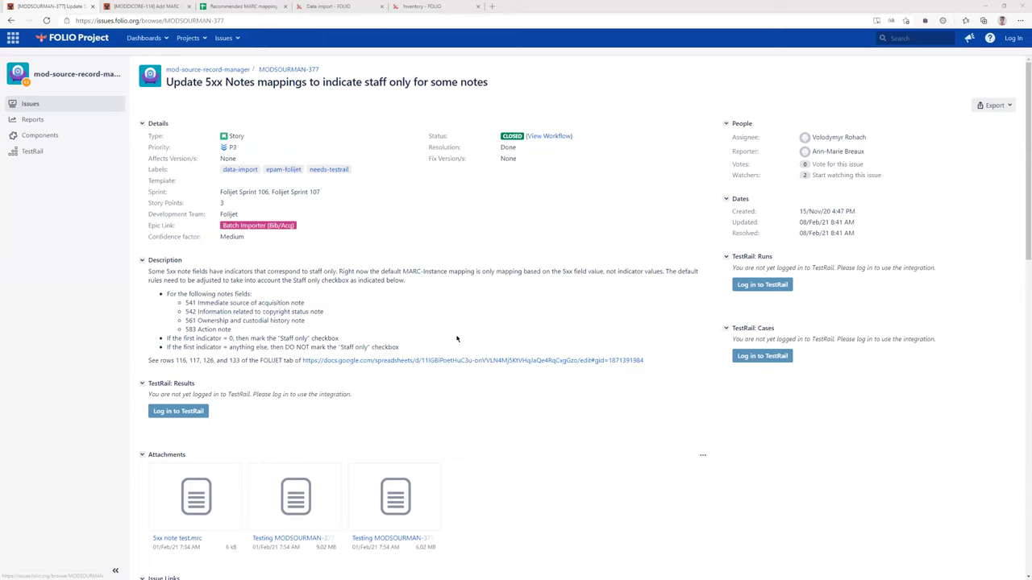
pyautogui.scroll(1, 457, 339)
pyautogui.scroll(-1, 457, 338)
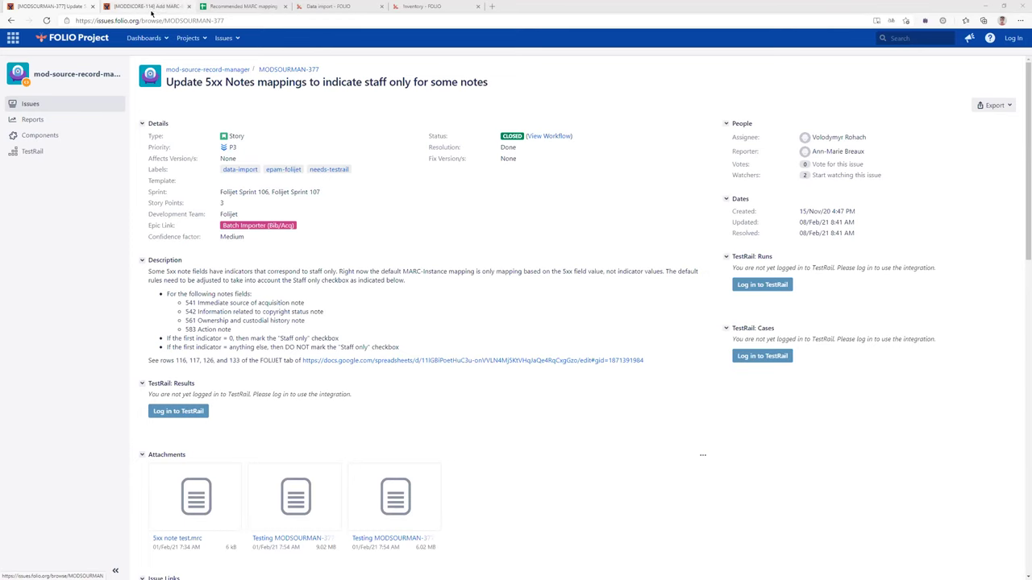
# Read the MODDICORE-114 story's 880 mapping scenarios, then go to the MARC mapping spreadsheet
pyautogui.click(145, 7)
pyautogui.scroll(1, 260, 236)
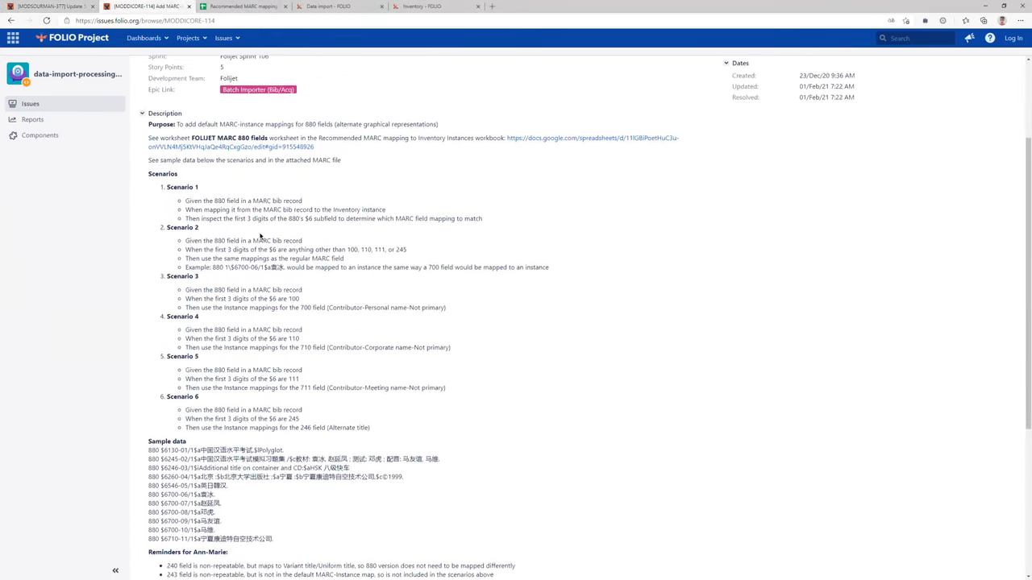
pyautogui.scroll(3, 260, 236)
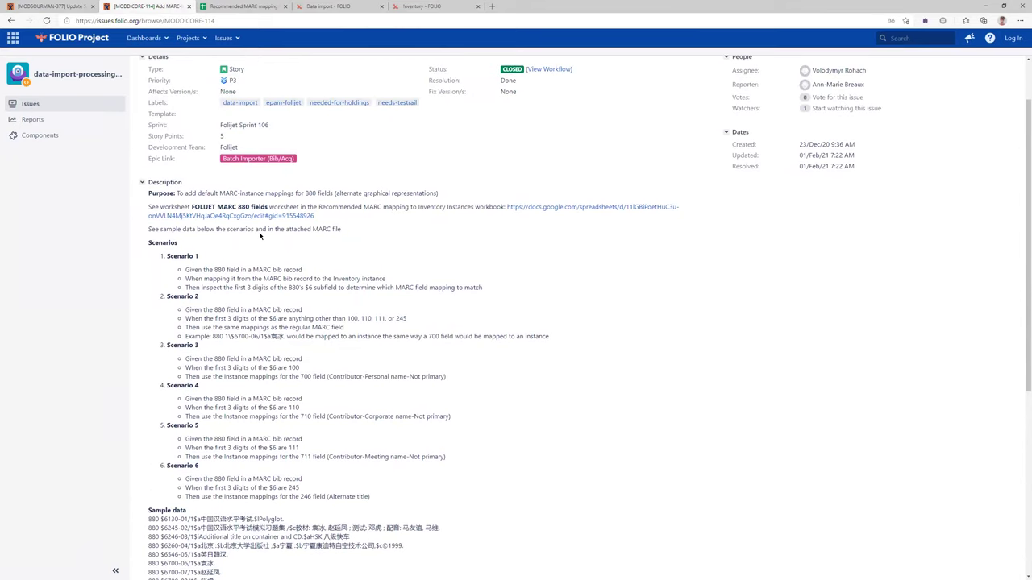
pyautogui.scroll(-1, 259, 235)
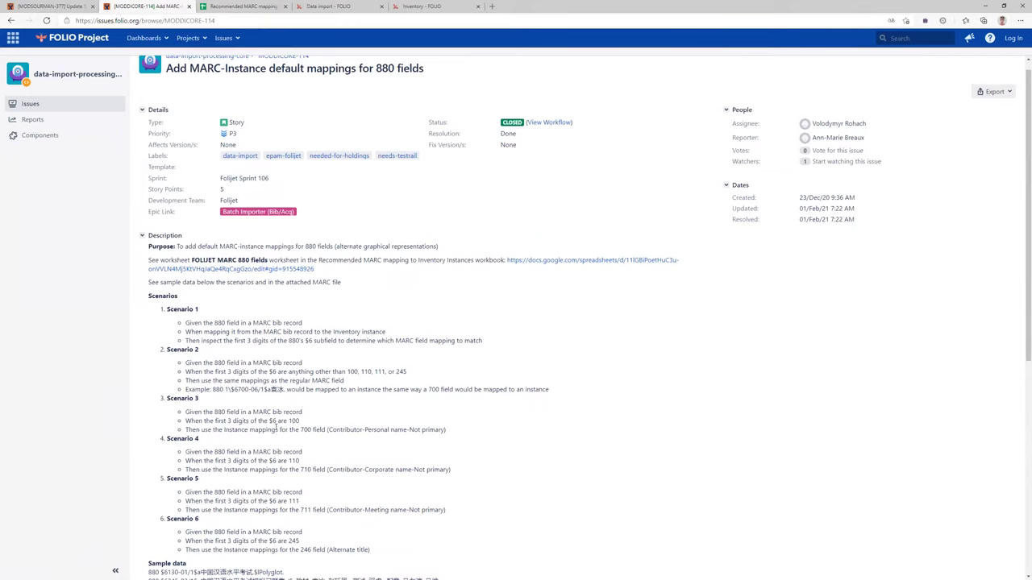
pyautogui.scroll(-3, 279, 413)
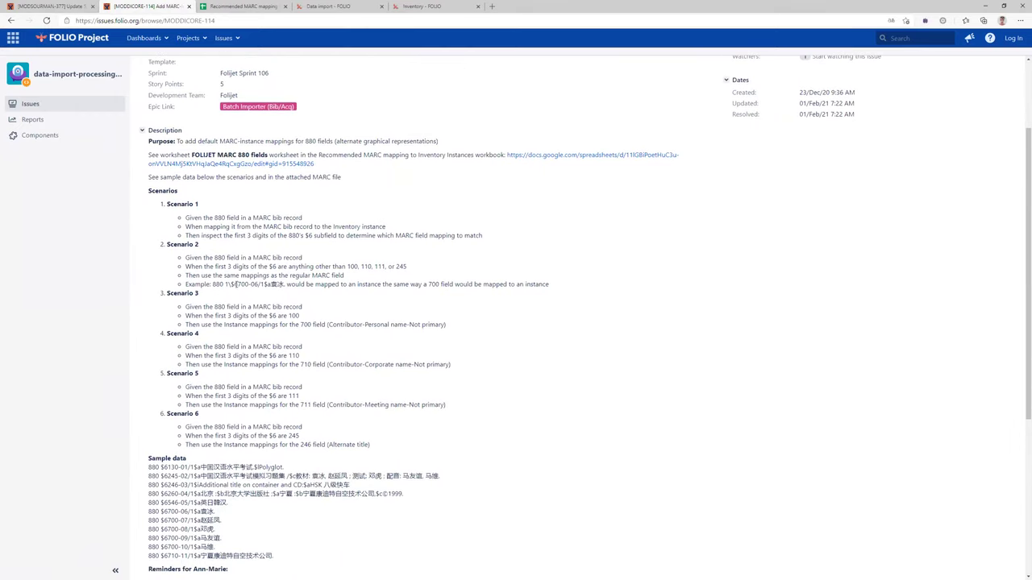
pyautogui.click(237, 8)
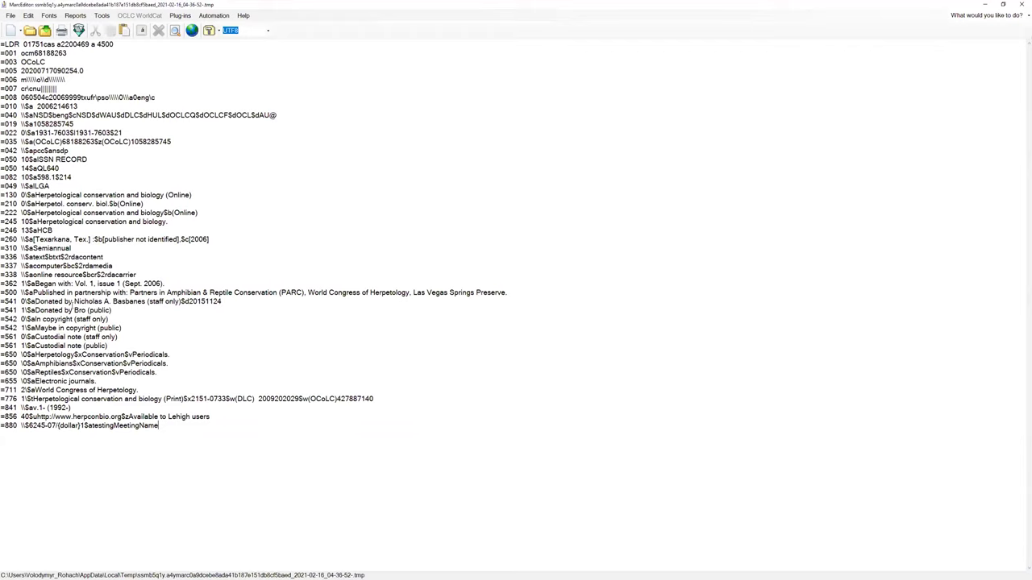
# Examine the =541 note and the =880 field's tag and $6 linkage in MarcEdit
pyautogui.click(23, 301)
pyautogui.press('Right')
pyautogui.press('Right')
pyautogui.click(24, 426)
pyautogui.moveTo(16, 425); pyautogui.dragTo(7, 425)
pyautogui.click(42, 425)
pyautogui.moveTo(45, 424)
pyautogui.mouseDown()
pyautogui.moveTo(29, 425)
pyautogui.moveTo(47, 425)
pyautogui.mouseUp()
pyautogui.click(30, 424)
pyautogui.hotkey('alt', 'Tab')
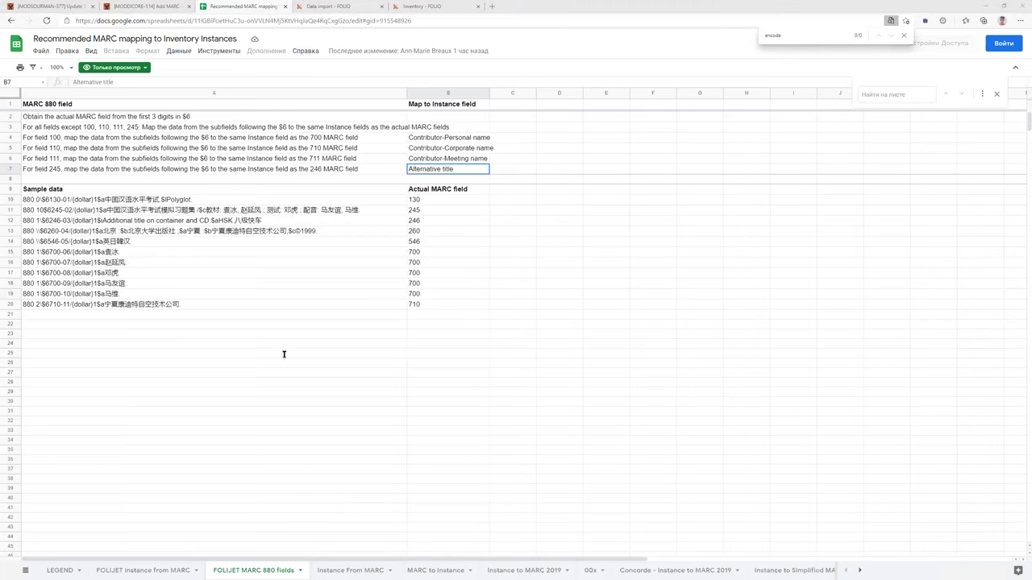
# Compare the 880 field's $a value with the sheet's 880 rules, then go to FOLIO Data import
pyautogui.hotkey('alt', 'Tab')
pyautogui.moveTo(90, 425); pyautogui.dragTo(158, 424)
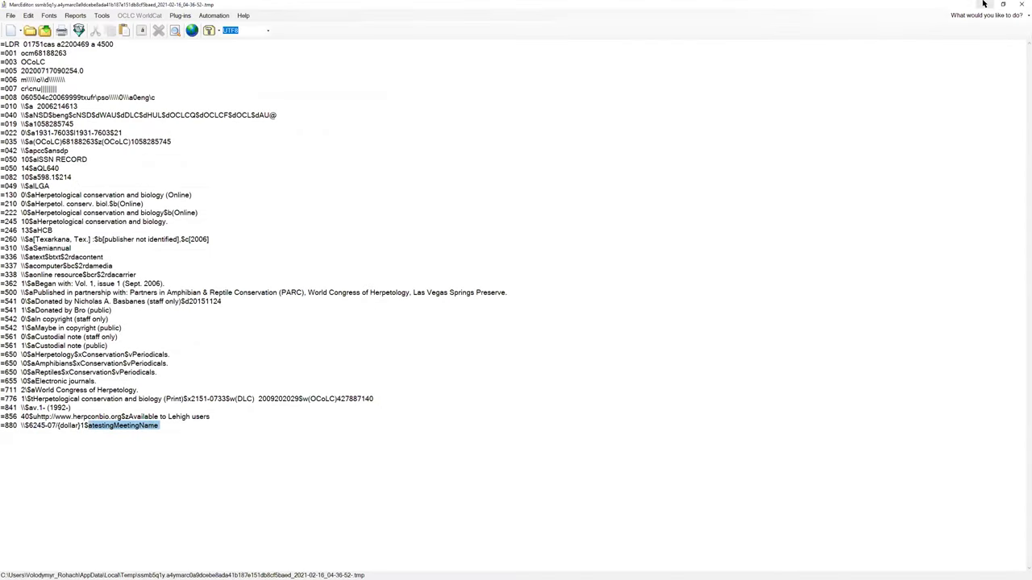
pyautogui.hotkey('alt', 'Tab')
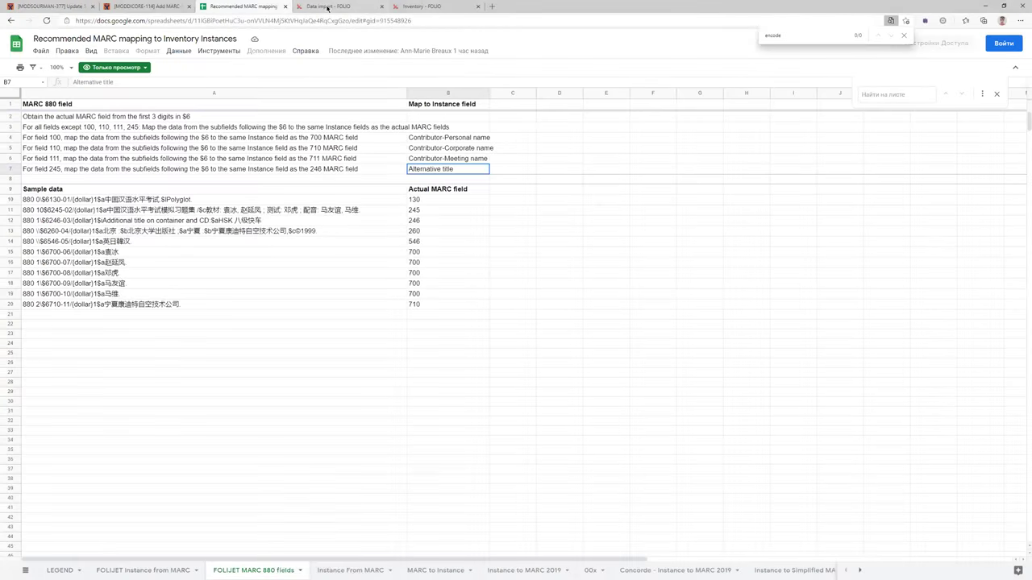
pyautogui.click(325, 8)
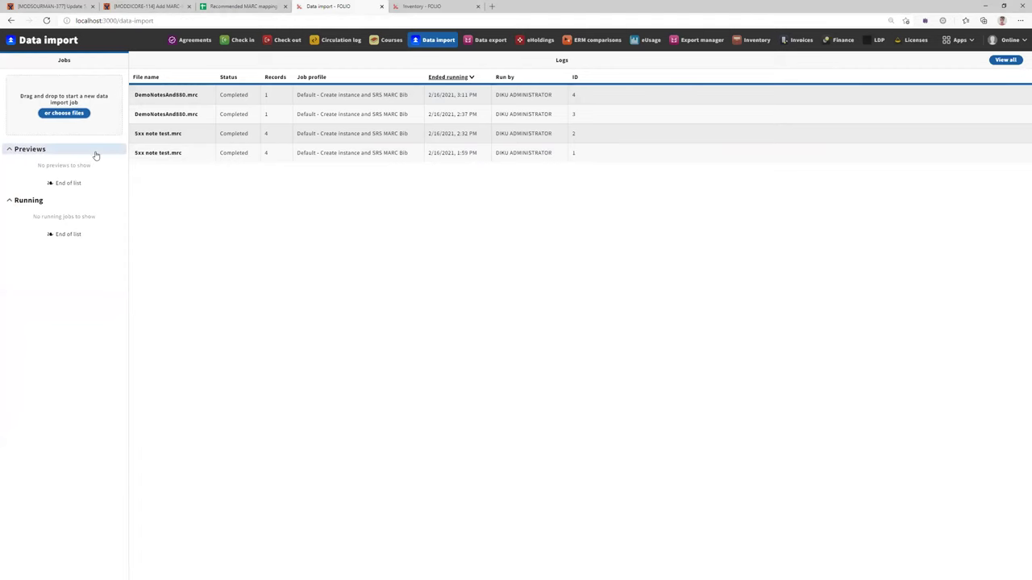
# Import DemoNotesAnd880.mrc using the Default - Create instance and SRS MARC Bib job profile
pyautogui.click(70, 117)
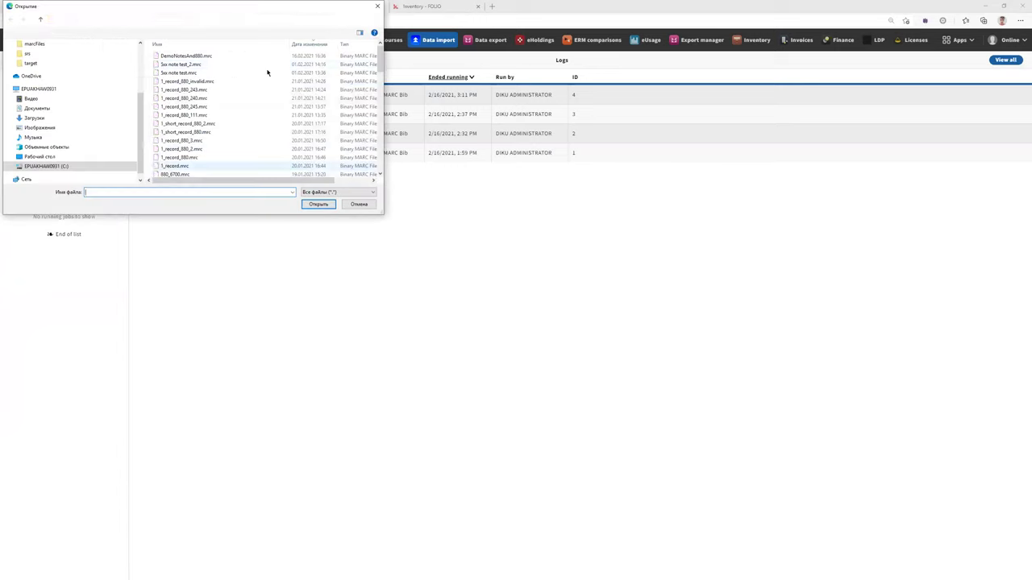
pyautogui.click(270, 58)
pyautogui.click(314, 206)
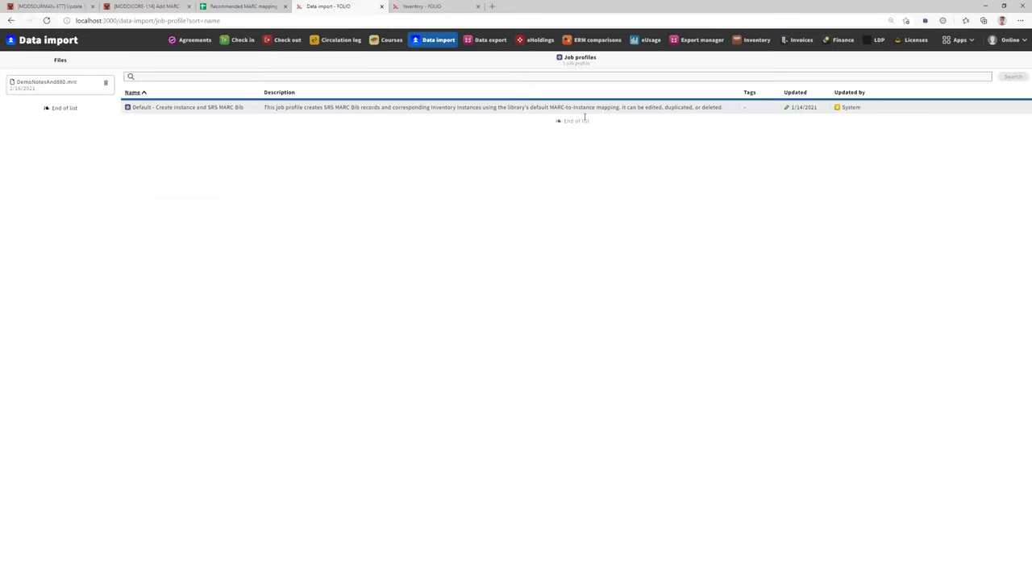
pyautogui.click(587, 114)
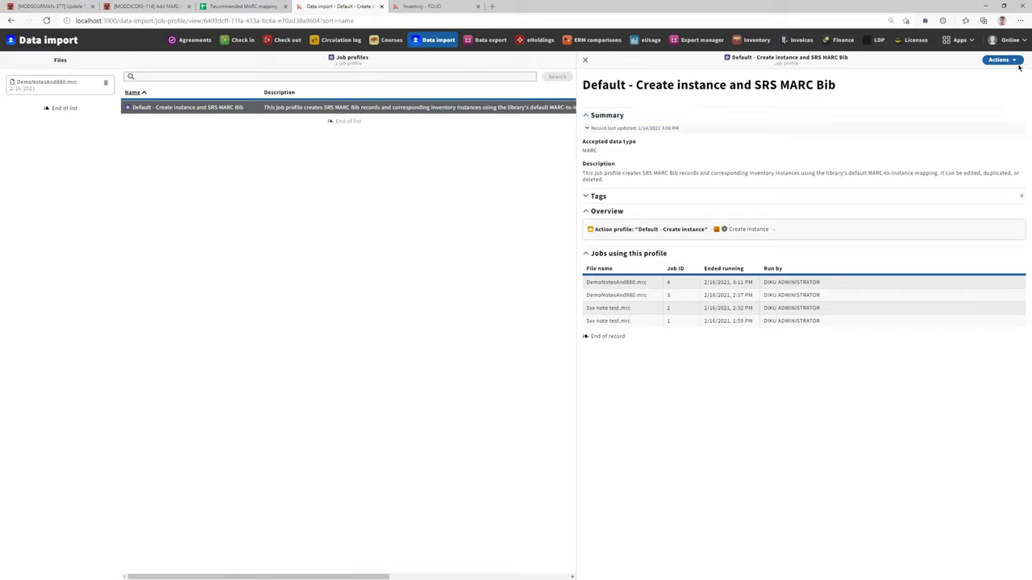
pyautogui.click(1004, 60)
pyautogui.click(1006, 74)
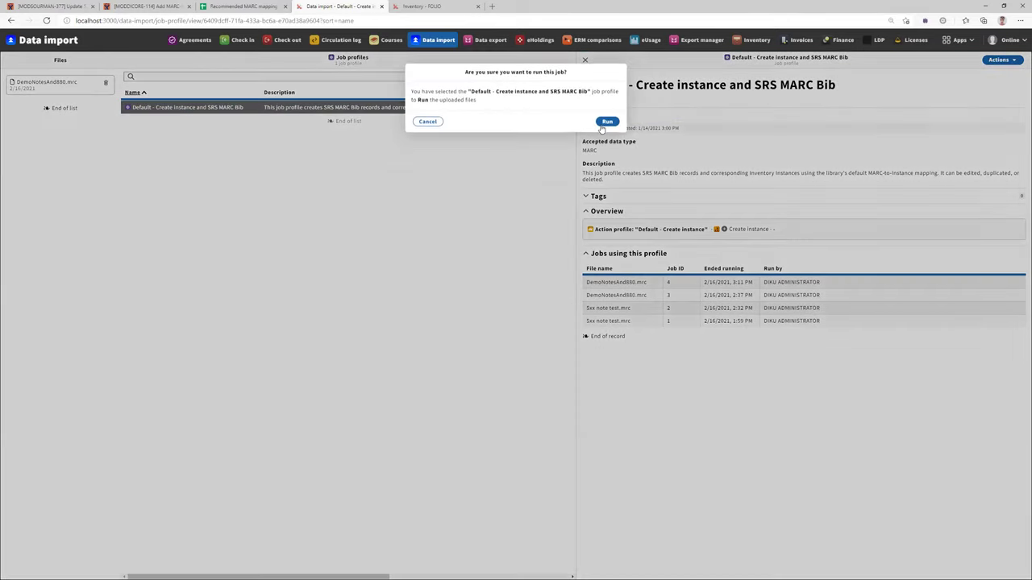
pyautogui.click(603, 123)
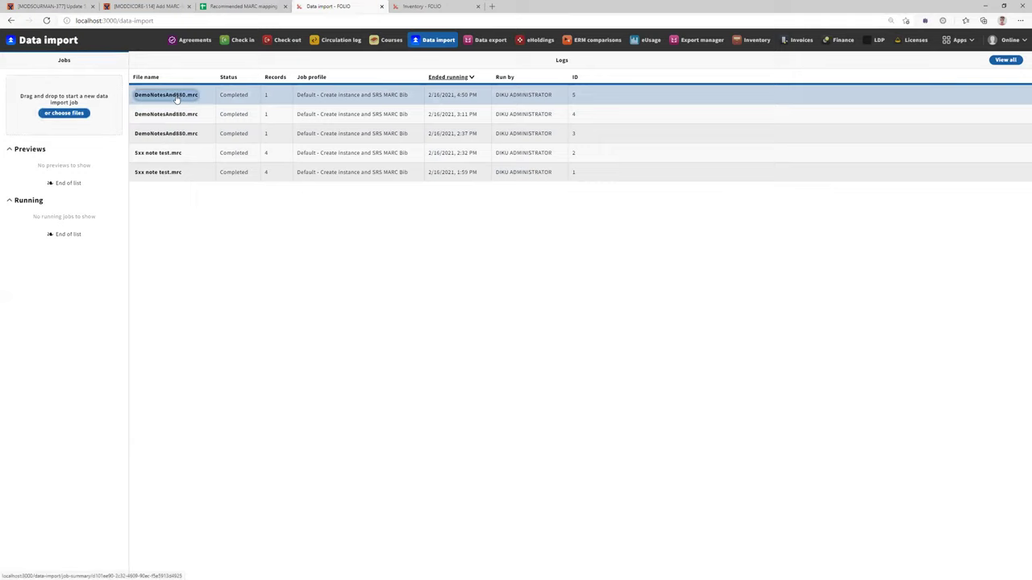
pyautogui.middleClick(175, 97)
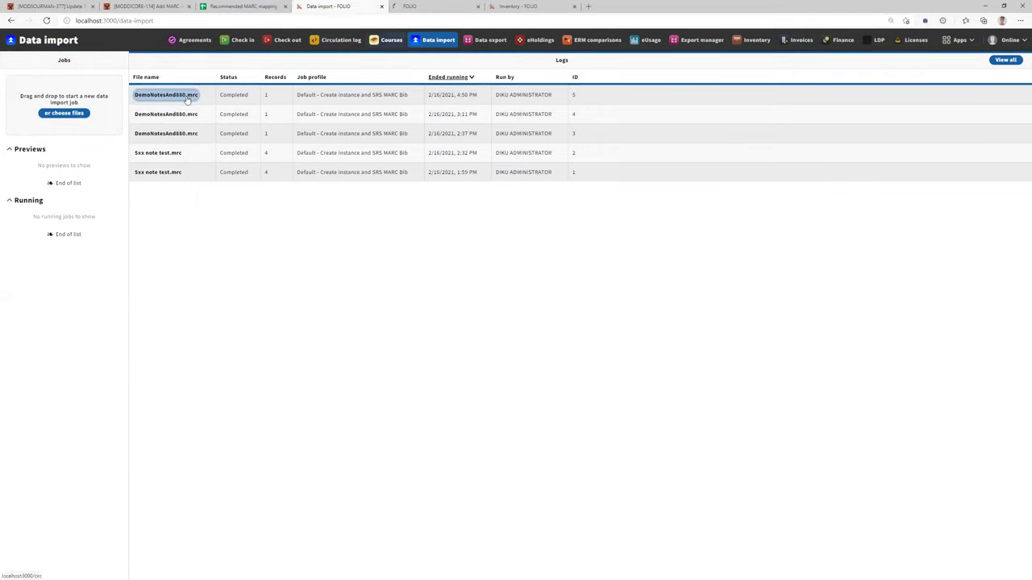
pyautogui.click(187, 98)
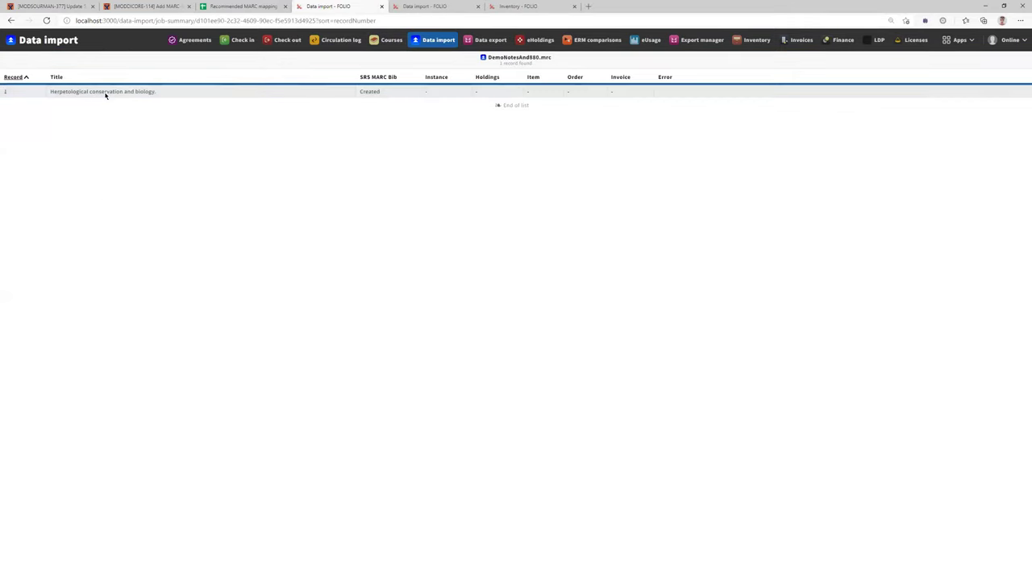
pyautogui.click(105, 92)
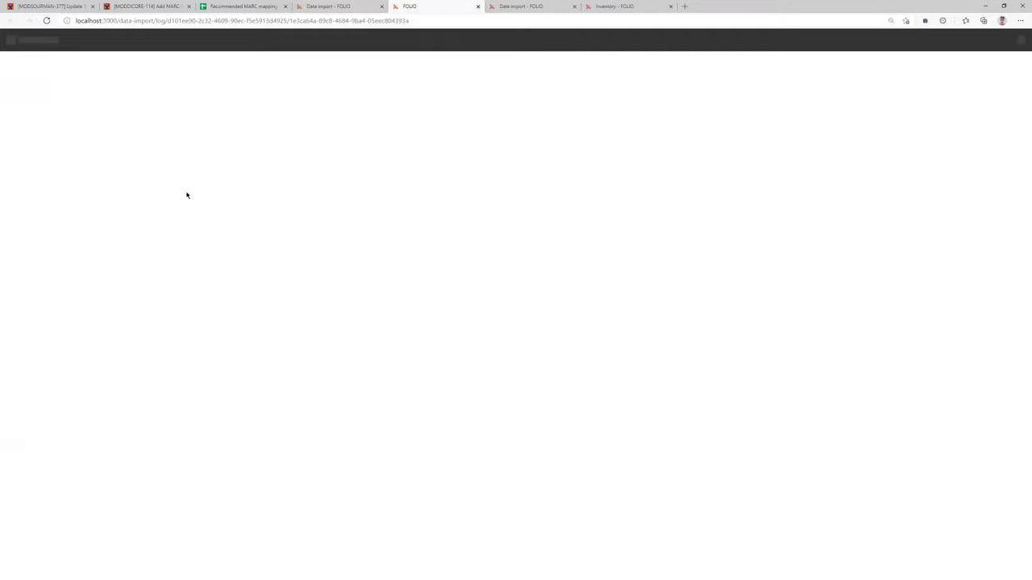
pyautogui.doubleClick(78, 134)
pyautogui.hotkey('ctrl', 'c')
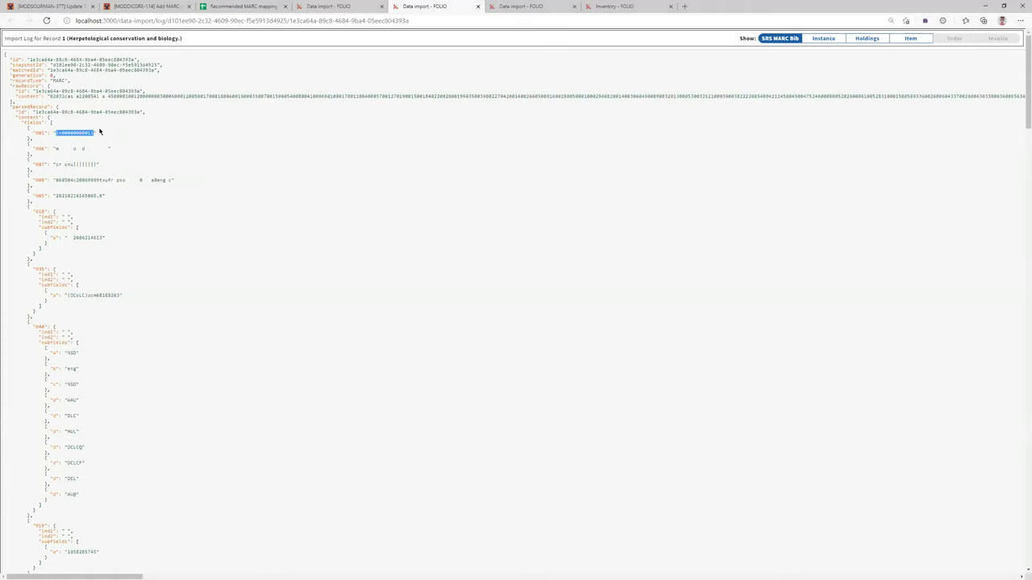
pyautogui.click(327, 7)
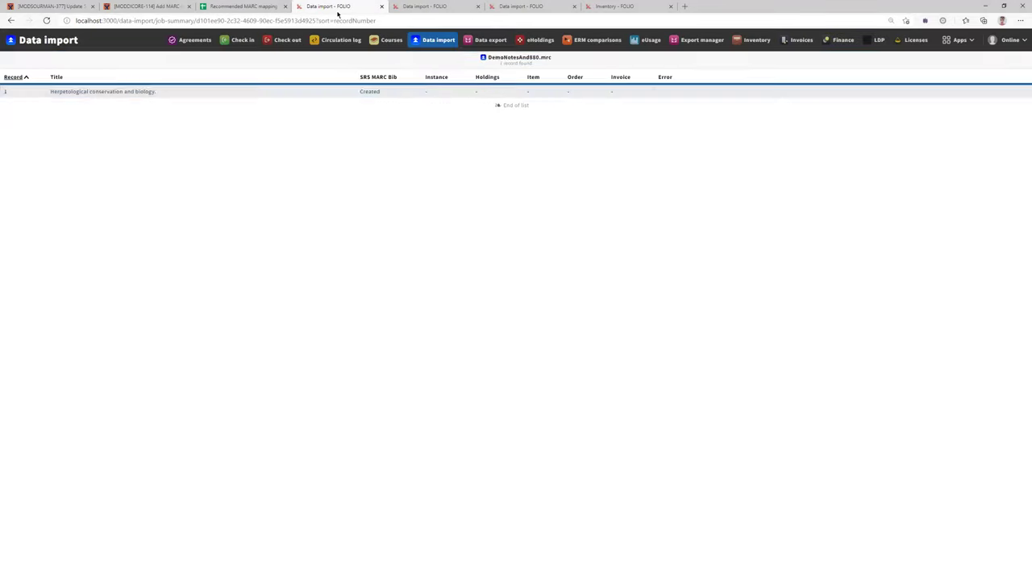
pyautogui.click(754, 40)
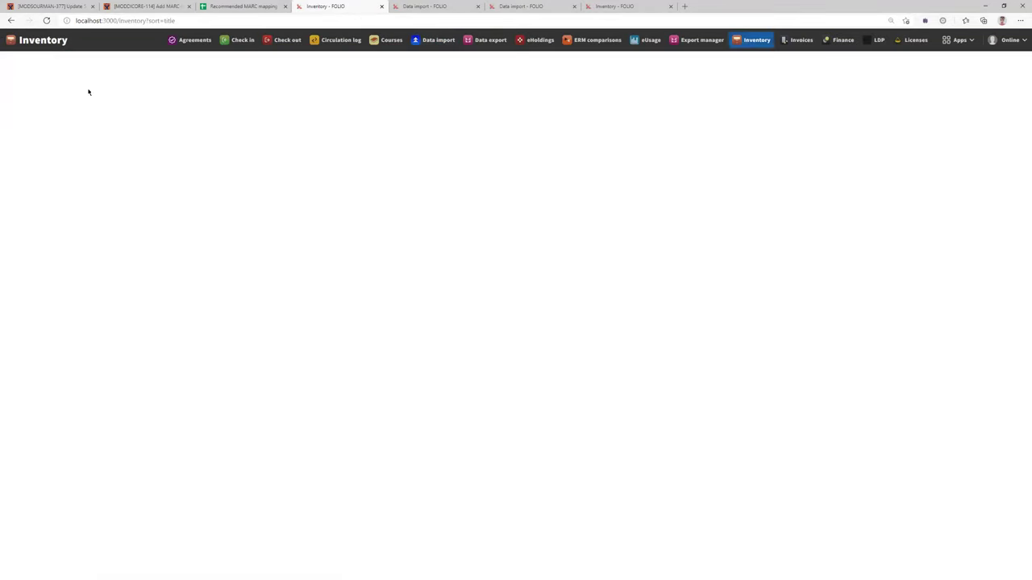
pyautogui.hotkey('ctrl', 'v')
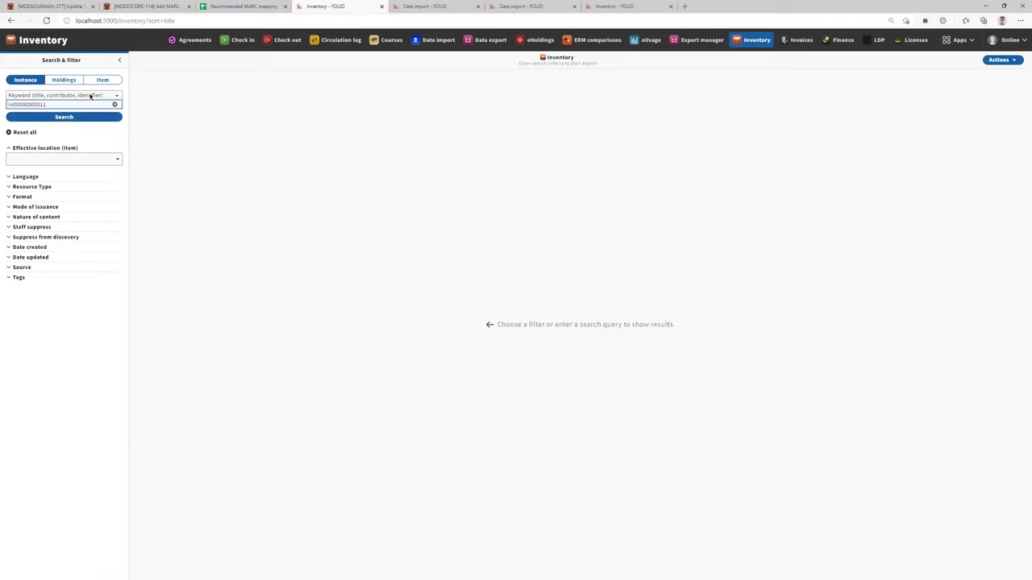
pyautogui.click(91, 95)
pyautogui.click(86, 166)
pyautogui.click(108, 117)
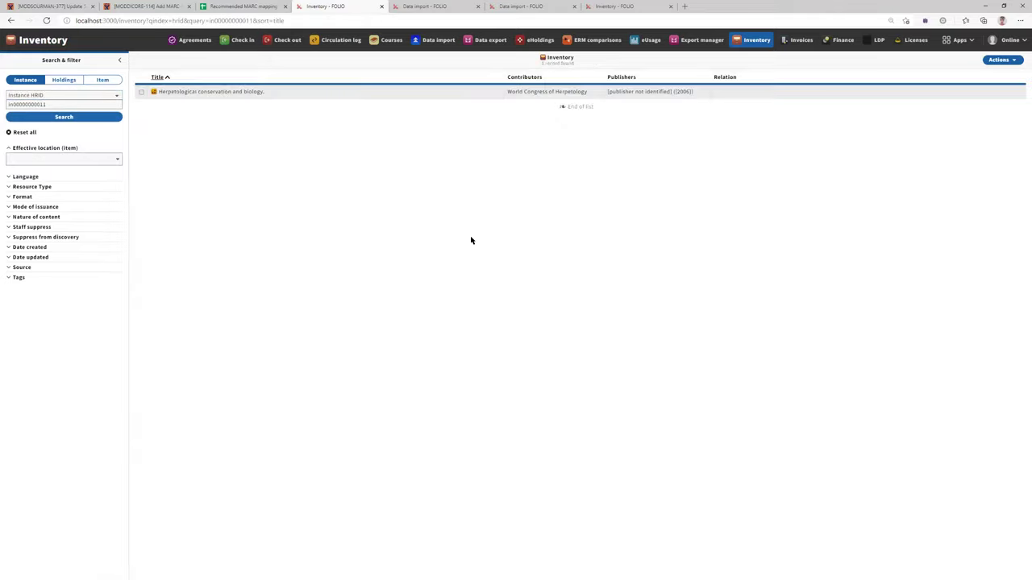
pyautogui.click(528, 92)
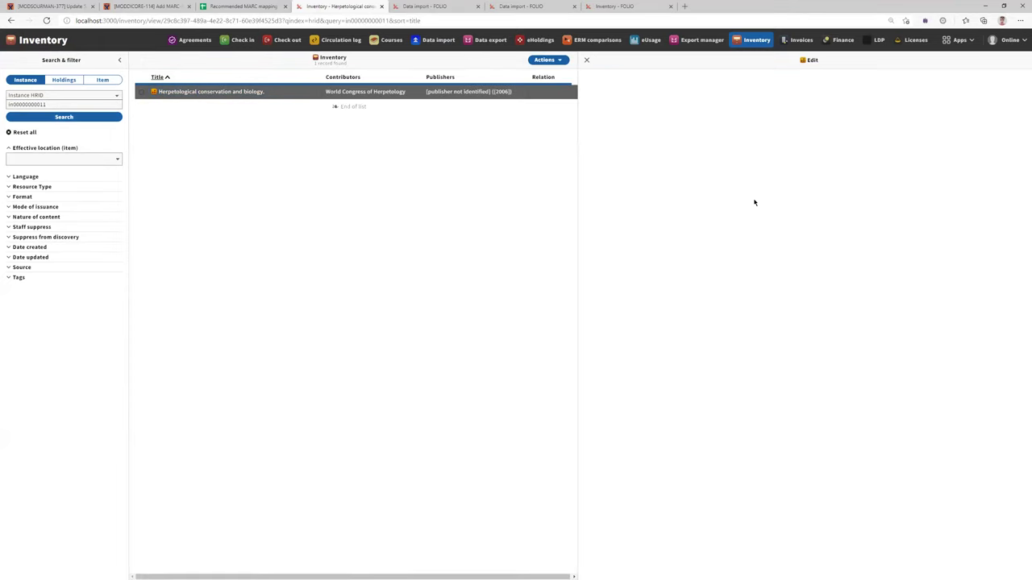
# Review the instance notes and find the alternative titles HCB and testingMeetingName
pyautogui.scroll(-5, 755, 202)
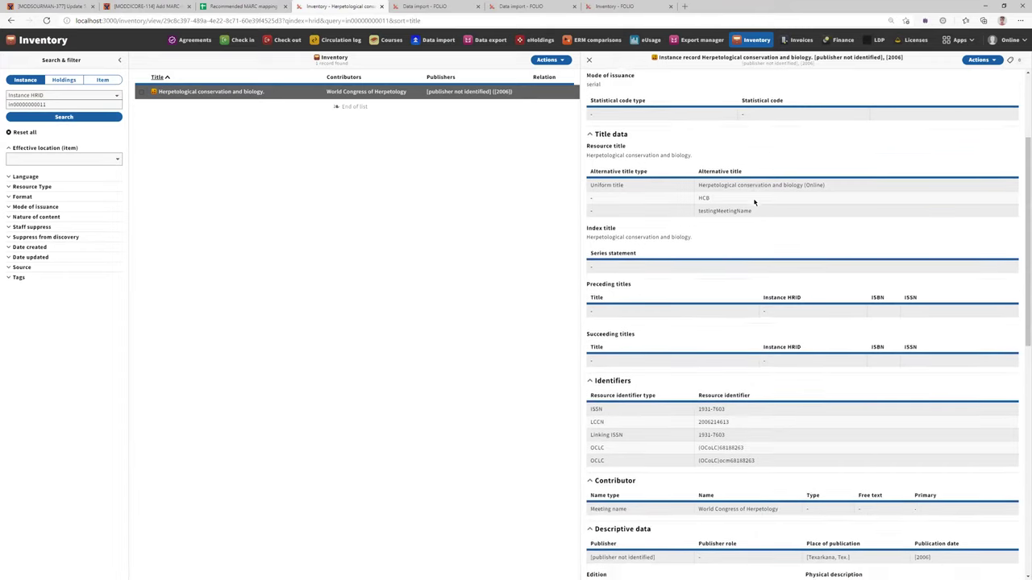
pyautogui.scroll(-6, 755, 203)
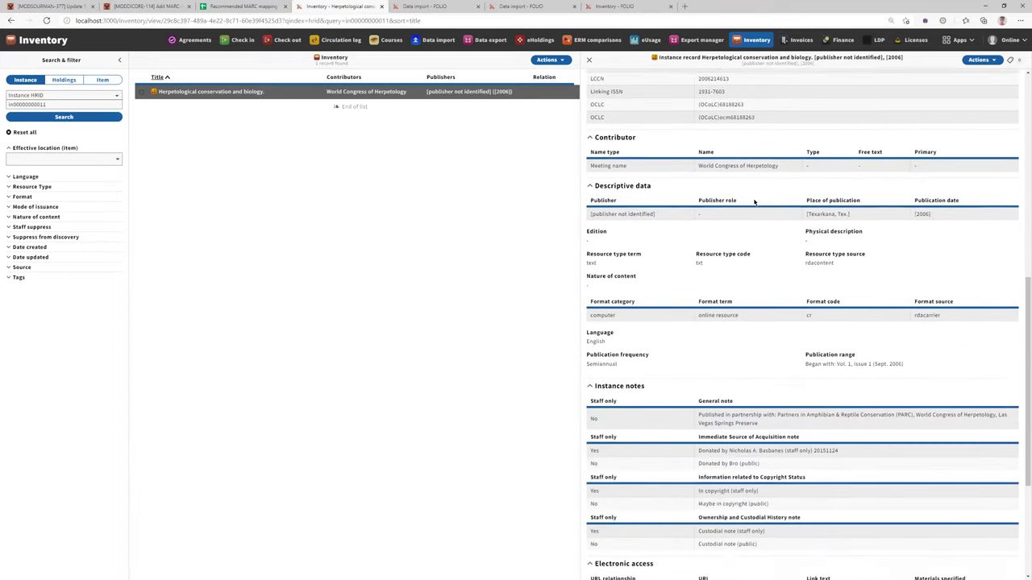
pyautogui.scroll(-2, 754, 203)
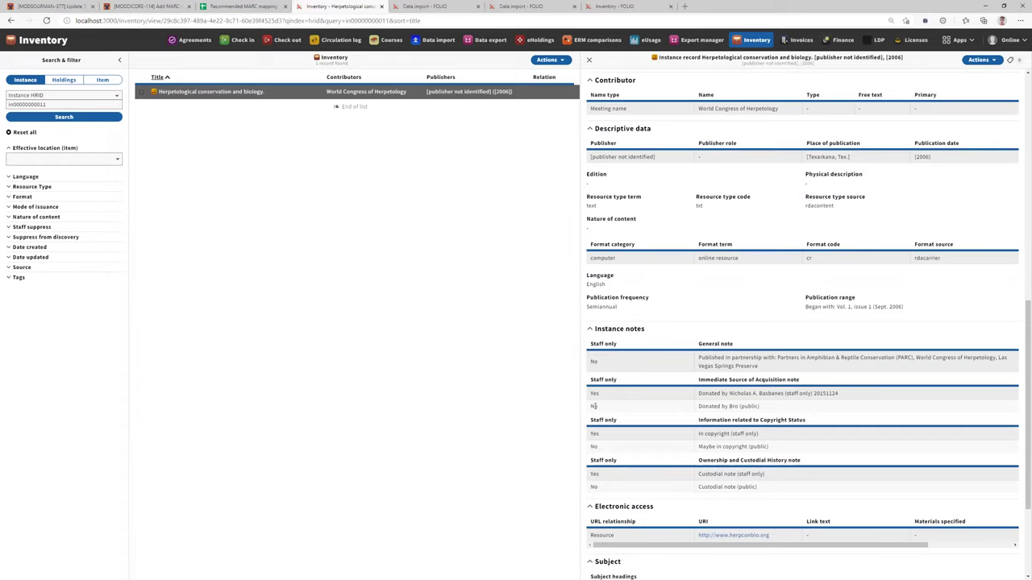
pyautogui.scroll(-1, 666, 419)
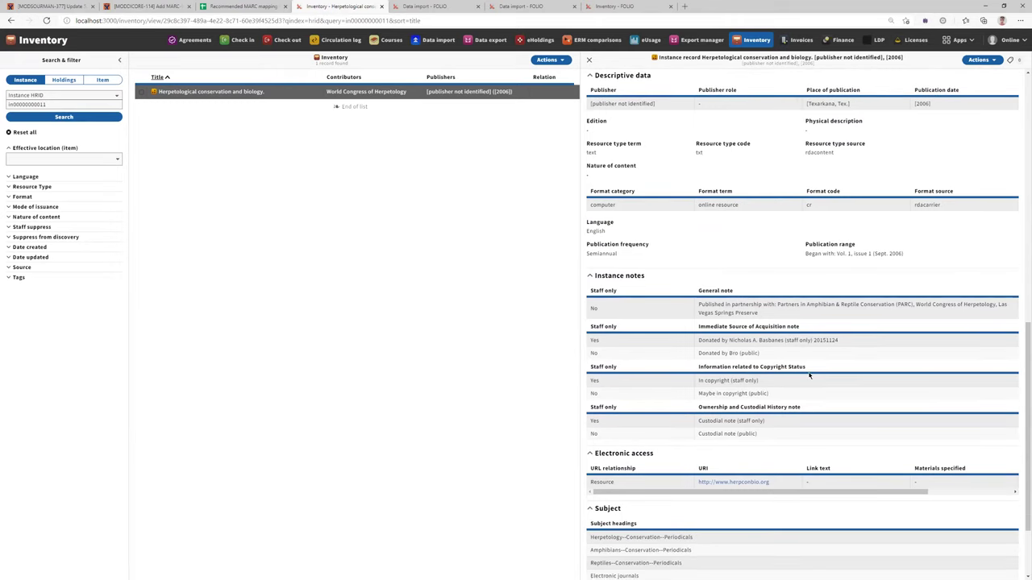
pyautogui.scroll(-1, 810, 375)
pyautogui.hotkey('ctrl', 'f')
pyautogui.write('alter')
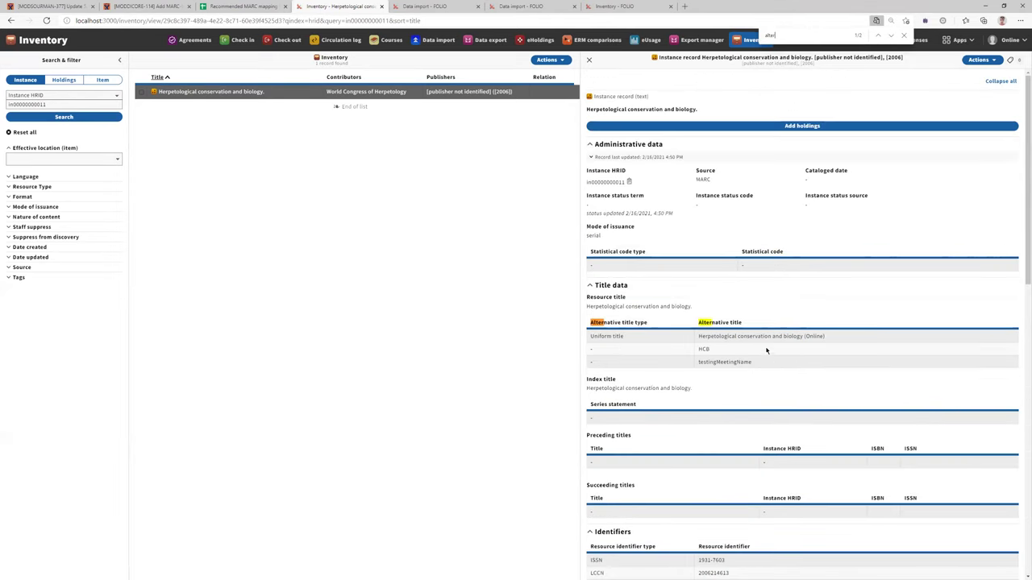
pyautogui.moveTo(698, 364); pyautogui.dragTo(756, 362)
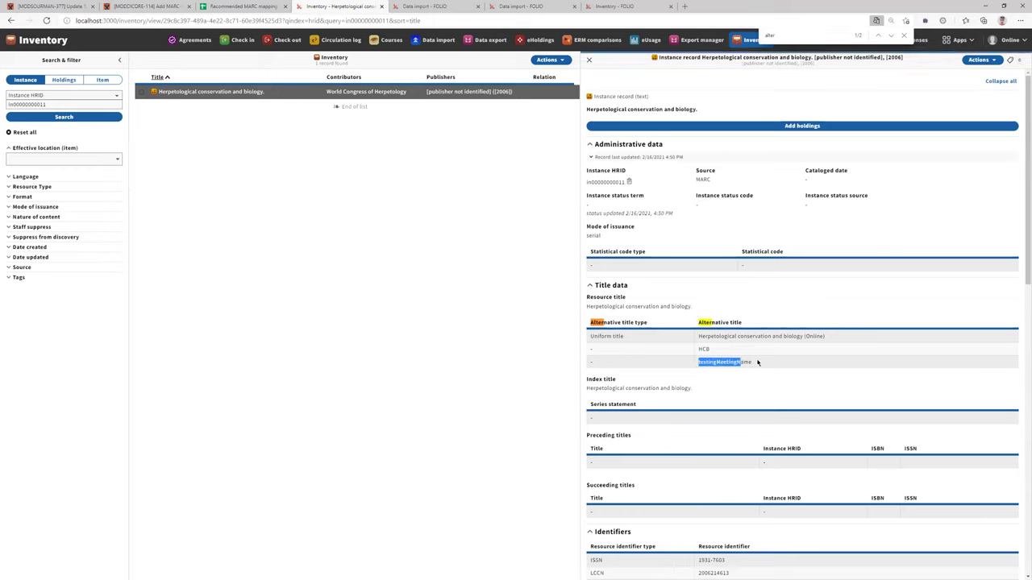
pyautogui.click(725, 362)
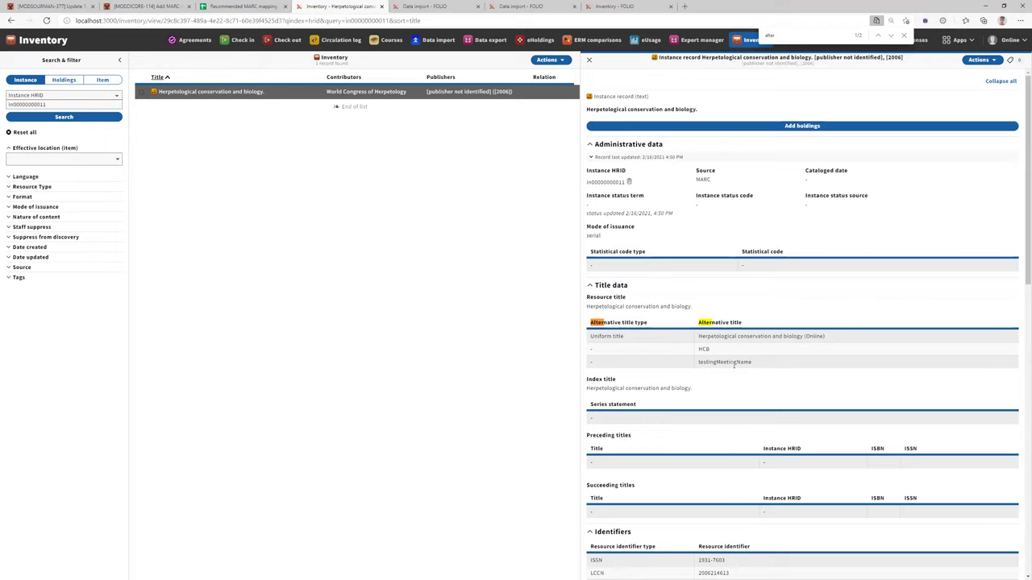
pyautogui.scroll(-1, 752, 320)
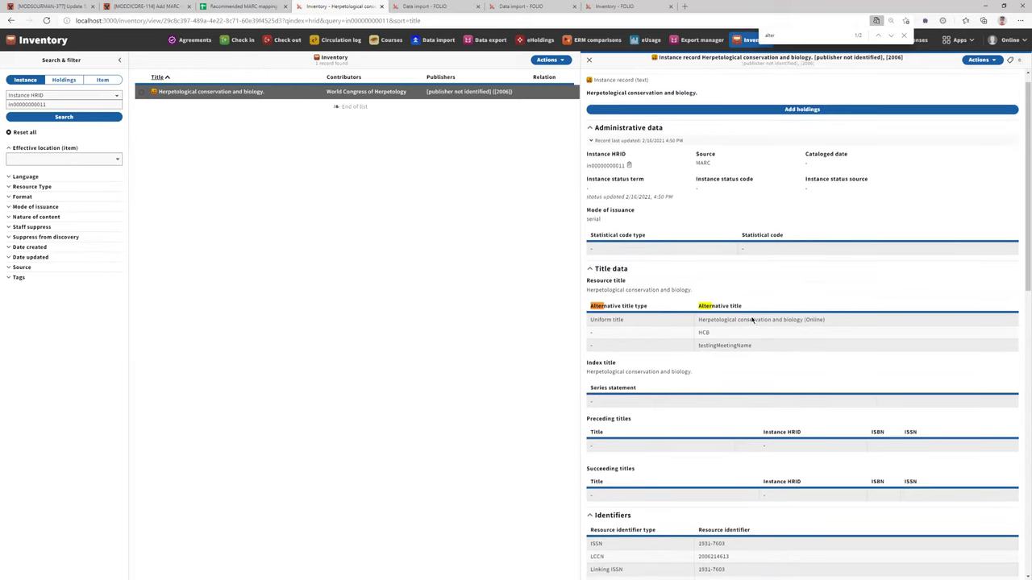
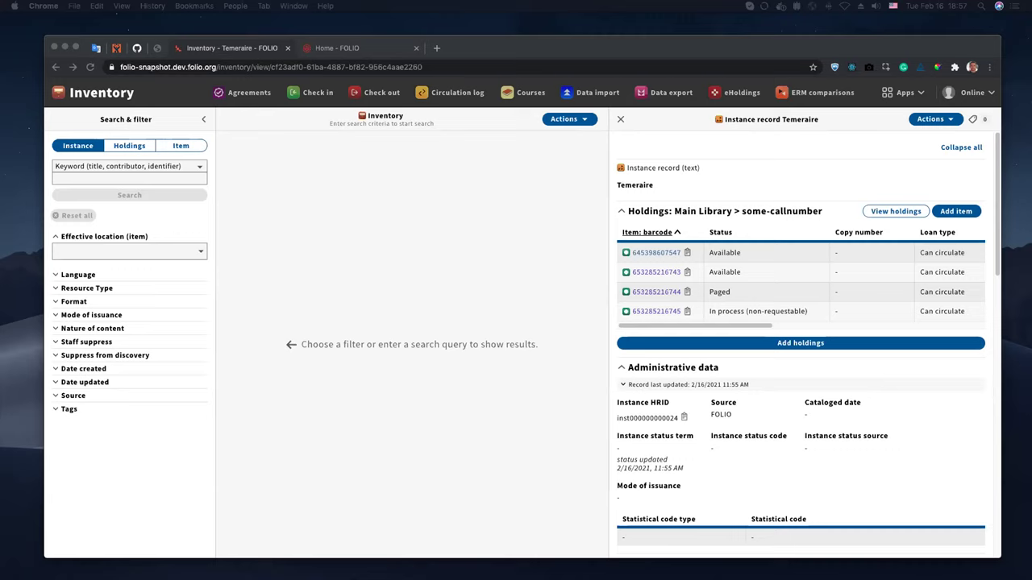
pyautogui.click(659, 294)
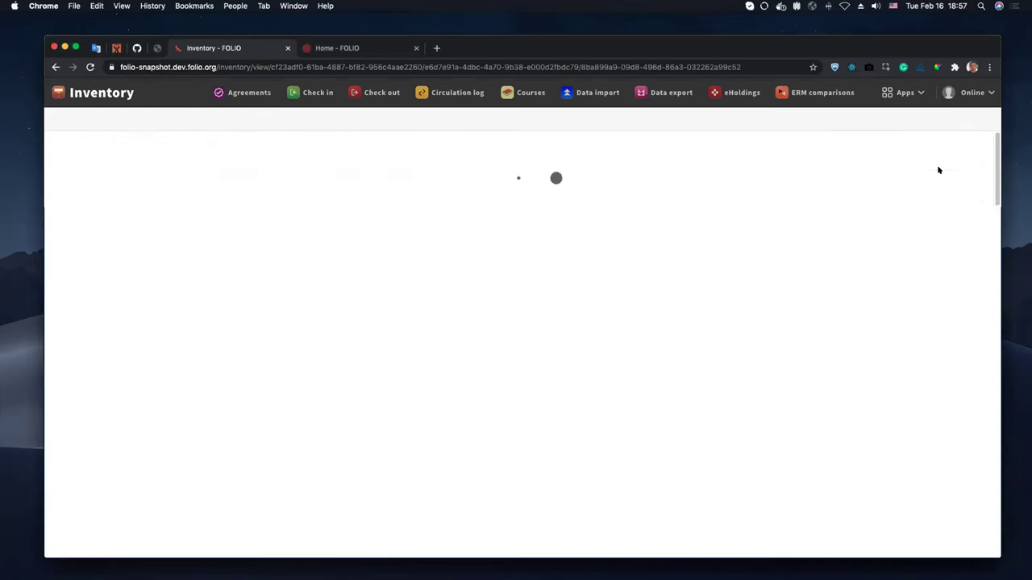
pyautogui.click(921, 169)
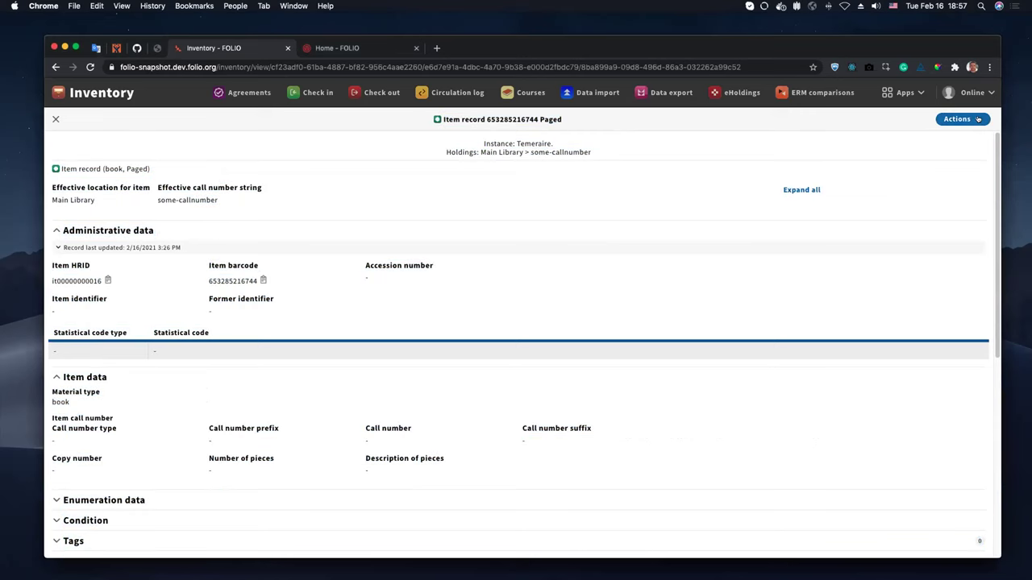
pyautogui.click(978, 119)
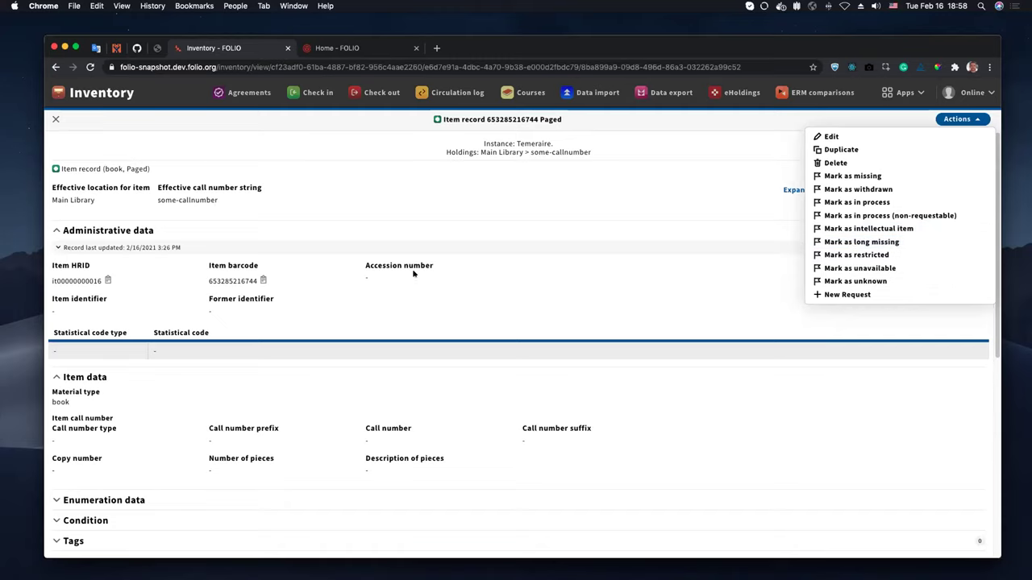
# Review Loan and availability, start Mark as long missing, and view the item's one open Page request
pyautogui.click(515, 322)
pyautogui.scroll(-5, 514, 323)
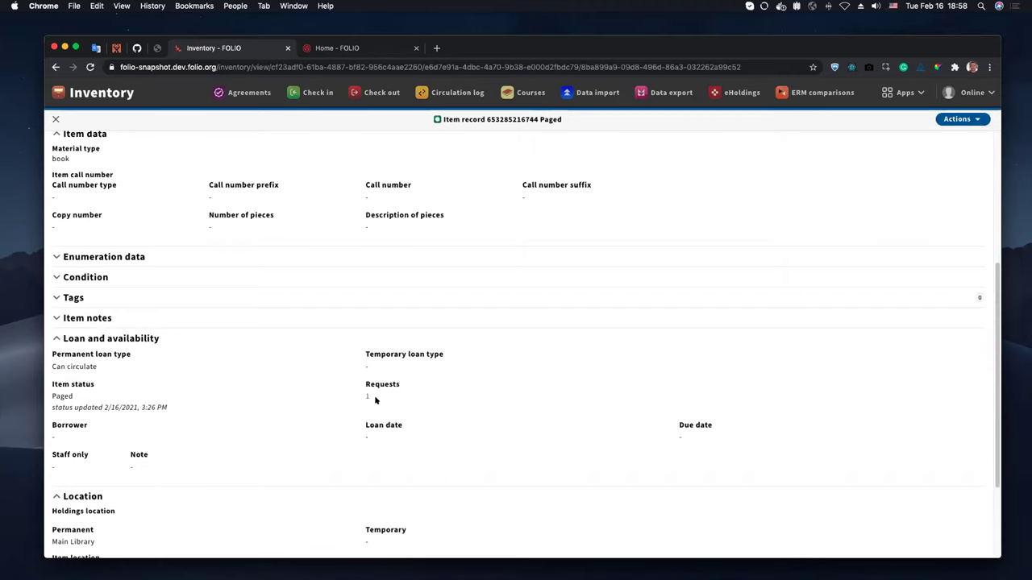
pyautogui.scroll(5, 564, 375)
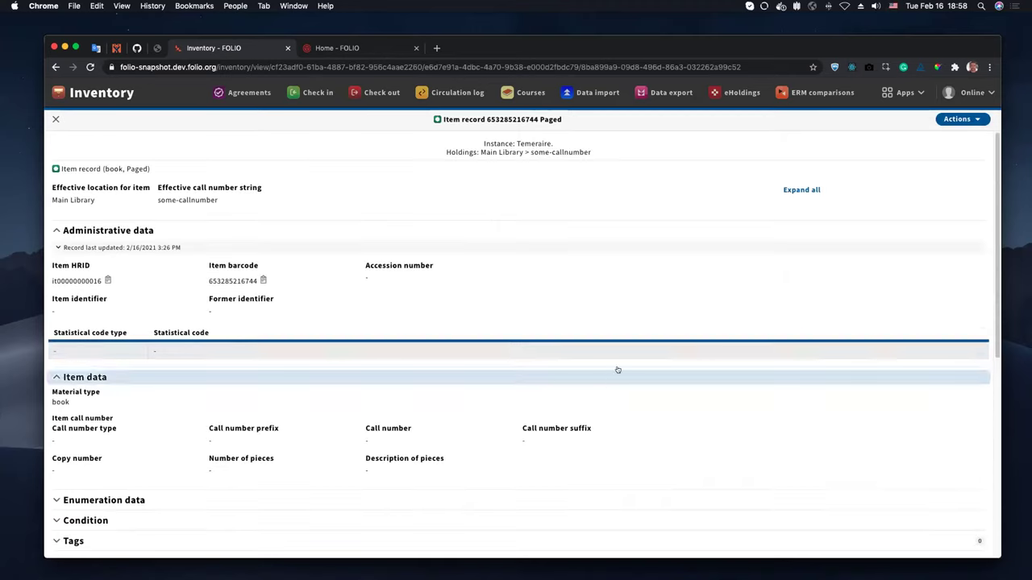
pyautogui.click(961, 119)
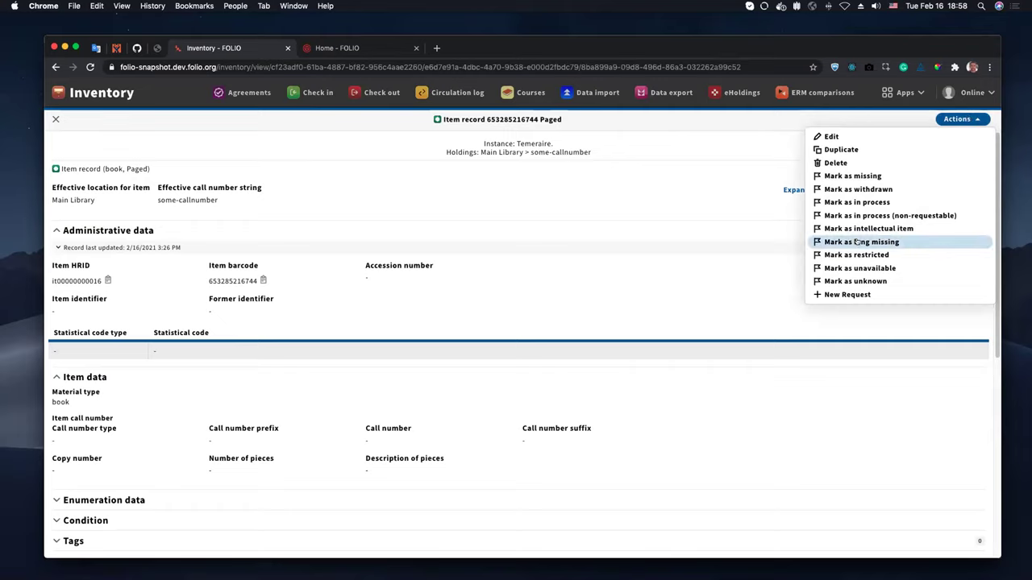
pyautogui.click(857, 242)
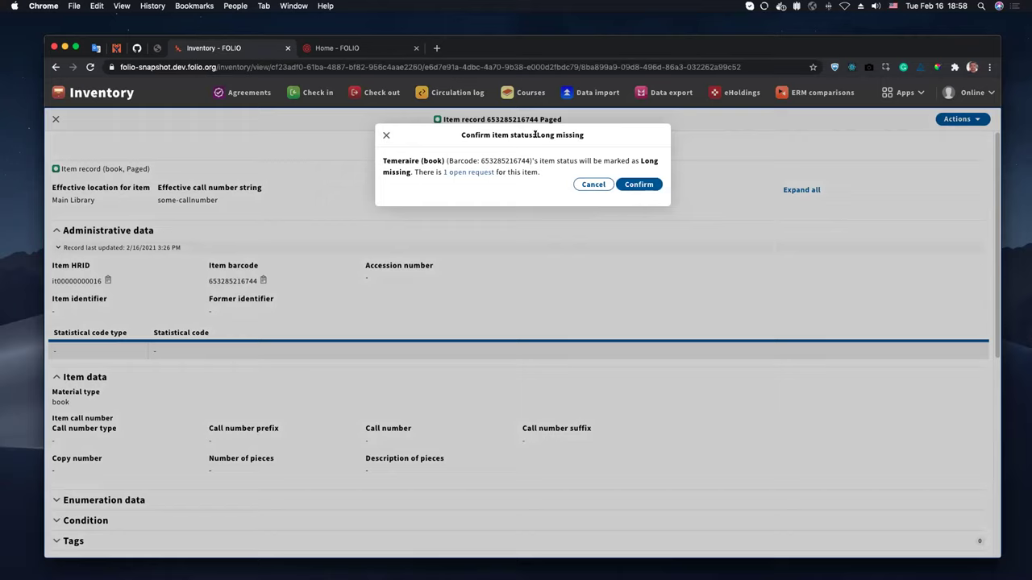
pyautogui.moveTo(536, 133); pyautogui.dragTo(584, 137)
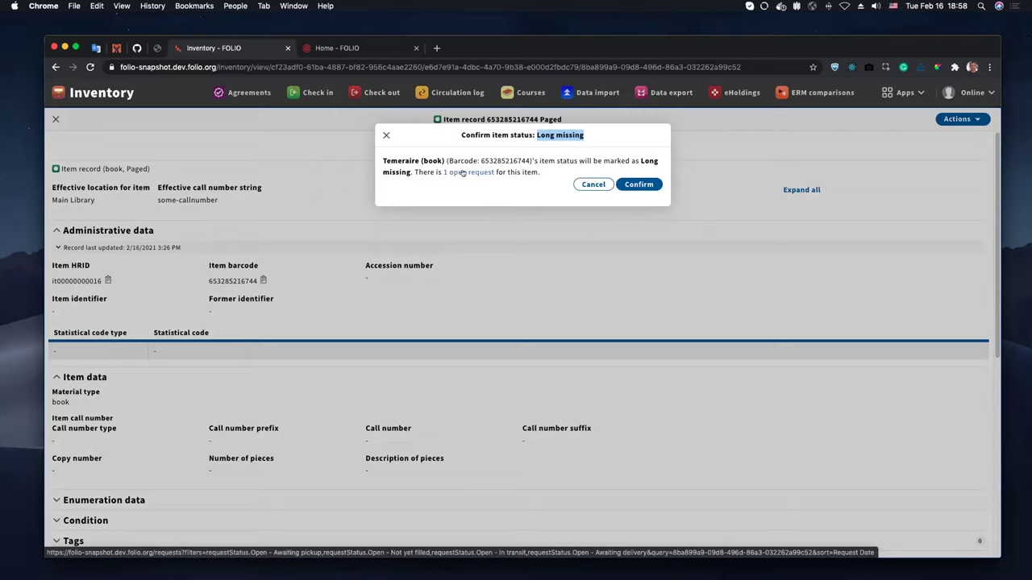
pyautogui.click(464, 172)
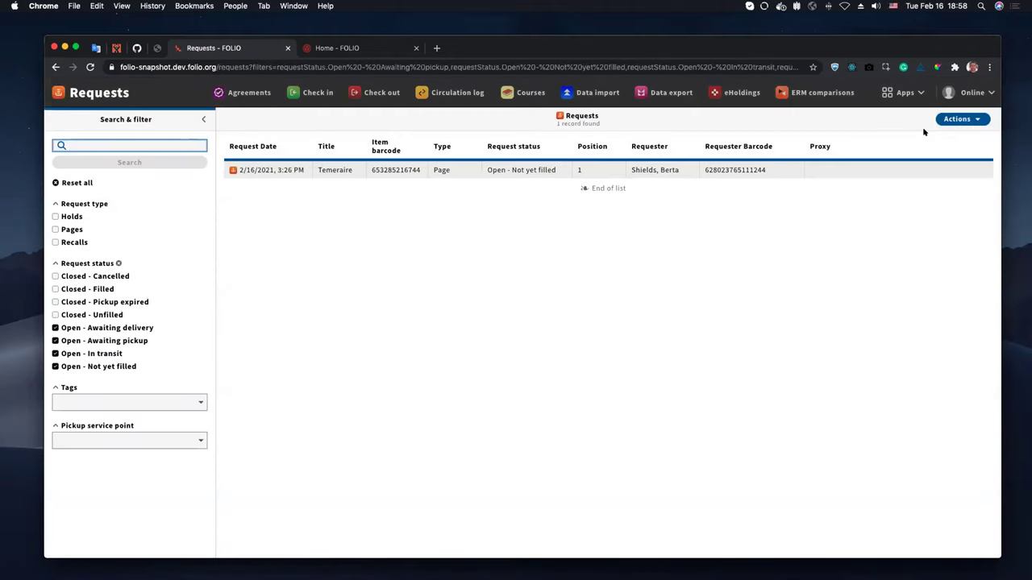
pyautogui.click(54, 67)
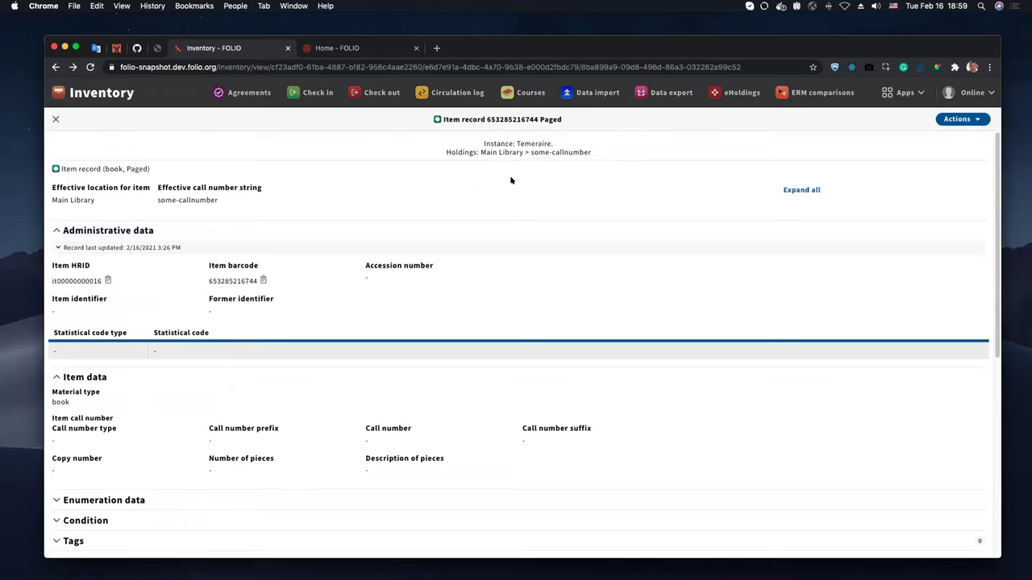
pyautogui.click(945, 121)
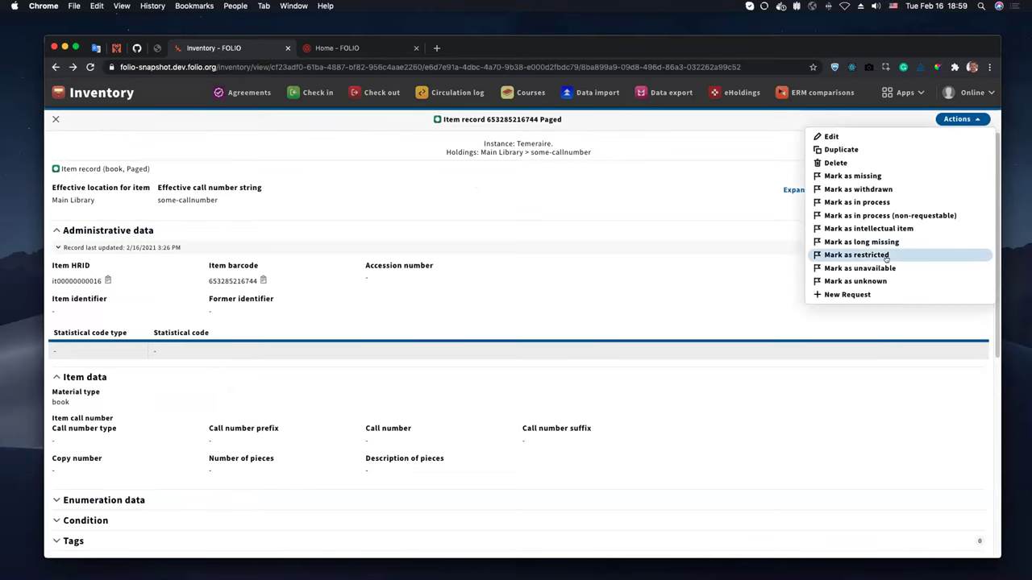
pyautogui.click(883, 244)
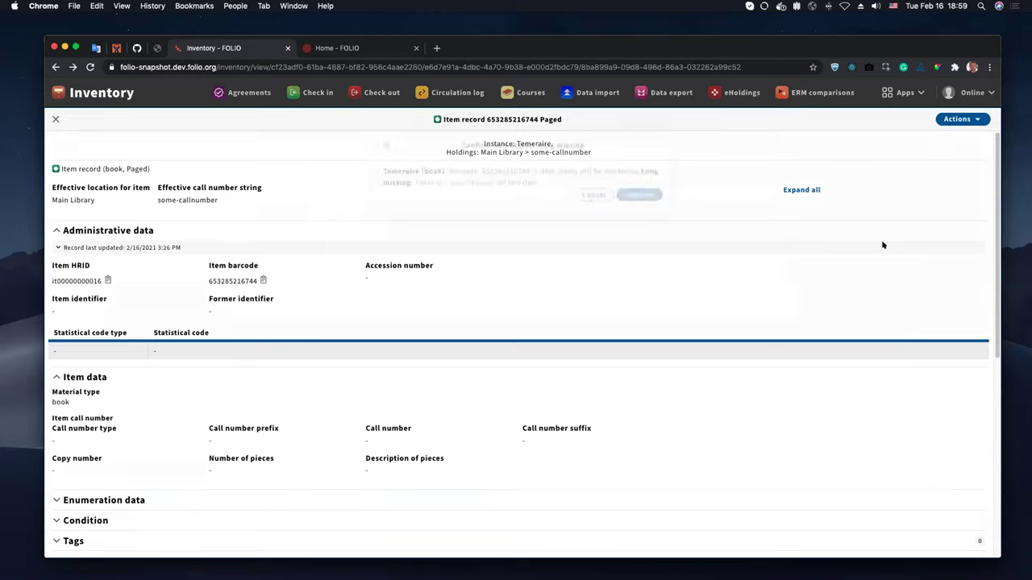
pyautogui.click(651, 184)
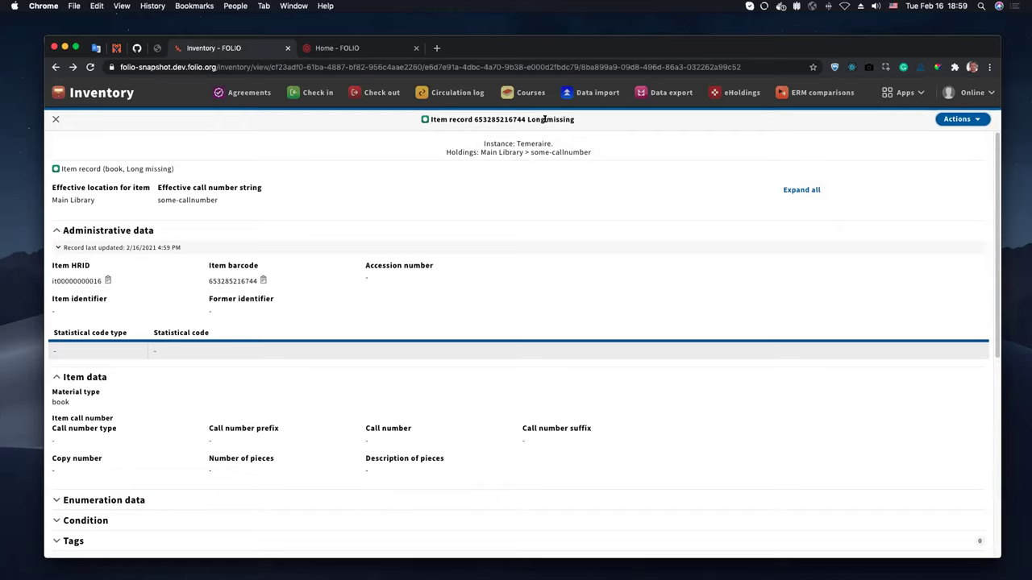
pyautogui.moveTo(527, 118); pyautogui.dragTo(577, 120)
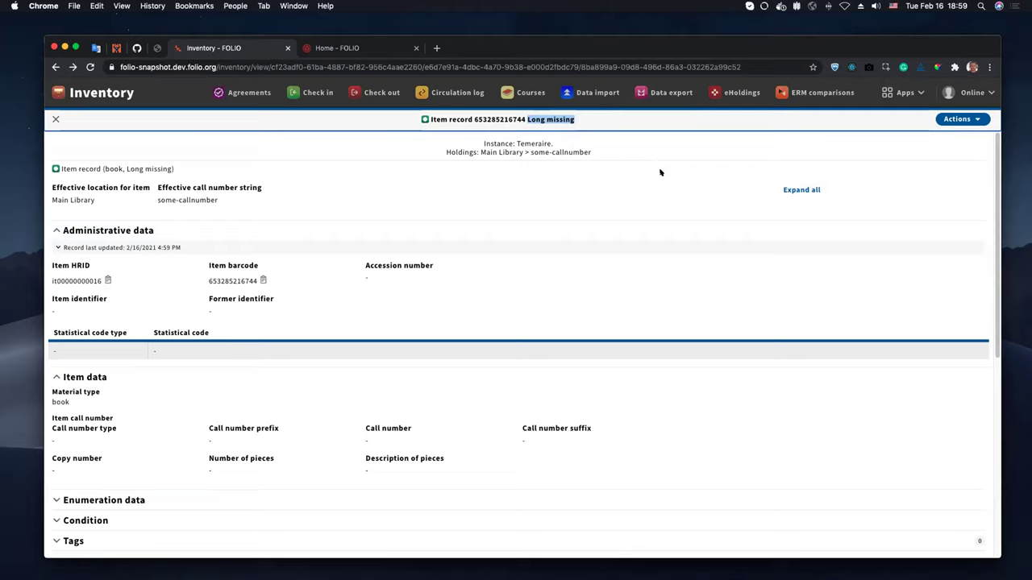
pyautogui.click(970, 121)
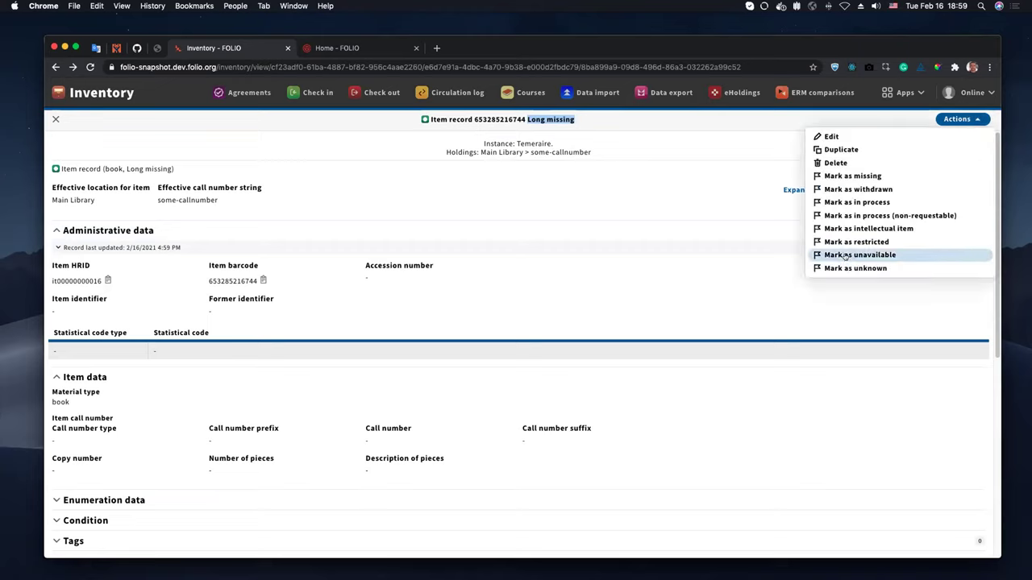
pyautogui.click(850, 257)
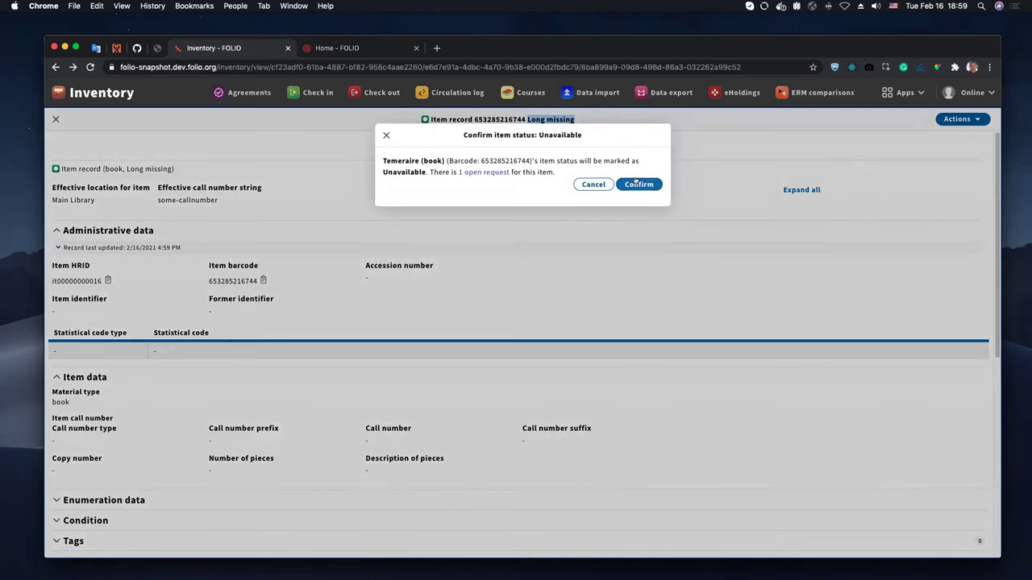
pyautogui.press('Return')
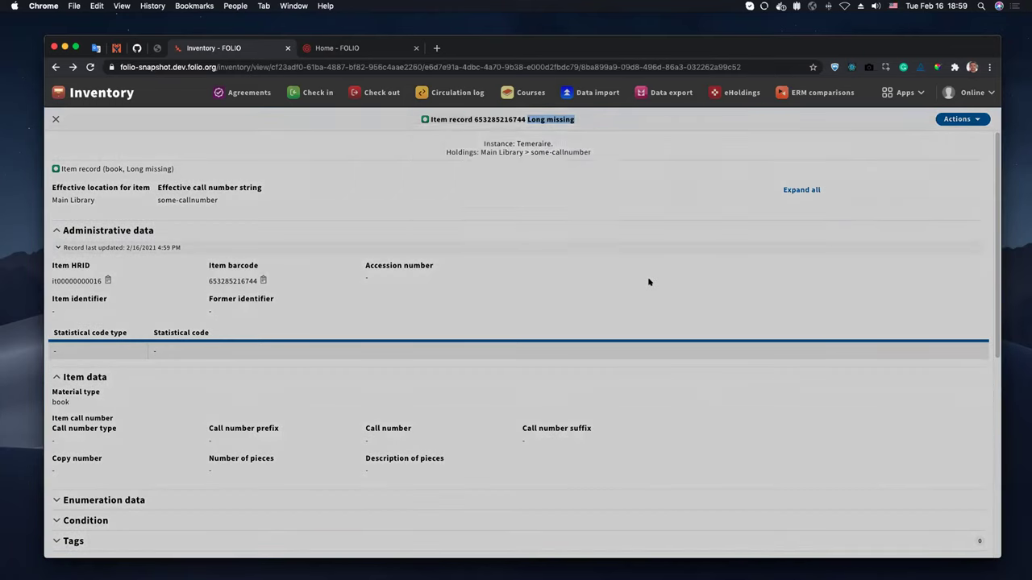
pyautogui.doubleClick(540, 119)
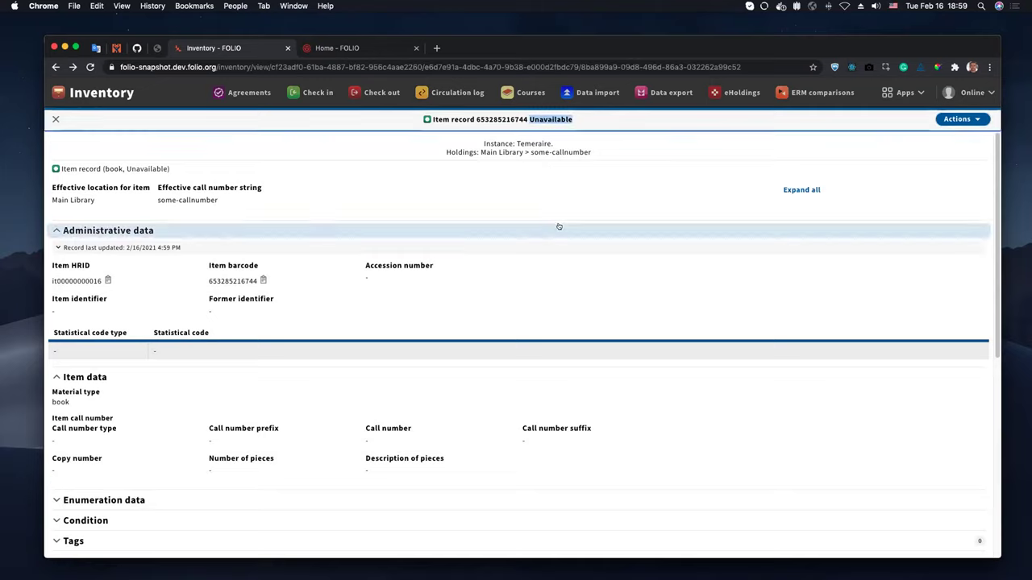
pyautogui.click(978, 119)
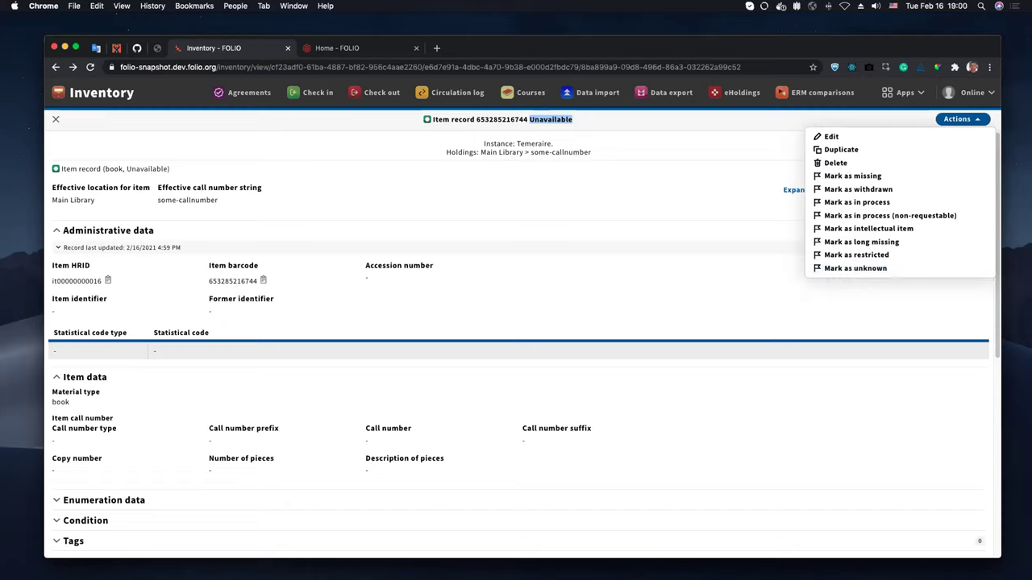
pyautogui.press('super+shift+5')
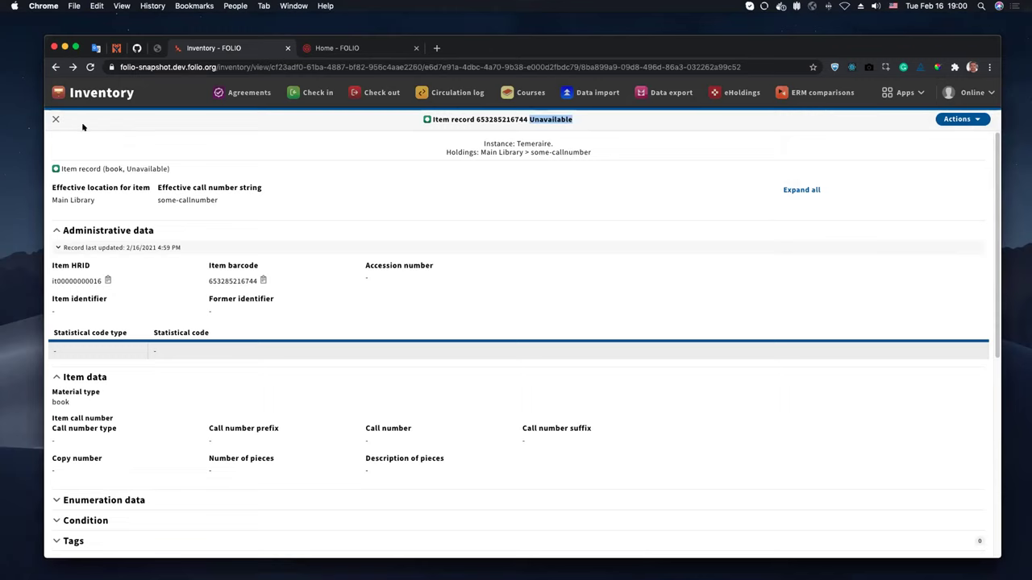
pyautogui.click(56, 119)
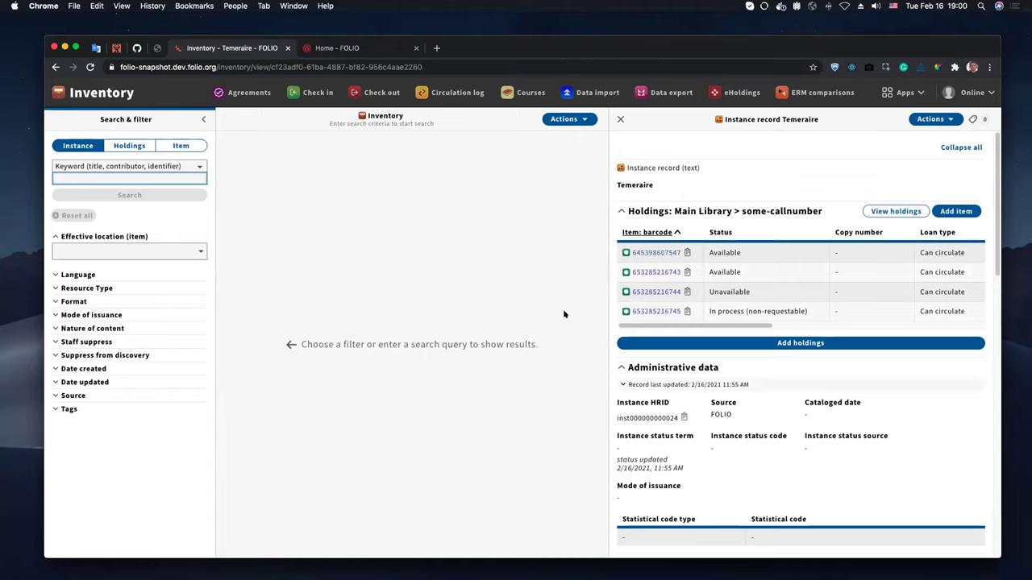
pyautogui.click(652, 311)
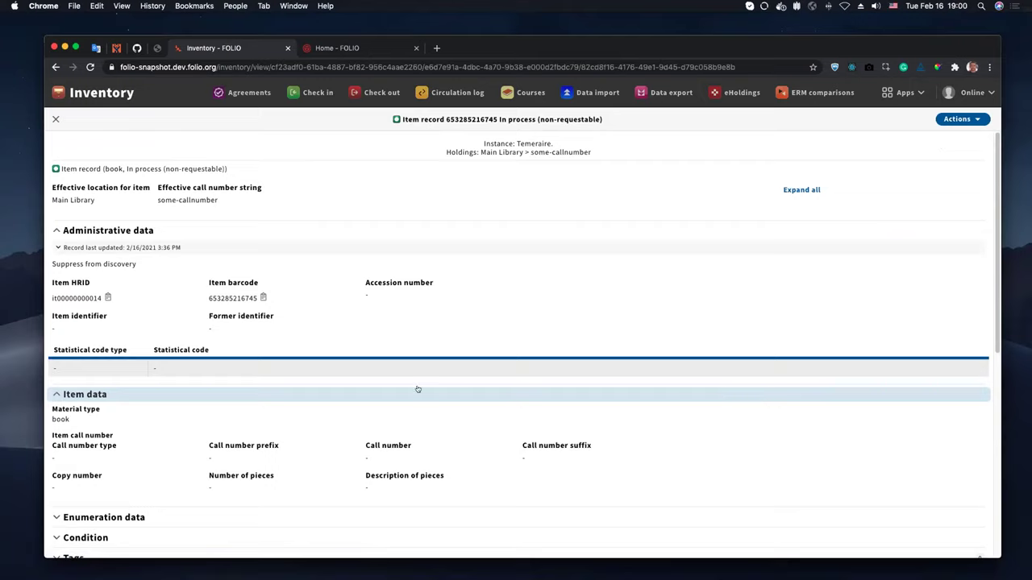
pyautogui.click(263, 298)
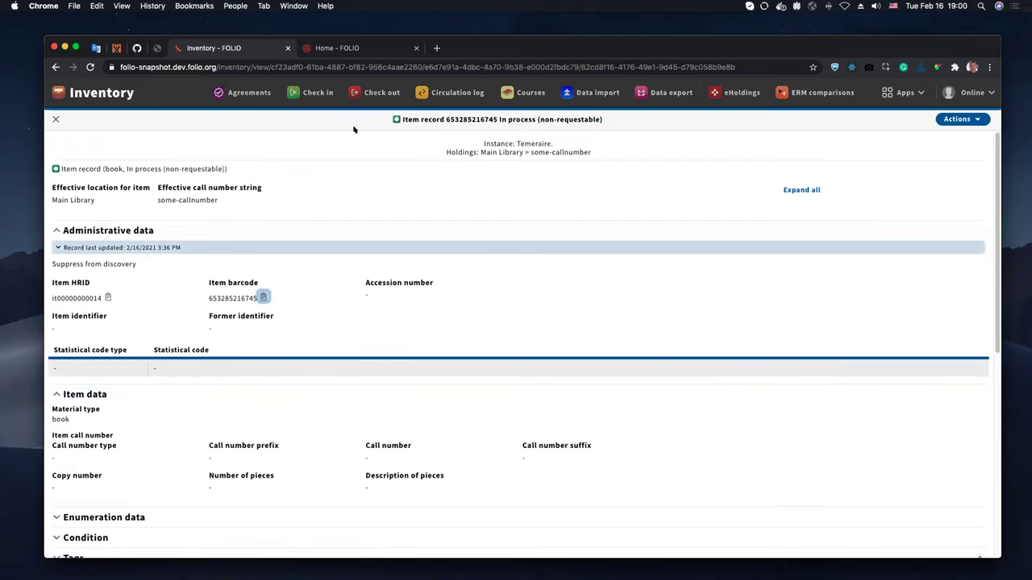
pyautogui.click(380, 93)
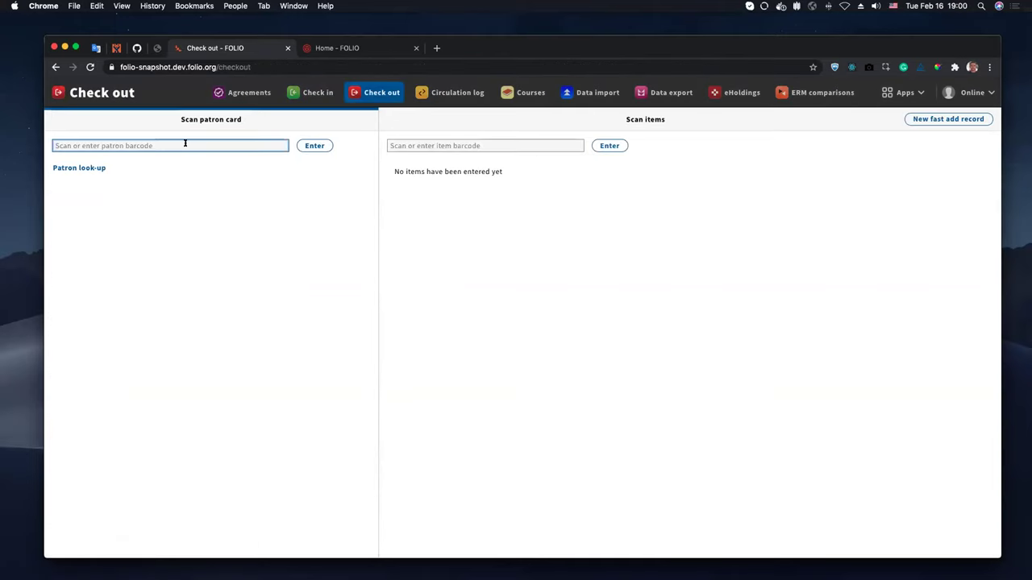
pyautogui.click(95, 168)
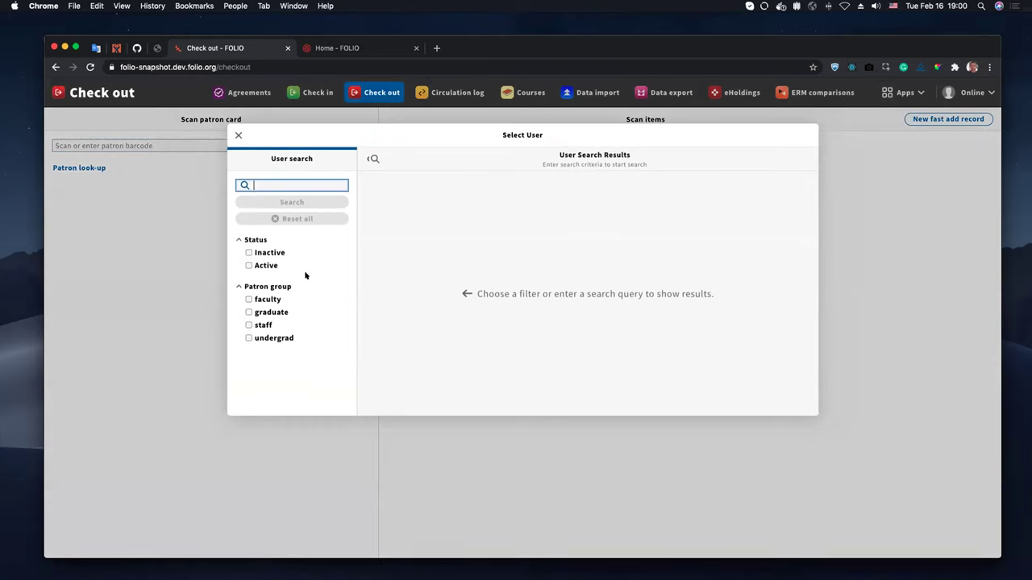
pyautogui.click(284, 267)
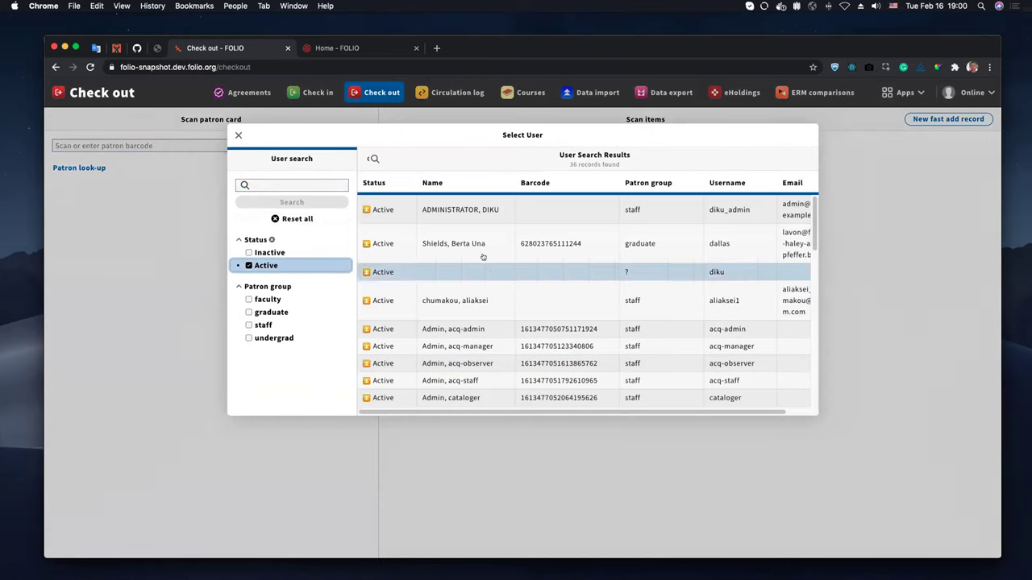
pyautogui.click(478, 245)
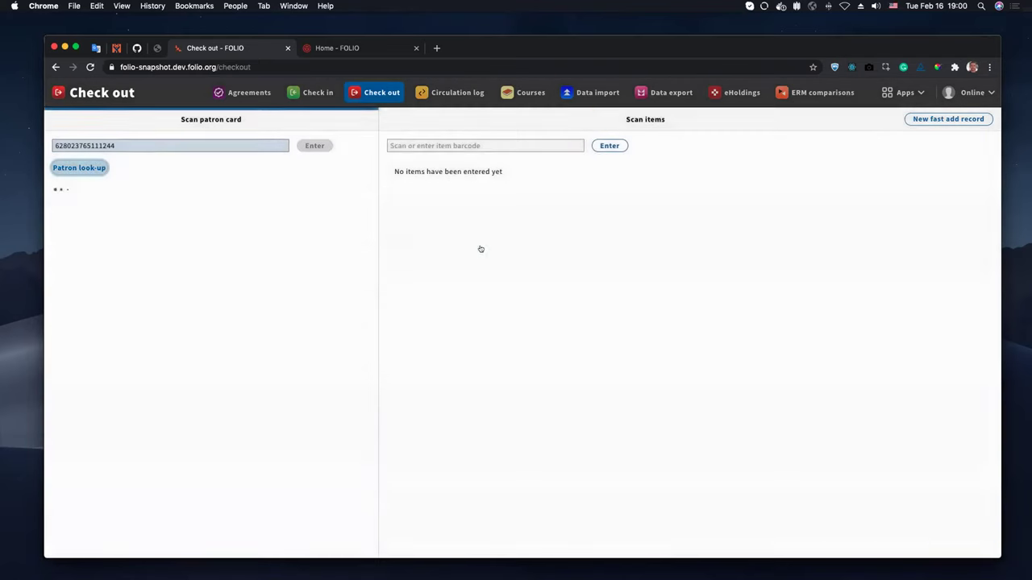
pyautogui.rightClick(478, 146)
pyautogui.click(511, 213)
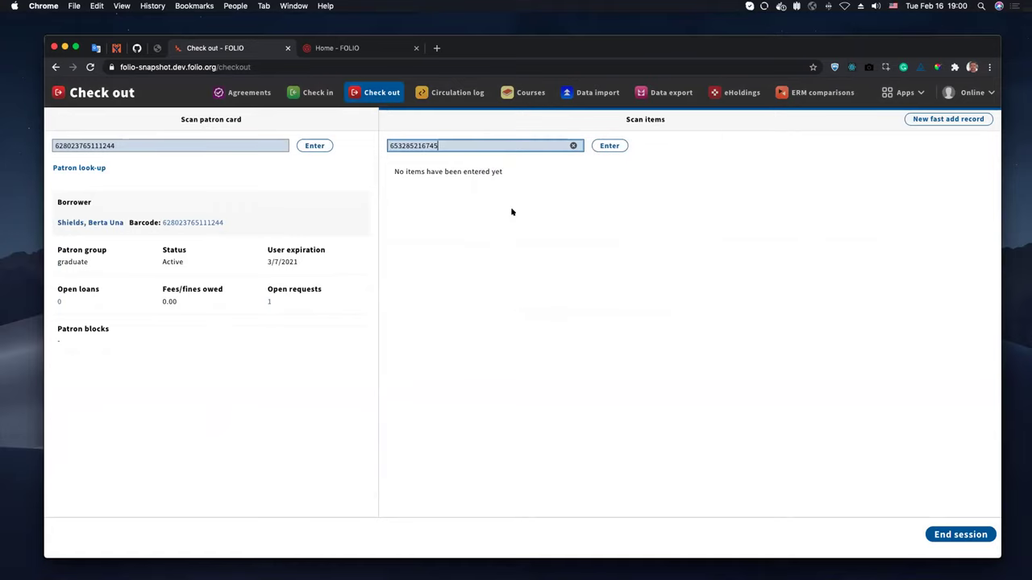
pyautogui.click(609, 146)
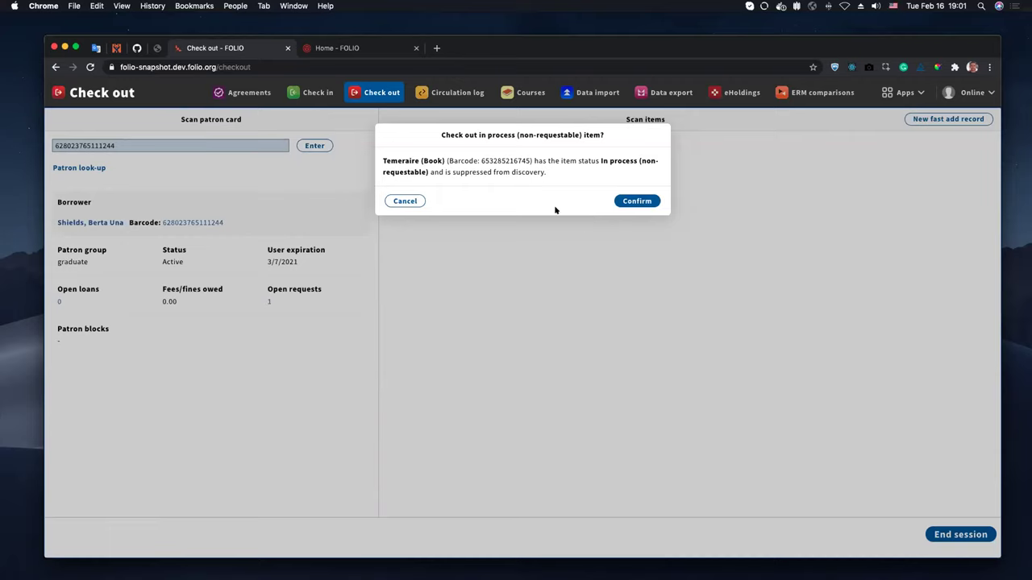
pyautogui.click(396, 201)
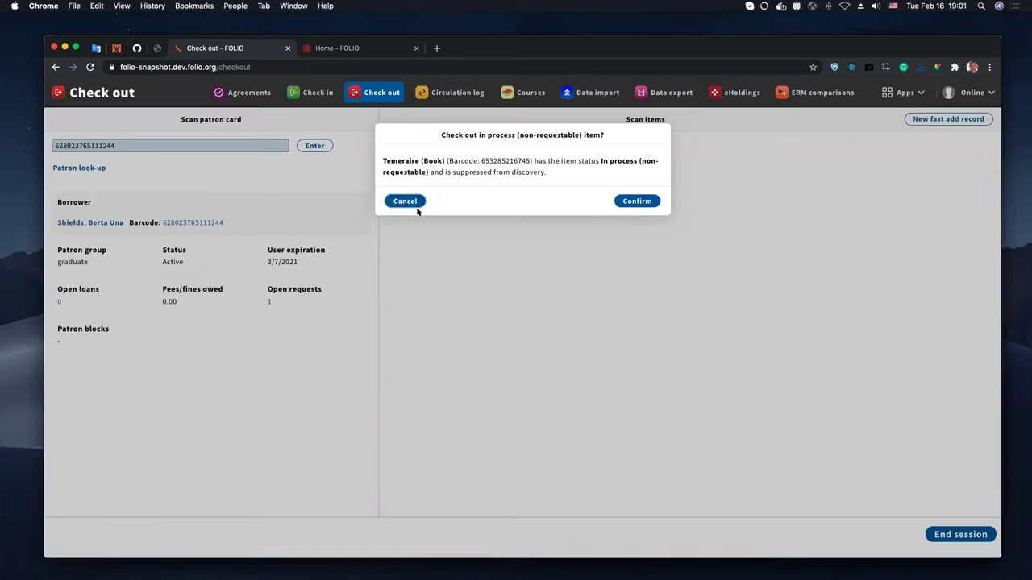
pyautogui.click(321, 93)
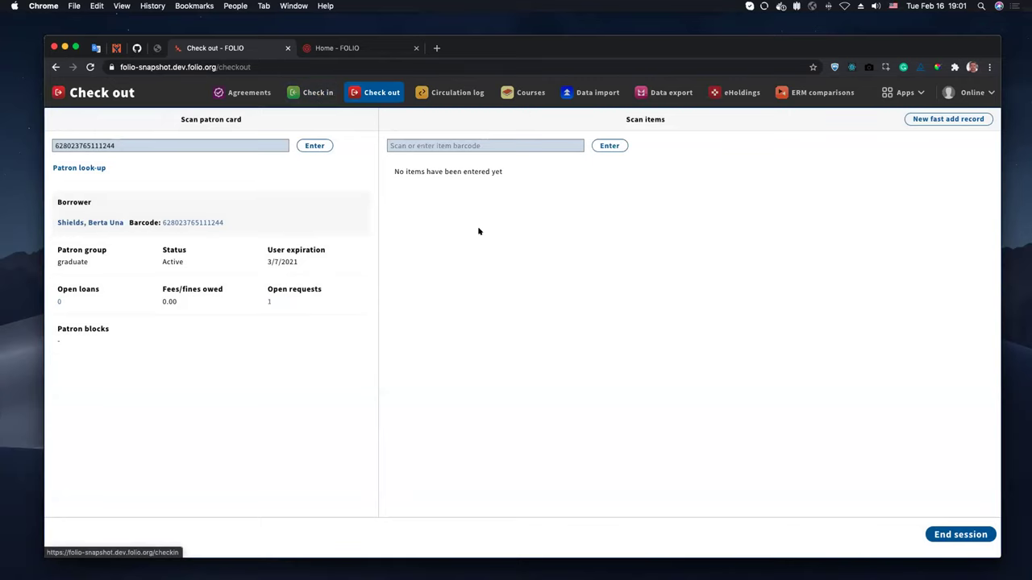
pyautogui.click(468, 194)
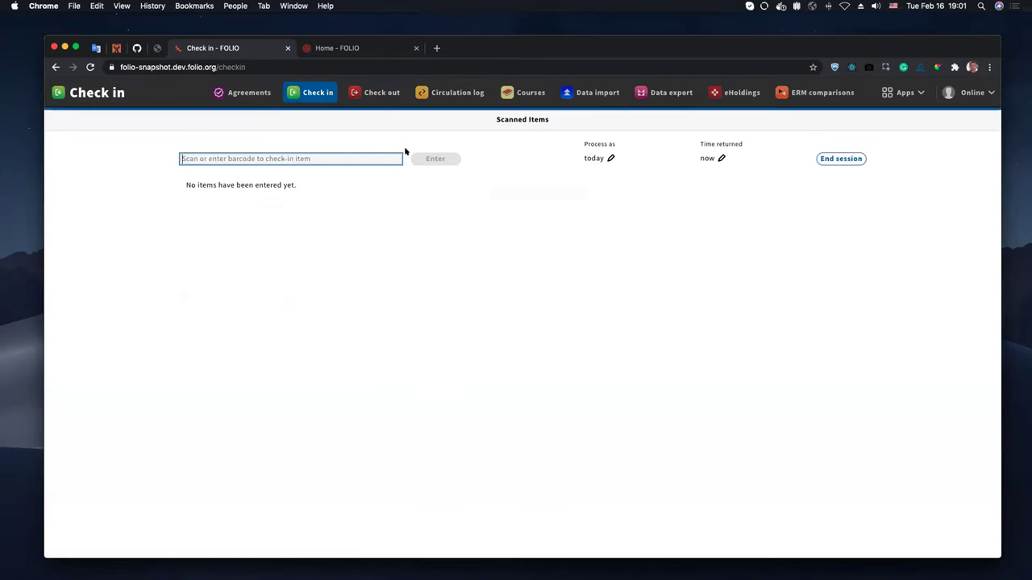
pyautogui.rightClick(381, 158)
pyautogui.click(404, 227)
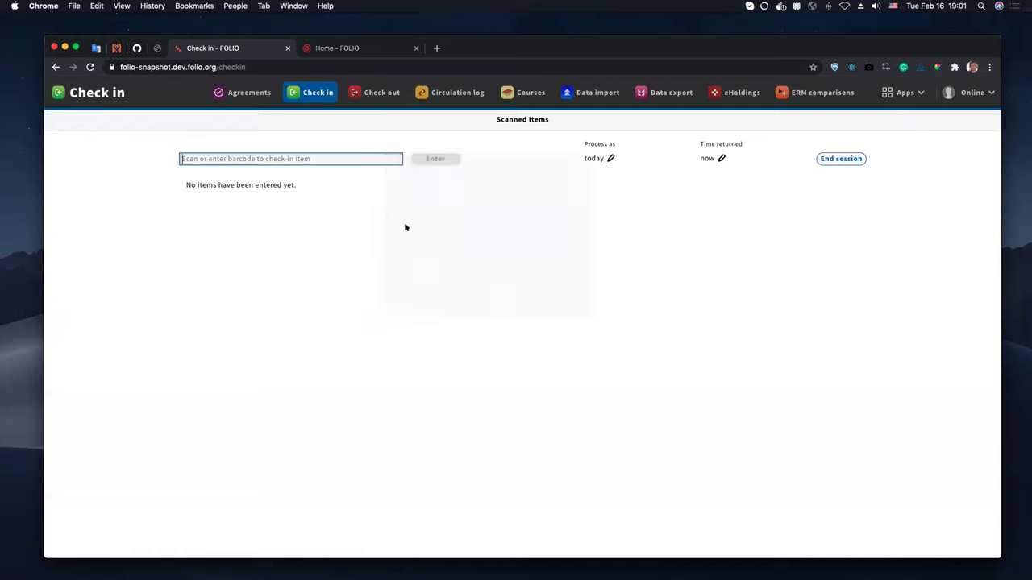
pyautogui.click(446, 161)
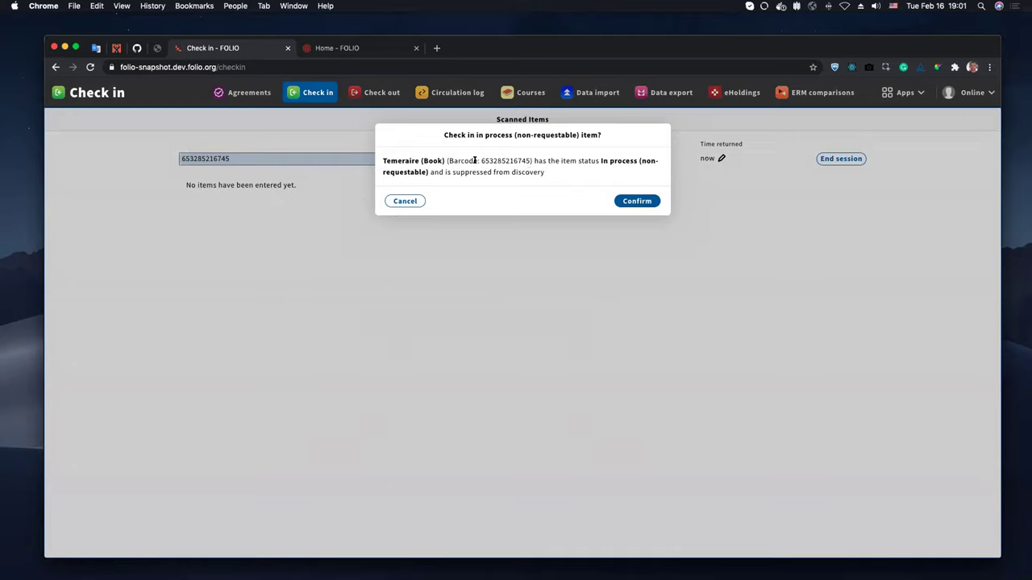
pyautogui.click(637, 202)
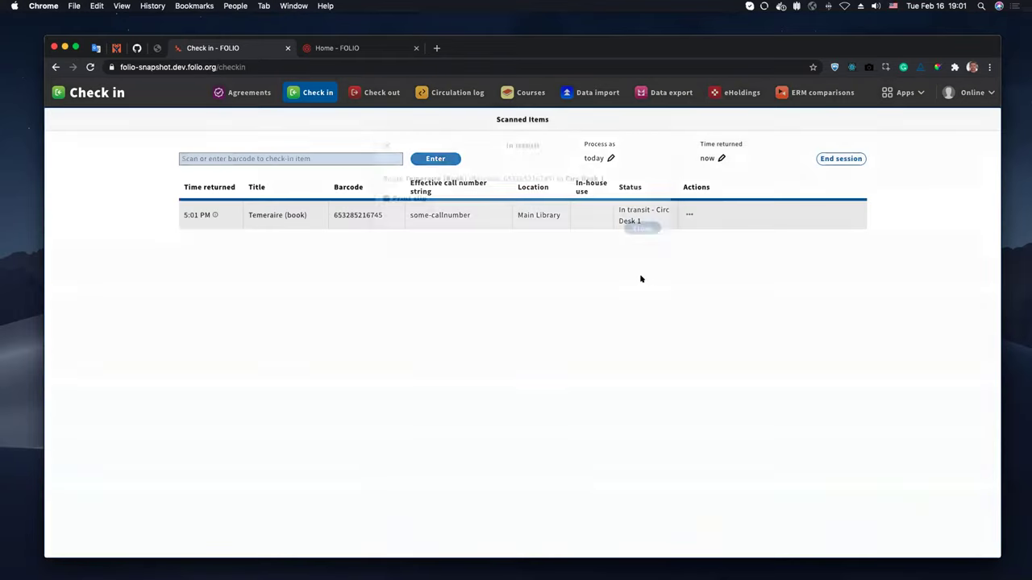
pyautogui.click(645, 221)
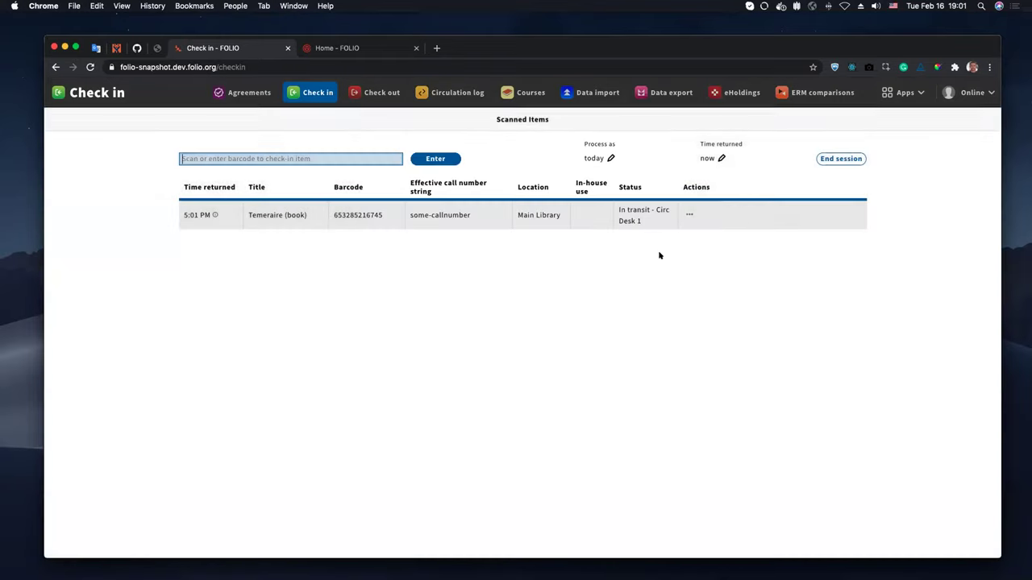
# View the checked-in item's details in Inventory, then return to the Temeraire instance record
pyautogui.click(690, 214)
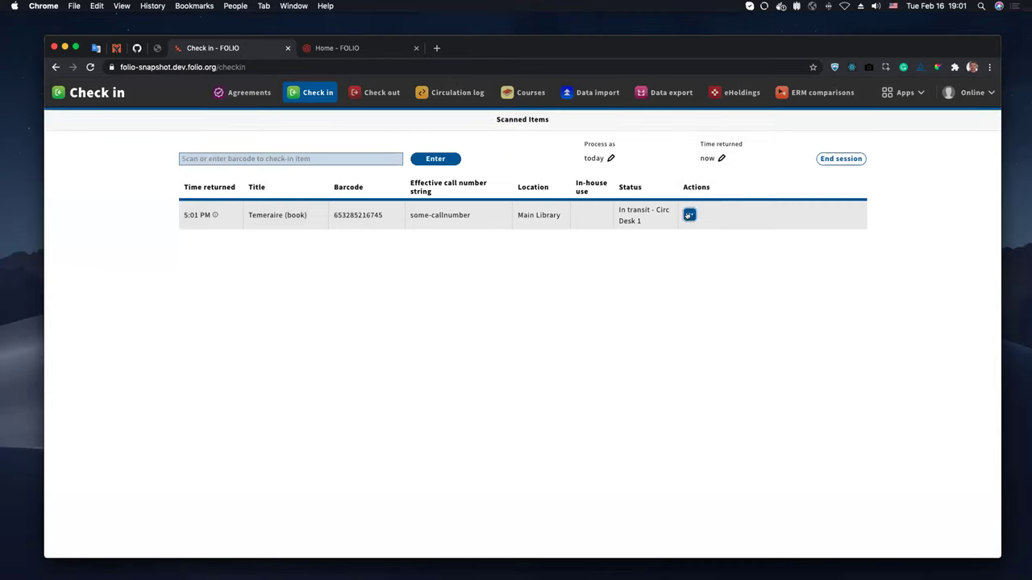
pyautogui.click(630, 246)
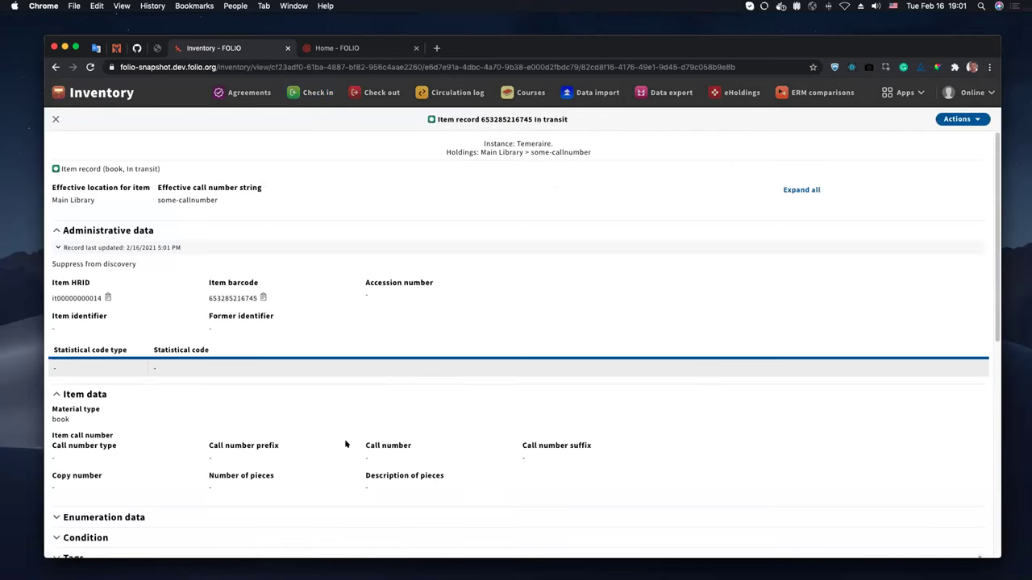
pyautogui.scroll(-5, 307, 436)
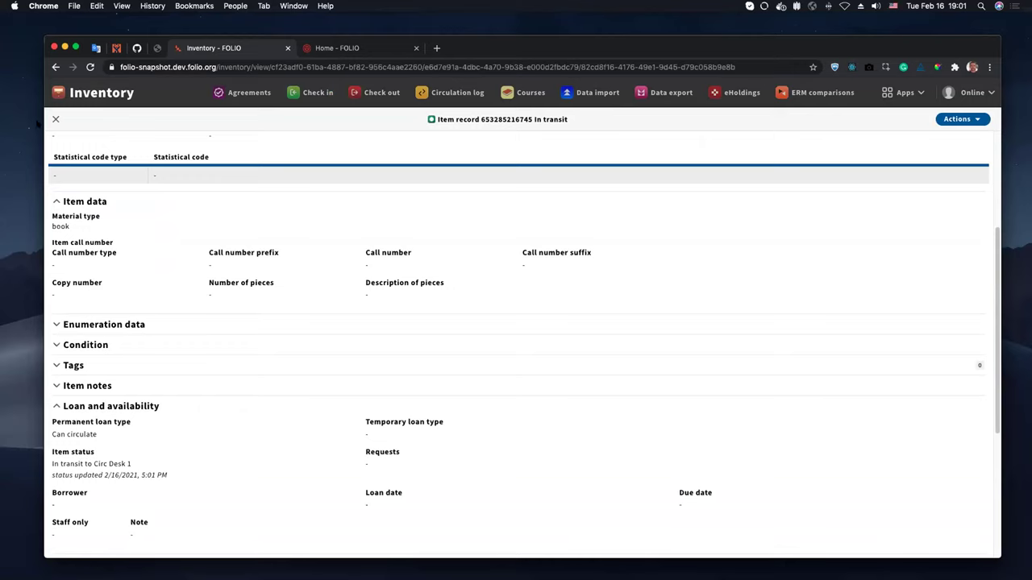
pyautogui.click(55, 118)
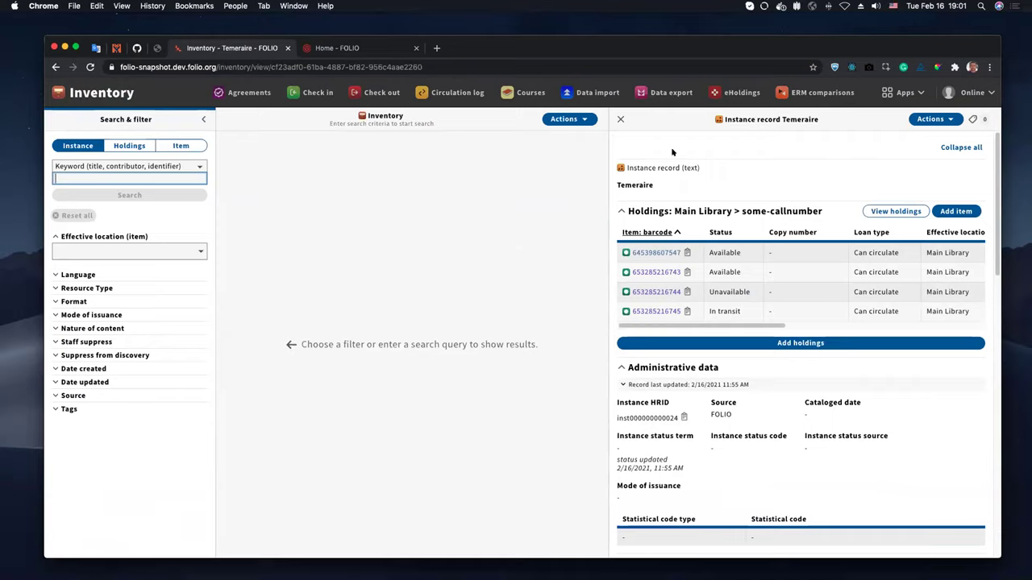
# Close the Temeraire instance and filter Effective location (item) to Main Library
pyautogui.click(620, 119)
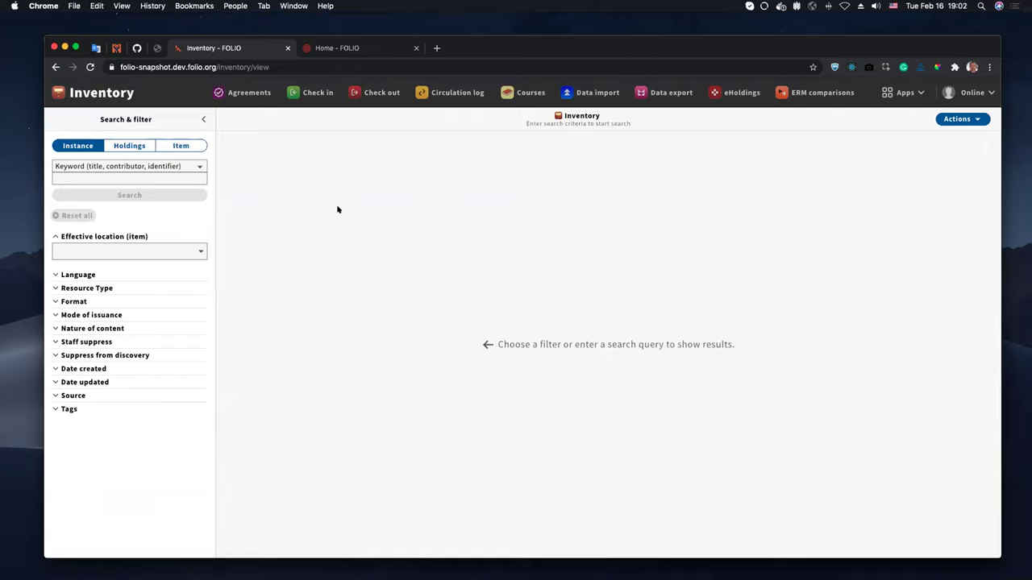
pyautogui.click(109, 249)
pyautogui.click(99, 295)
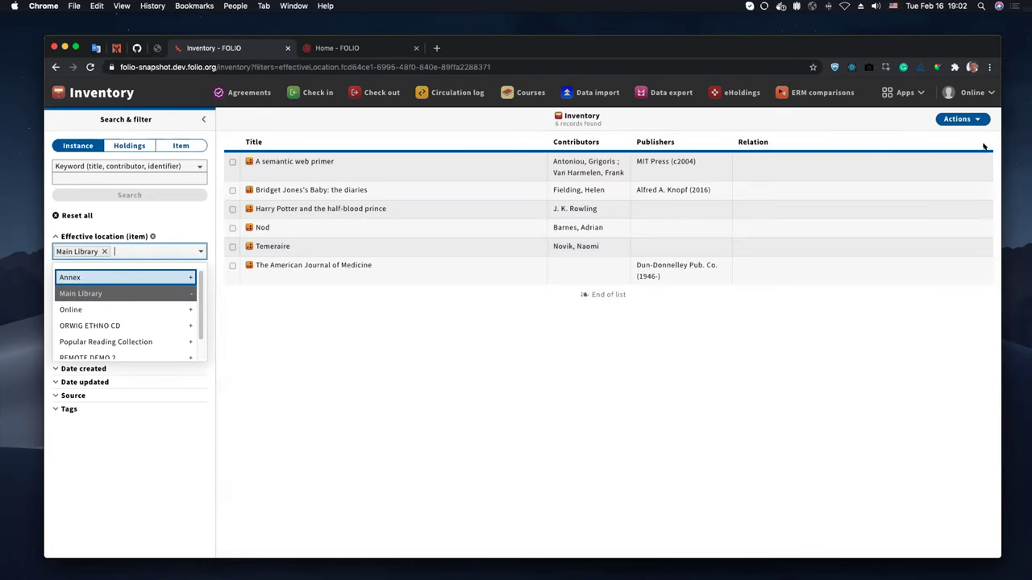
# Hide and then re-show the Contributors, Publishers and Relation columns in Show columns
pyautogui.click(961, 119)
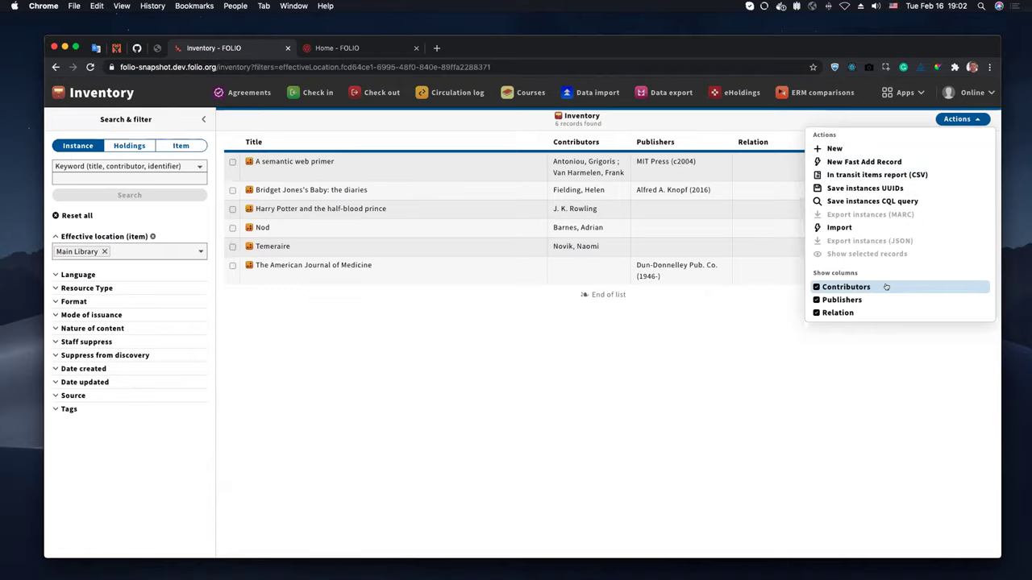
pyautogui.click(851, 288)
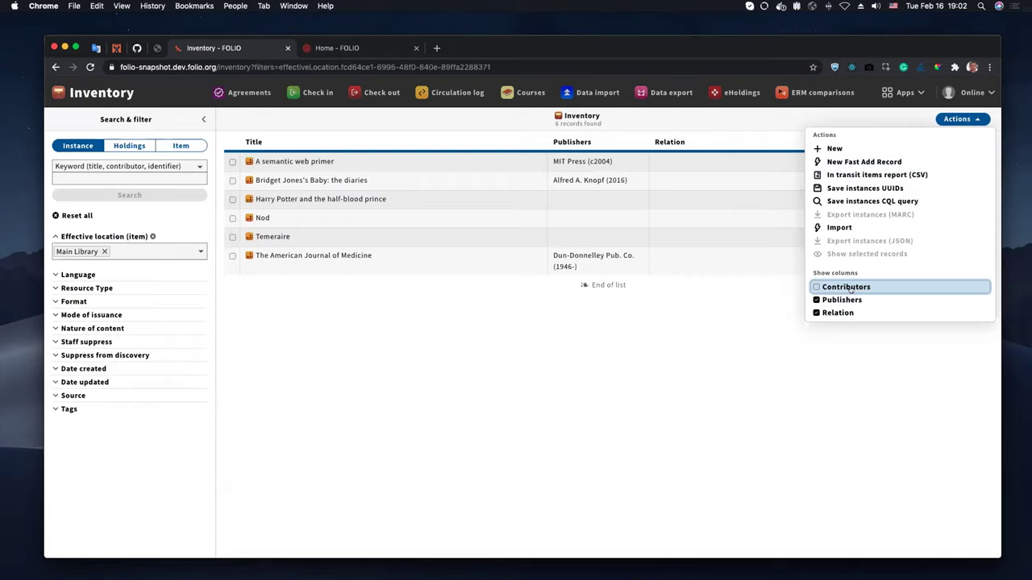
pyautogui.click(846, 300)
pyautogui.click(843, 313)
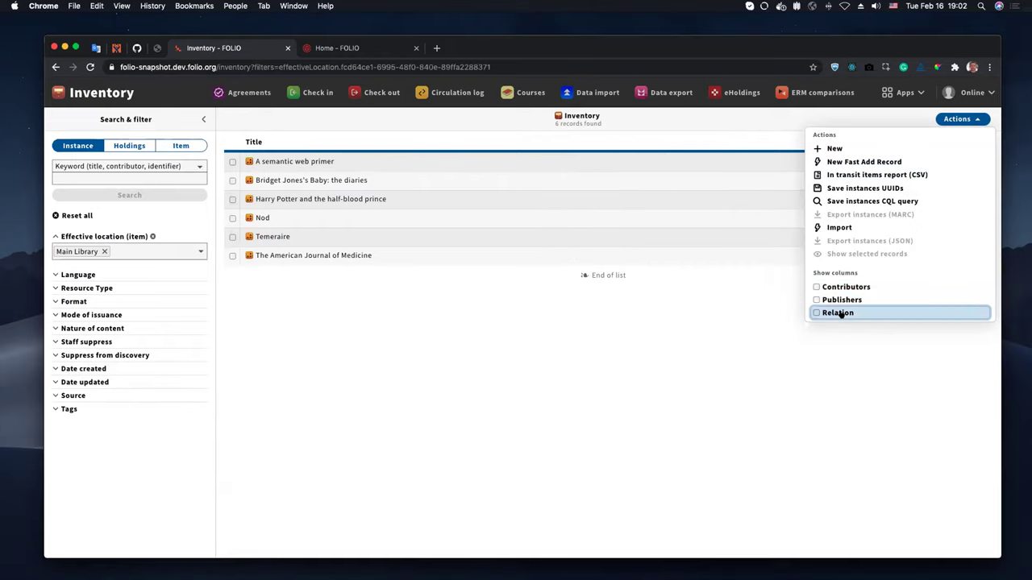
pyautogui.click(841, 314)
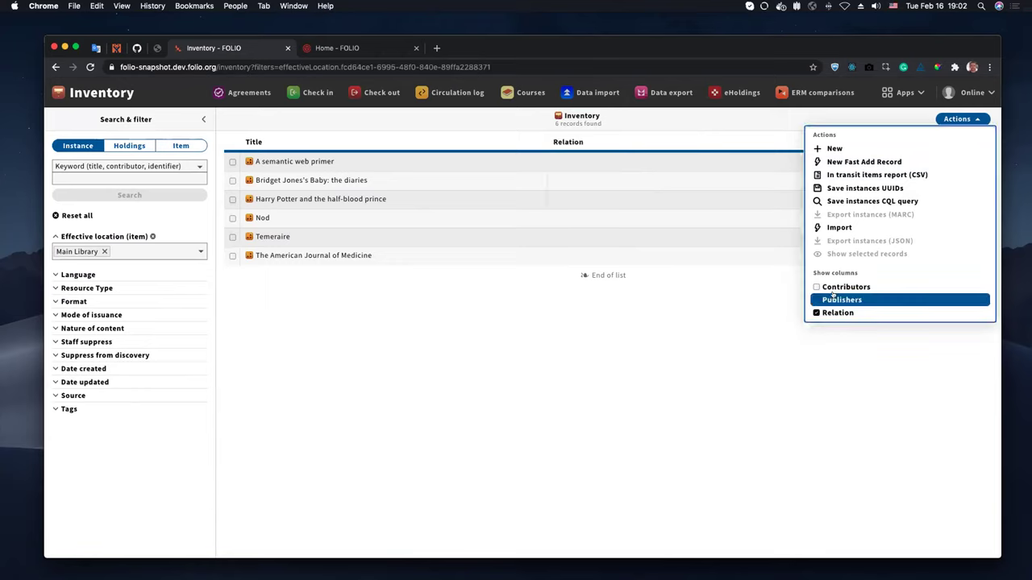
pyautogui.click(839, 299)
pyautogui.click(843, 287)
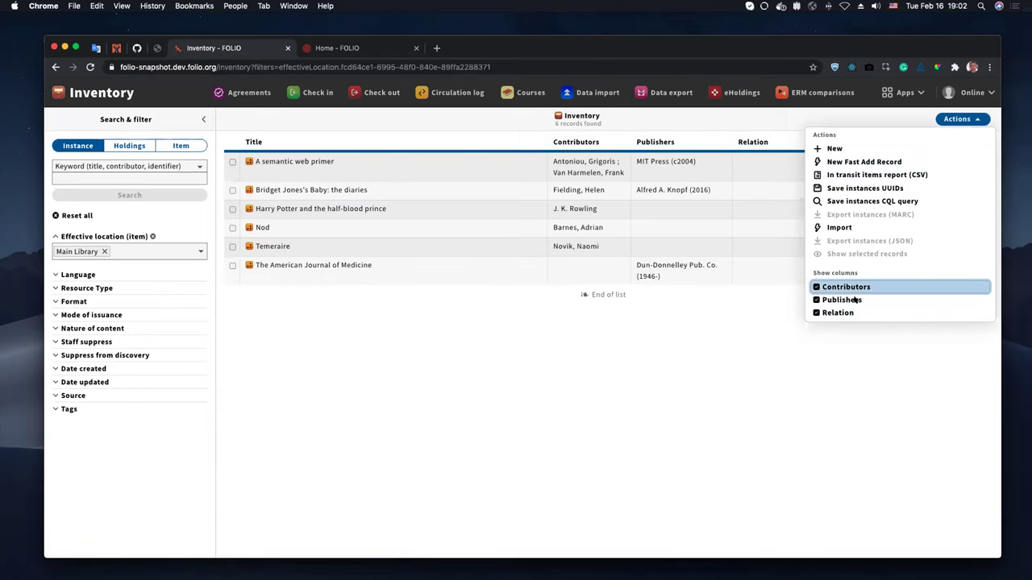
pyautogui.click(979, 117)
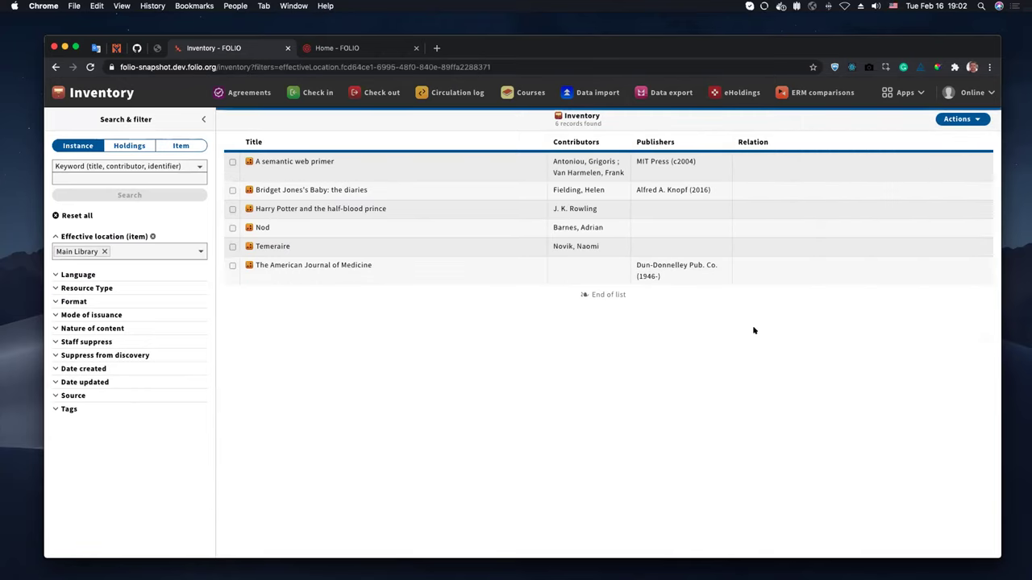
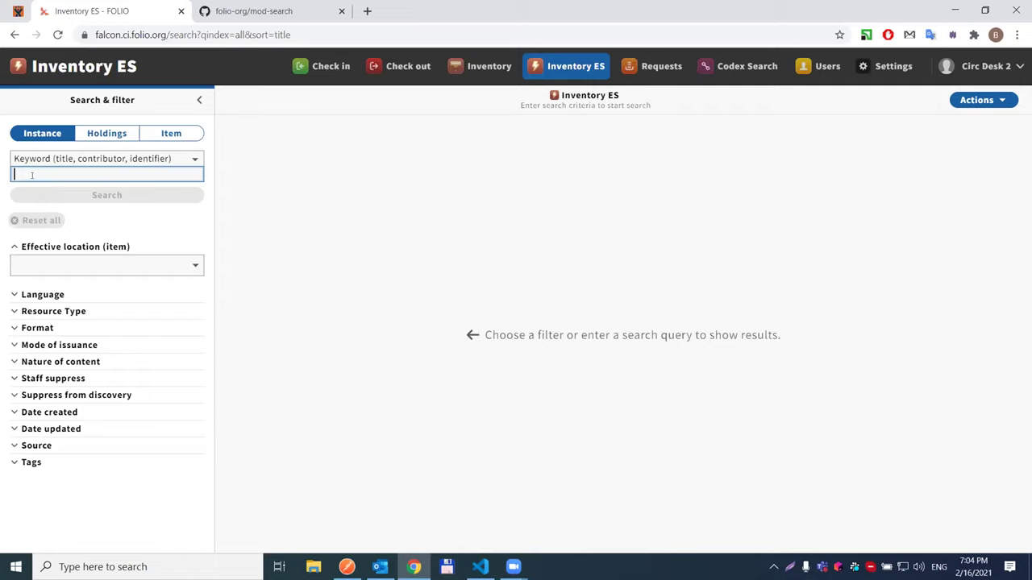
# Run a keyword search for 'web' and open the record 'A semantic web primer'
pyautogui.write('web')
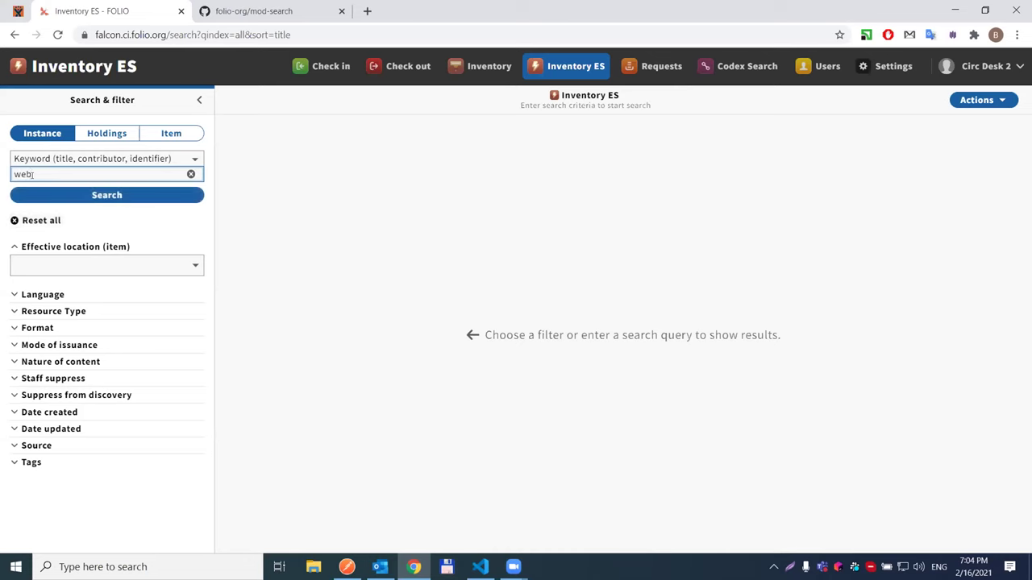
pyautogui.press('Return')
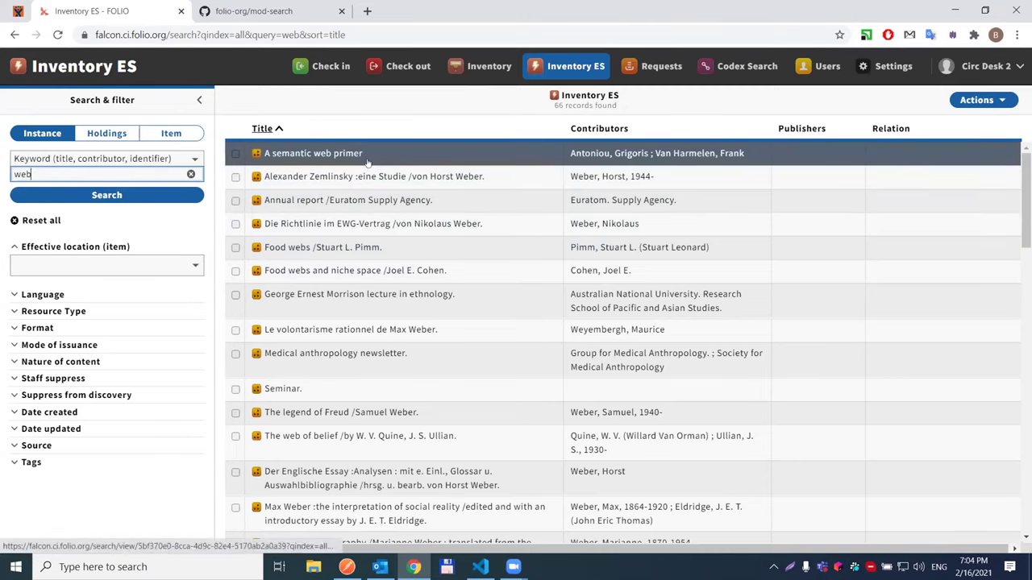
pyautogui.scroll(-5, 373, 298)
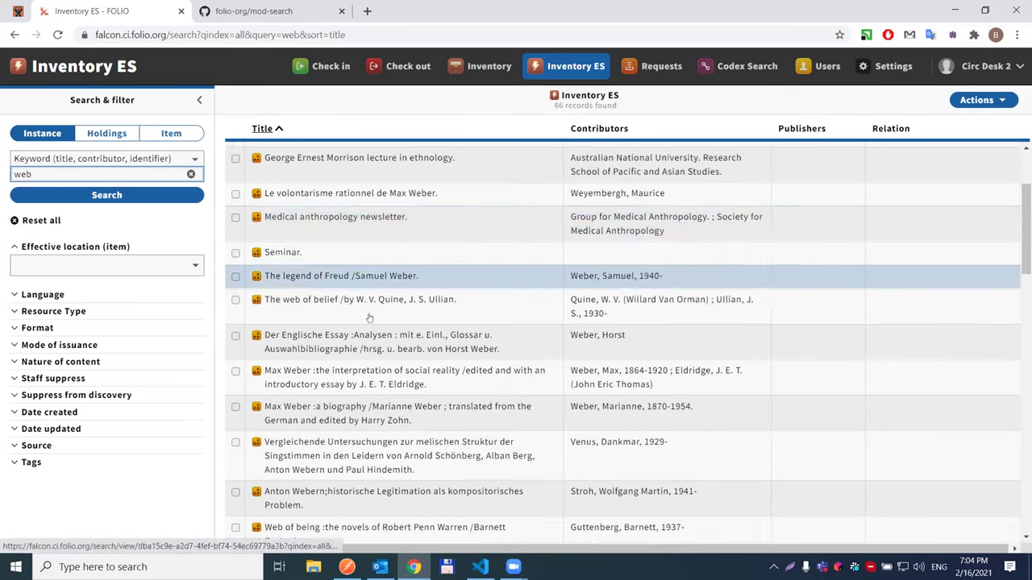
pyautogui.scroll(5, 371, 274)
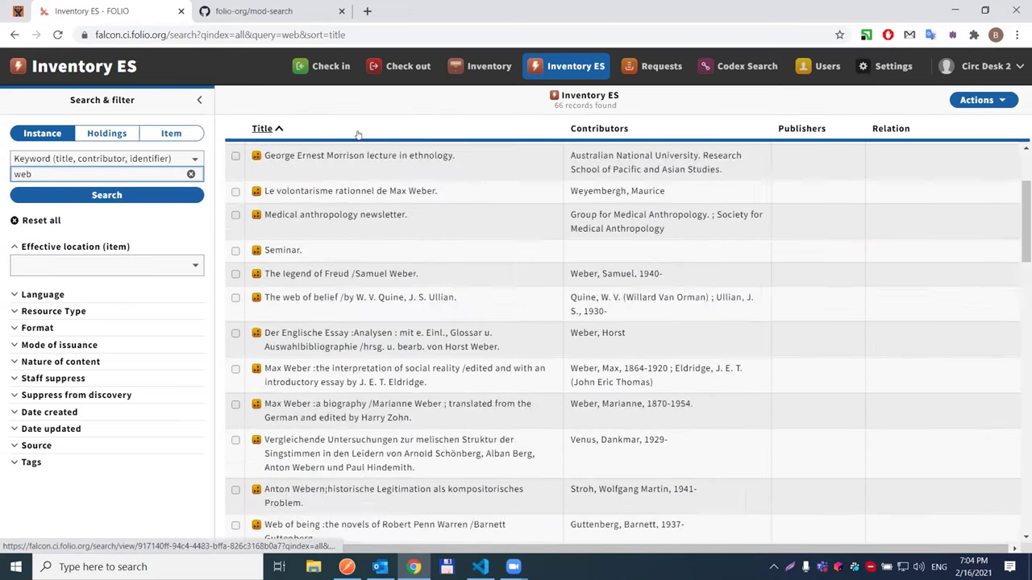
pyautogui.click(419, 153)
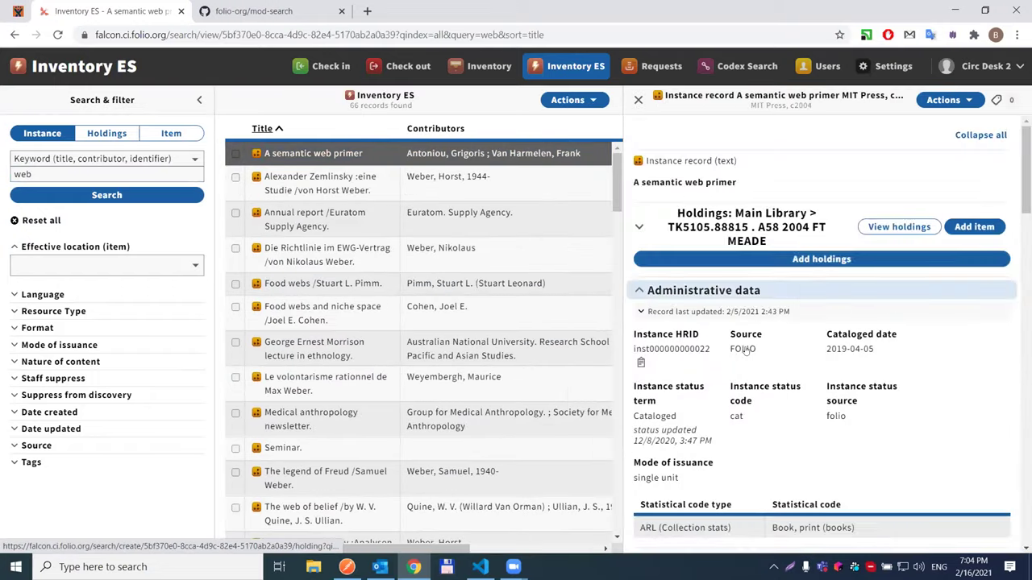
pyautogui.scroll(-4, 740, 351)
pyautogui.scroll(-12, 740, 351)
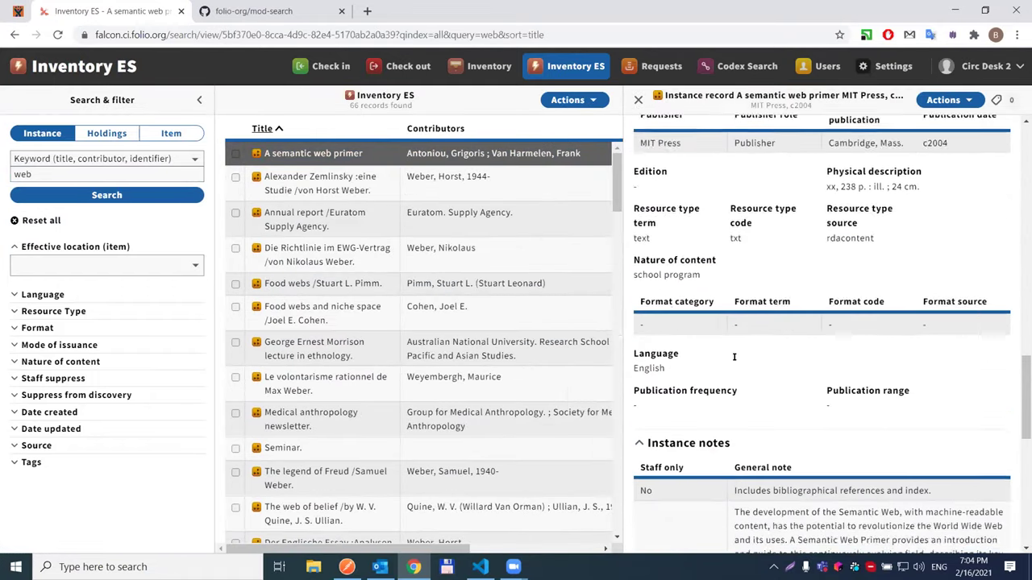
pyautogui.scroll(6, 726, 359)
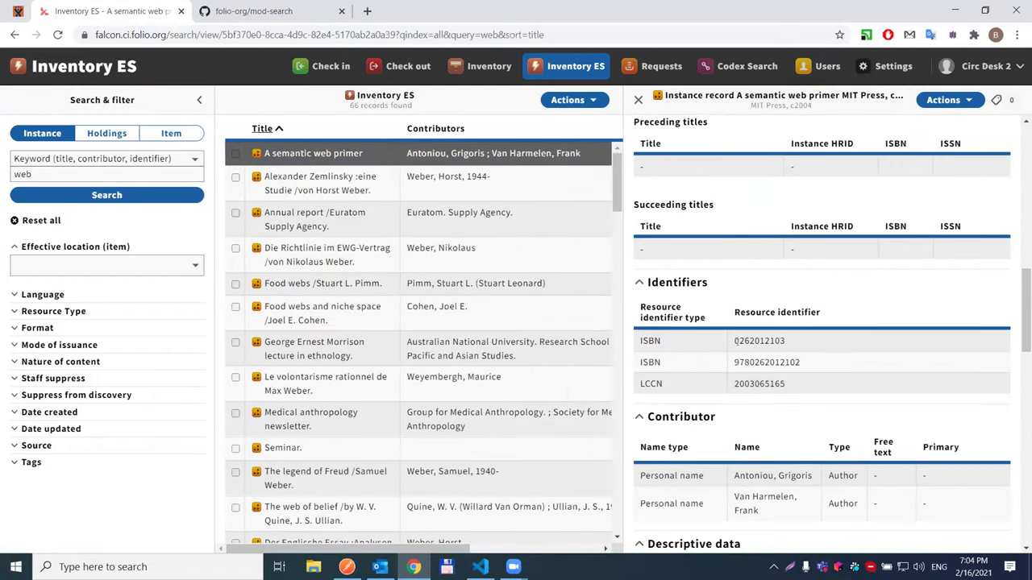
pyautogui.doubleClick(738, 342)
pyautogui.hotkey('ctrl', 'c')
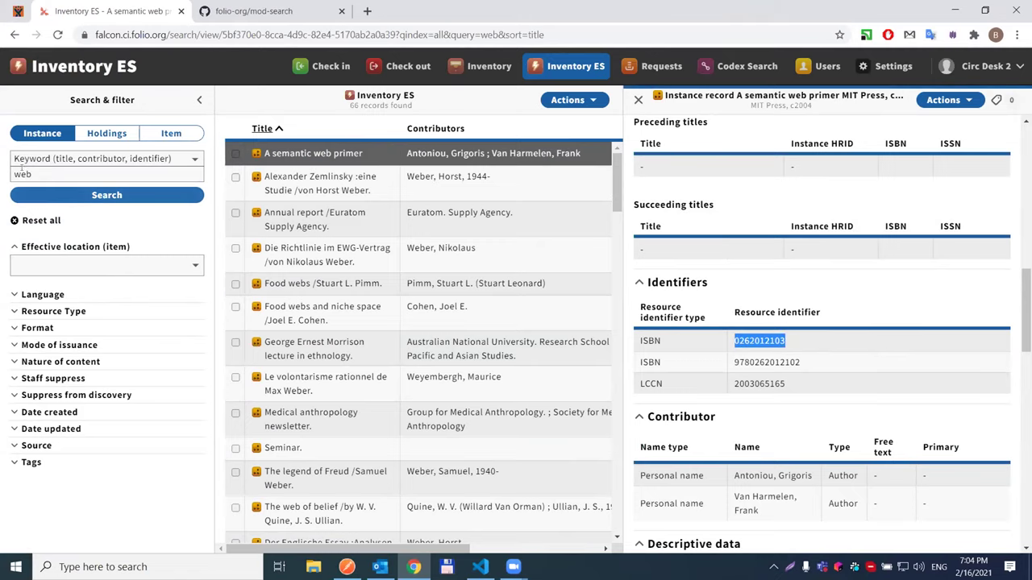
pyautogui.moveTo(37, 174); pyautogui.dragTo(2, 162)
pyautogui.hotkey('ctrl', 'v')
pyautogui.press('Return')
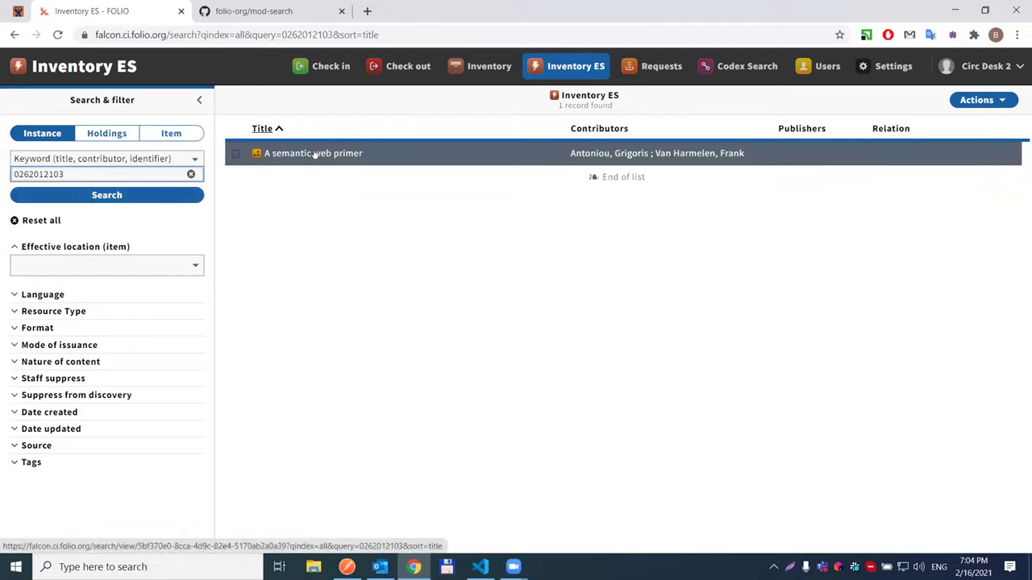
# Run a keyword search for 'frank' and open 'A semantic web primer'
pyautogui.moveTo(74, 175); pyautogui.dragTo(1, 186)
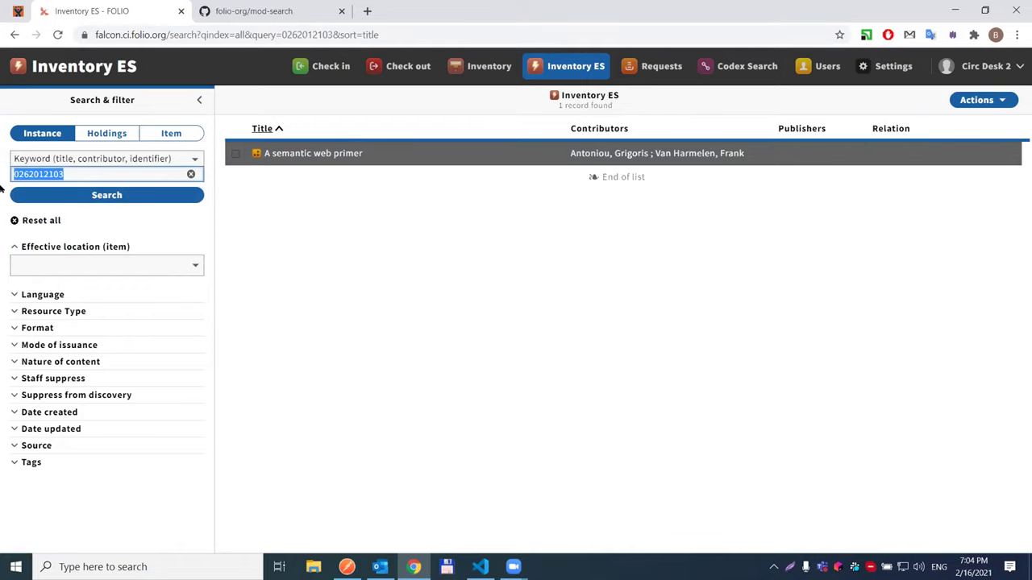
pyautogui.write('frank')
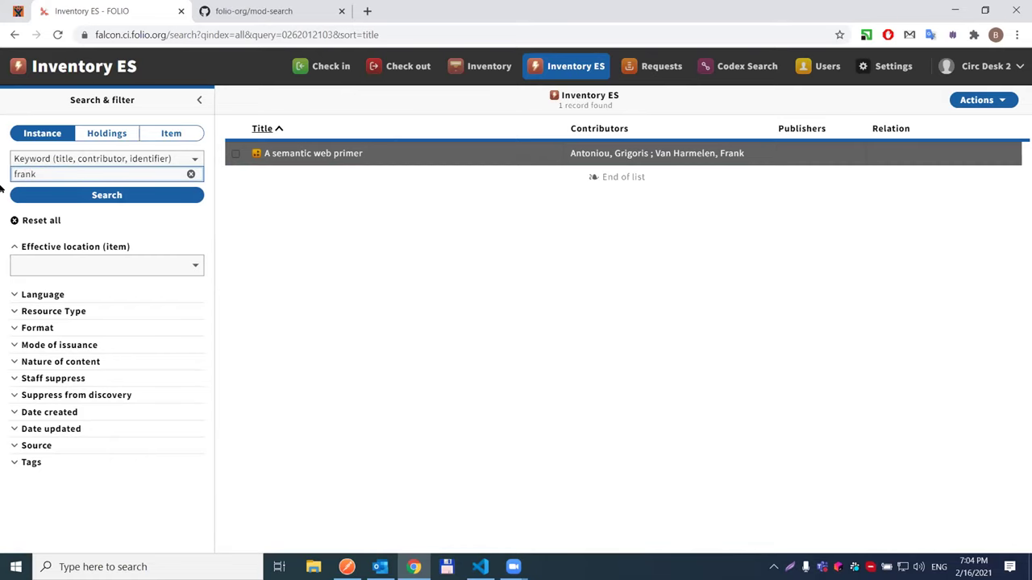
pyautogui.press('Return')
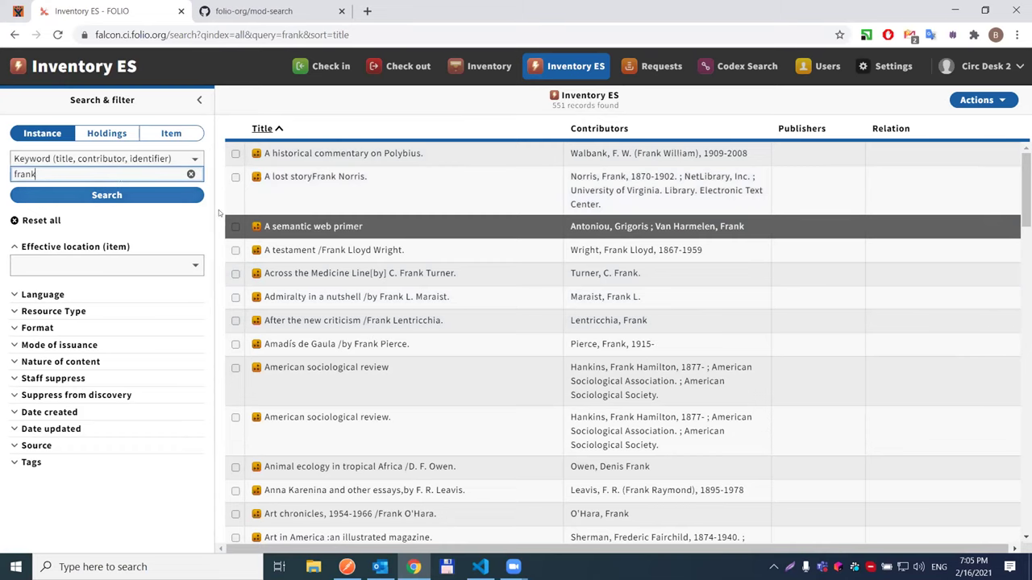
pyautogui.click(373, 228)
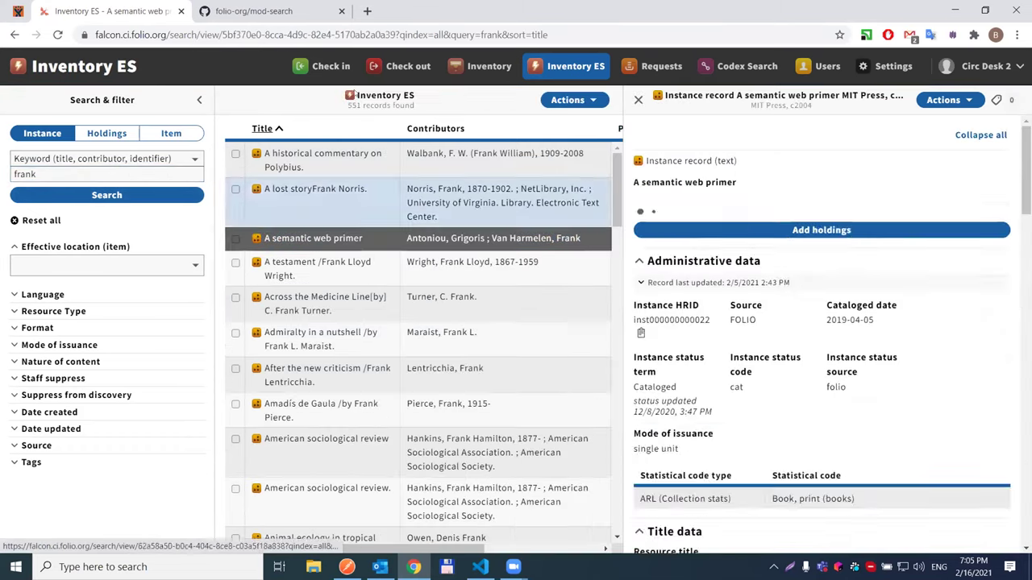
# Copy the record's UUID from the address bar and search for it as an Instance UUID
pyautogui.moveTo(221, 35); pyautogui.dragTo(405, 34)
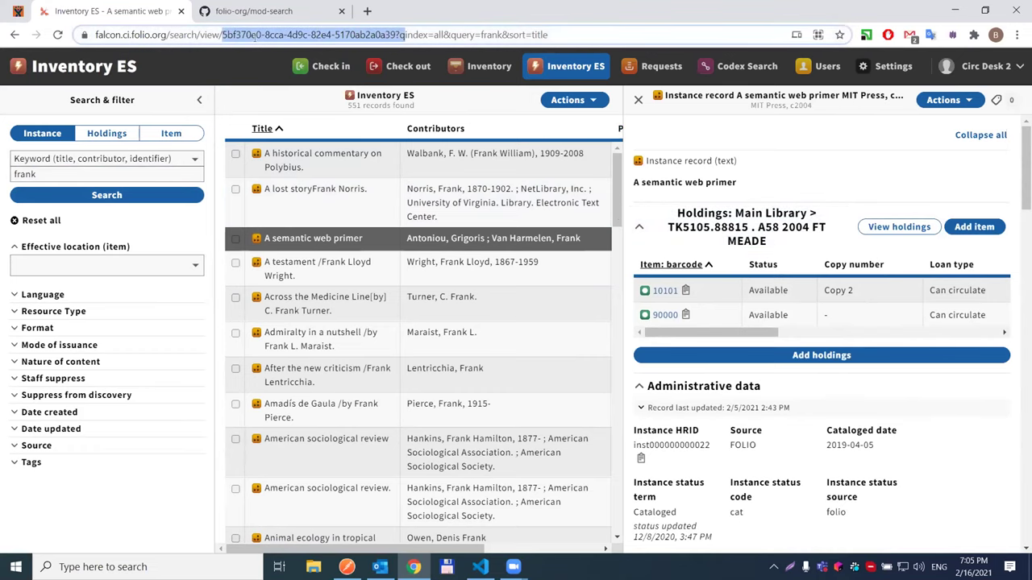
pyautogui.moveTo(256, 35); pyautogui.dragTo(254, 35)
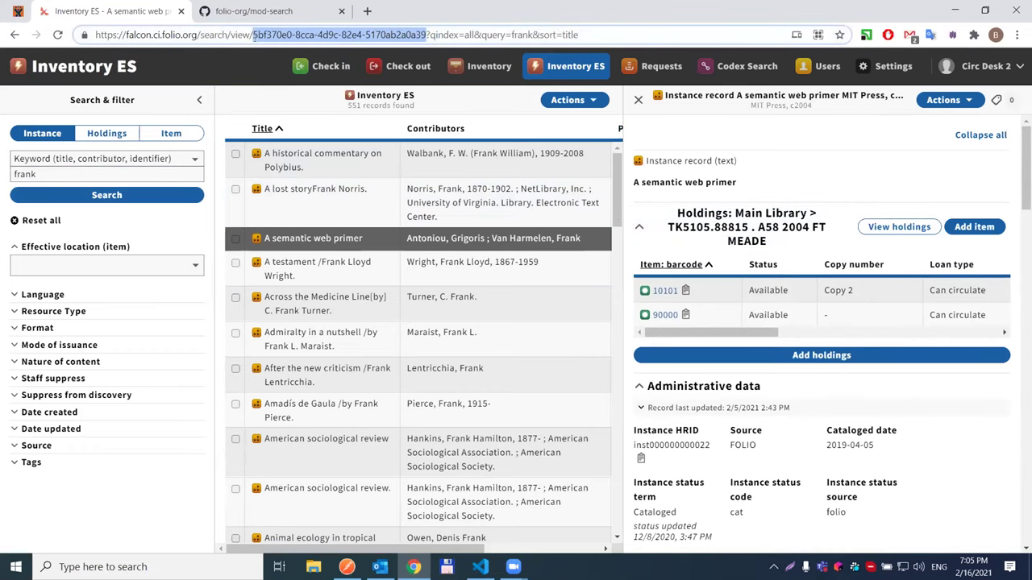
pyautogui.click(58, 160)
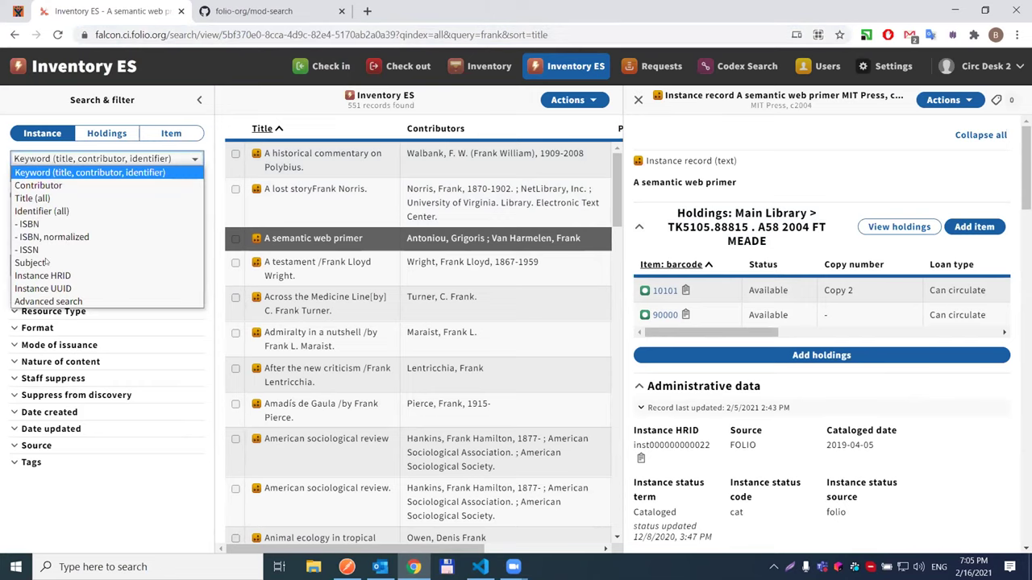
pyautogui.click(70, 288)
pyautogui.moveTo(39, 174); pyautogui.dragTo(3, 179)
pyautogui.hotkey('ctrl', 'v')
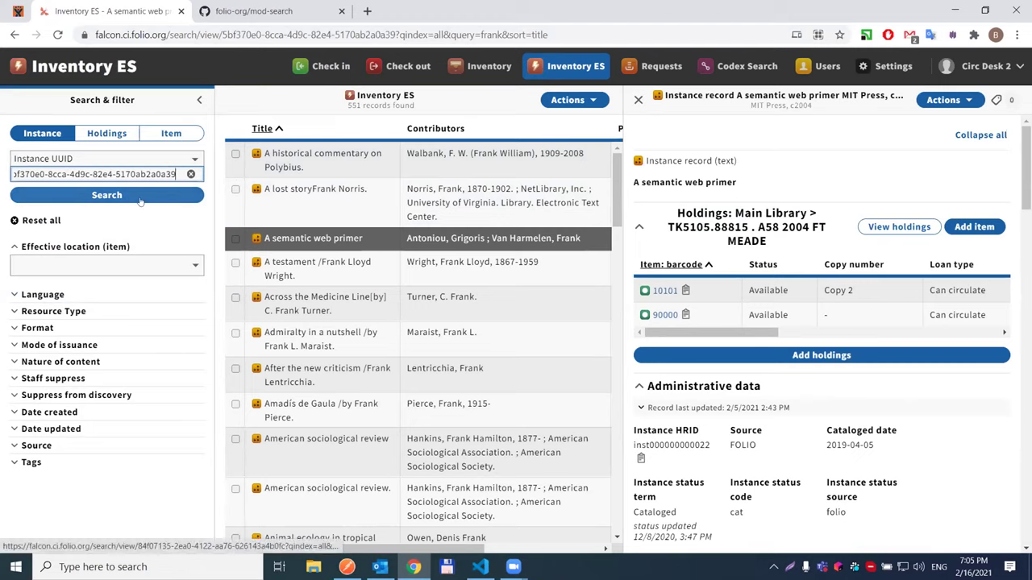
pyautogui.click(135, 195)
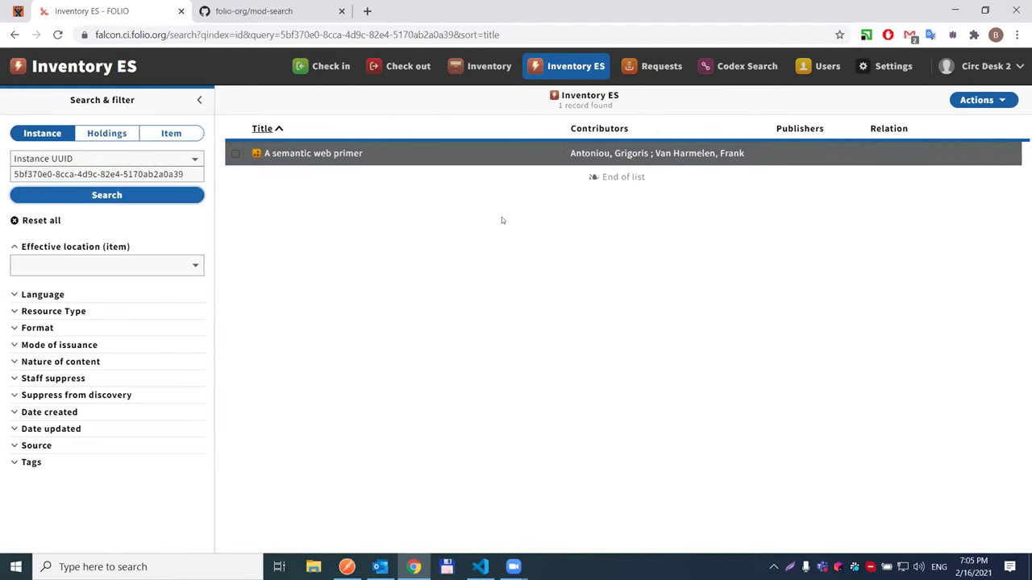
# Replace the UUID's middle groups with * to run a wildcard search, then open 'A semantic web primer'
pyautogui.click(99, 174)
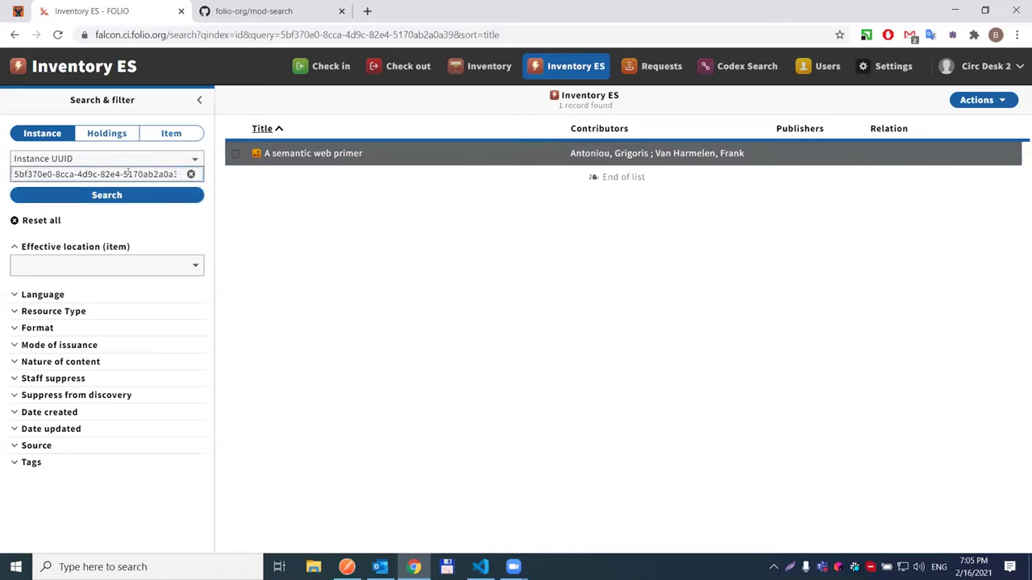
pyautogui.moveTo(119, 174); pyautogui.dragTo(60, 174)
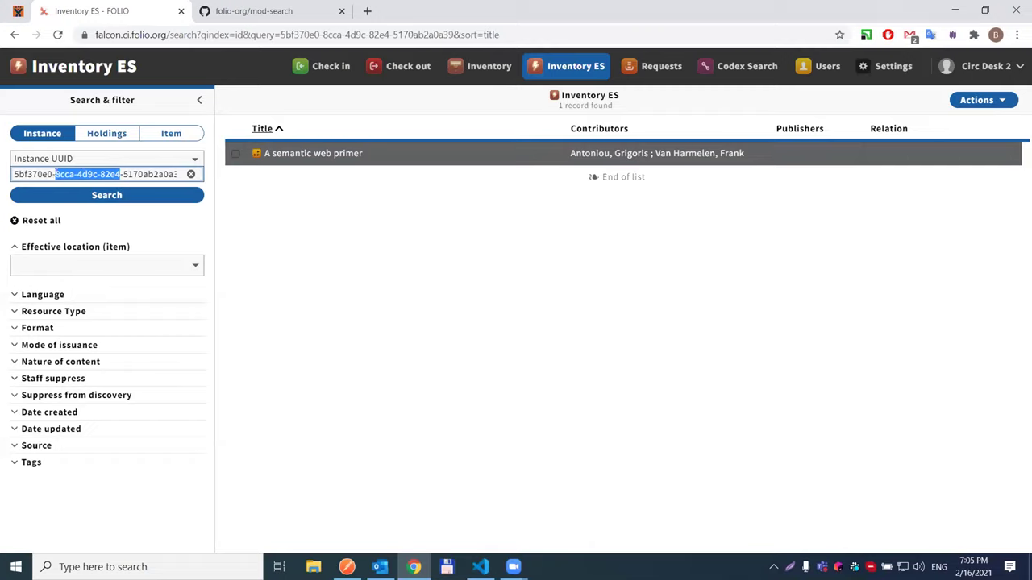
pyautogui.press('BackSpace')
pyautogui.write('*')
pyautogui.press('Return')
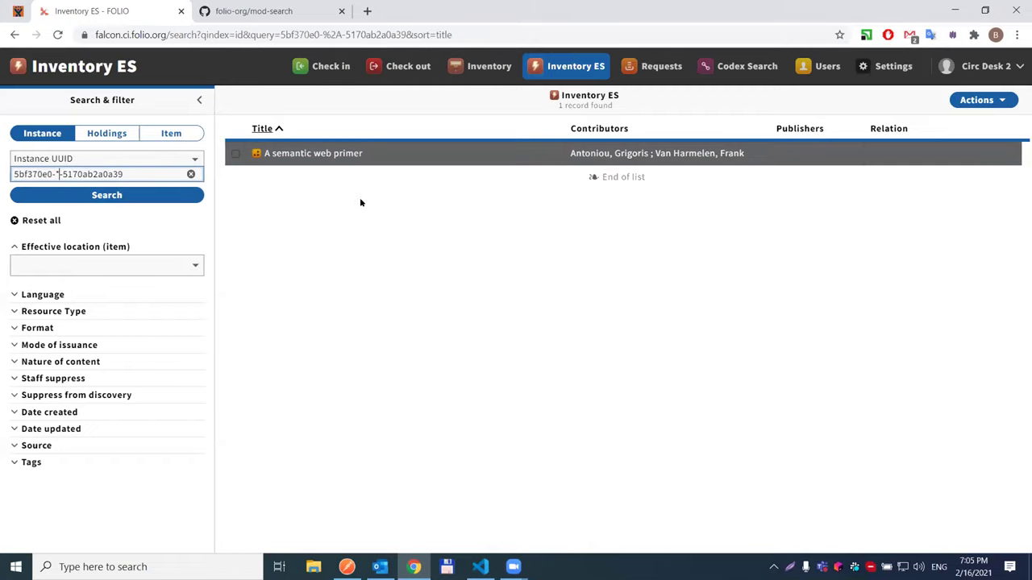
pyautogui.click(321, 156)
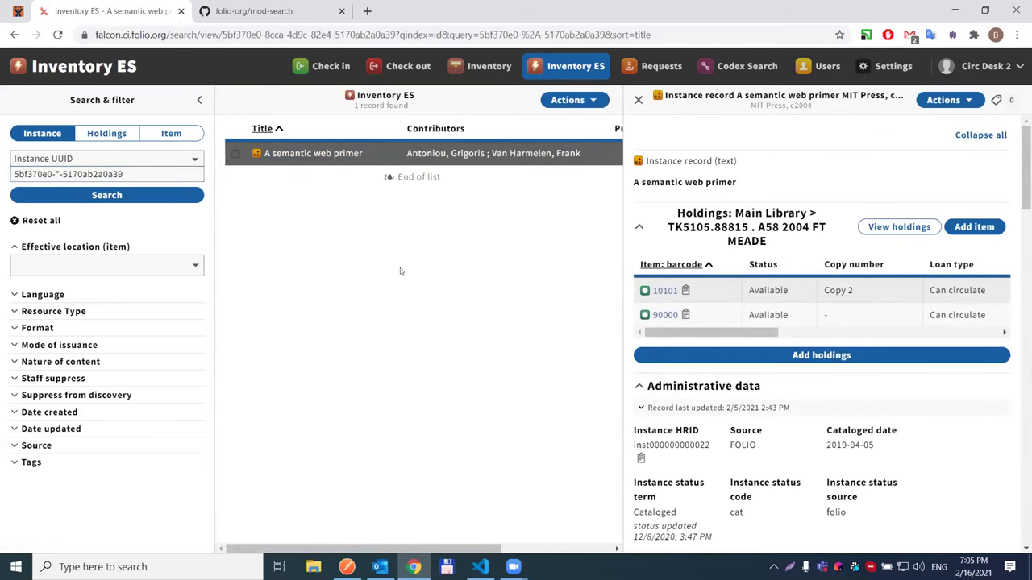
# Switch the search option to Contributor and search for 'frank'
pyautogui.click(95, 154)
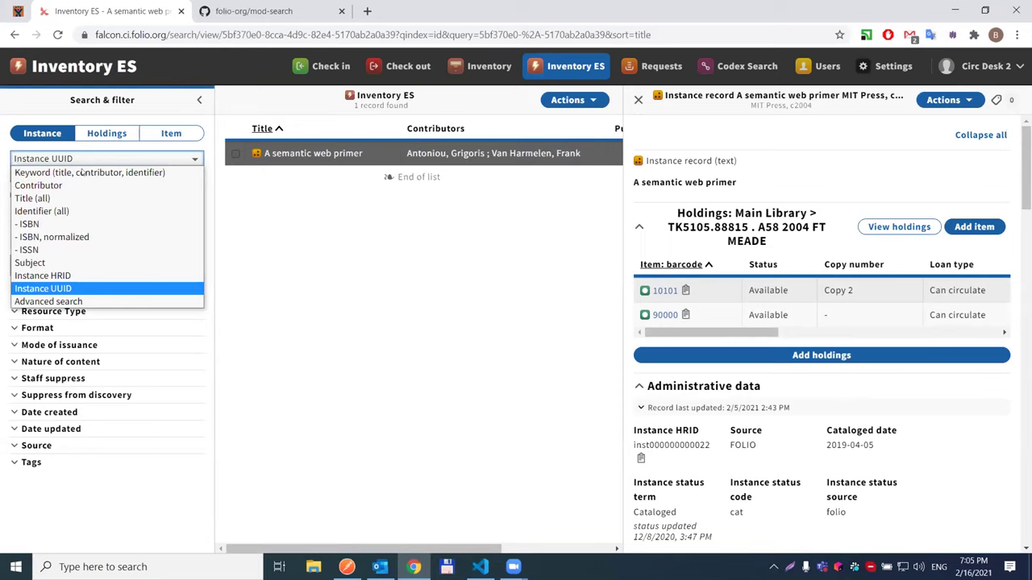
pyautogui.click(41, 184)
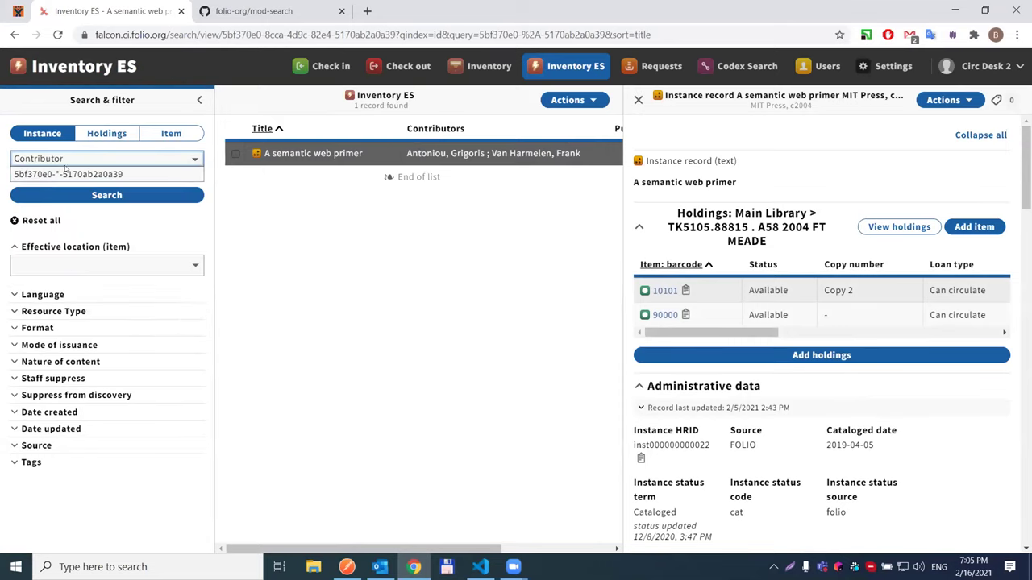
pyautogui.click(100, 174)
pyautogui.hotkey('ctrl', 'a')
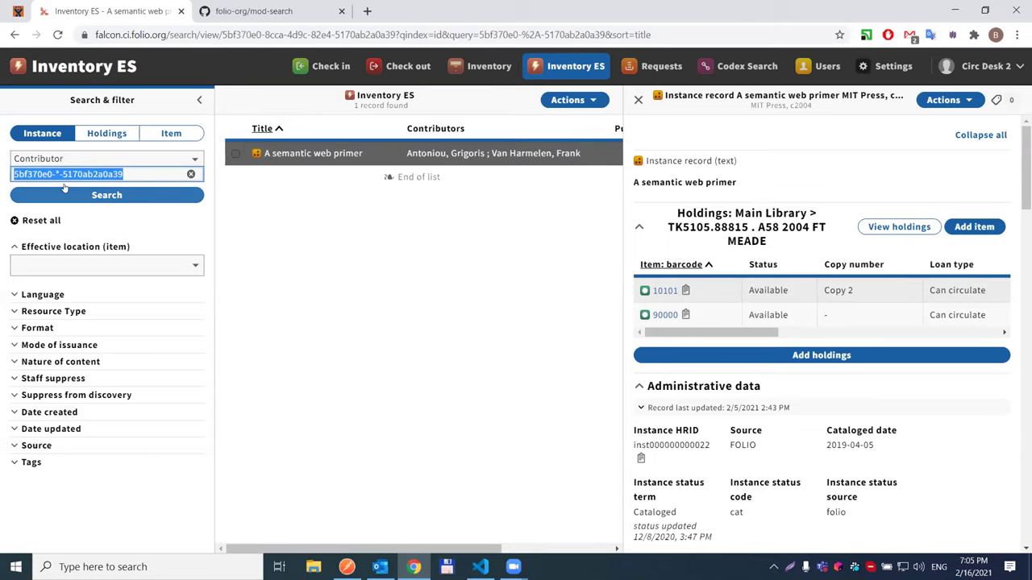
pyautogui.write('frank')
pyautogui.click(64, 189)
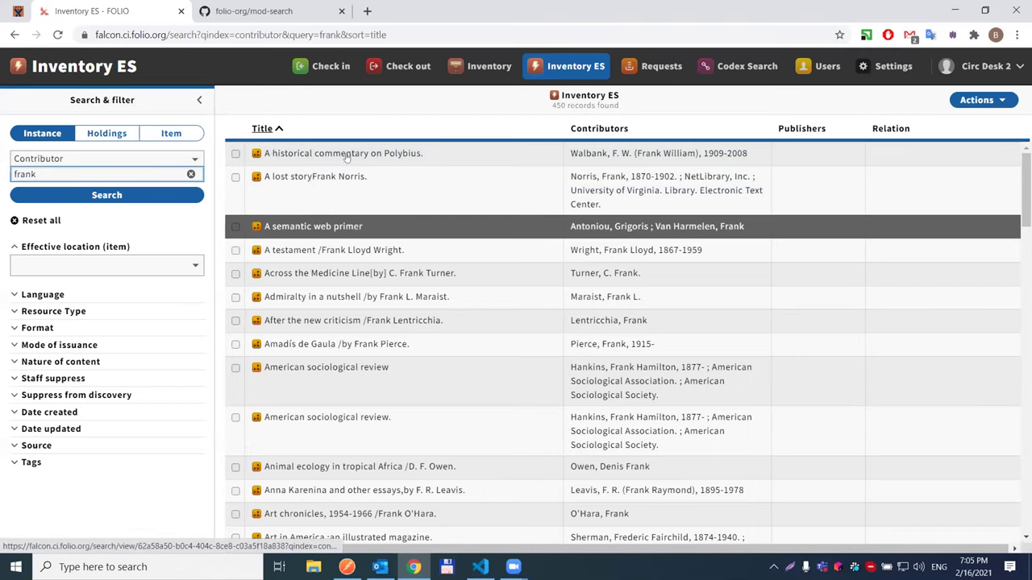
# Toggle the title sort, then sort the frank results by contributor descending
pyautogui.click(278, 129)
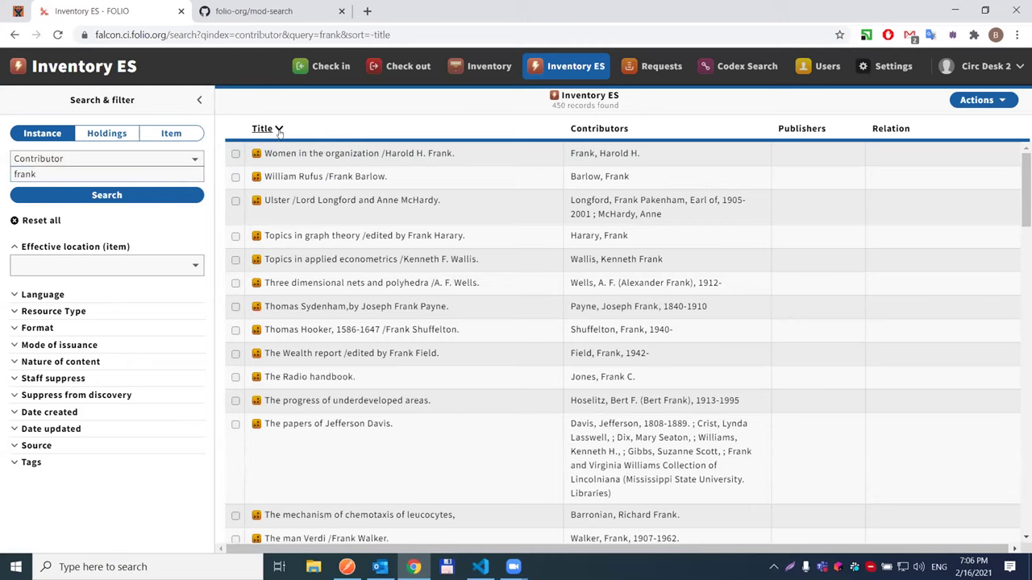
pyautogui.click(278, 129)
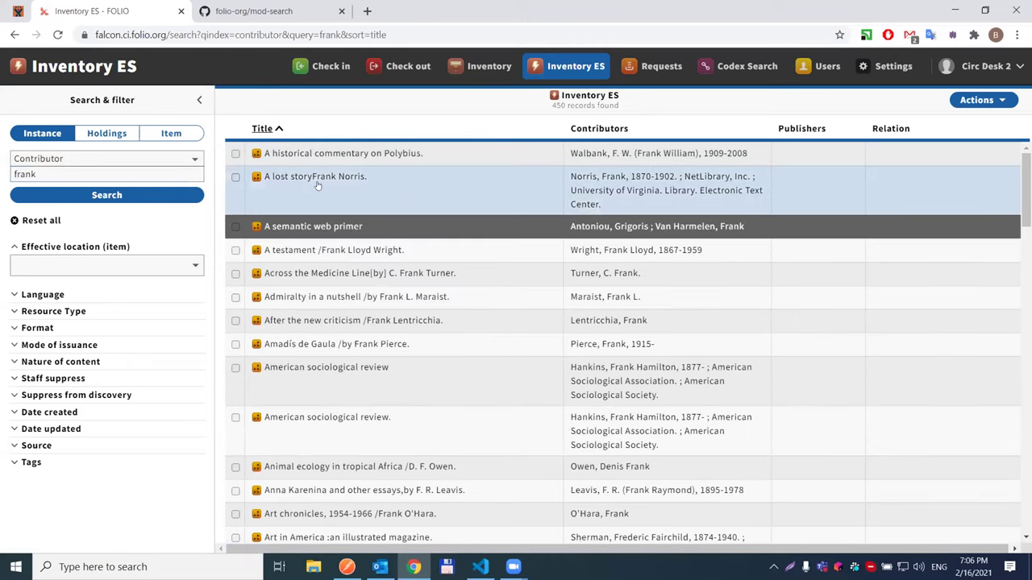
pyautogui.click(615, 129)
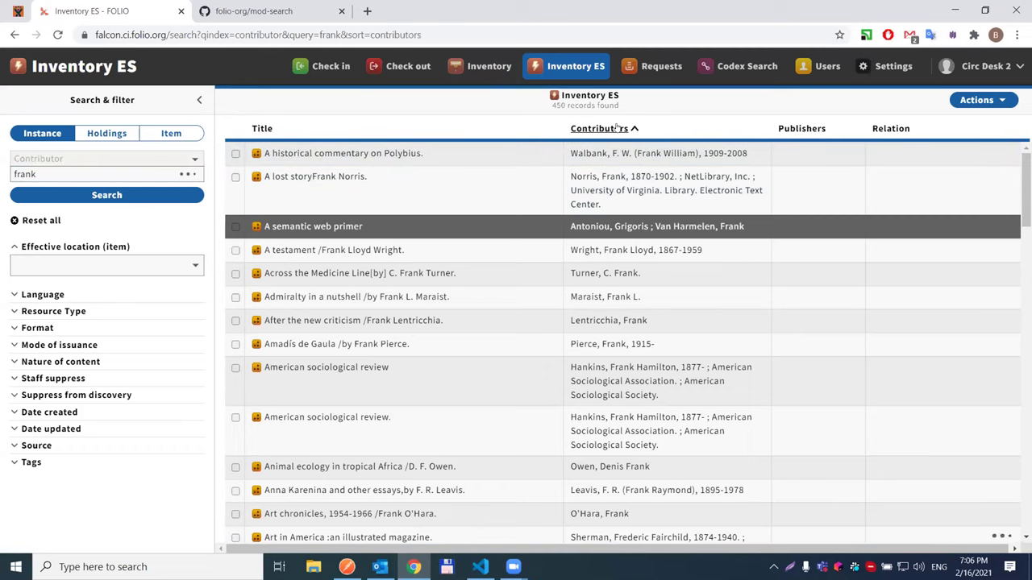
pyautogui.click(616, 129)
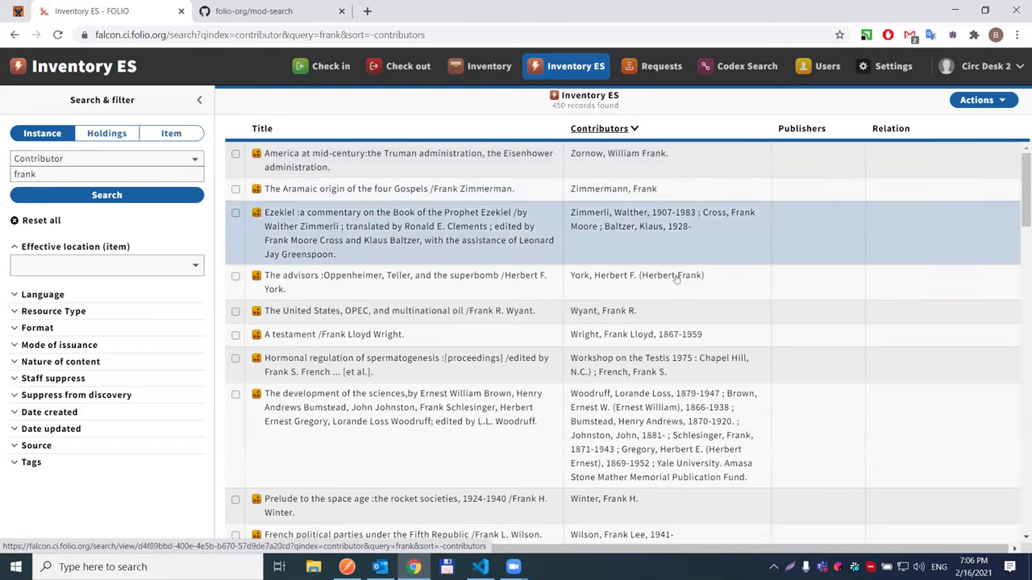
# Scroll the results back to the top and switch to the Postman subjects request
pyautogui.scroll(-10, 676, 277)
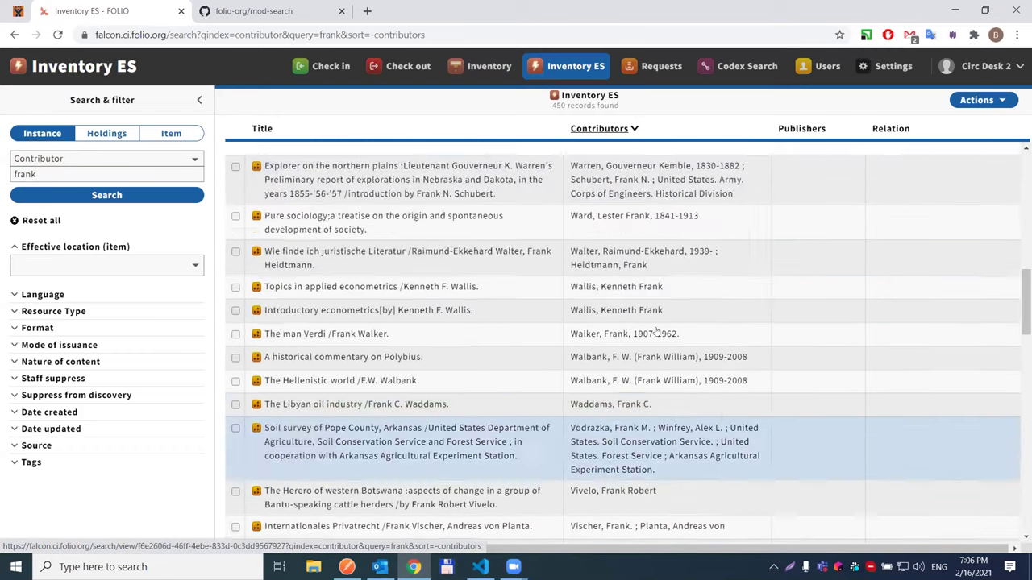
pyautogui.scroll(10, 657, 329)
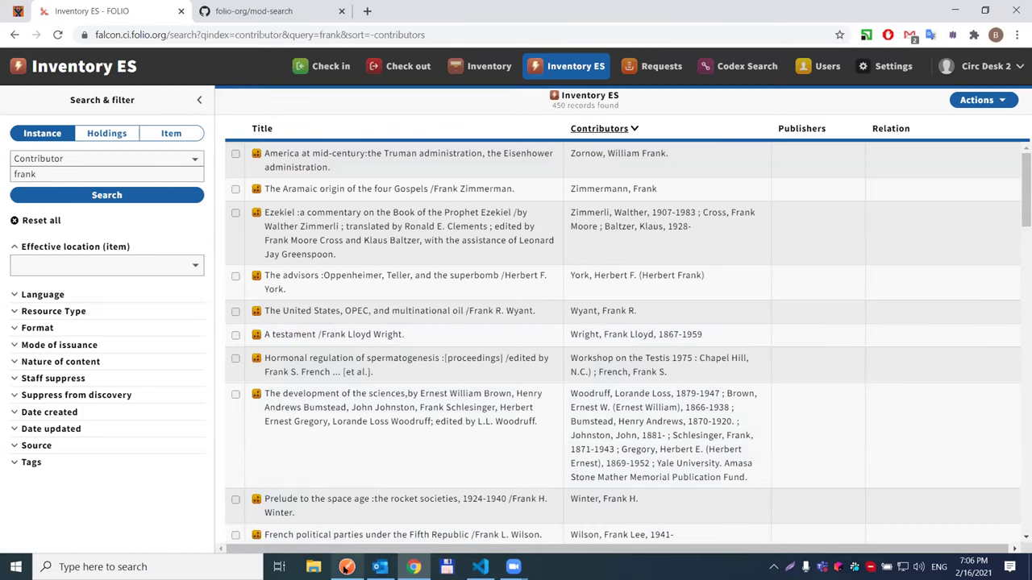
pyautogui.click(347, 567)
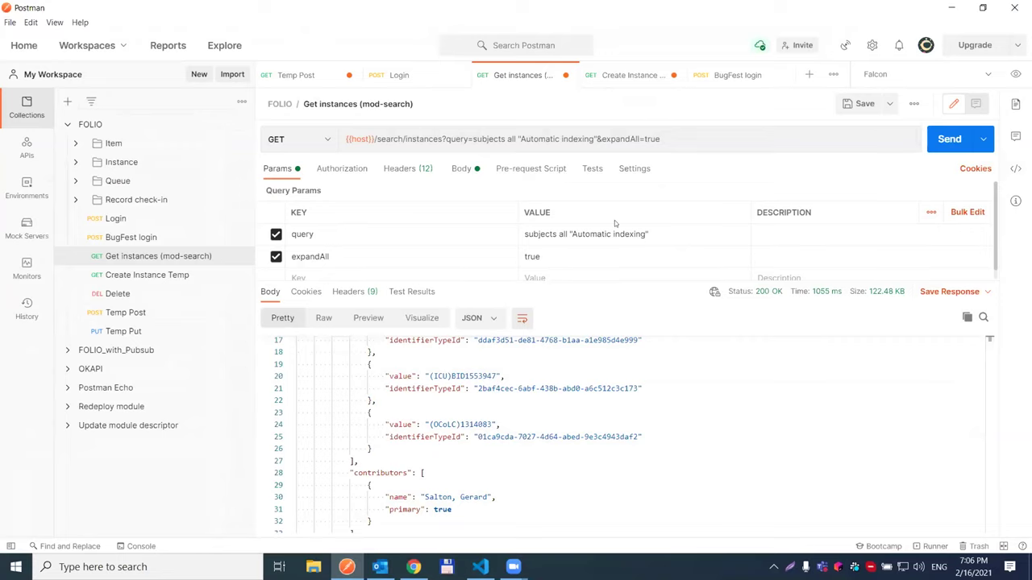
pyautogui.moveTo(492, 138); pyautogui.dragTo(521, 139)
pyautogui.doubleClick(482, 138)
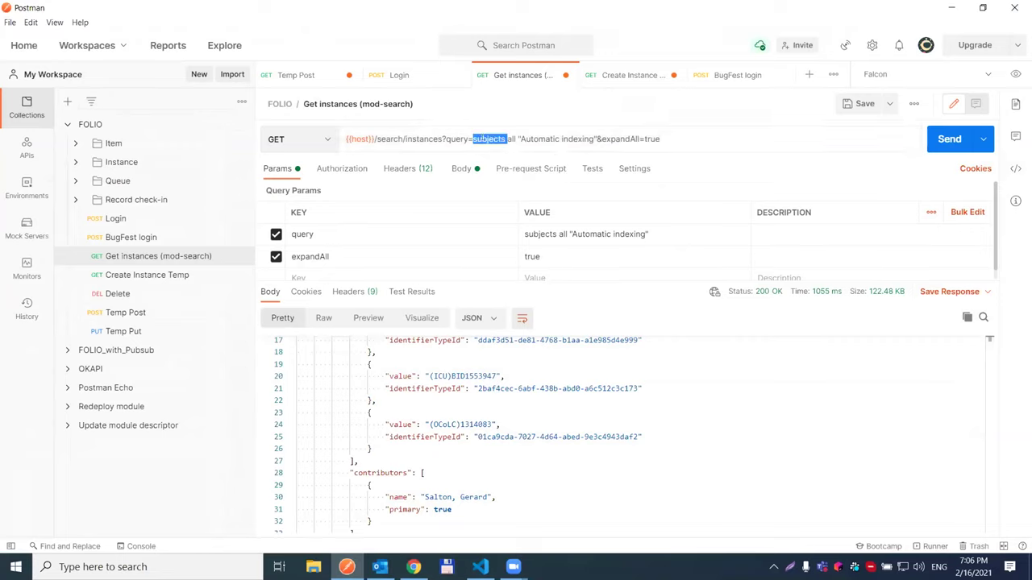
pyautogui.moveTo(595, 138); pyautogui.dragTo(675, 137)
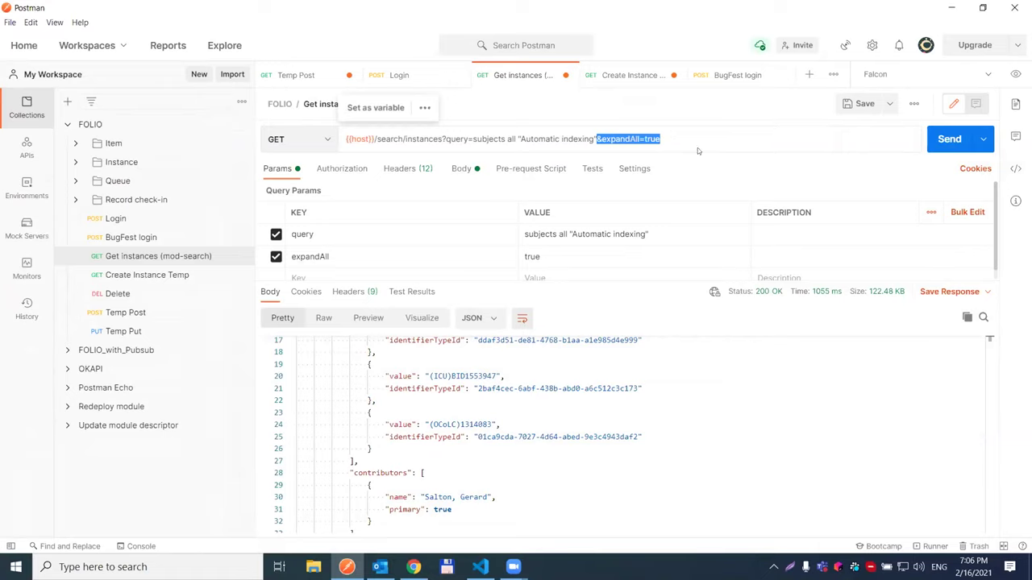
pyautogui.scroll(5, 418, 427)
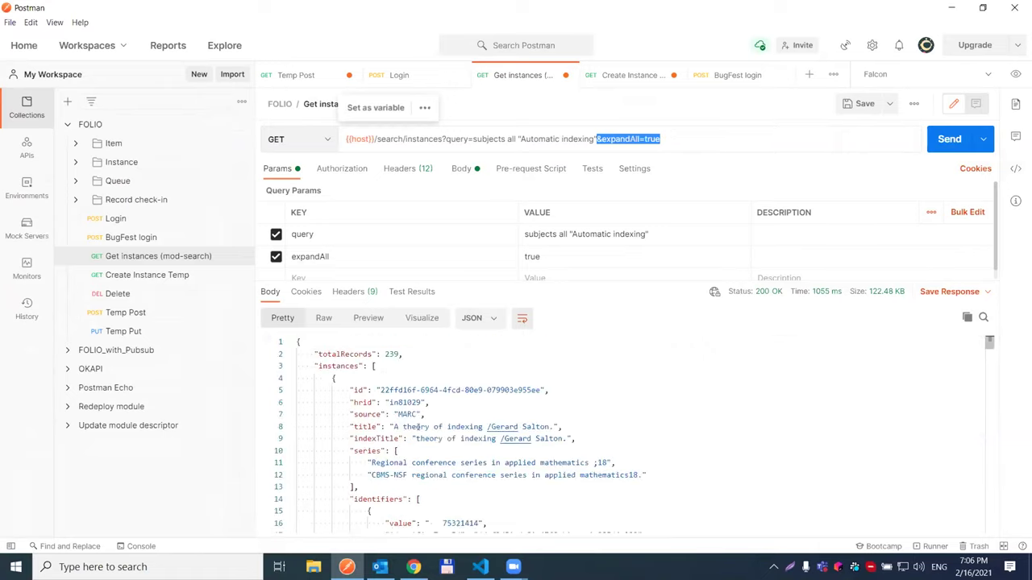
pyautogui.scroll(-7, 415, 427)
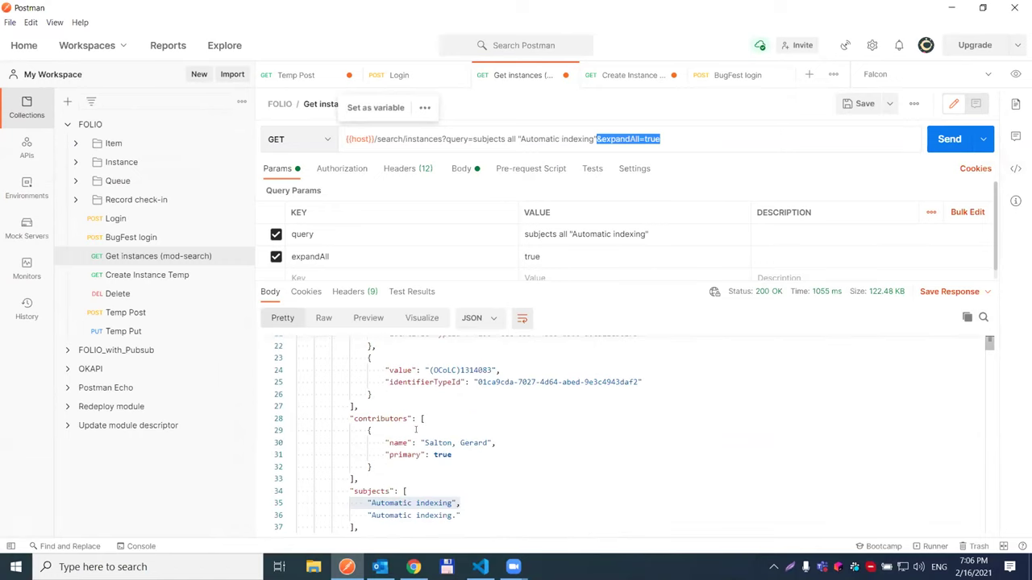
pyautogui.scroll(-8, 420, 443)
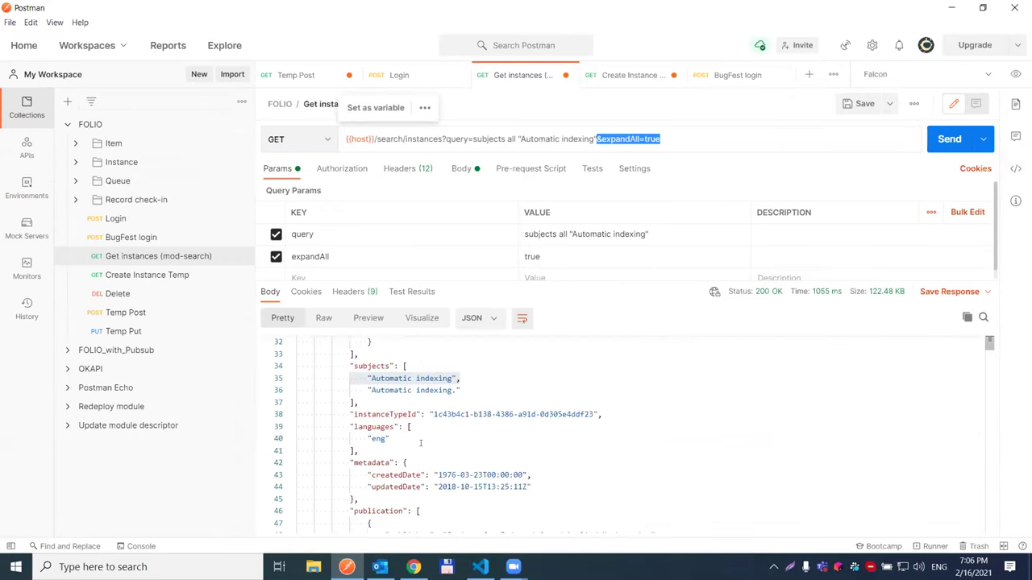
pyautogui.scroll(-3, 418, 430)
pyautogui.scroll(18, 417, 436)
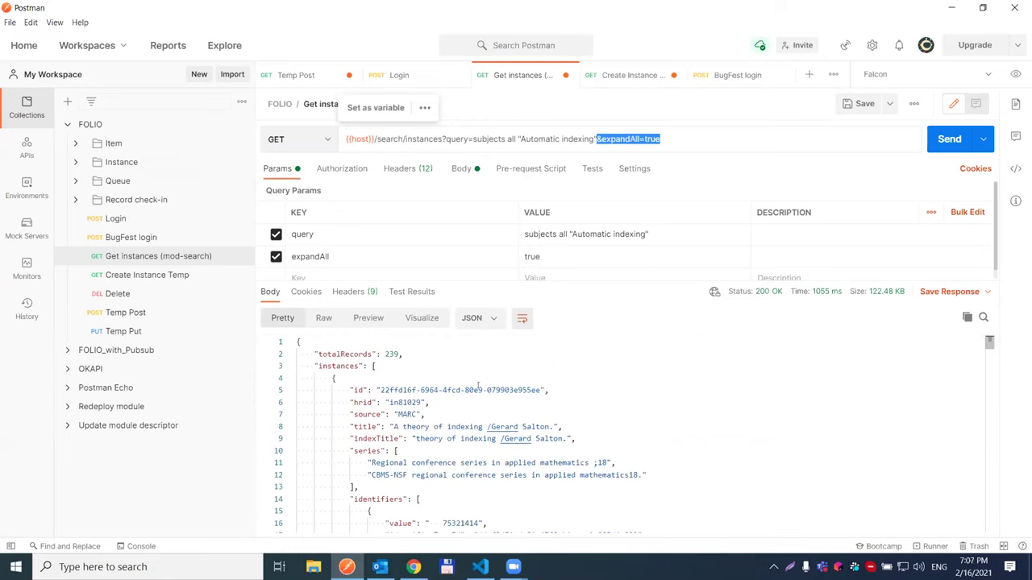
pyautogui.doubleClick(358, 390)
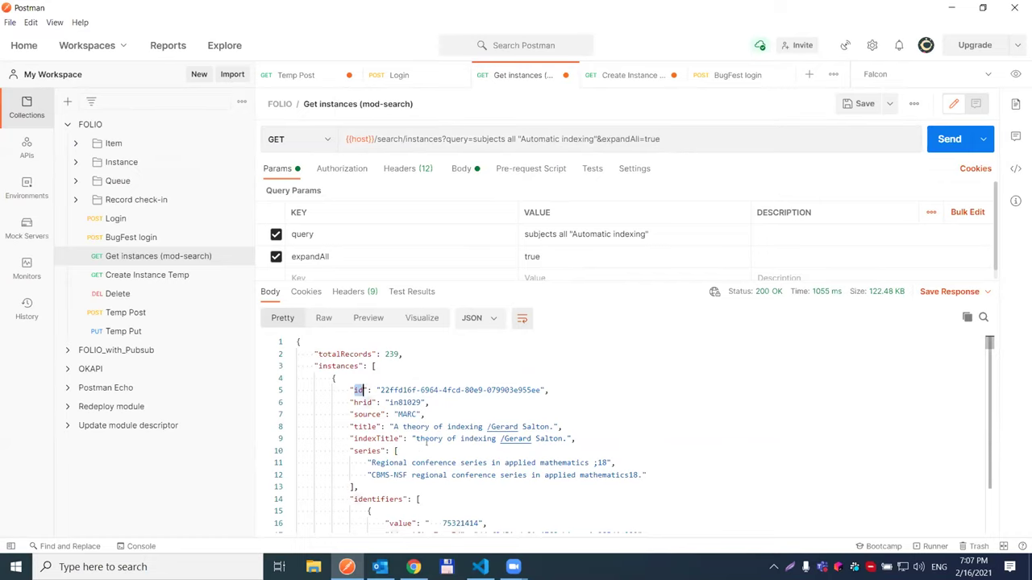
pyautogui.scroll(-2, 410, 445)
pyautogui.doubleClick(373, 457)
pyautogui.scroll(-4, 385, 484)
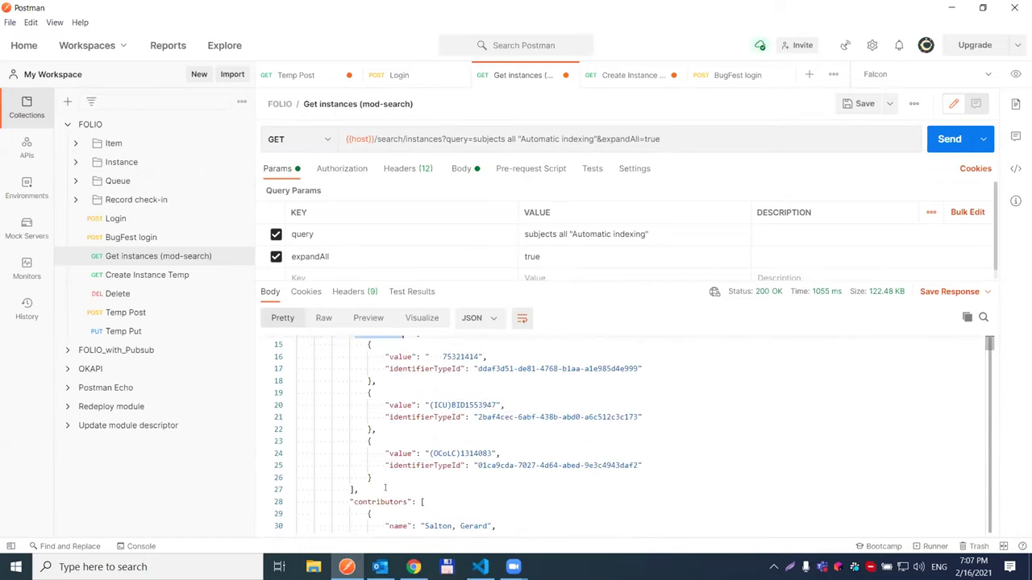
pyautogui.scroll(5, 437, 439)
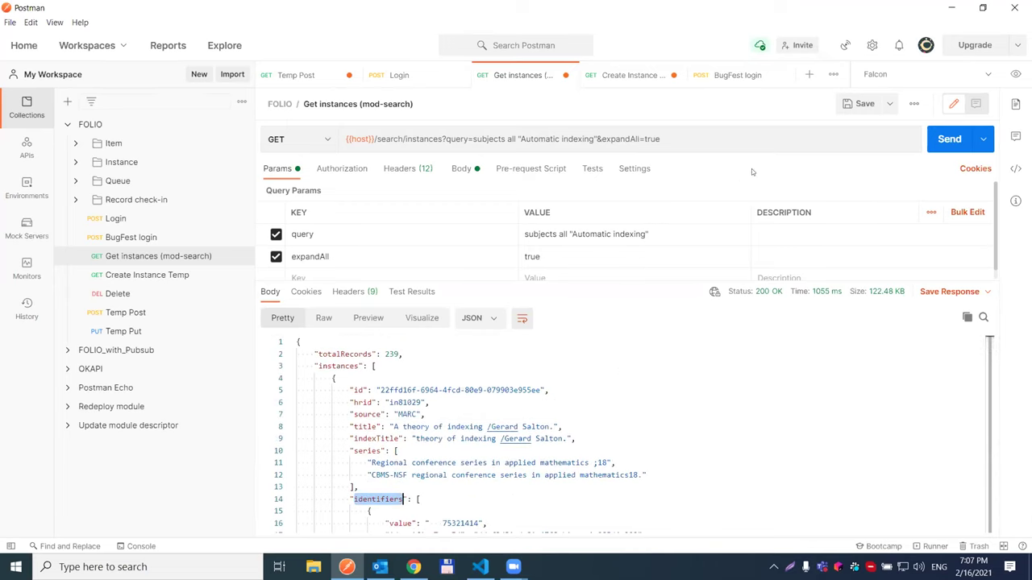
pyautogui.click(881, 188)
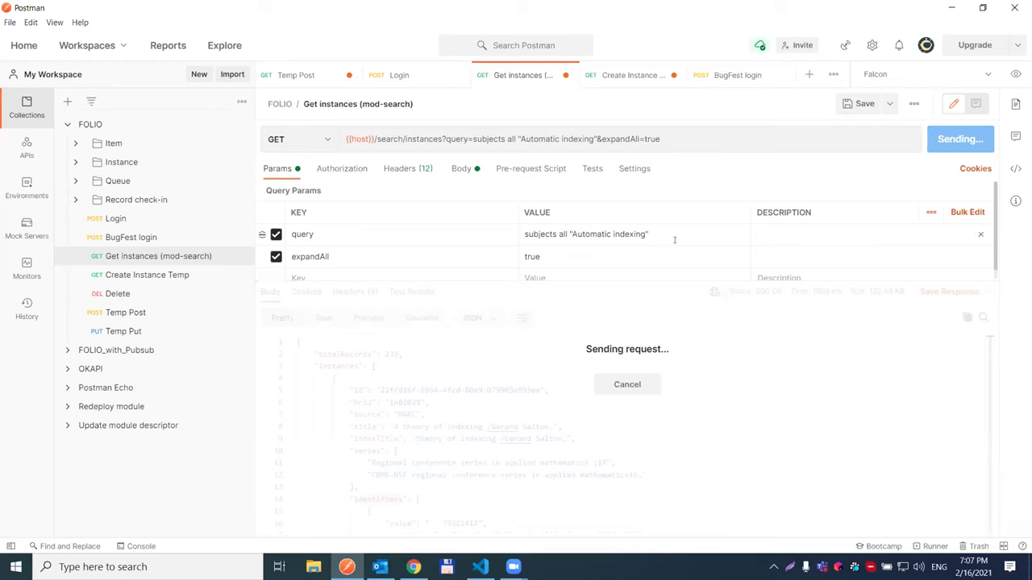
# Highlight the 'Automatic indexing' subject in the Postman JSON response
pyautogui.scroll(-2, 488, 385)
pyautogui.scroll(-5, 488, 386)
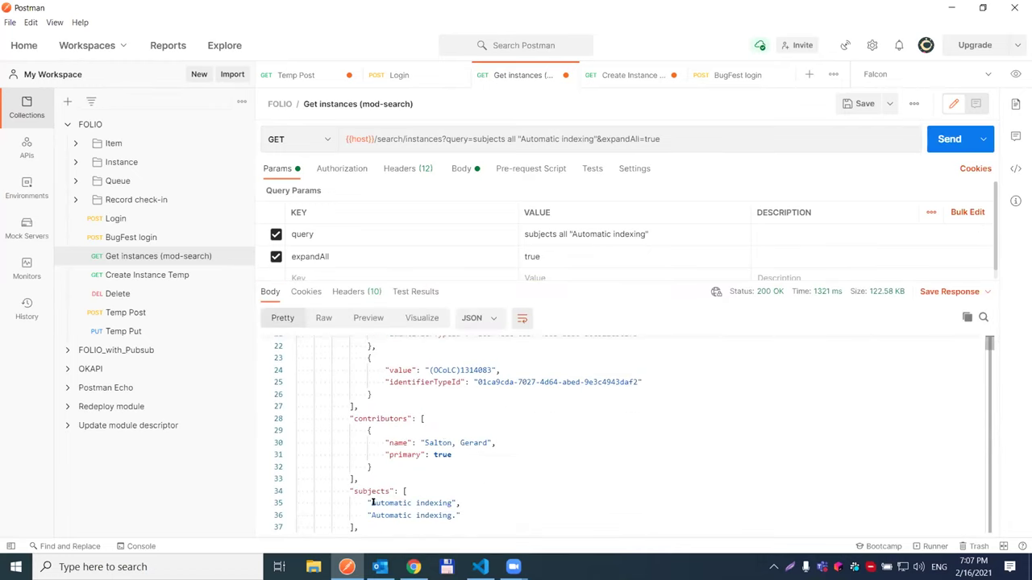
pyautogui.moveTo(371, 503); pyautogui.dragTo(439, 503)
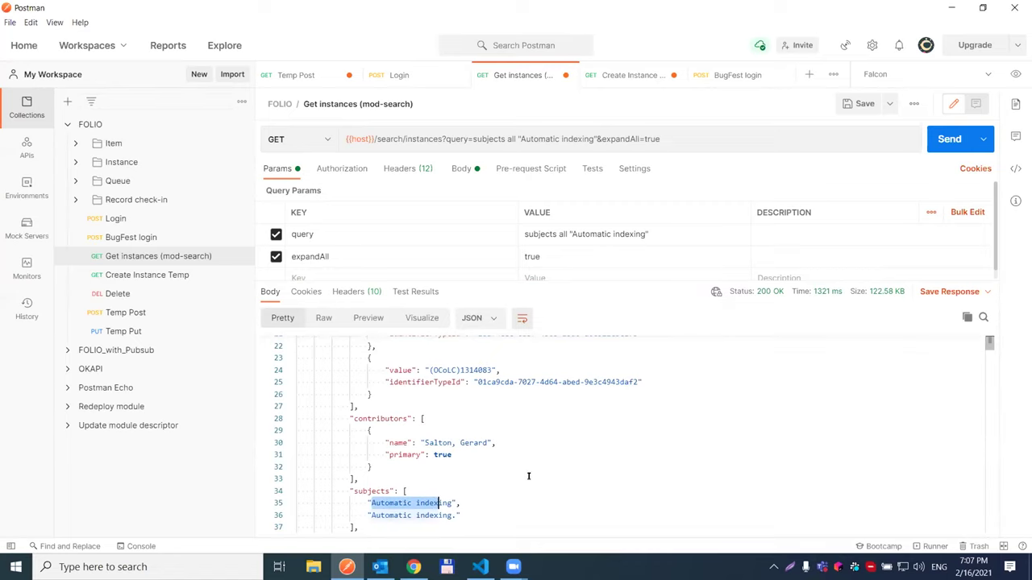
pyautogui.scroll(-7, 528, 476)
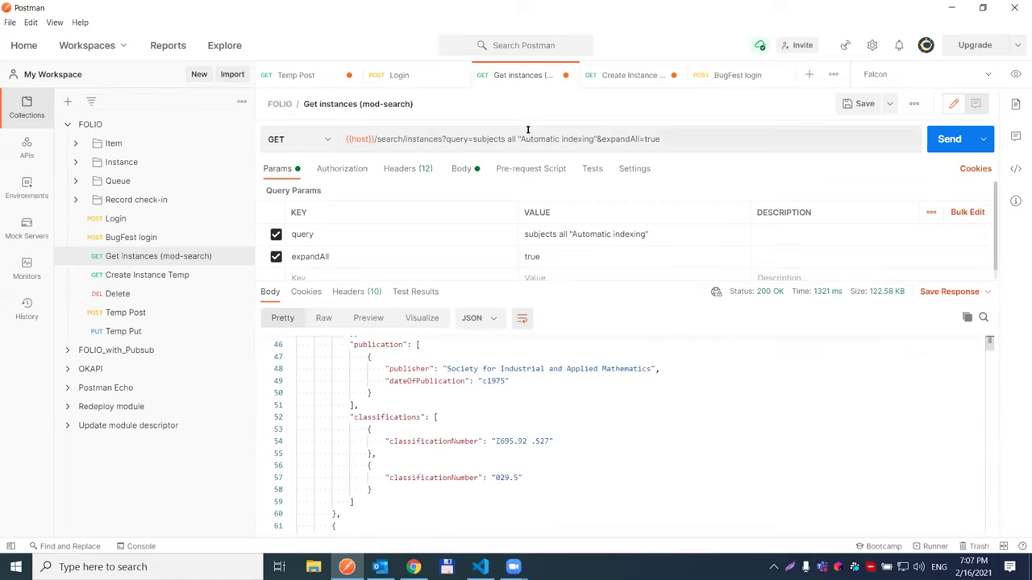
pyautogui.moveTo(595, 138); pyautogui.dragTo(550, 138)
# Highlight 'Automatic' in another record's subjects, then return to Inventory ES in Chrome
pyautogui.scroll(-2, 456, 357)
pyautogui.scroll(-9, 455, 357)
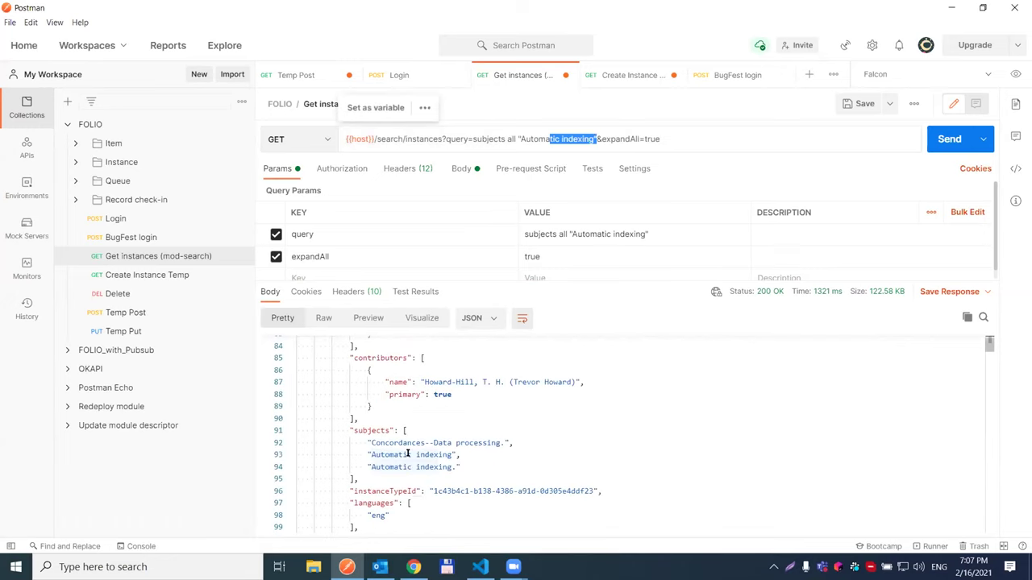
pyautogui.doubleClick(408, 454)
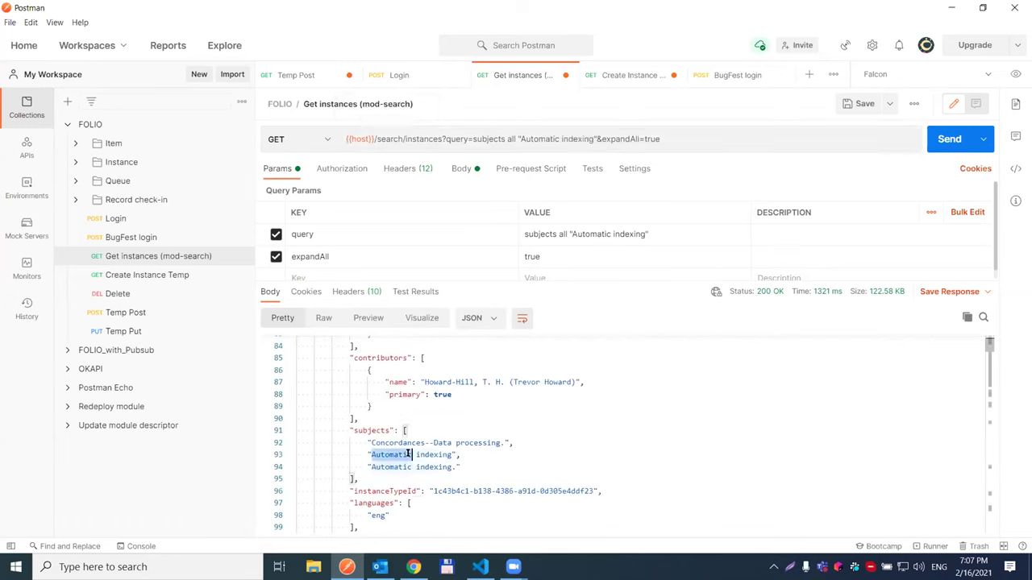
pyautogui.click(683, 141)
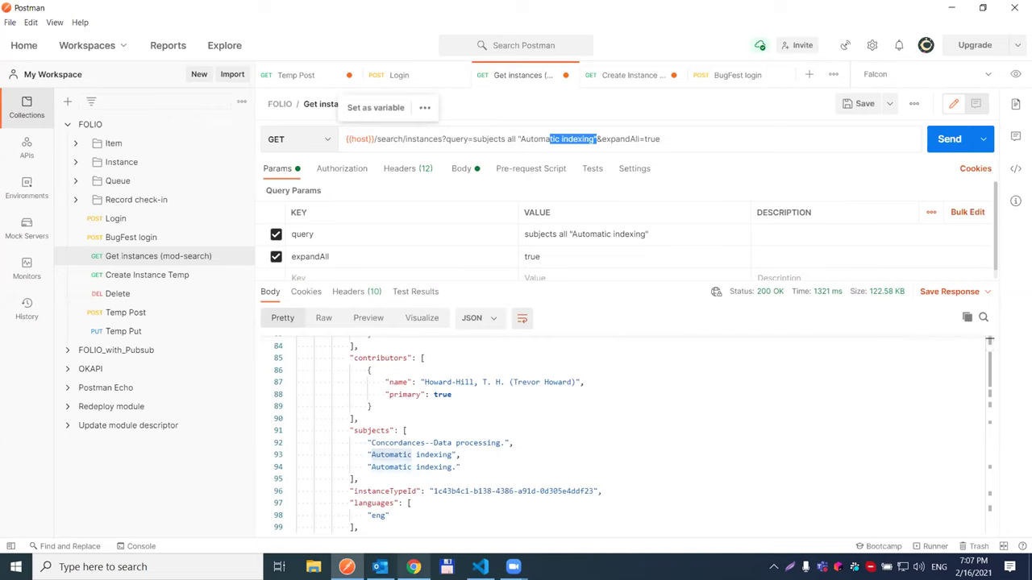
pyautogui.moveTo(413, 567)
pyautogui.click(413, 508)
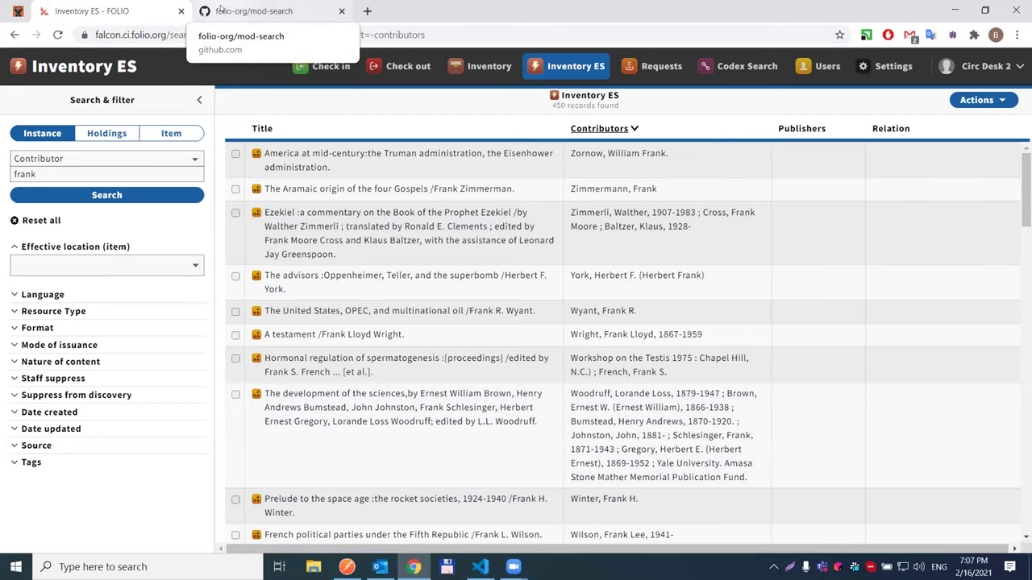
# In the mod-search GitHub README, highlight the ara and ger codes in the language analyzers list
pyautogui.click(220, 9)
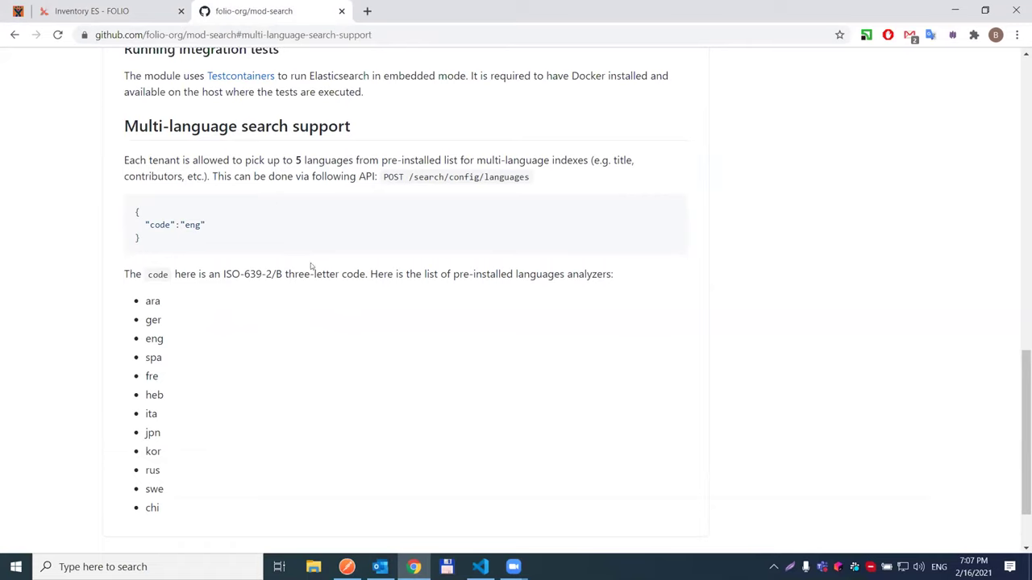
pyautogui.scroll(-1, 242, 347)
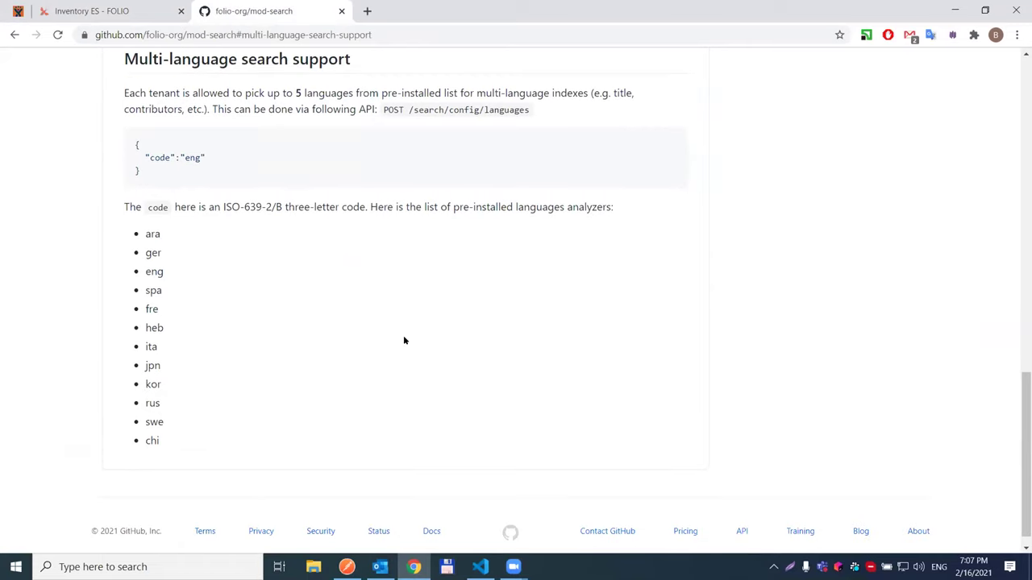
pyautogui.scroll(1, 405, 337)
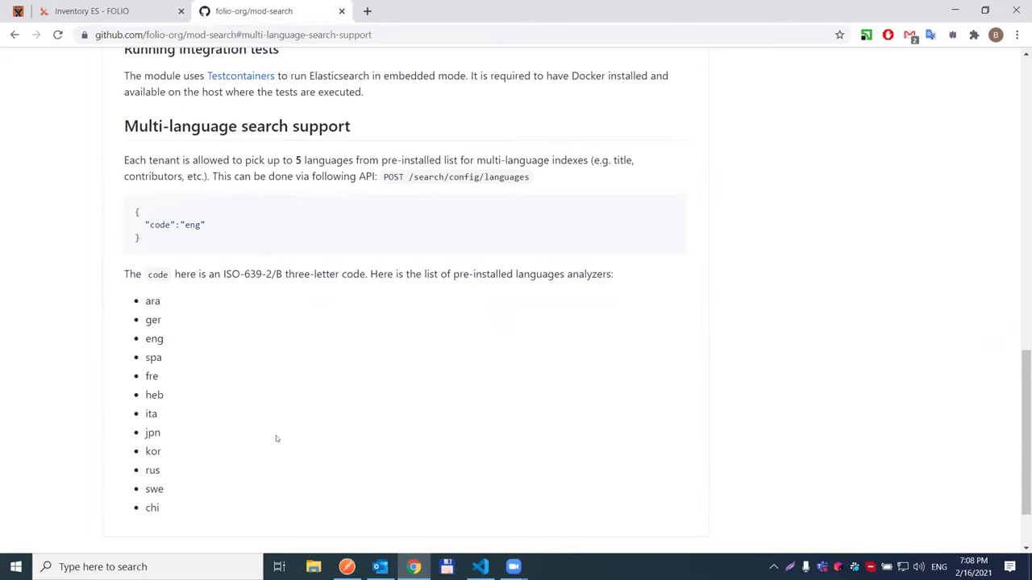
pyautogui.scroll(-2, 276, 439)
pyautogui.scroll(1, 408, 313)
pyautogui.doubleClick(152, 301)
pyautogui.doubleClick(154, 321)
pyautogui.click(92, 11)
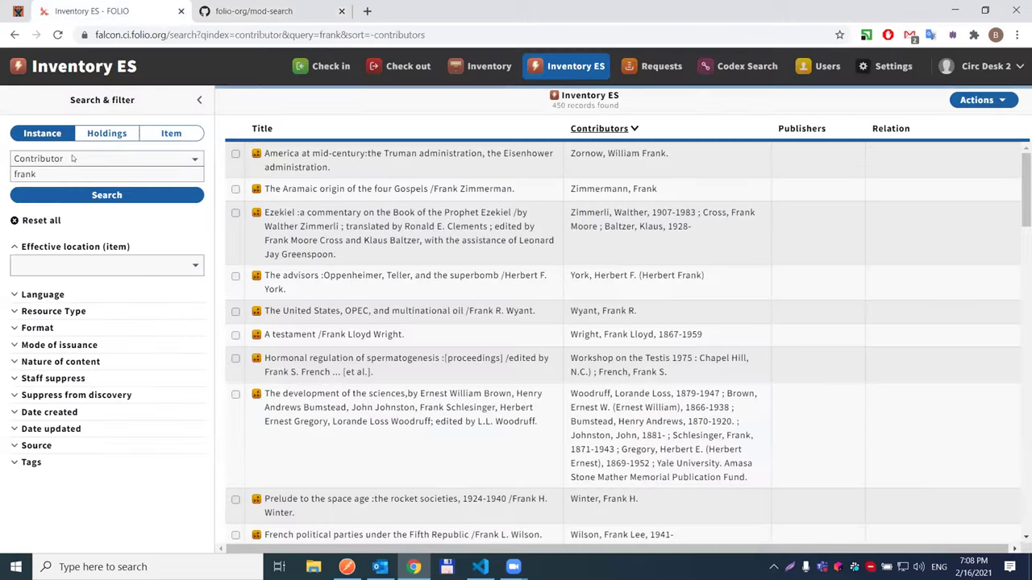
# Search Keyword (title, contributor, identifier) for 'index' instead of 'frank'
pyautogui.click(72, 158)
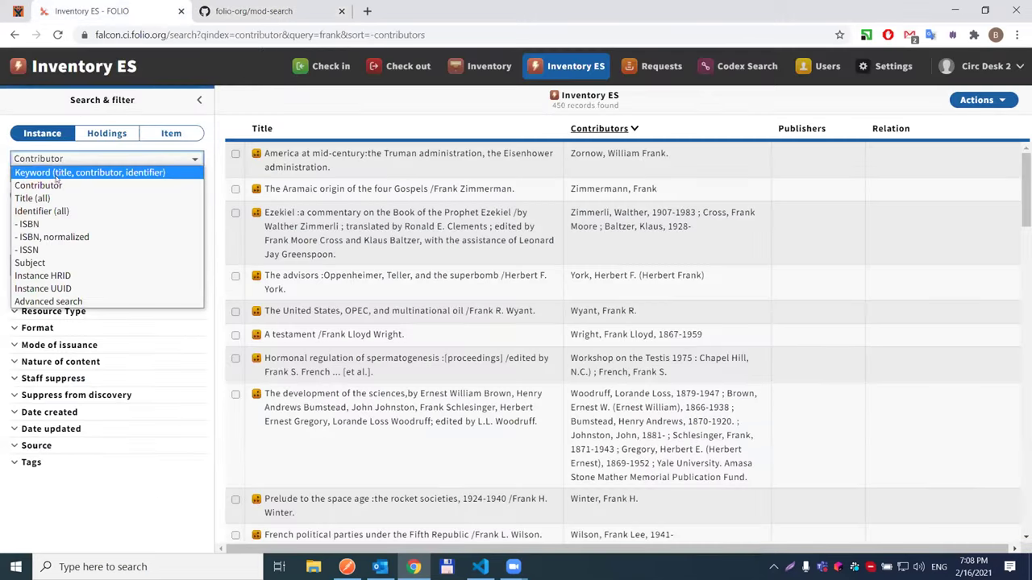
pyautogui.click(58, 172)
pyautogui.doubleClick(58, 173)
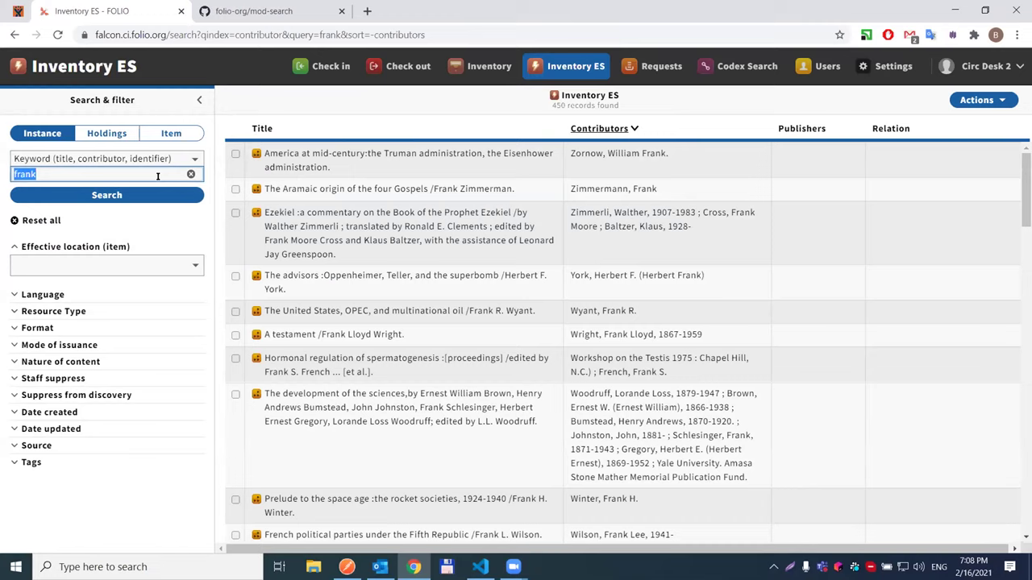
pyautogui.write('index')
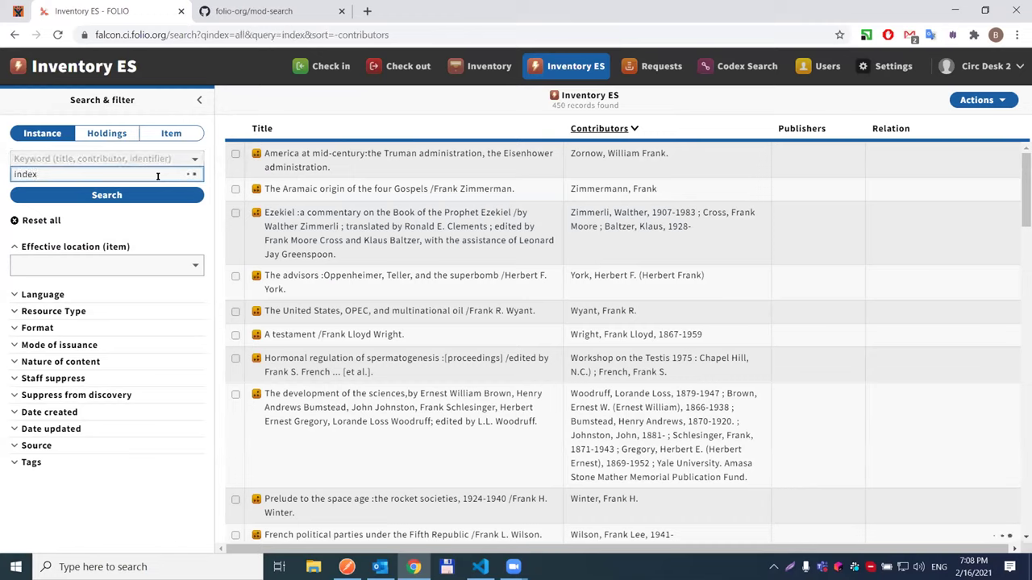
pyautogui.press('Return')
# Sort the 308 'index' results by title ascending and scroll through them
pyautogui.click(270, 131)
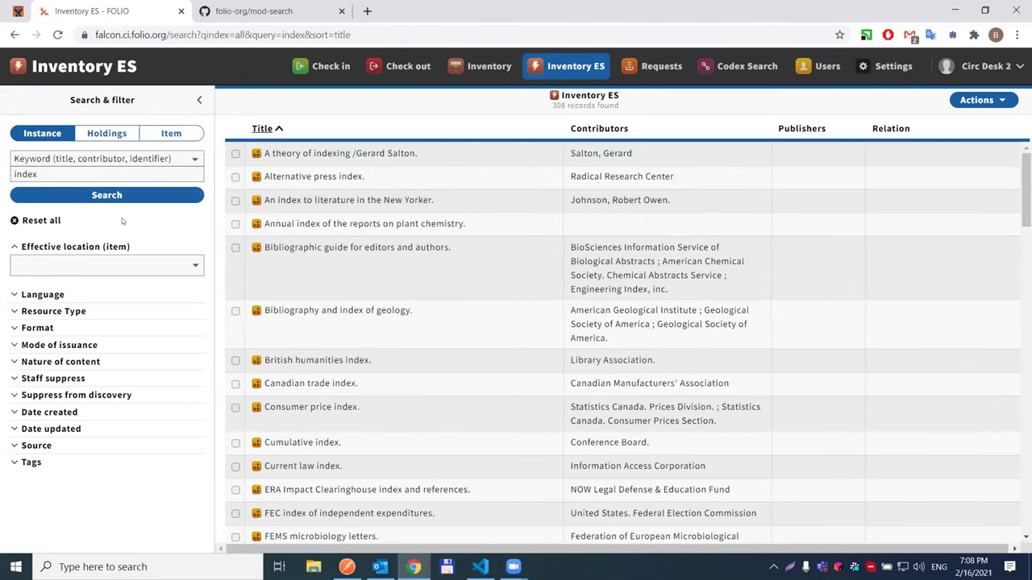
pyautogui.doubleClick(56, 173)
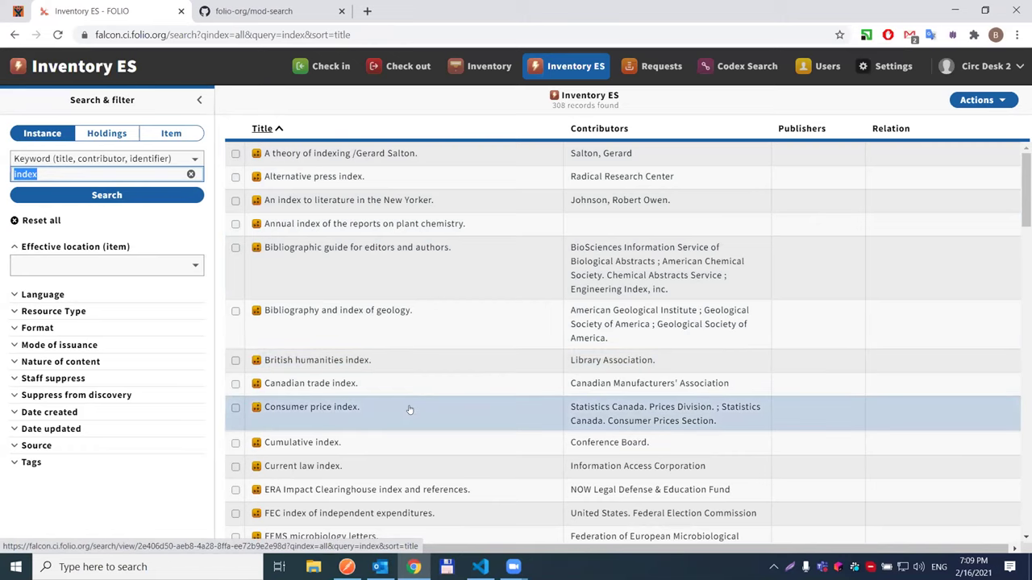
pyautogui.scroll(-1, 410, 412)
pyautogui.scroll(-3, 409, 411)
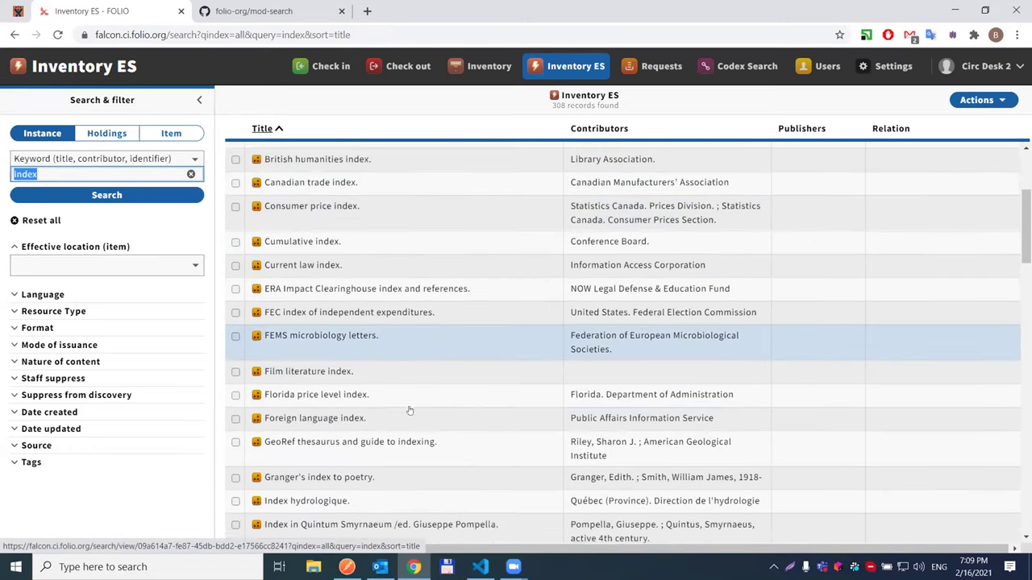